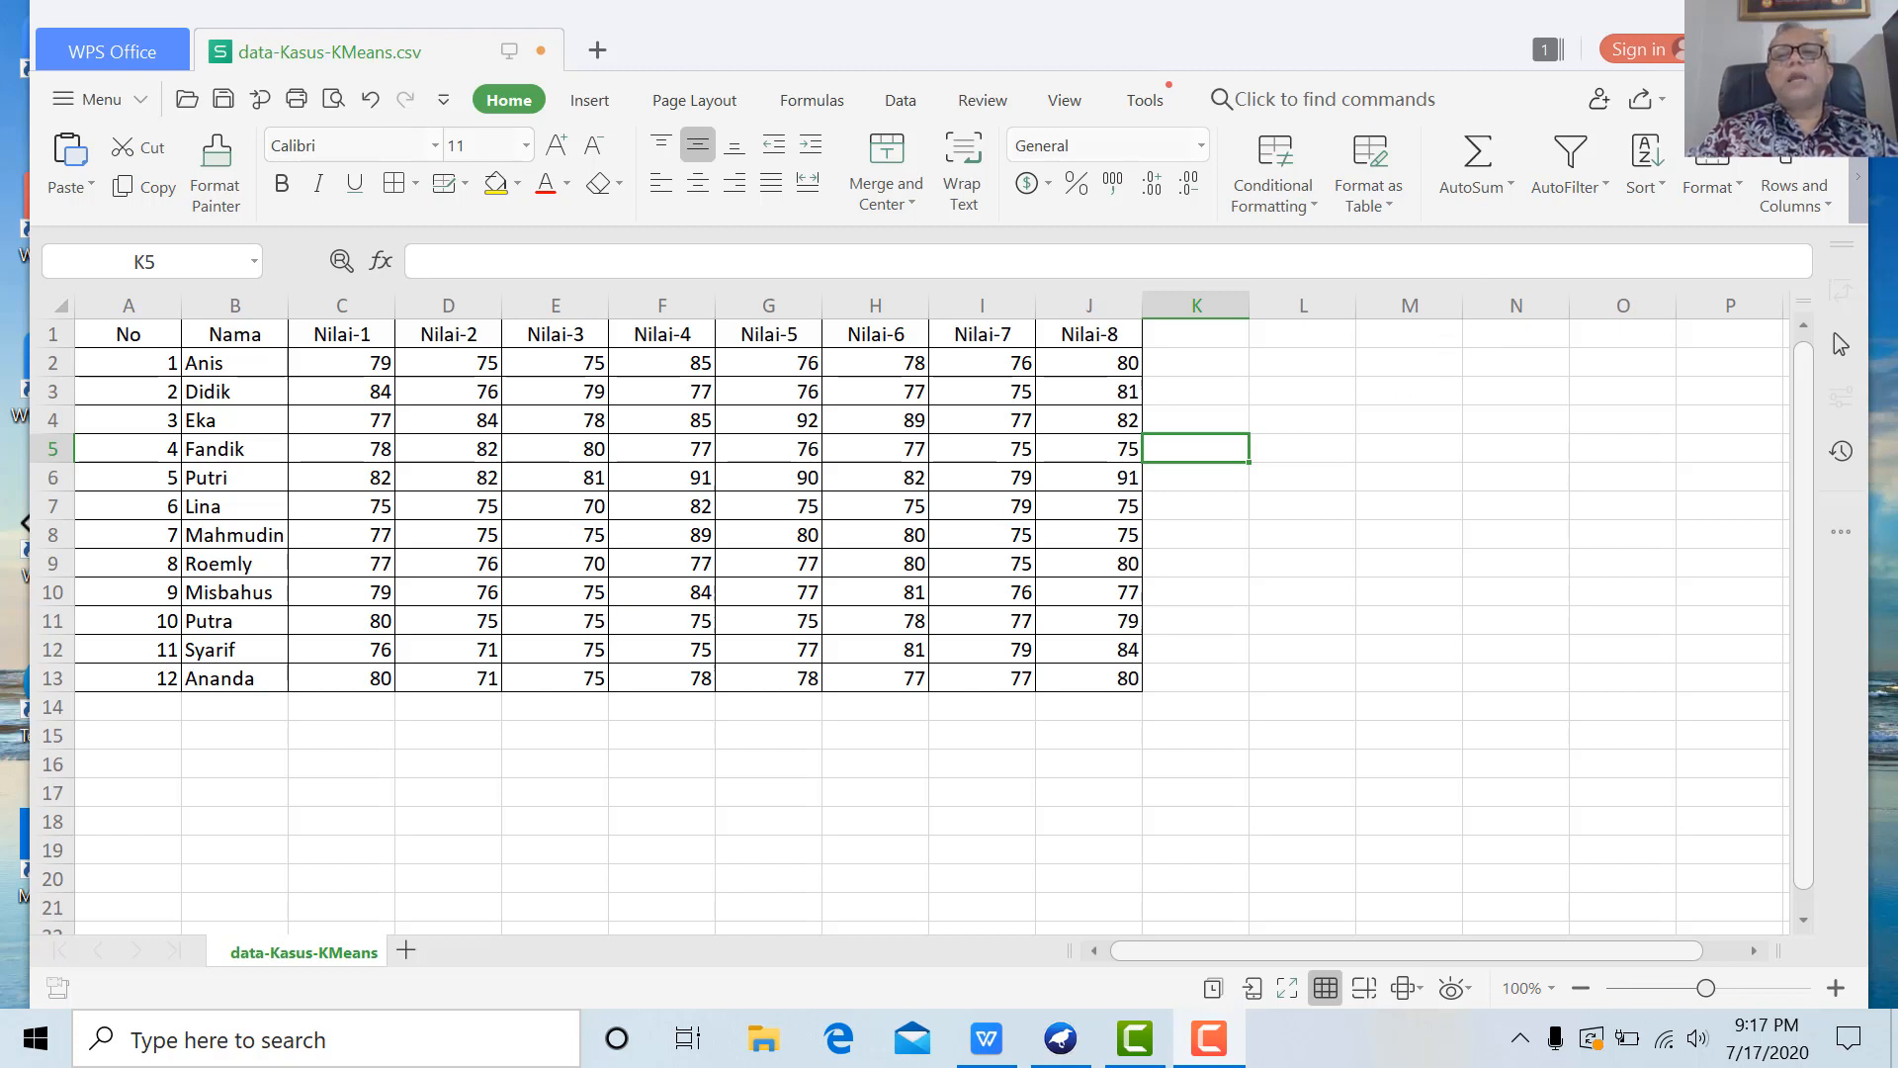
Close the data-Kasus-KMeans.csv spreadsheet without saving the changes and switch to the Weka GUI Chooser.
click(1840, 49)
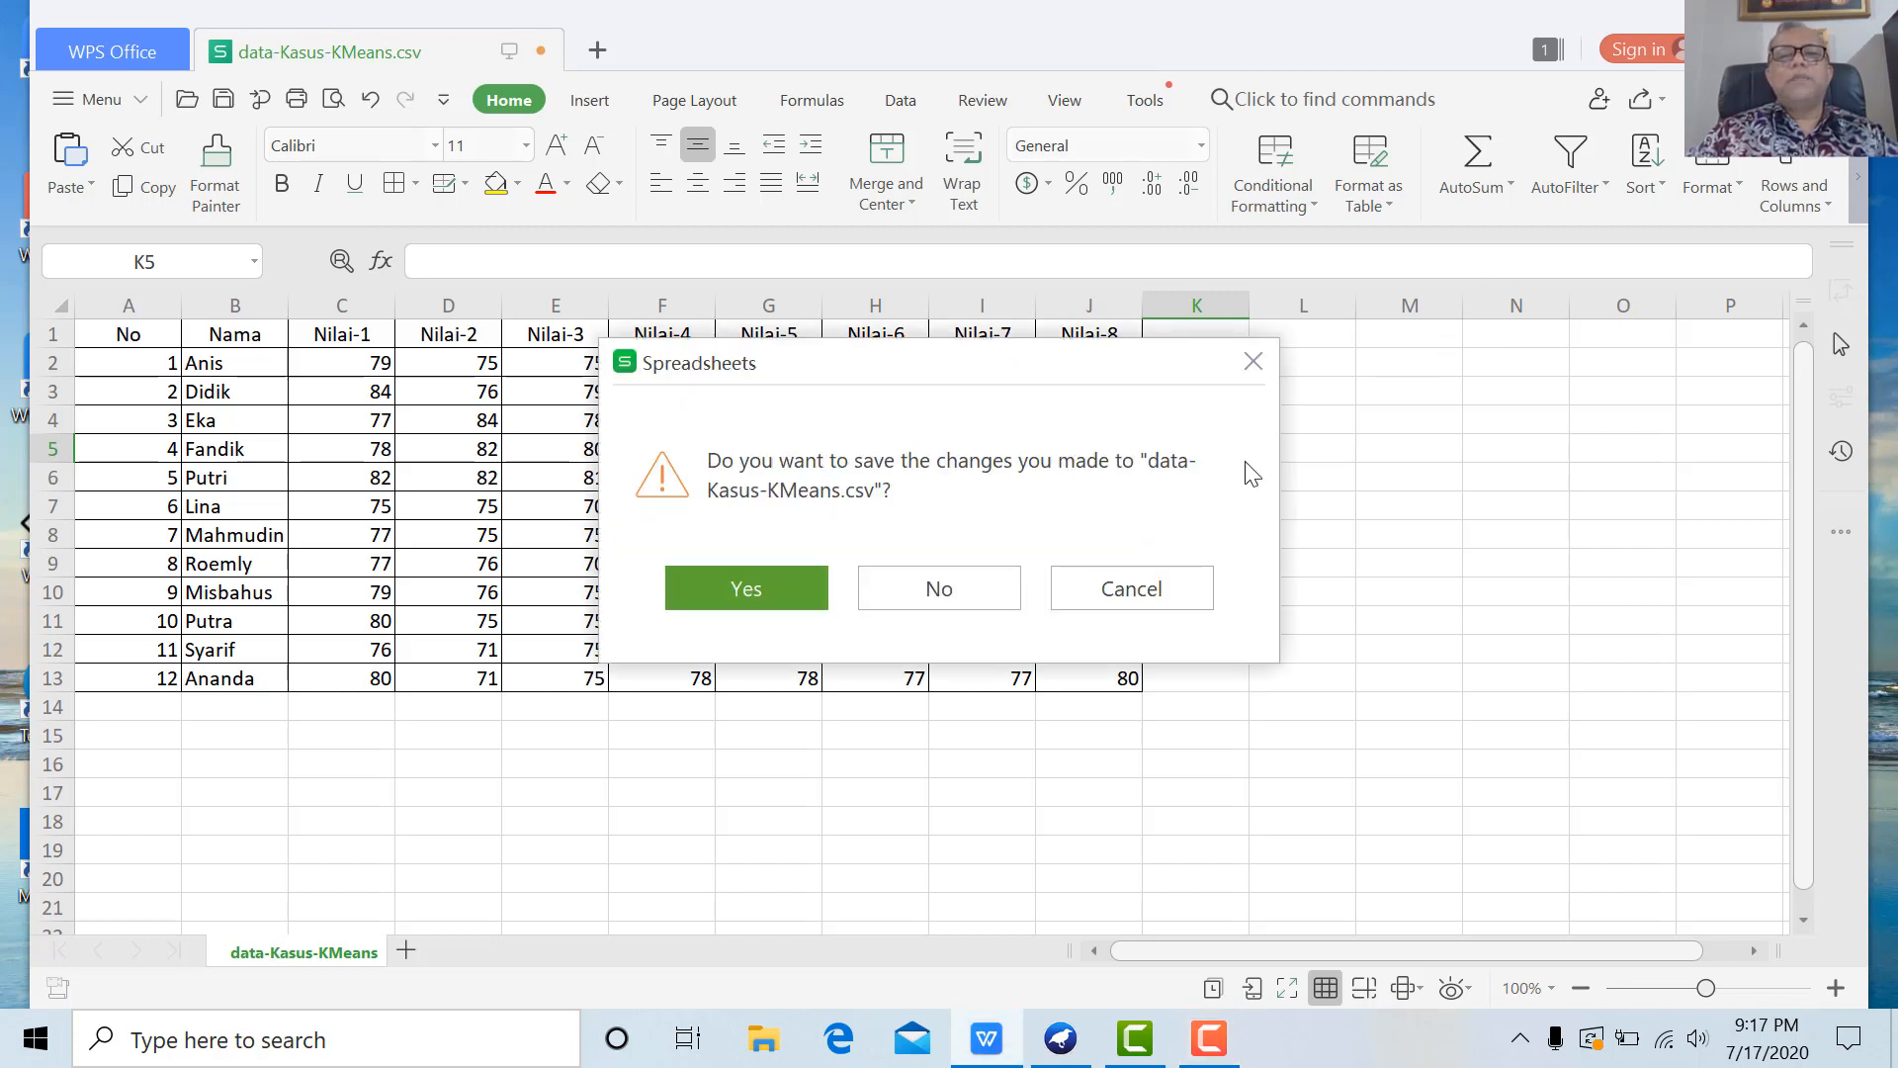
click(973, 588)
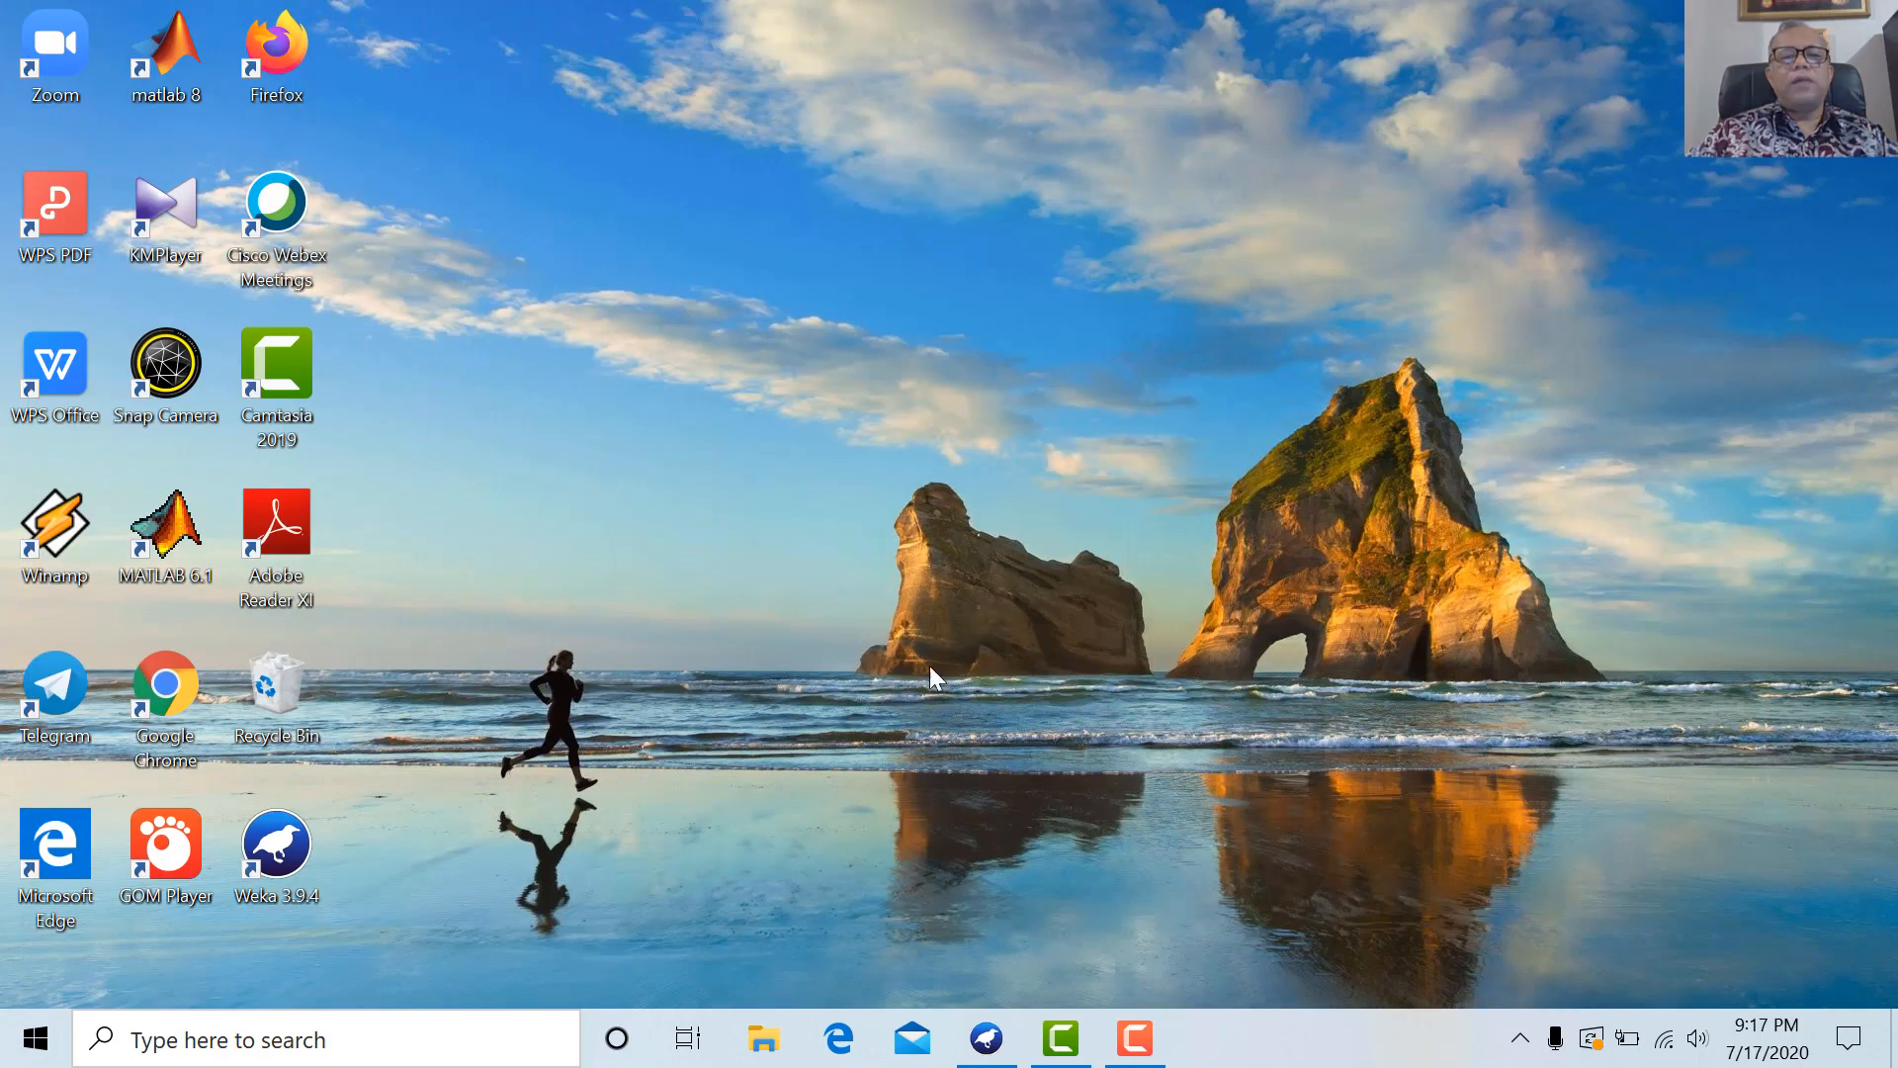
mouse_move(989, 1040)
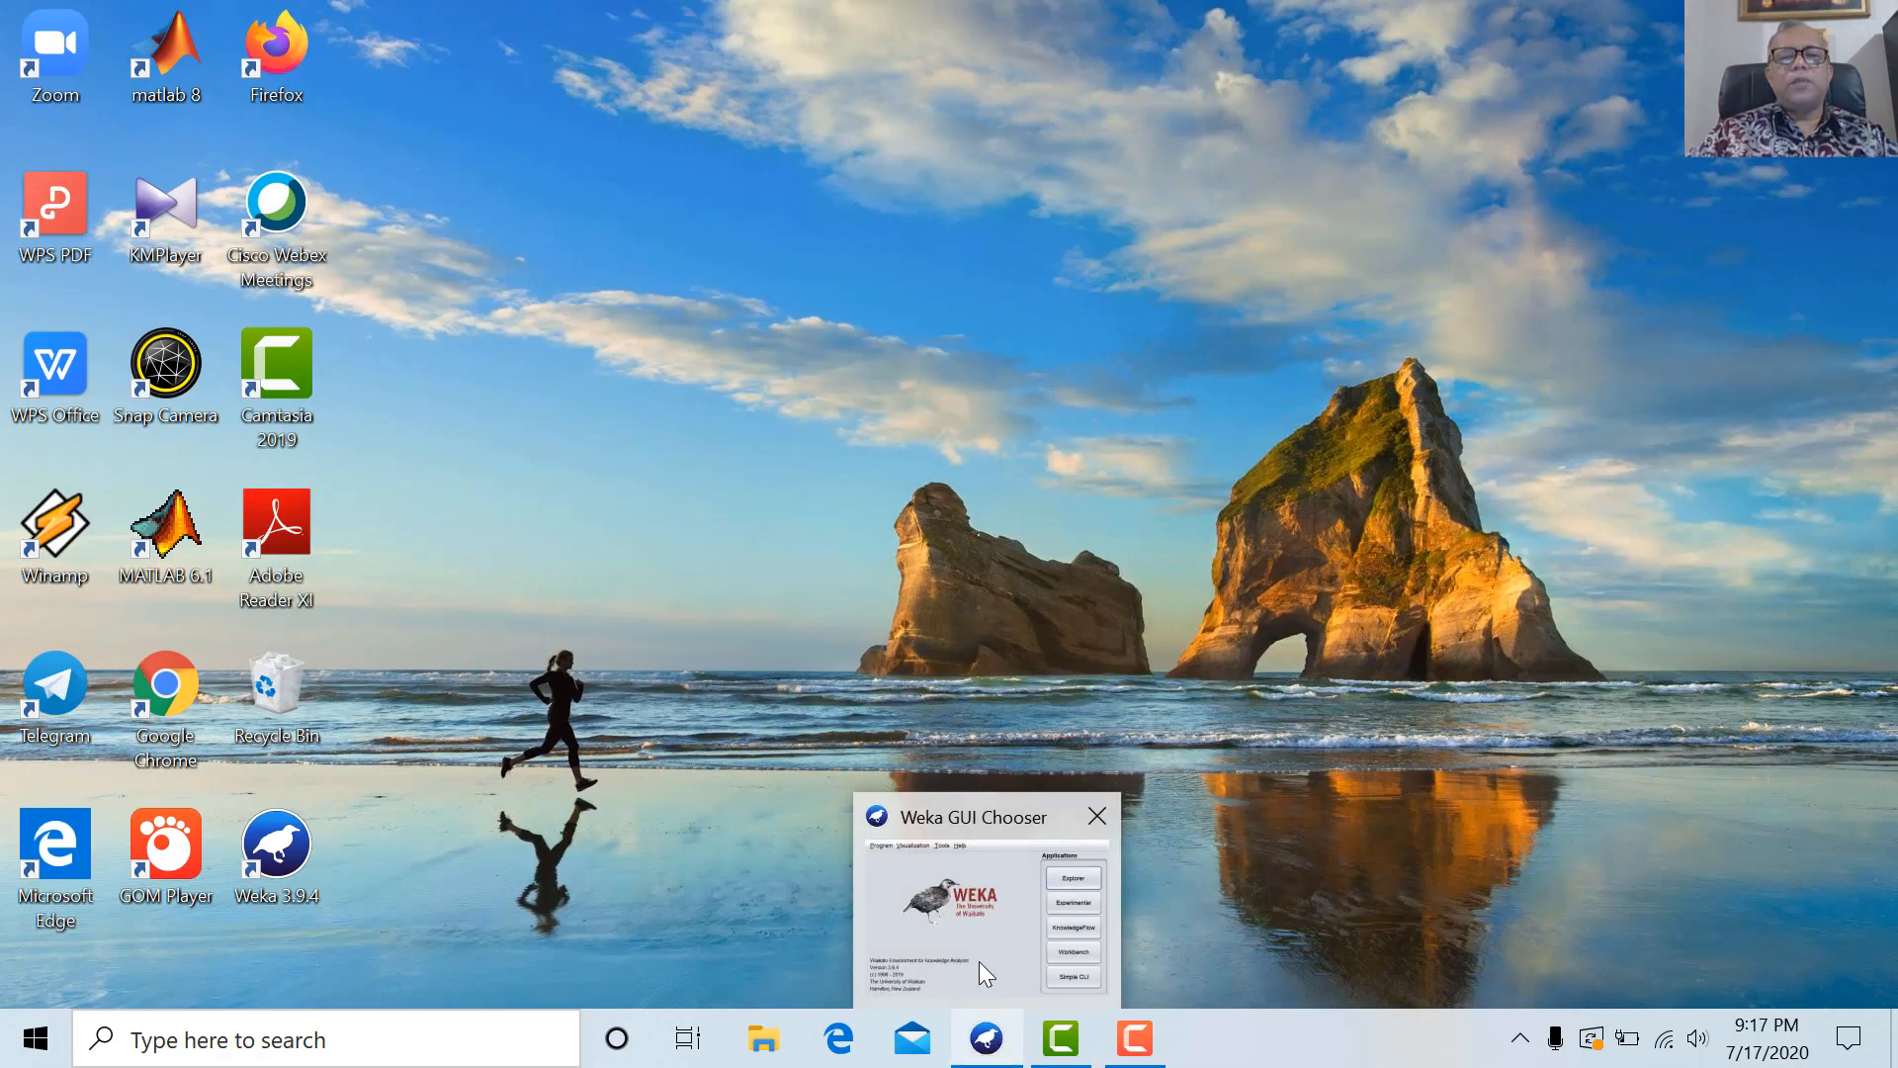
click(978, 935)
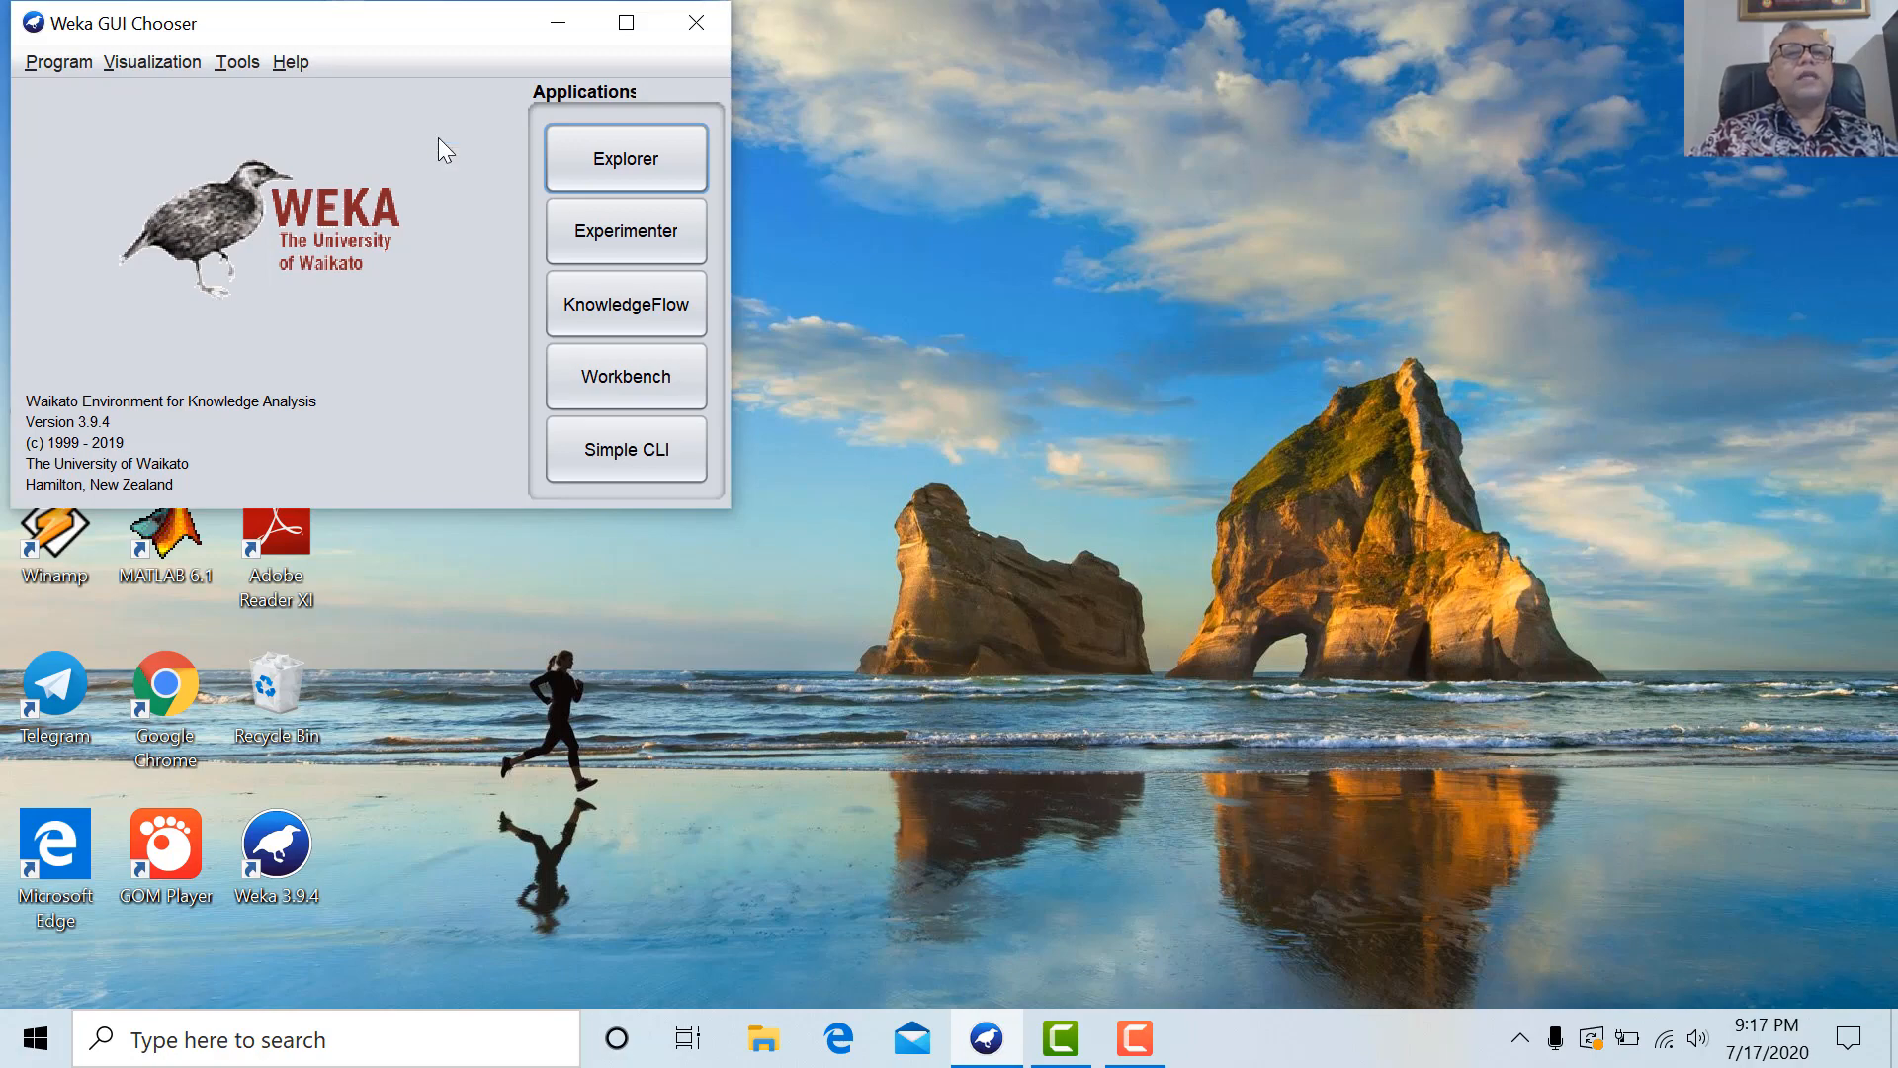
Open the CSV data file data-Kasus-KMeans.csv from D:\Bahan Video S3 in the ArffViewer.
click(236, 65)
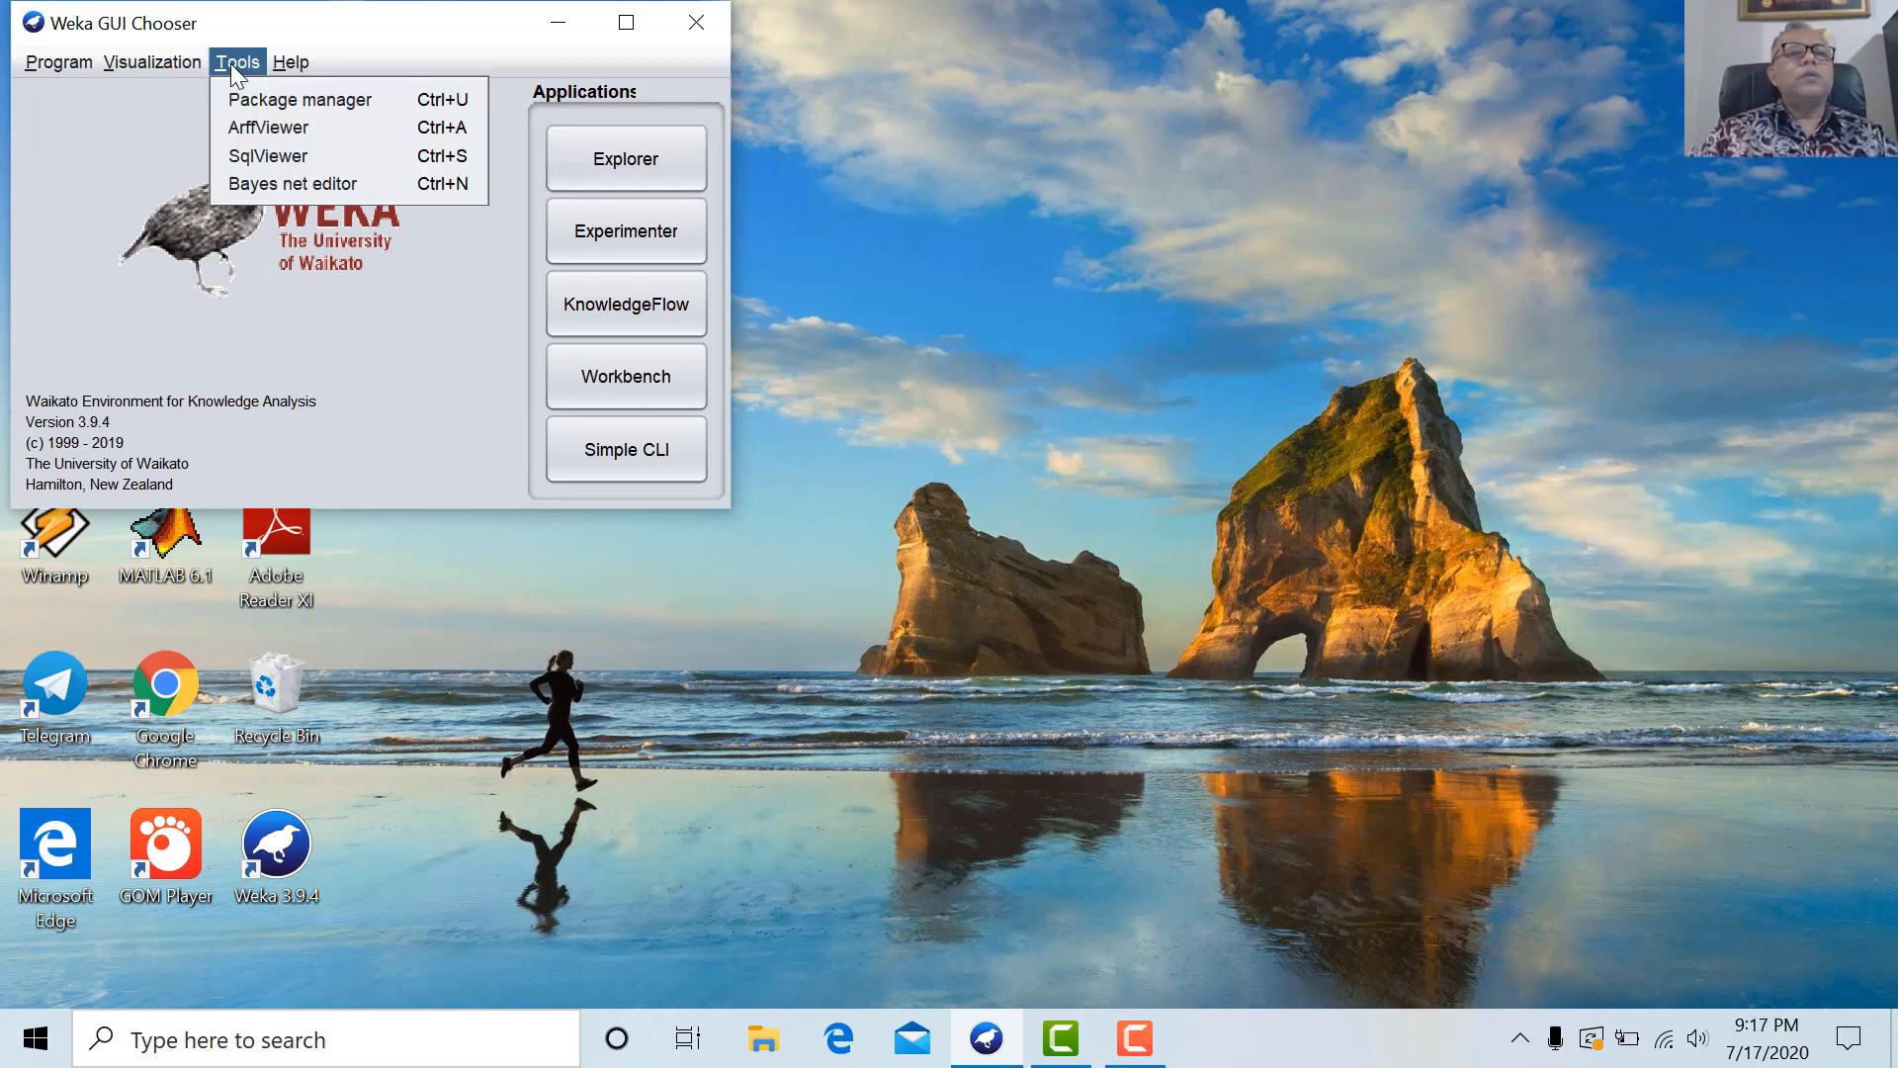
click(269, 128)
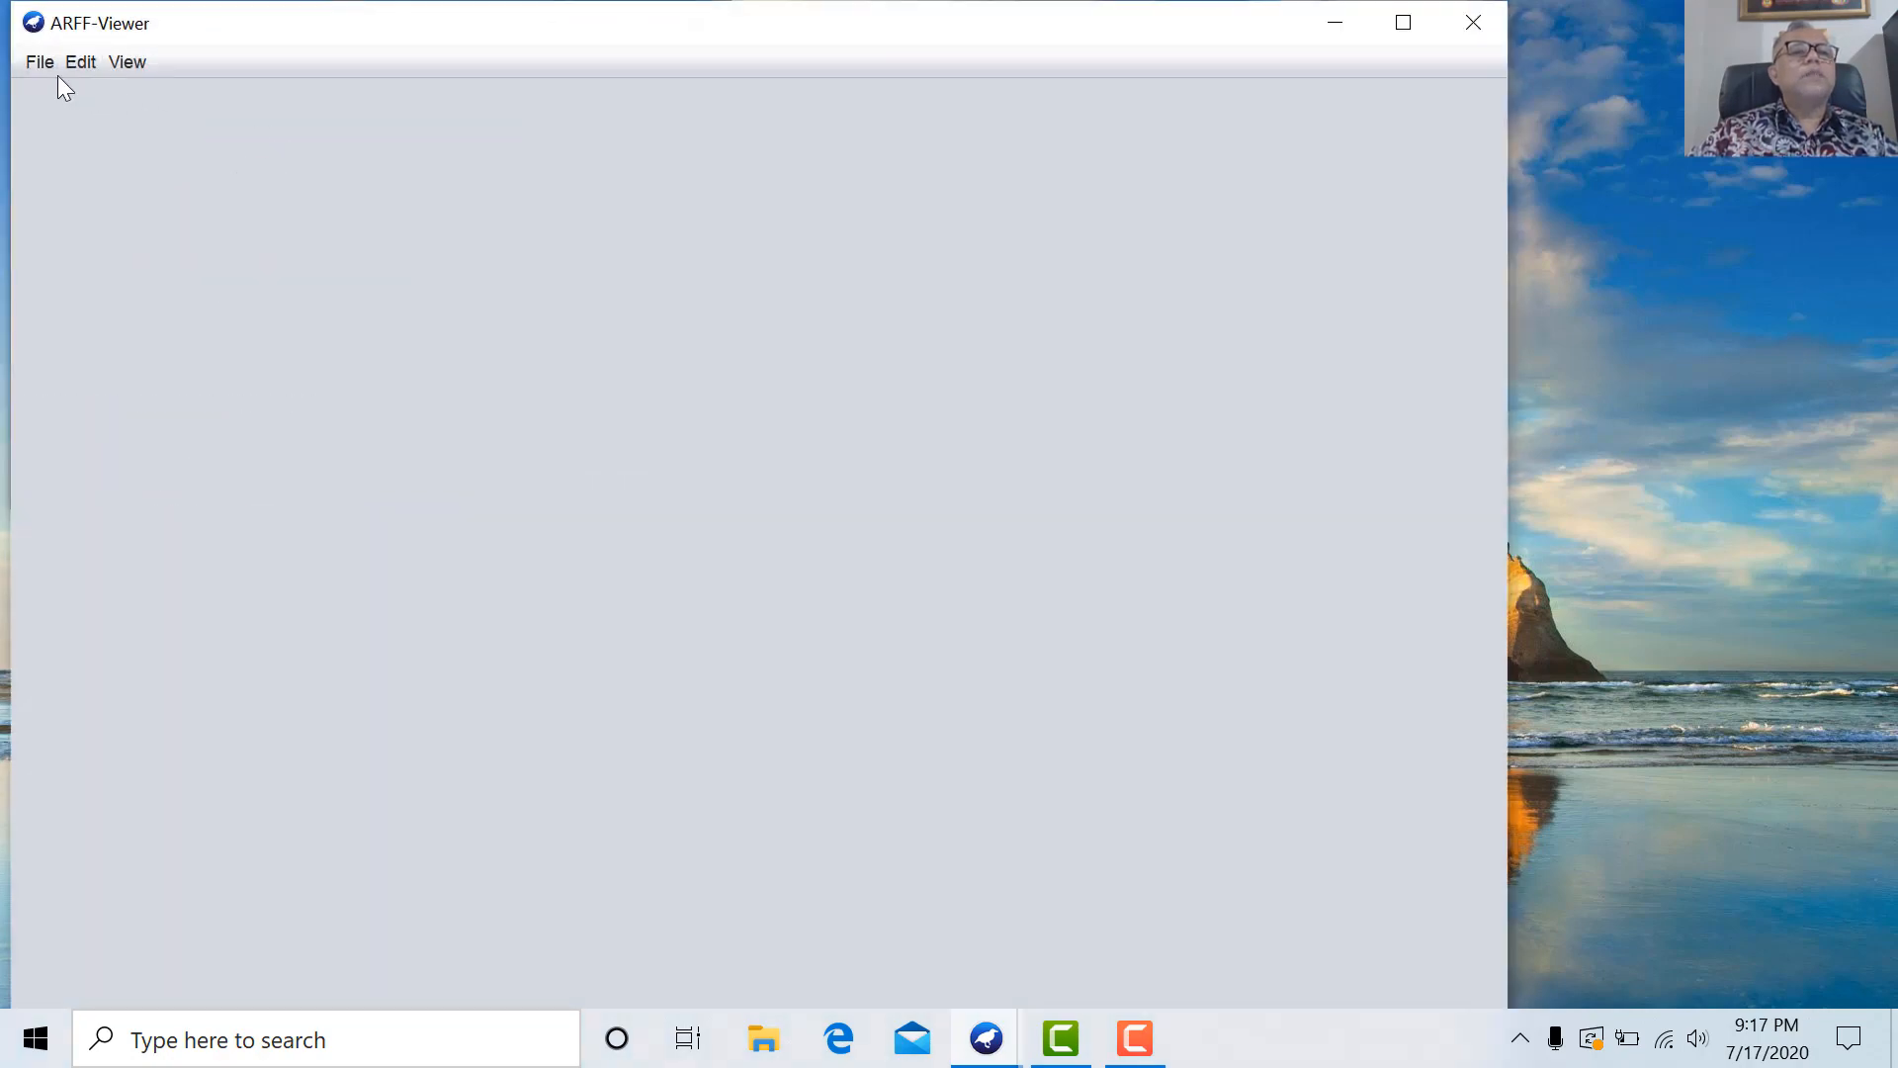
click(41, 65)
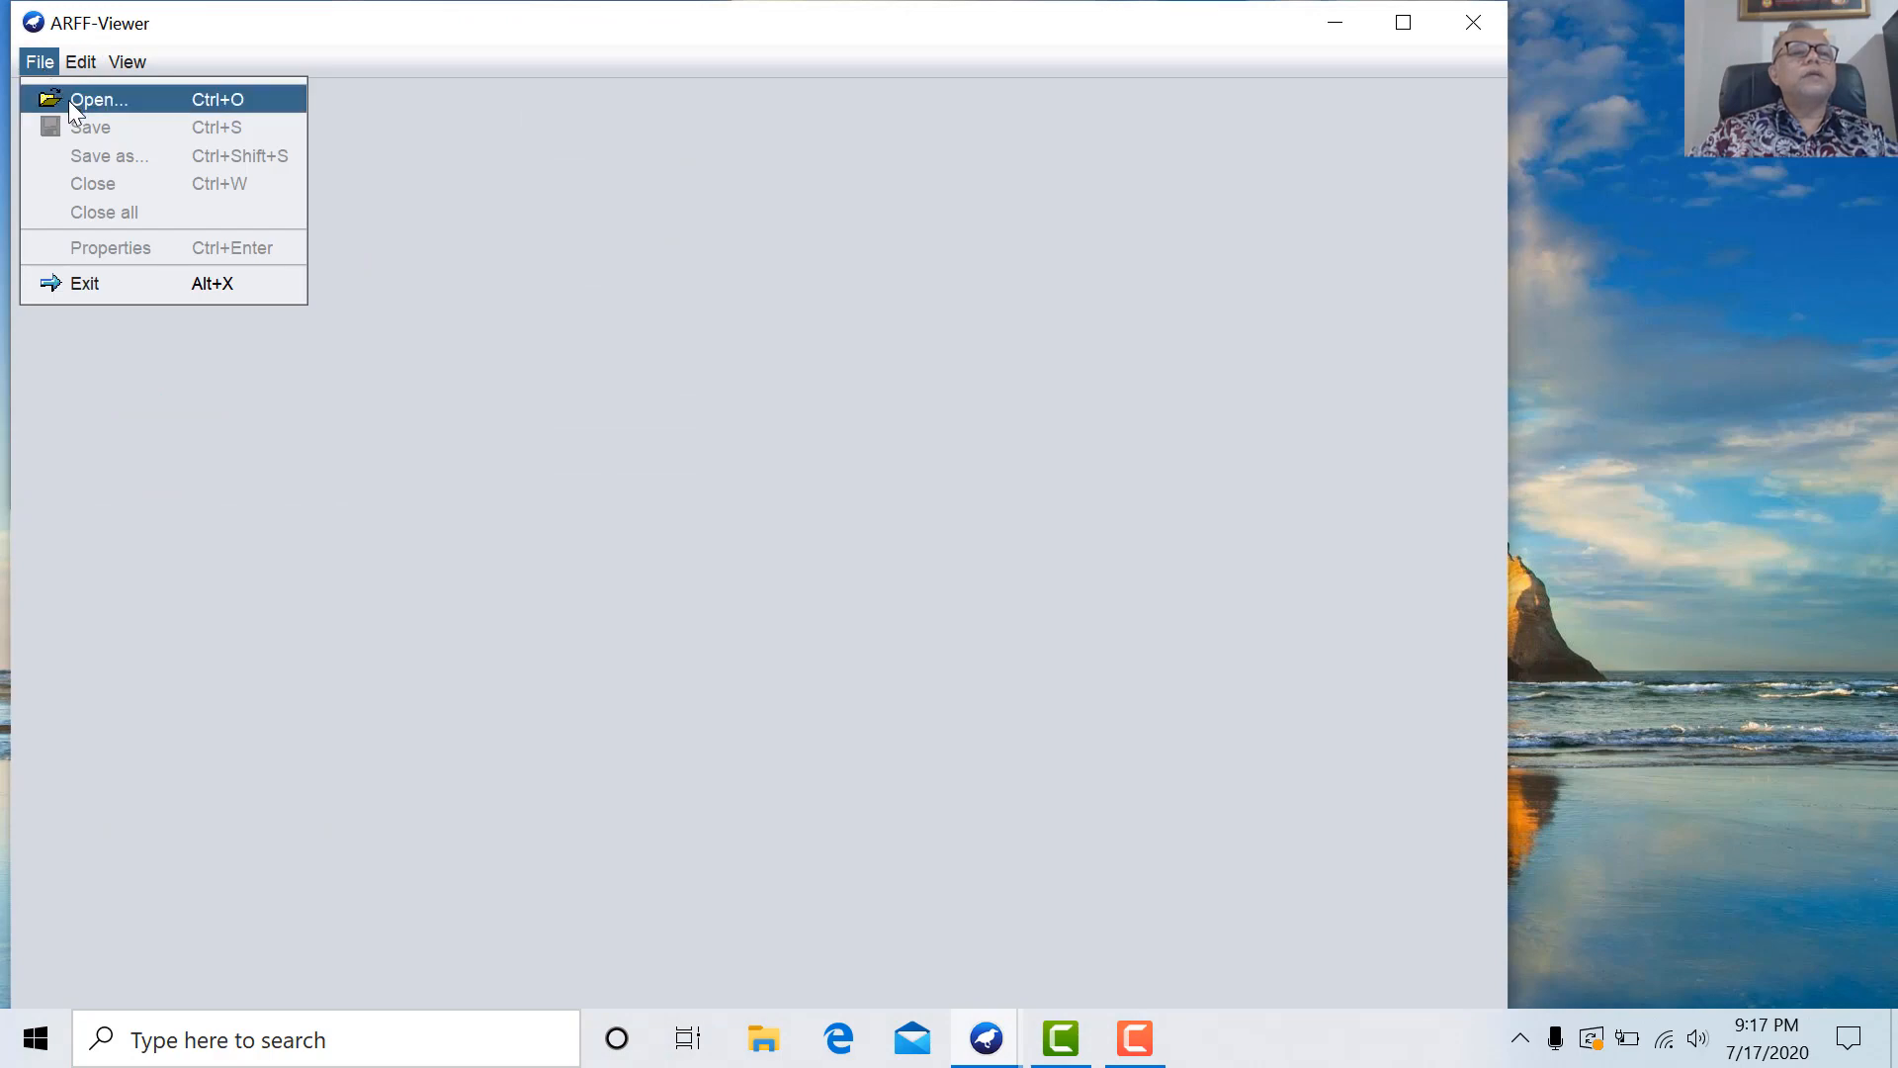
click(68, 99)
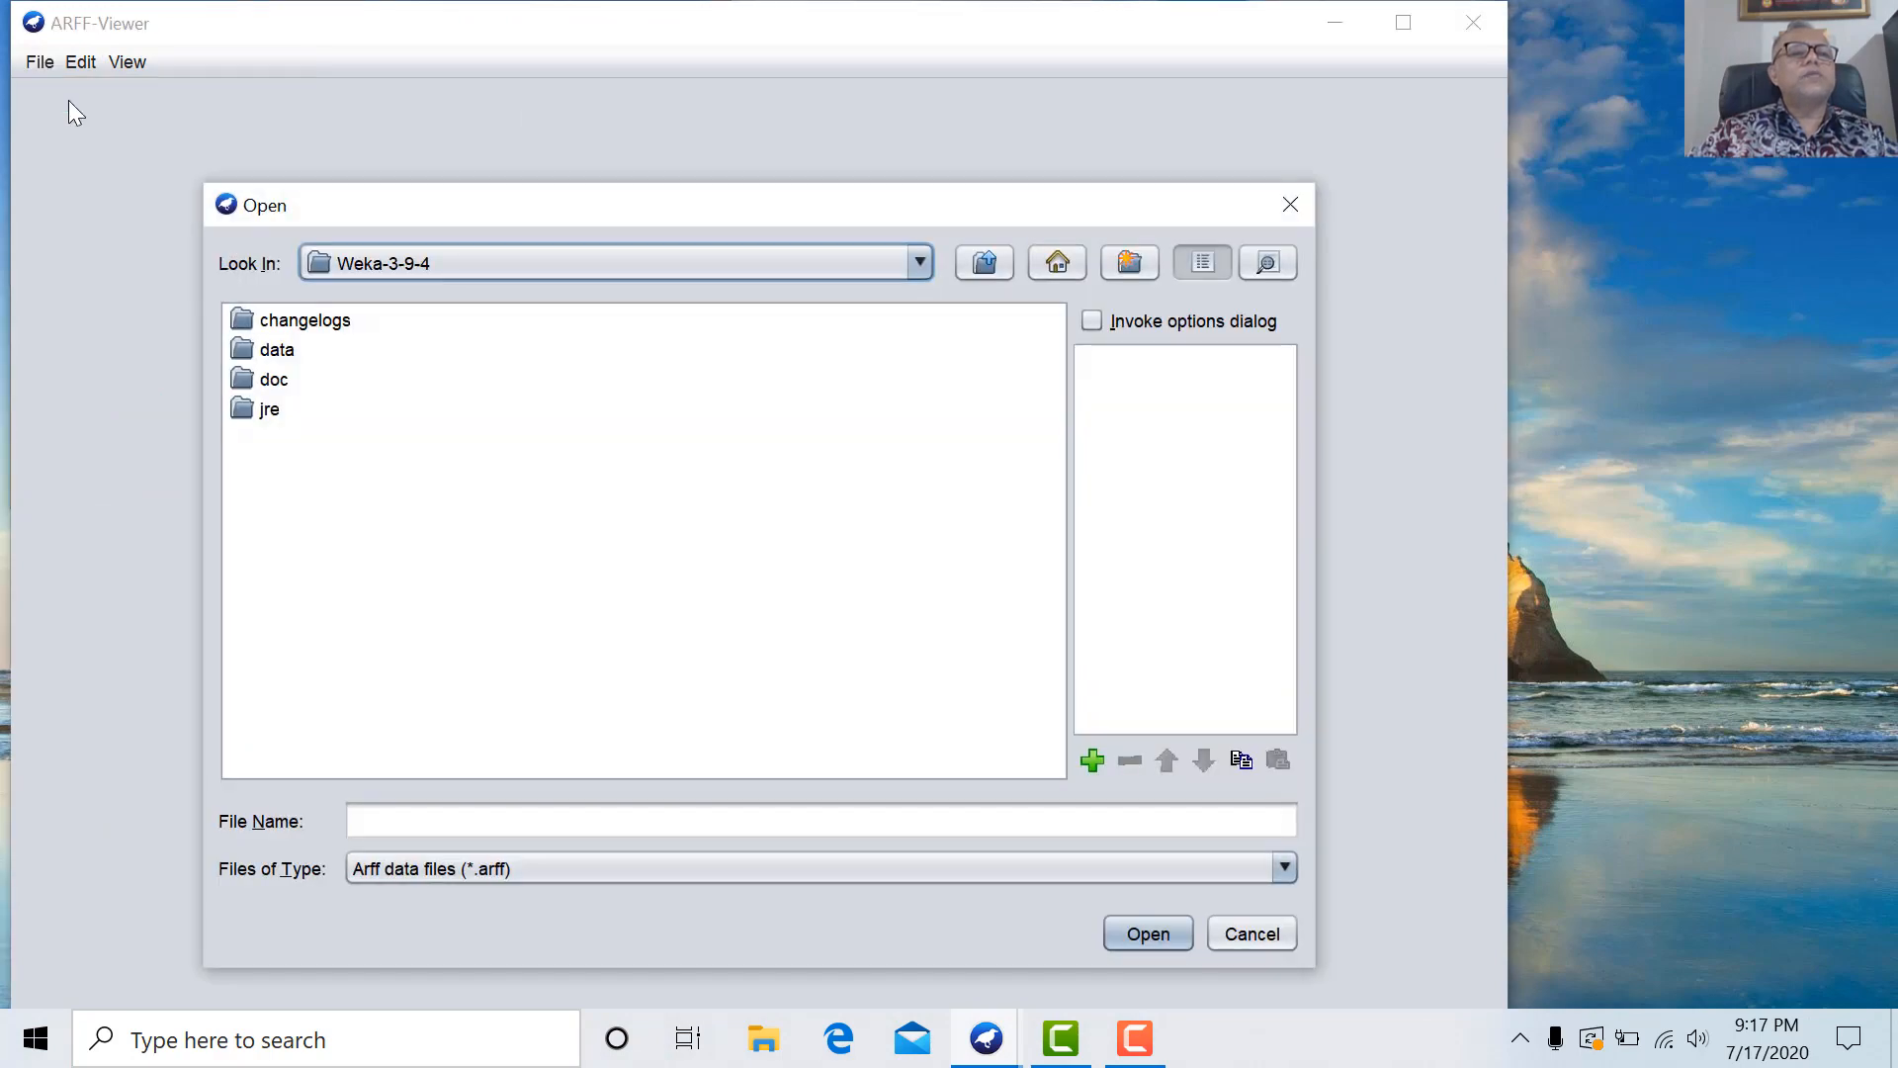
click(921, 259)
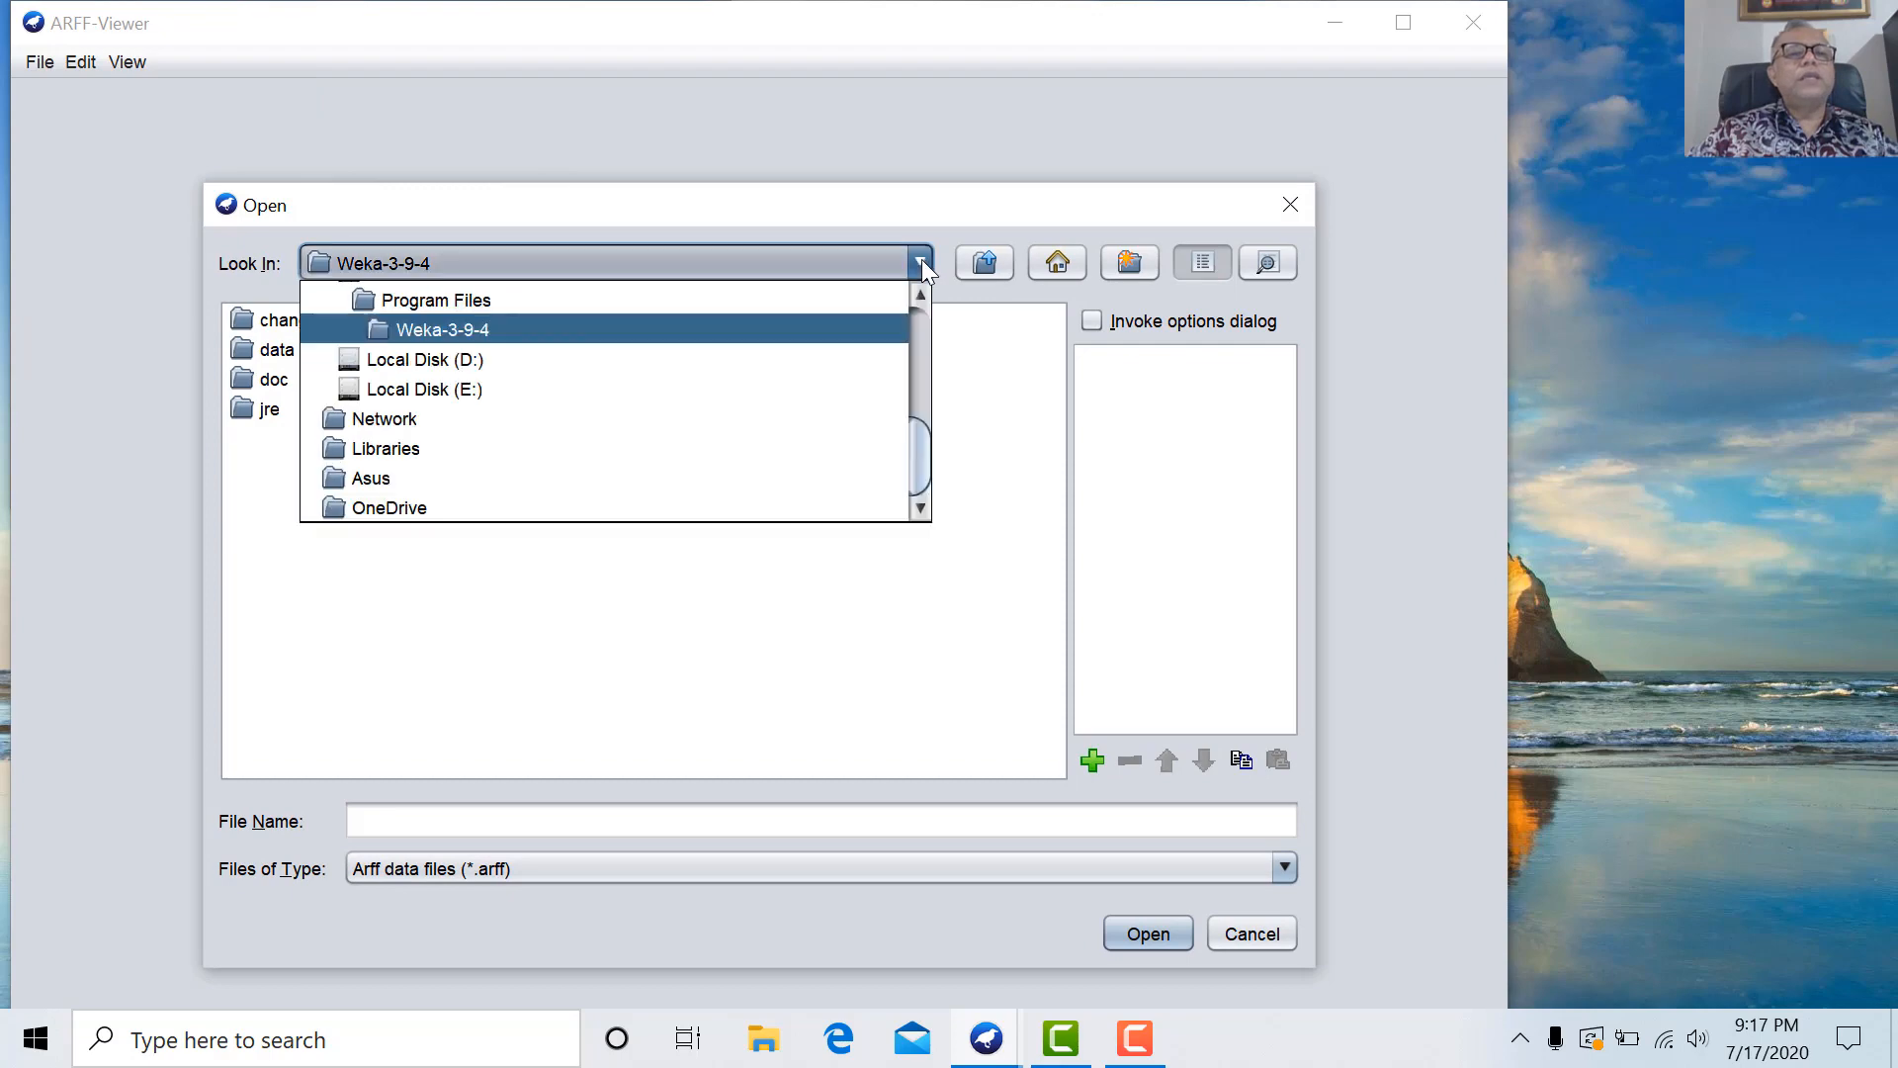
click(781, 362)
double_click(365, 325)
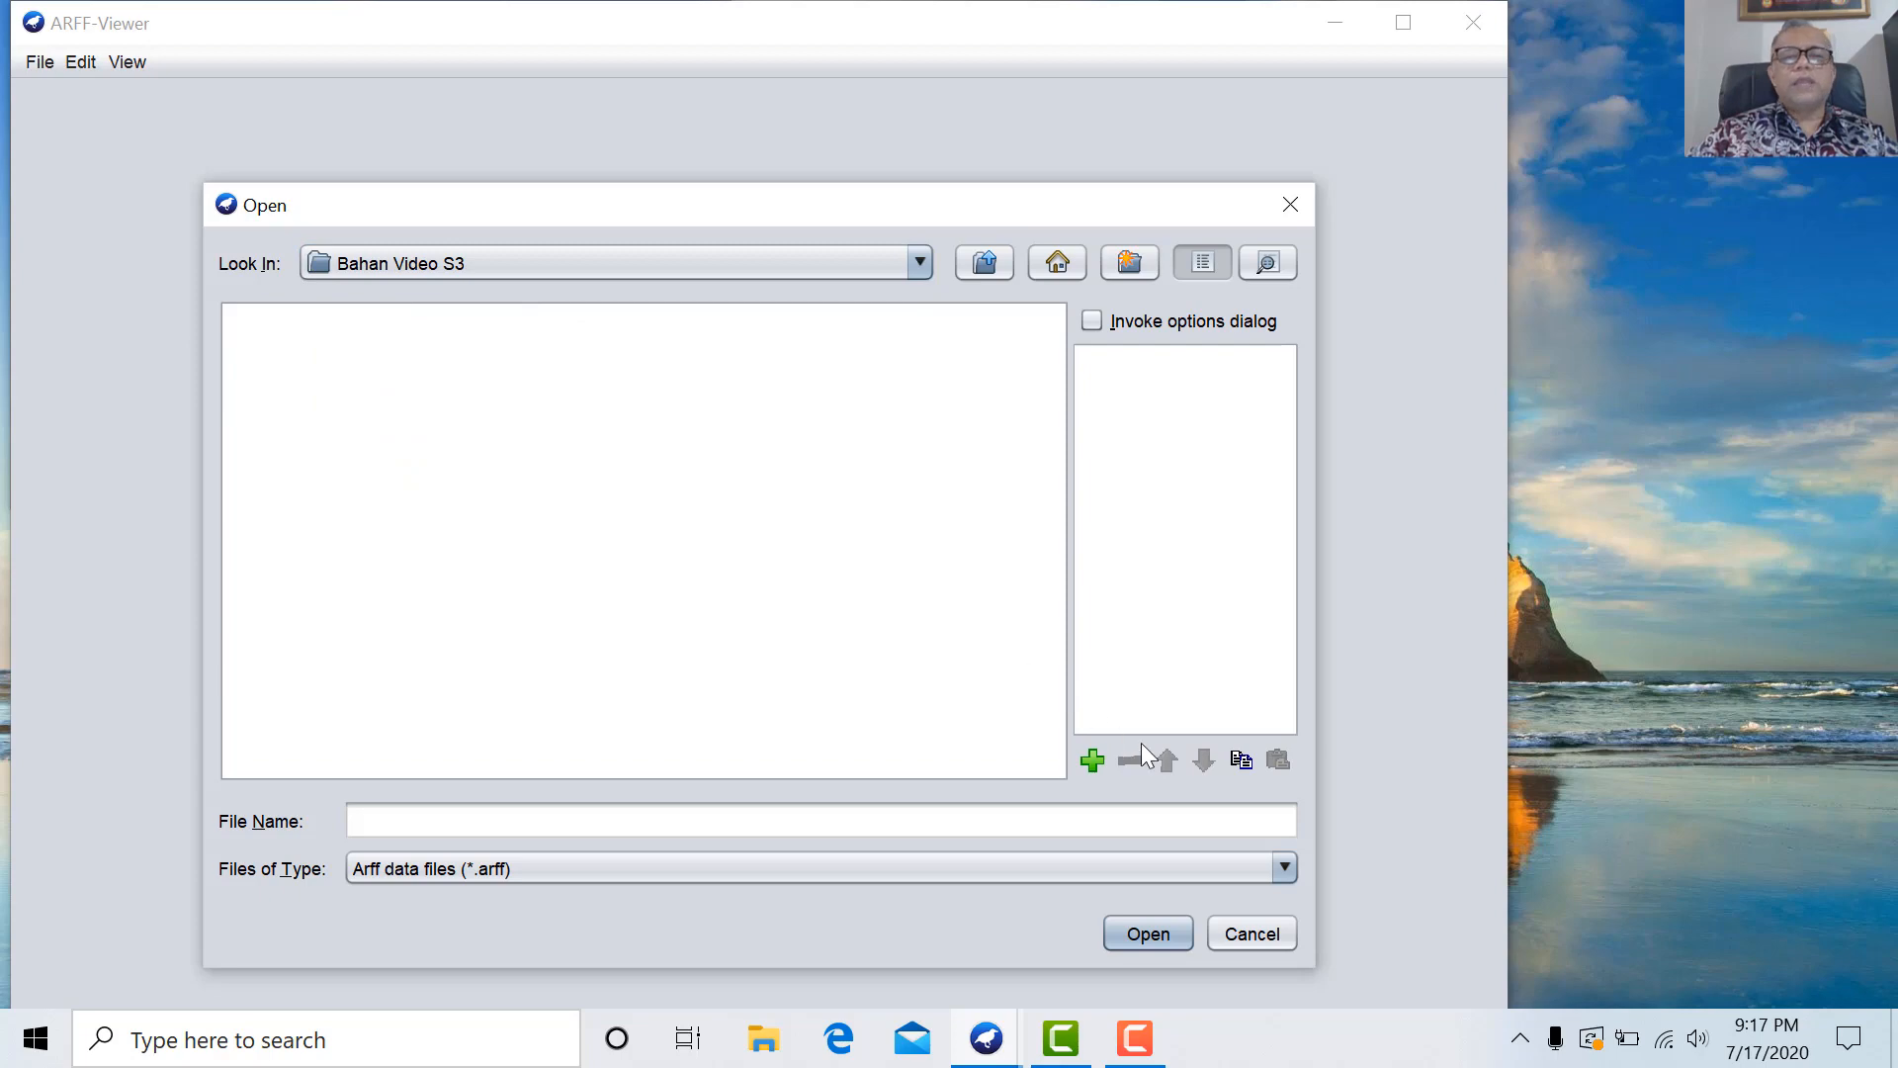
click(1285, 868)
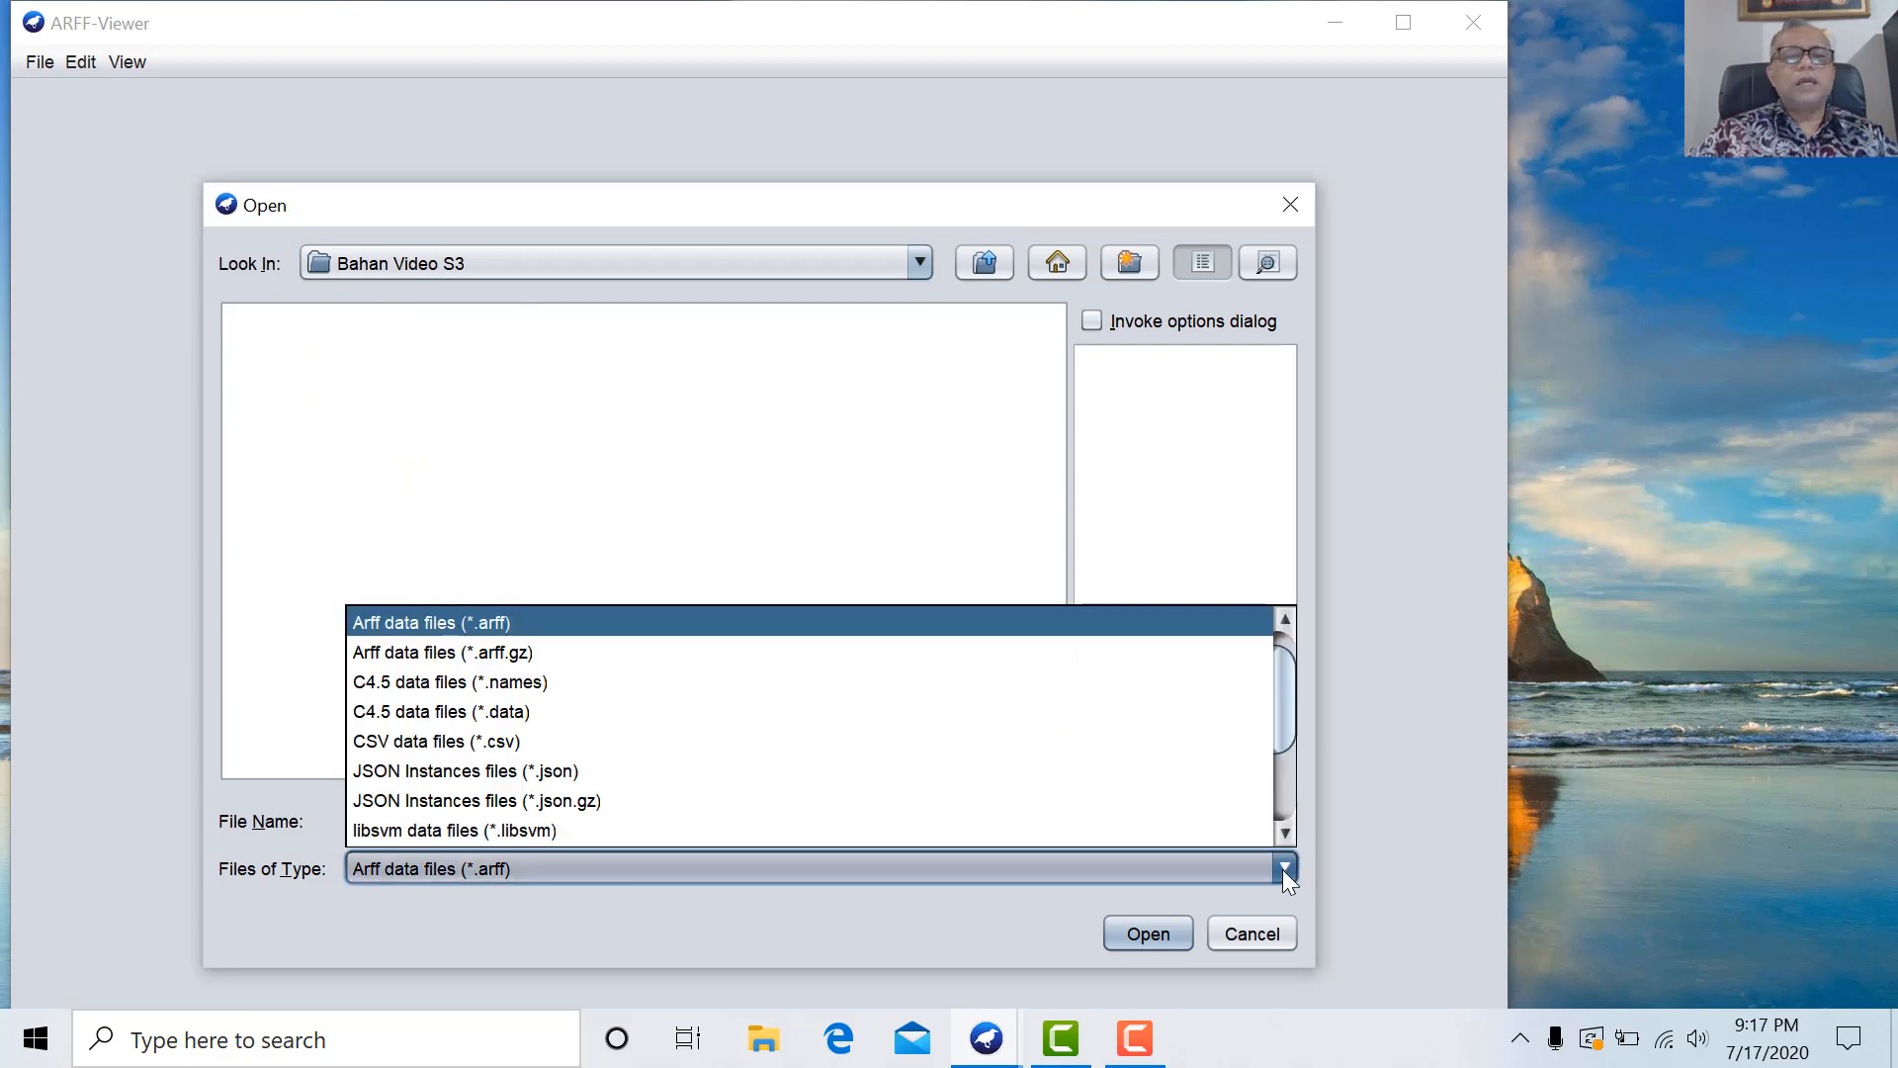
click(1075, 748)
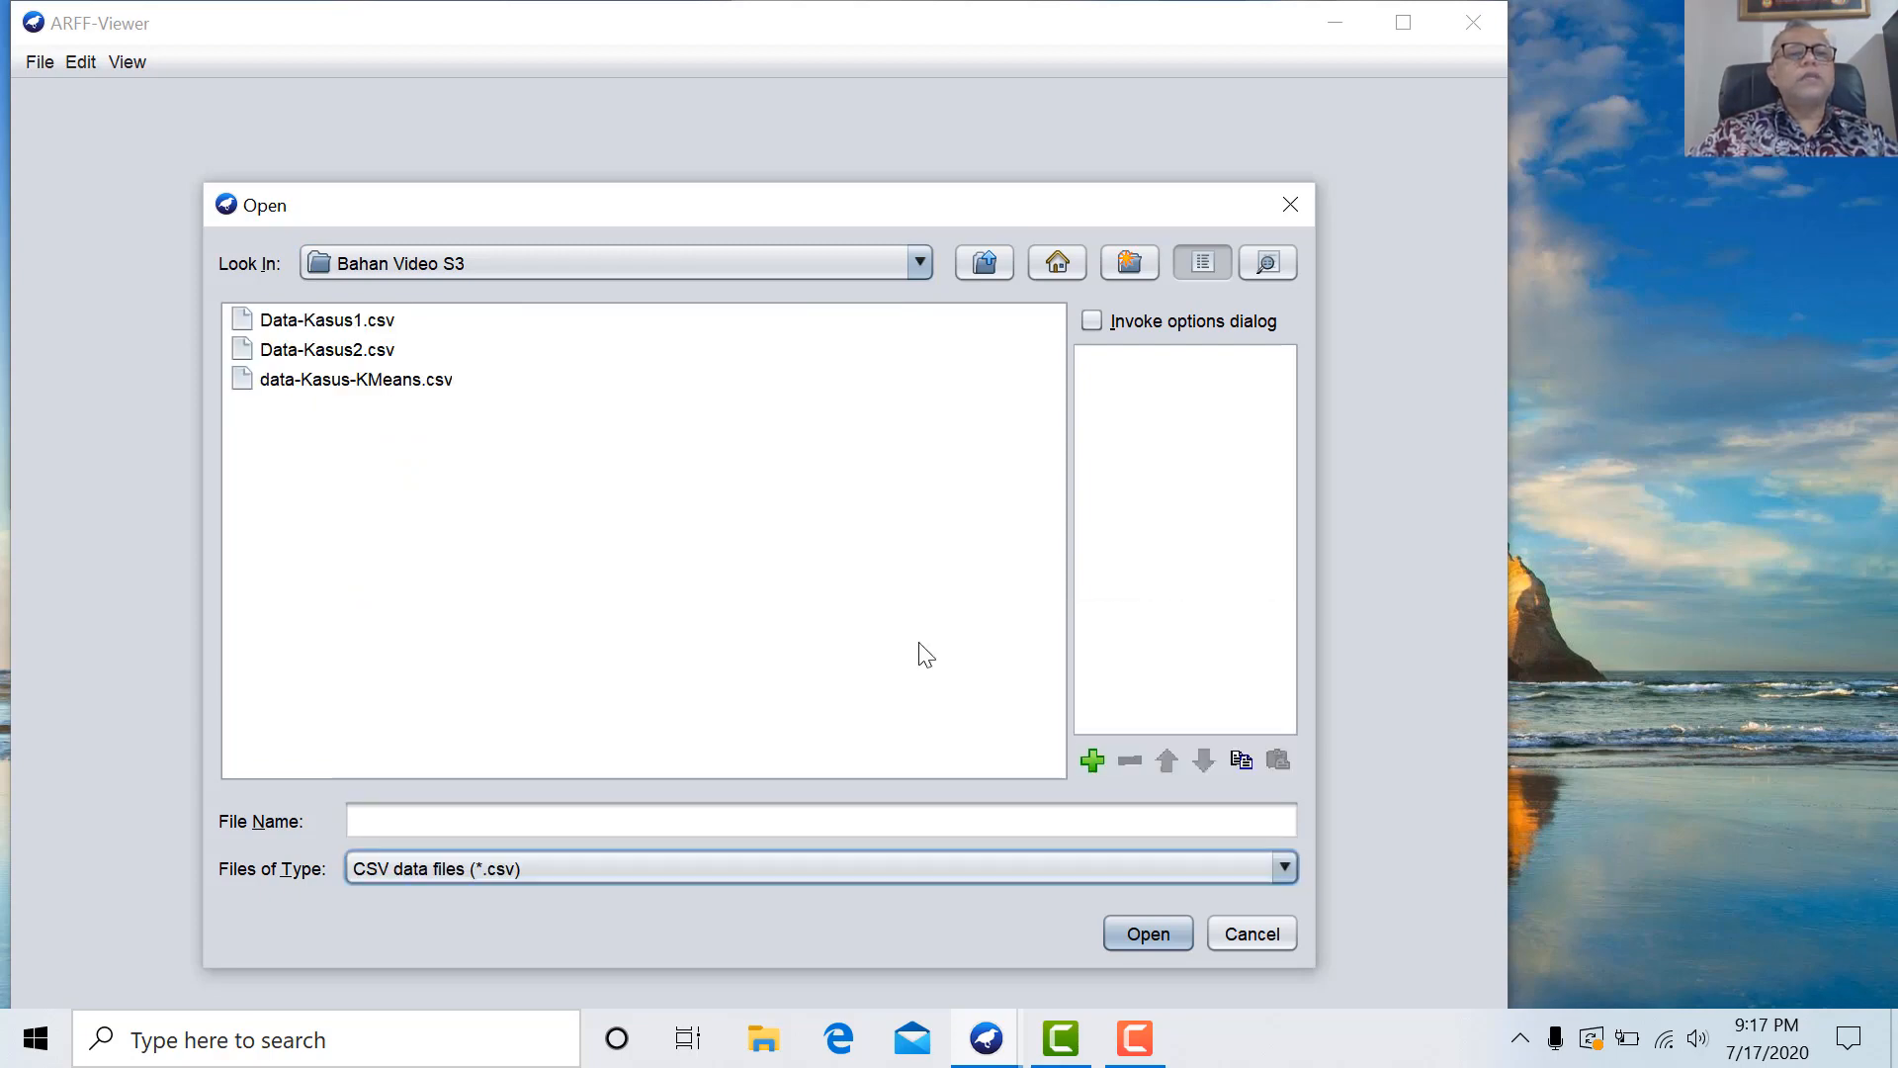
double_click(402, 385)
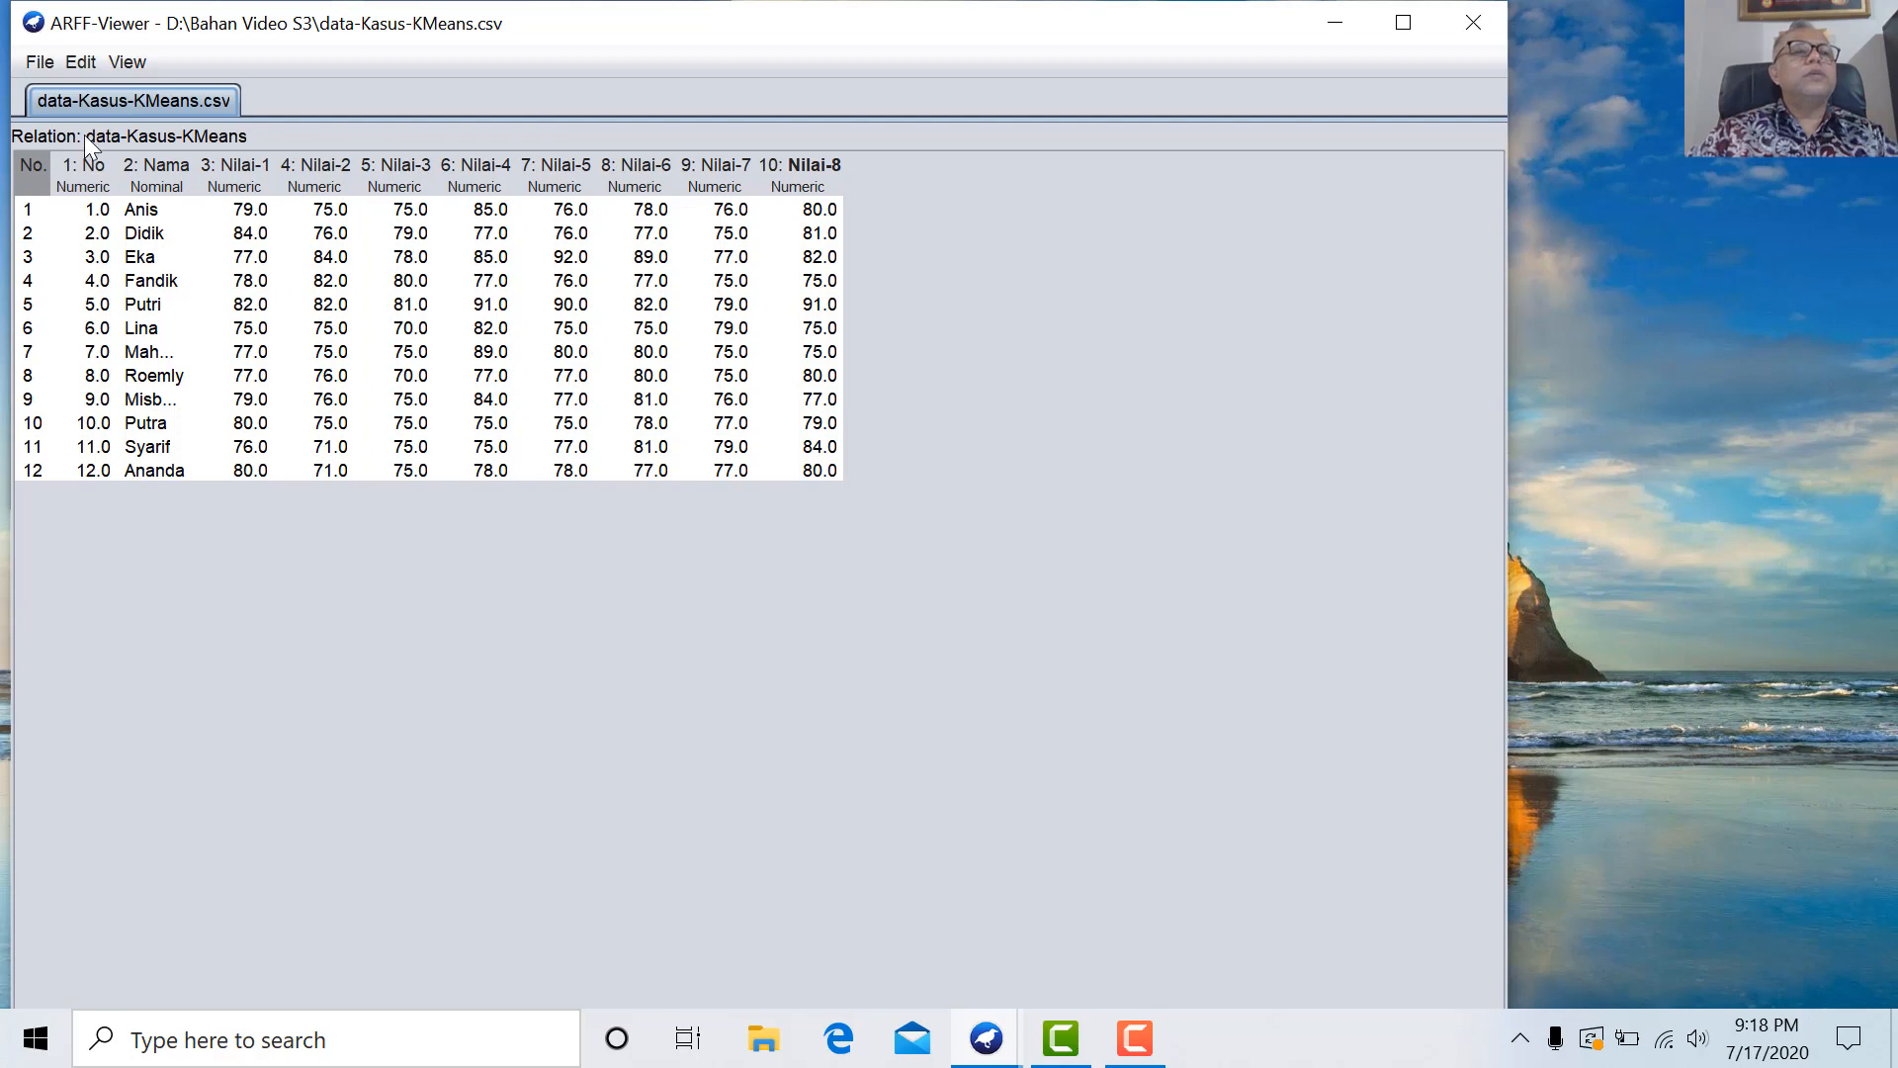
Save the dataset as an Arff data file named data-Kasus-KMeans in the Bahan Video S3 folder.
click(37, 62)
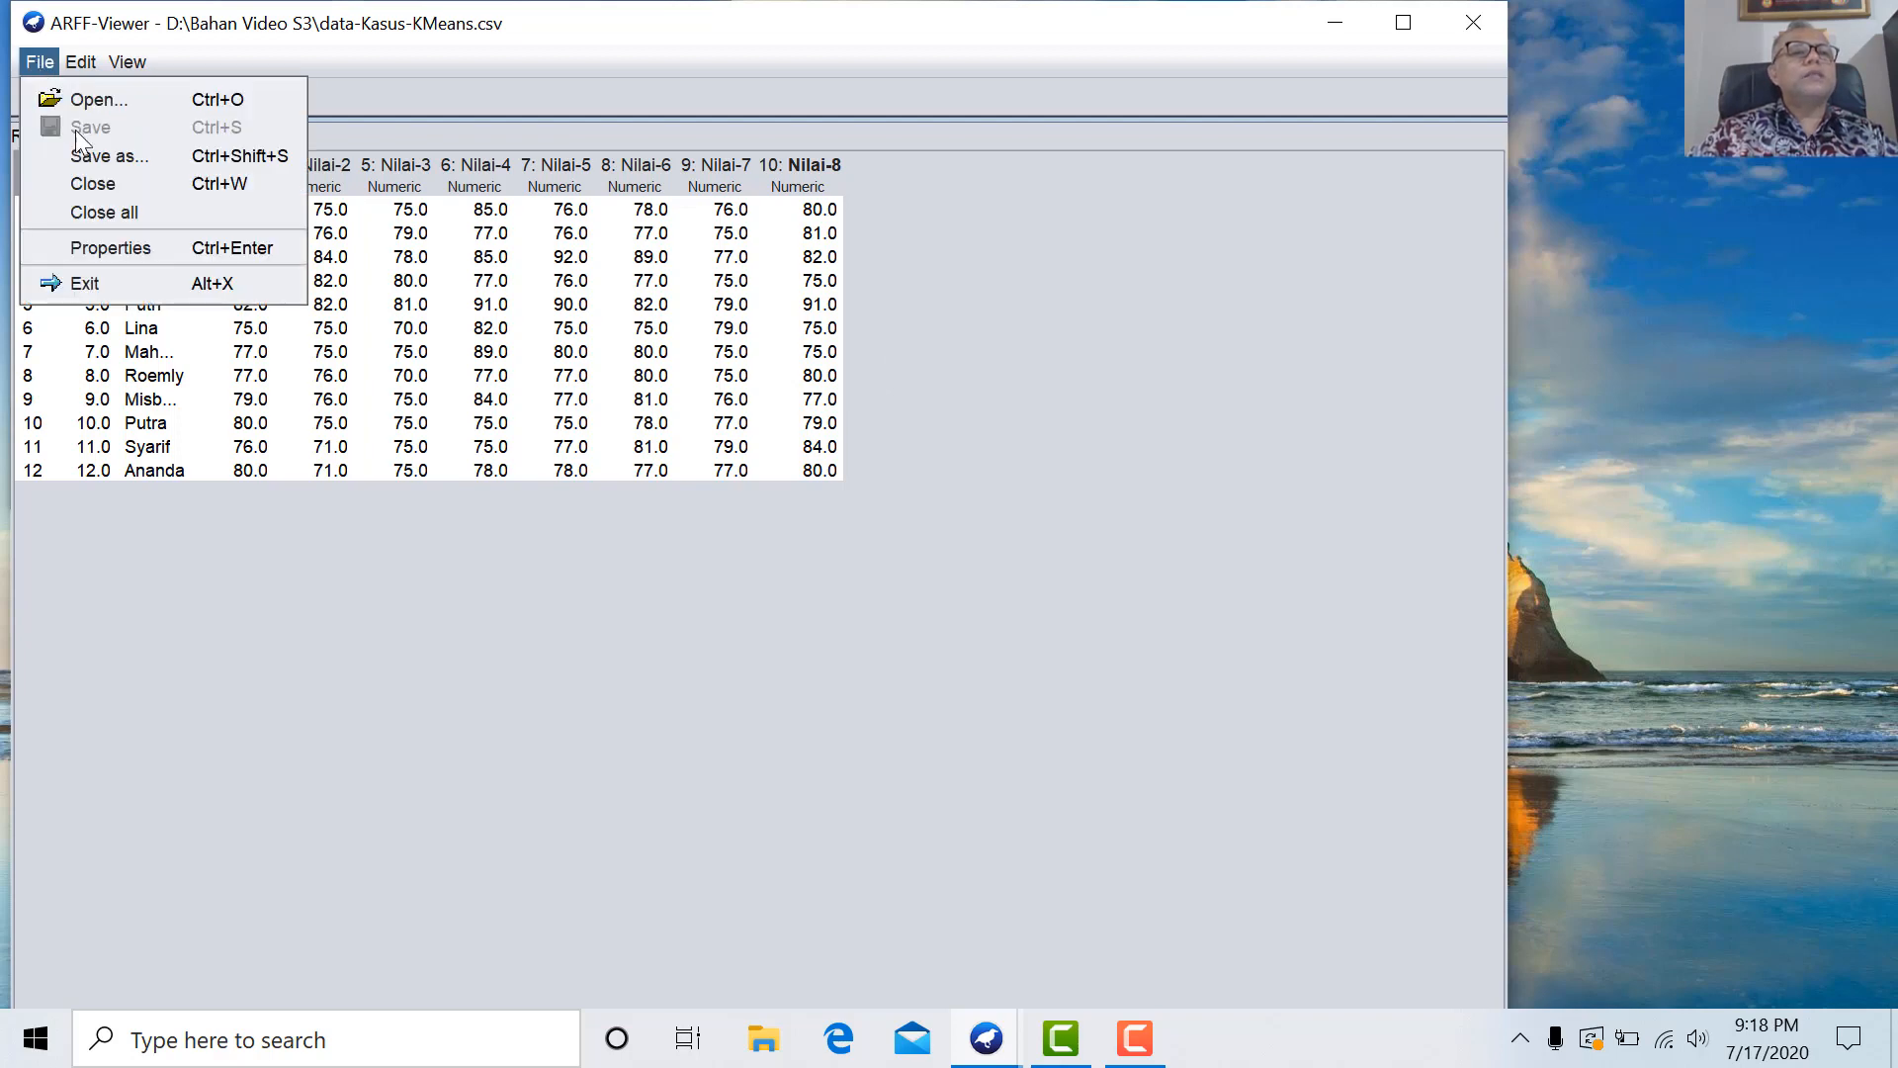
click(87, 155)
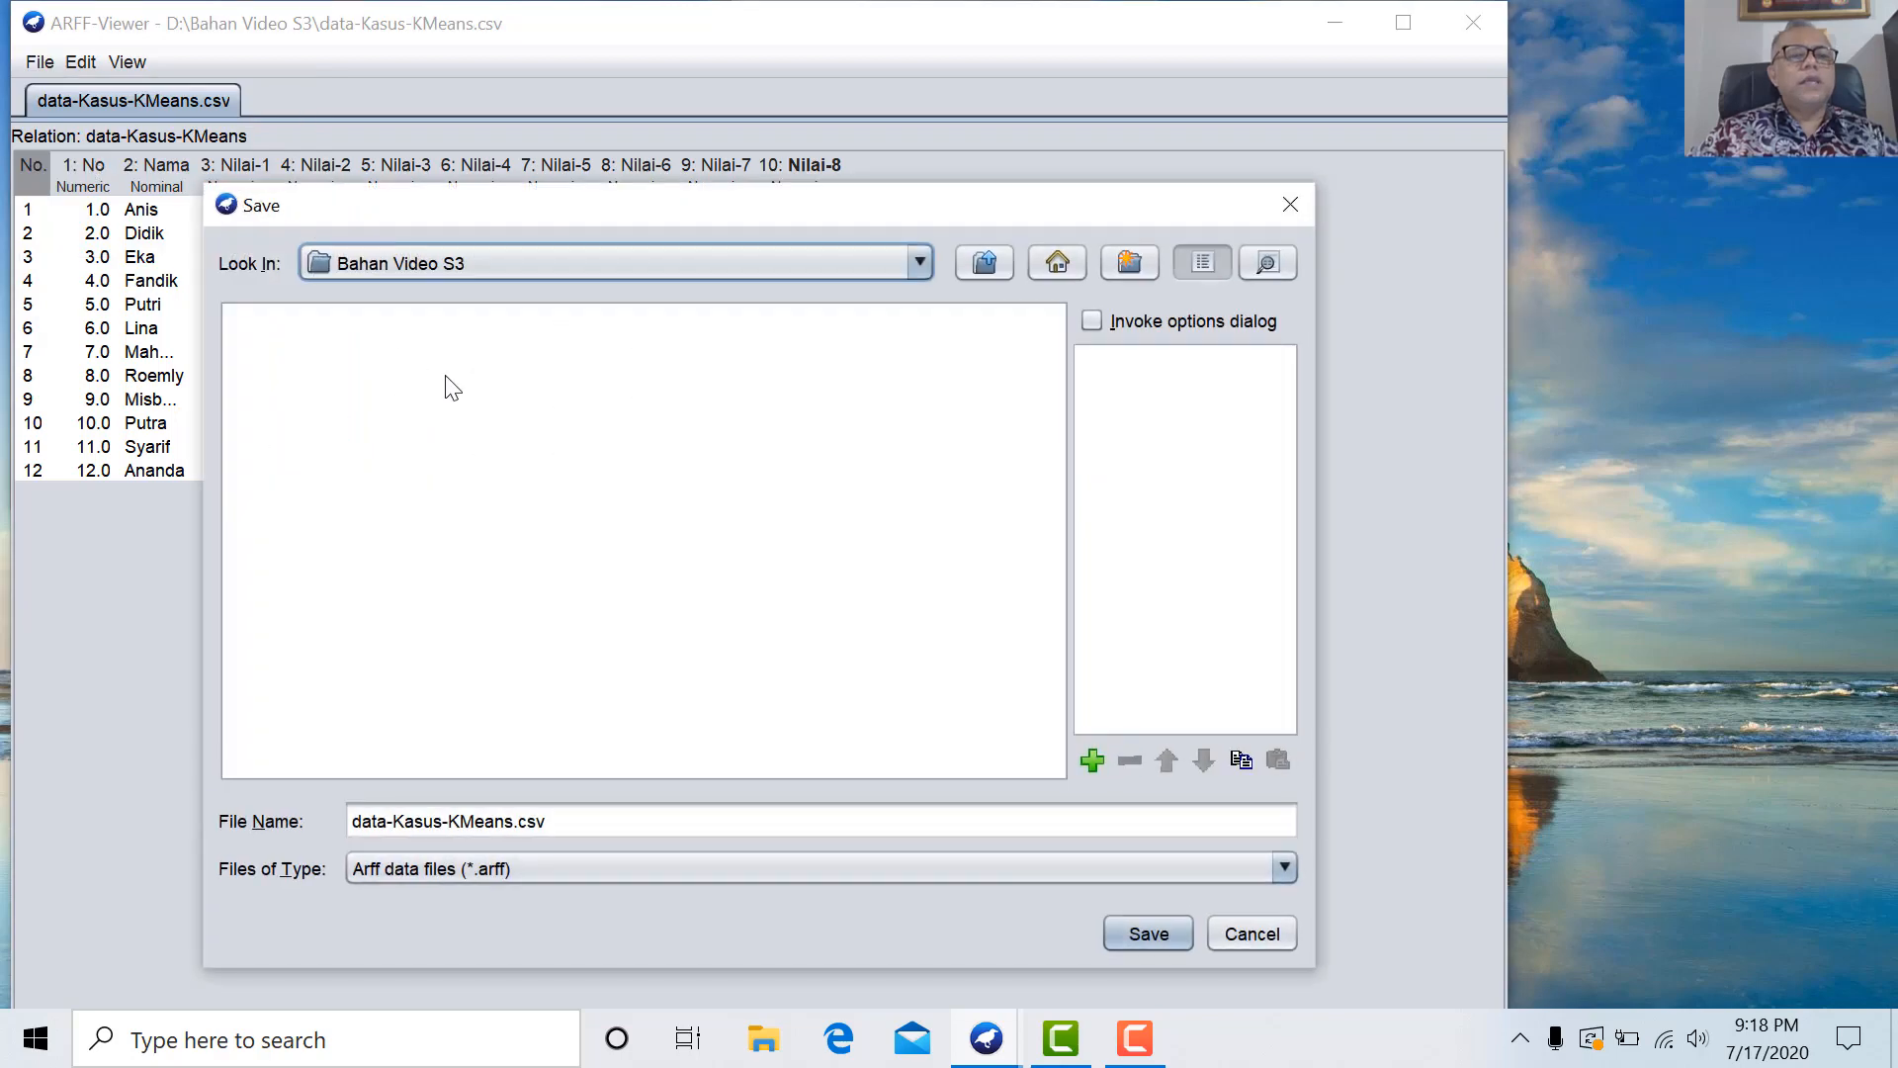
click(557, 820)
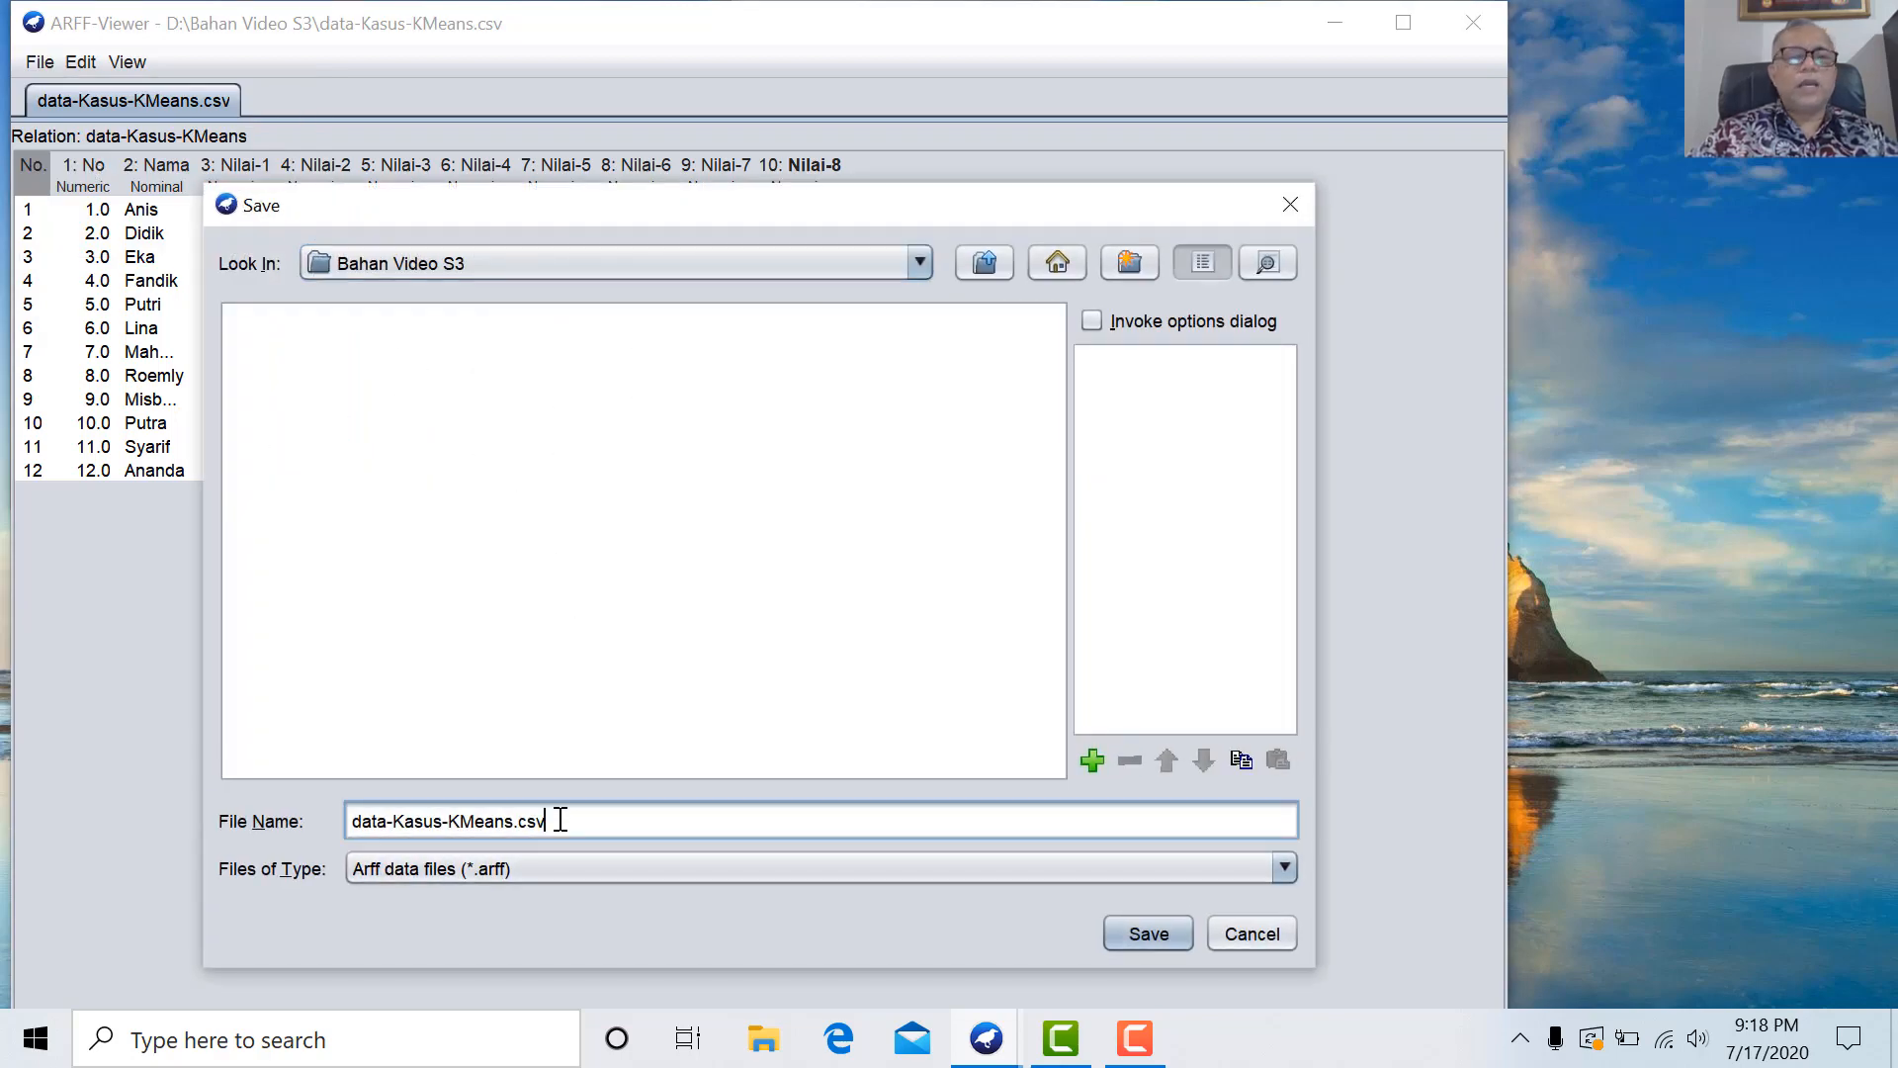
key(BackSpace)
key(BackSpace)
key(BackSpace)
key(BackSpace)
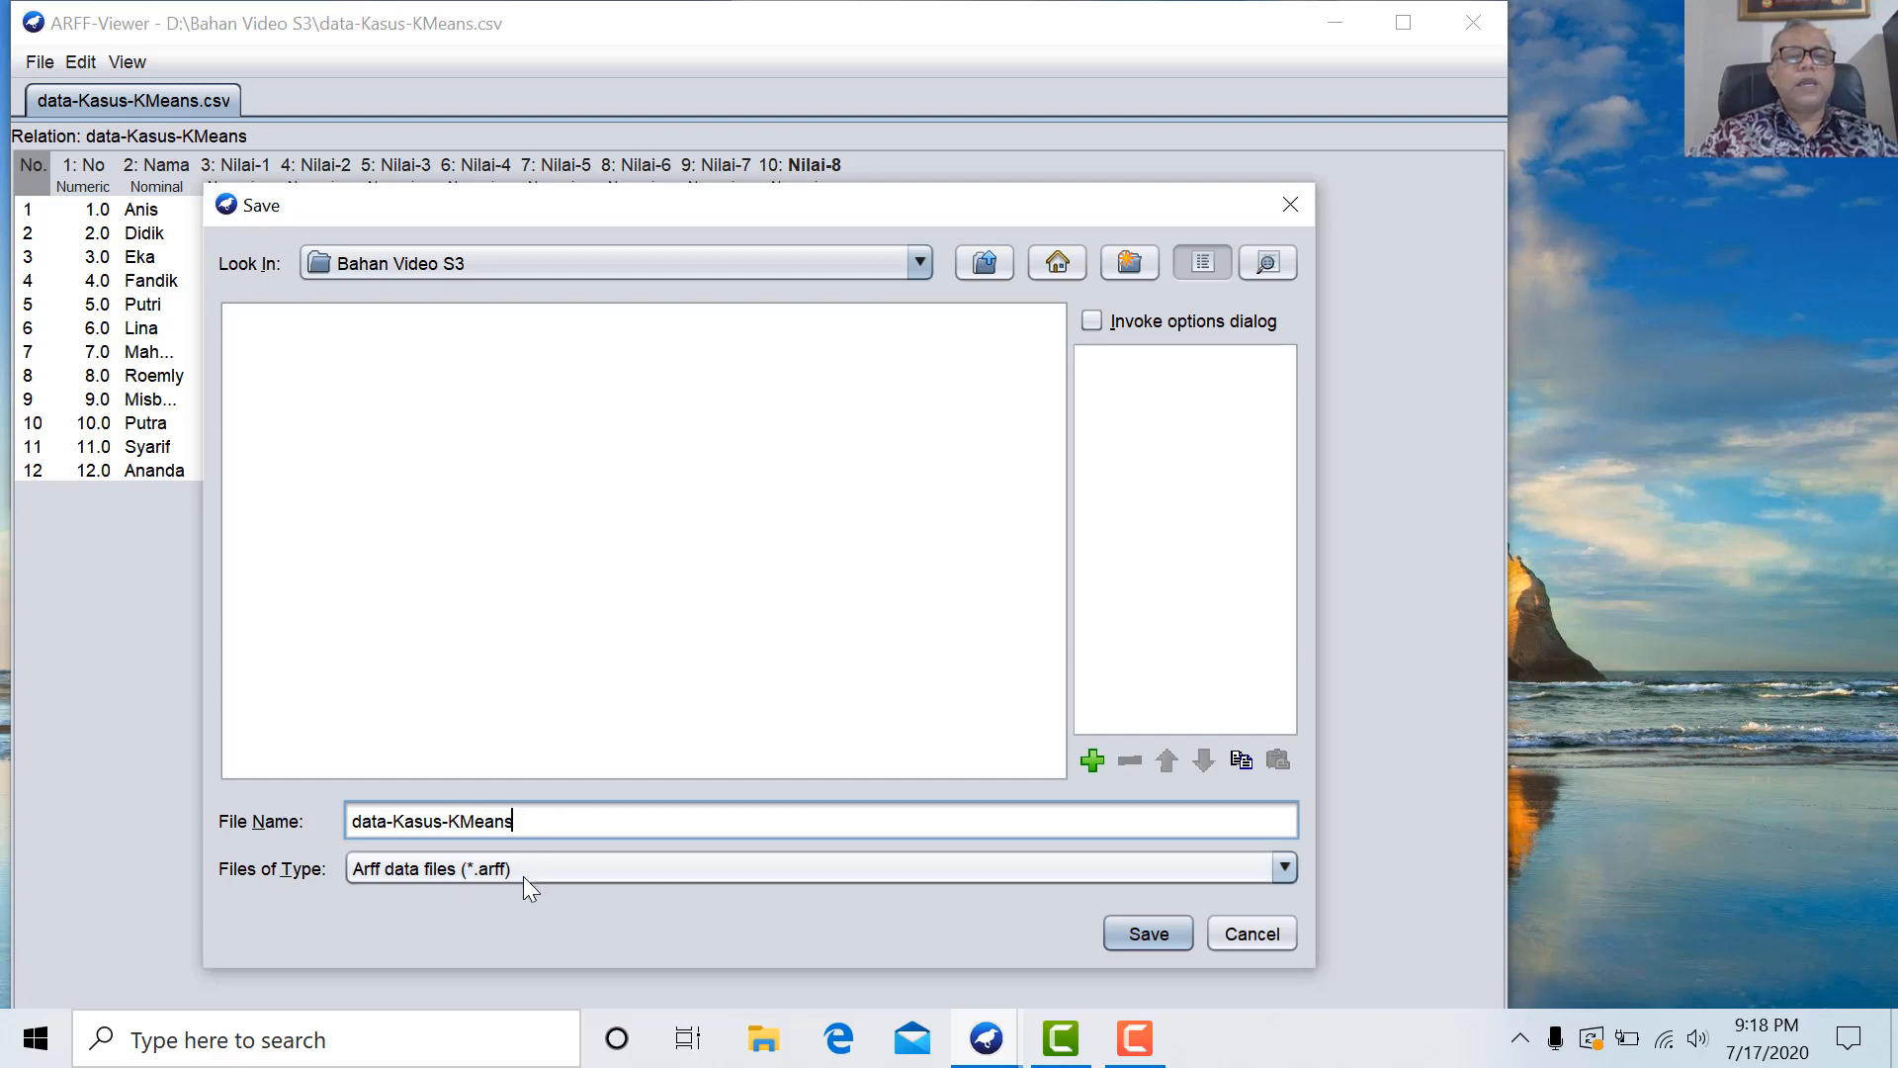
click(1161, 933)
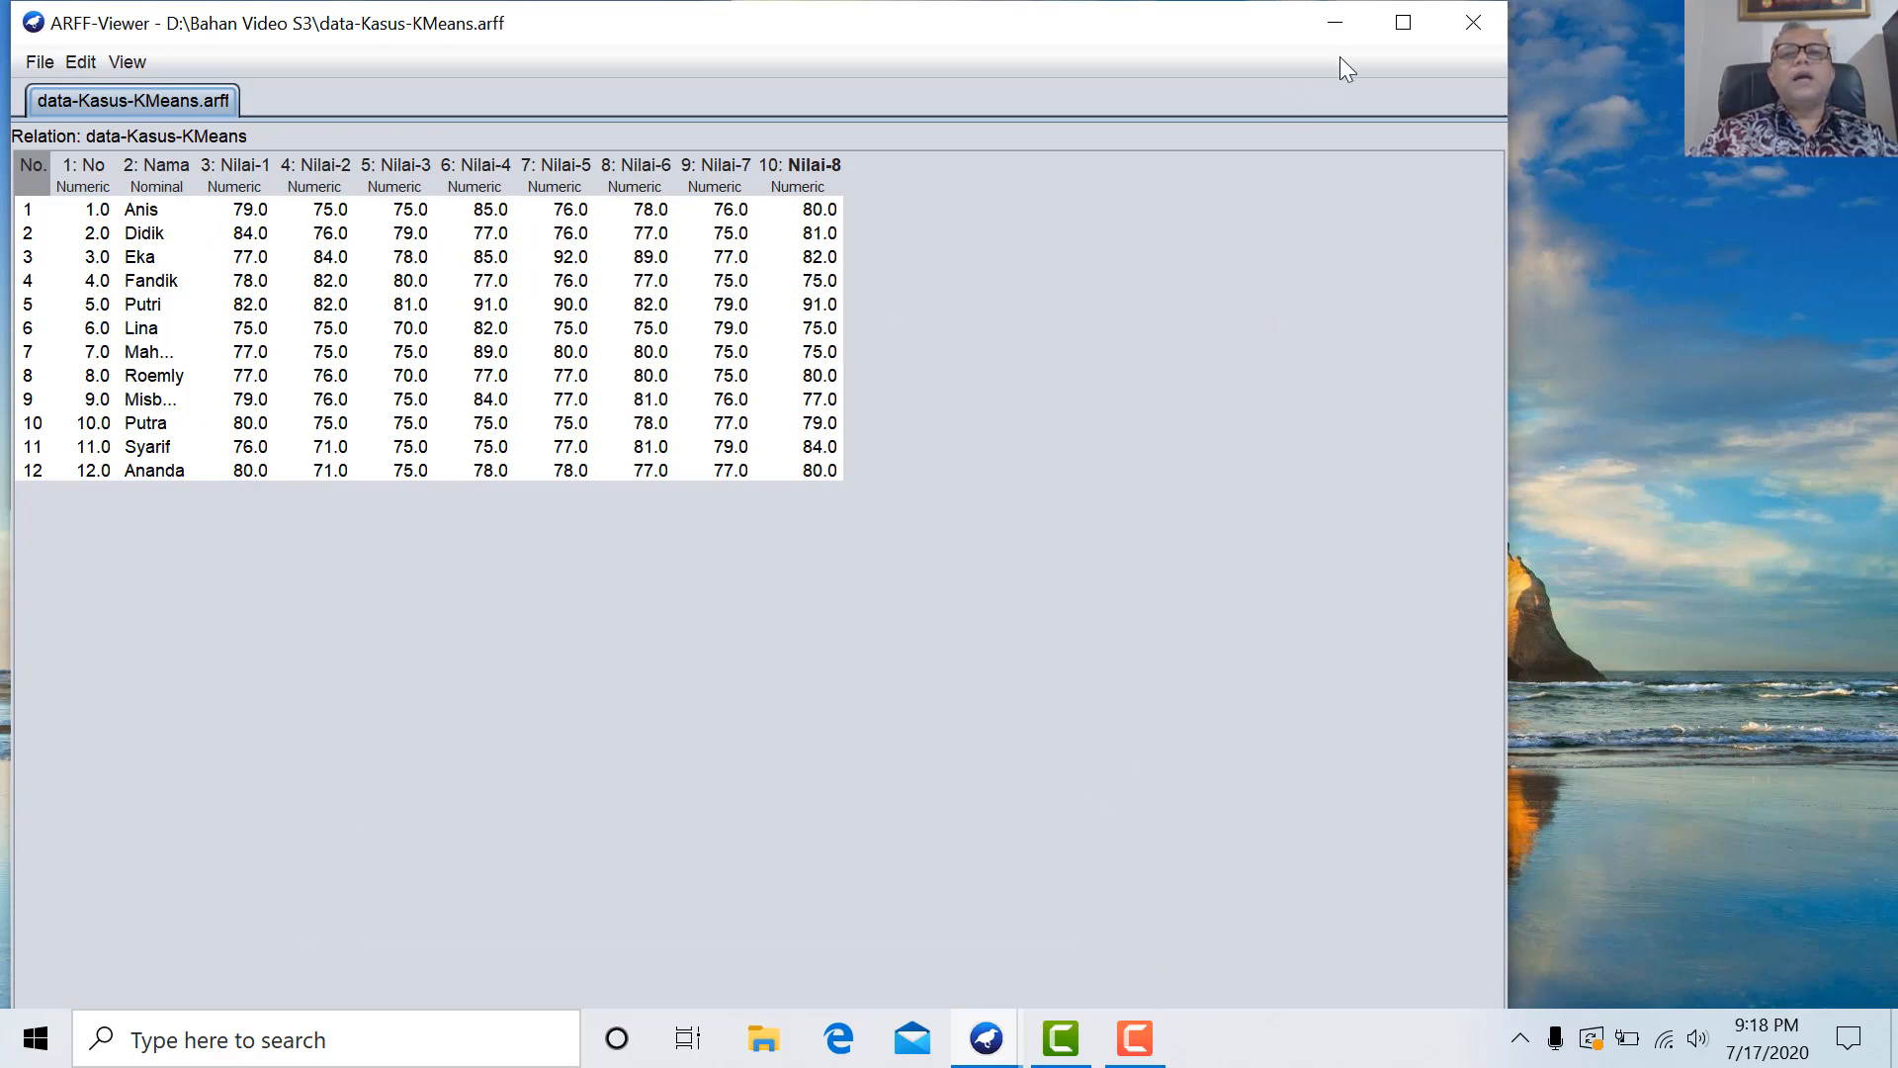
Close the ARFF viewer, then launch the Explorer from the maximized Weka GUI Chooser.
click(1468, 26)
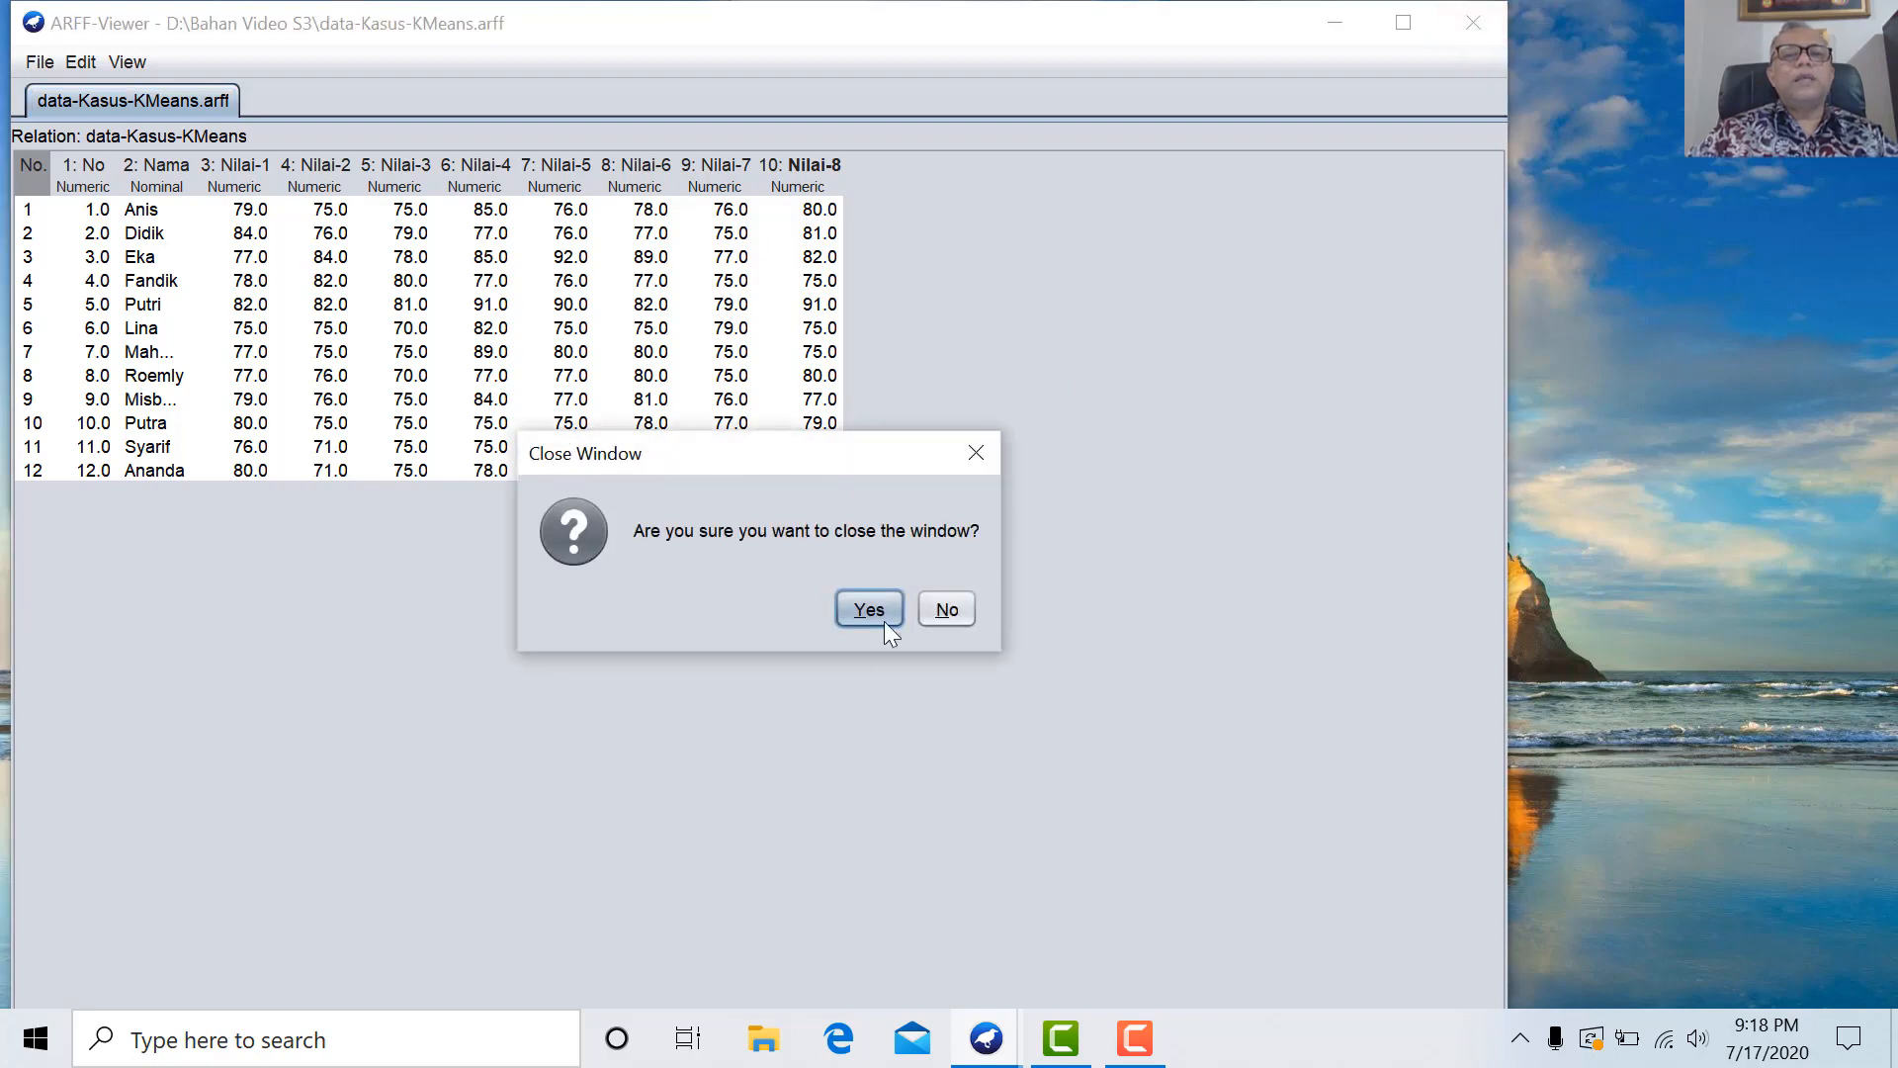
click(863, 614)
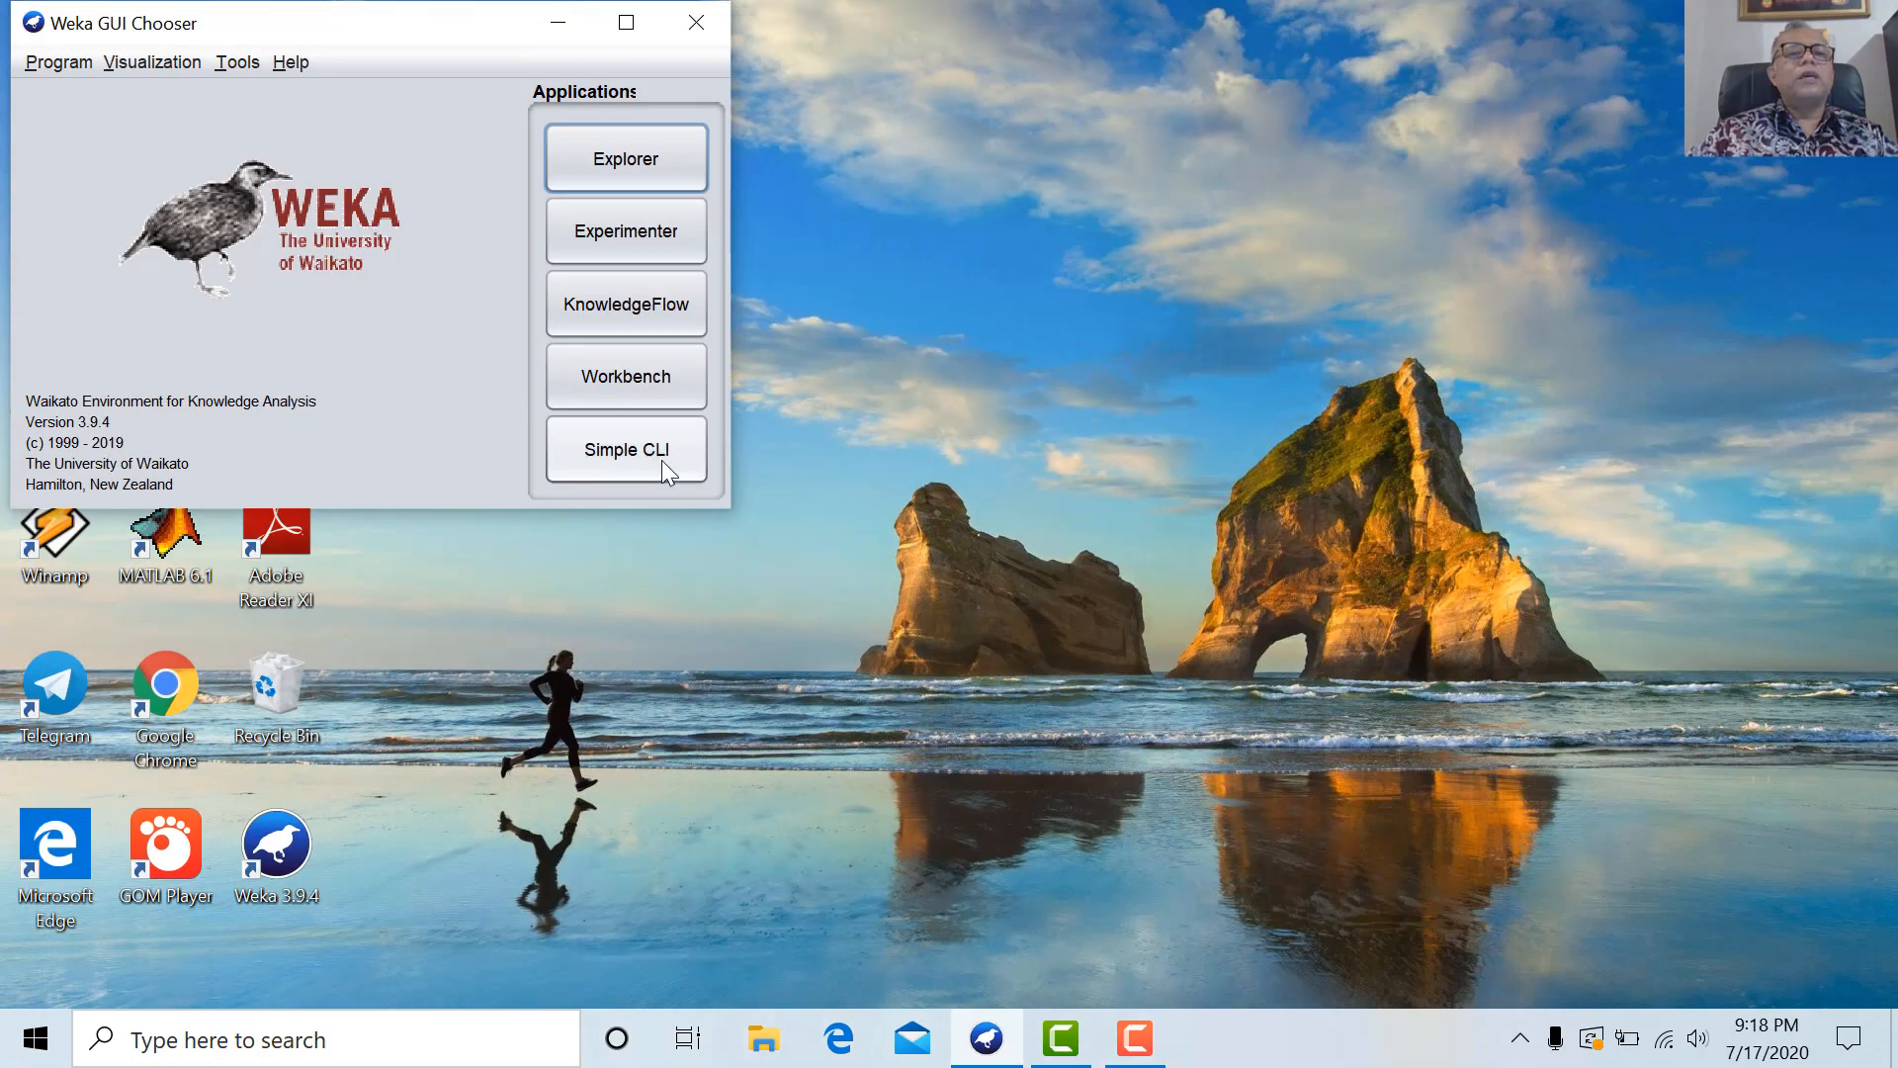
click(627, 23)
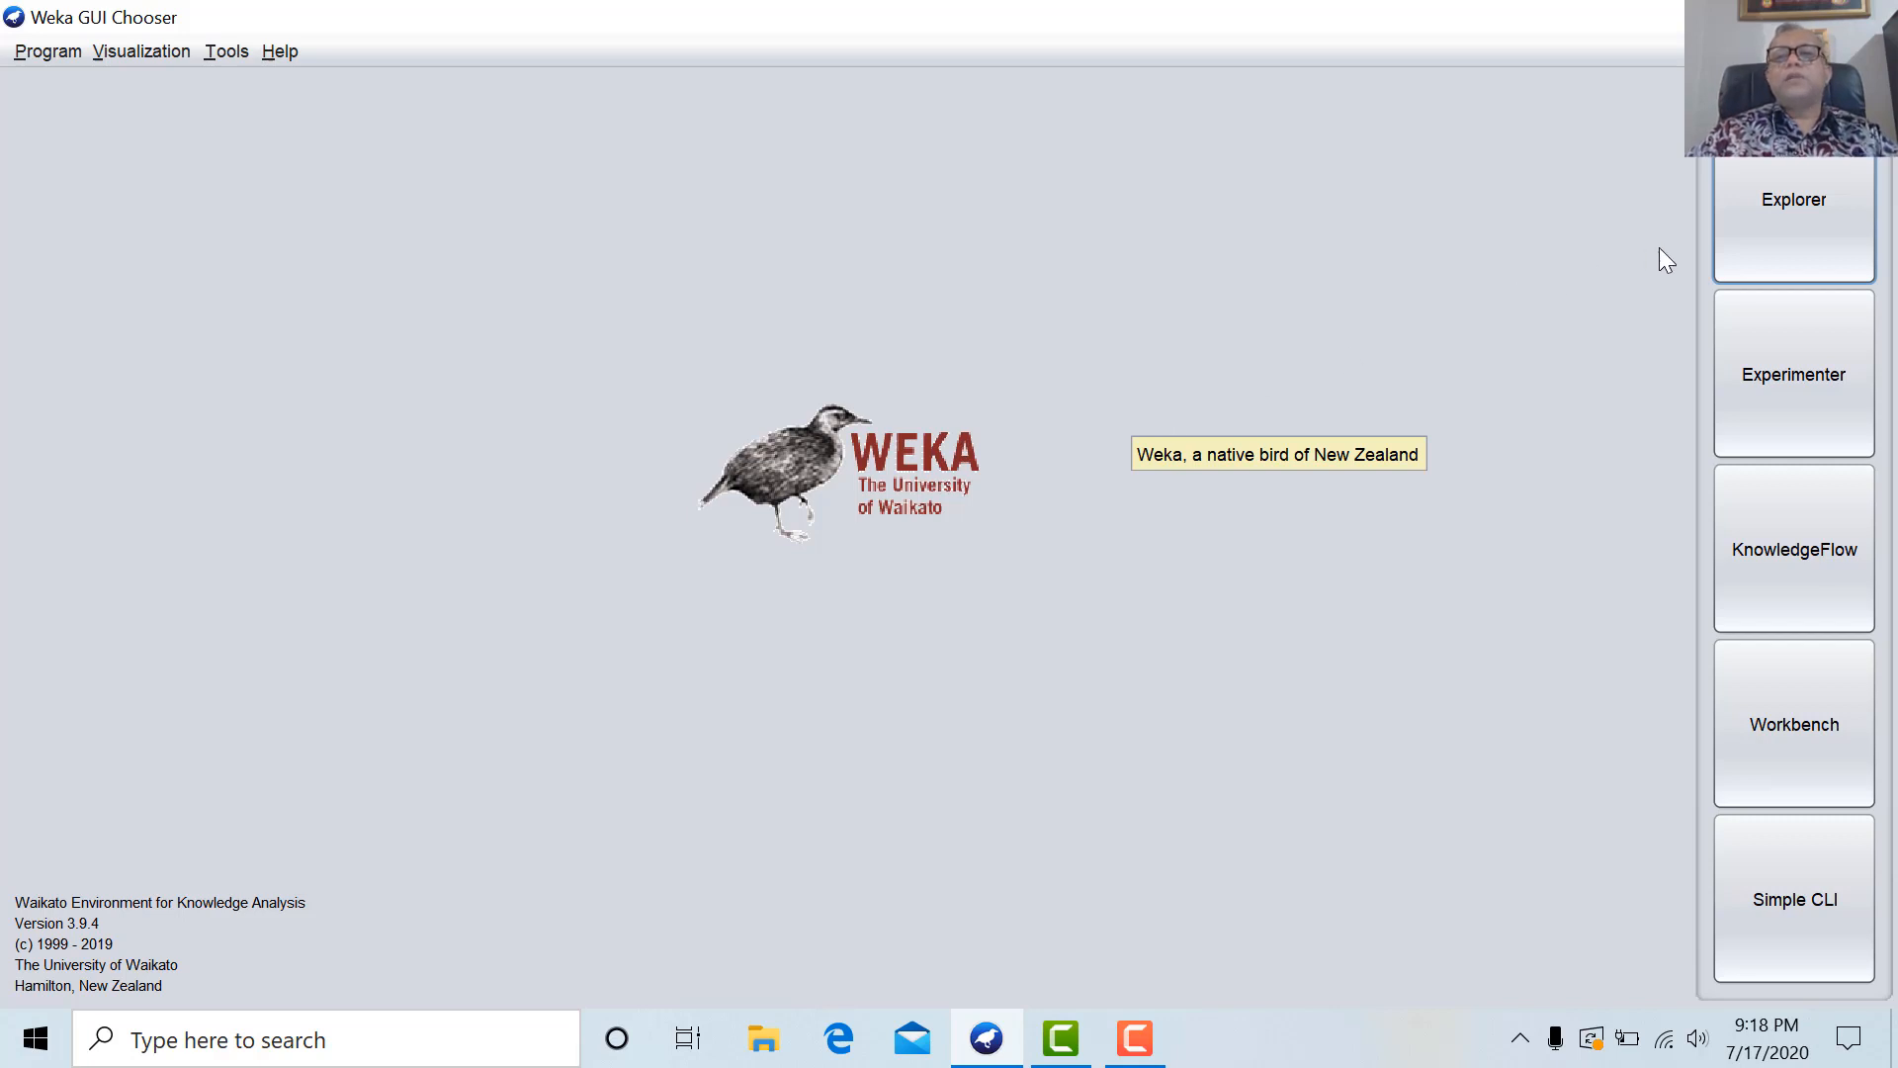
click(1776, 225)
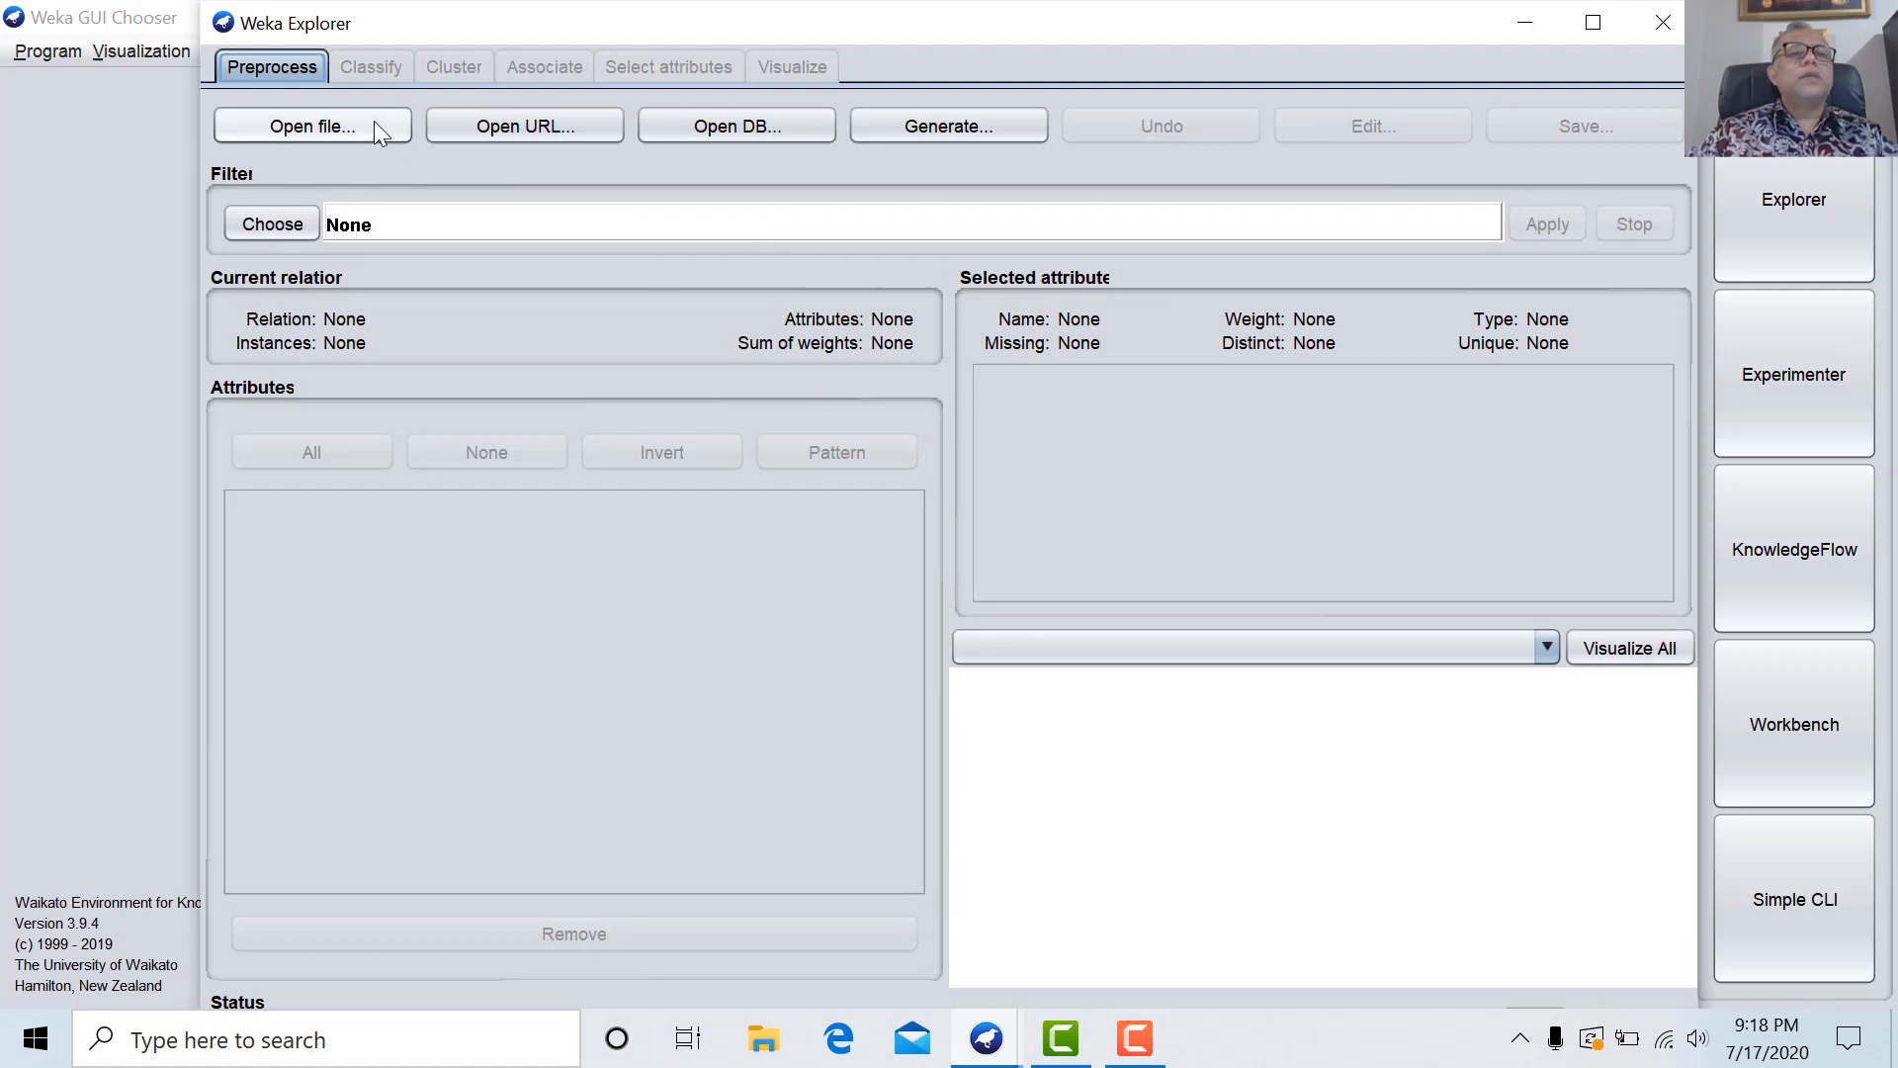
Load data-Kasus-KMeans.arff from D:\Bahan Video S3 into the Explorer.
click(316, 129)
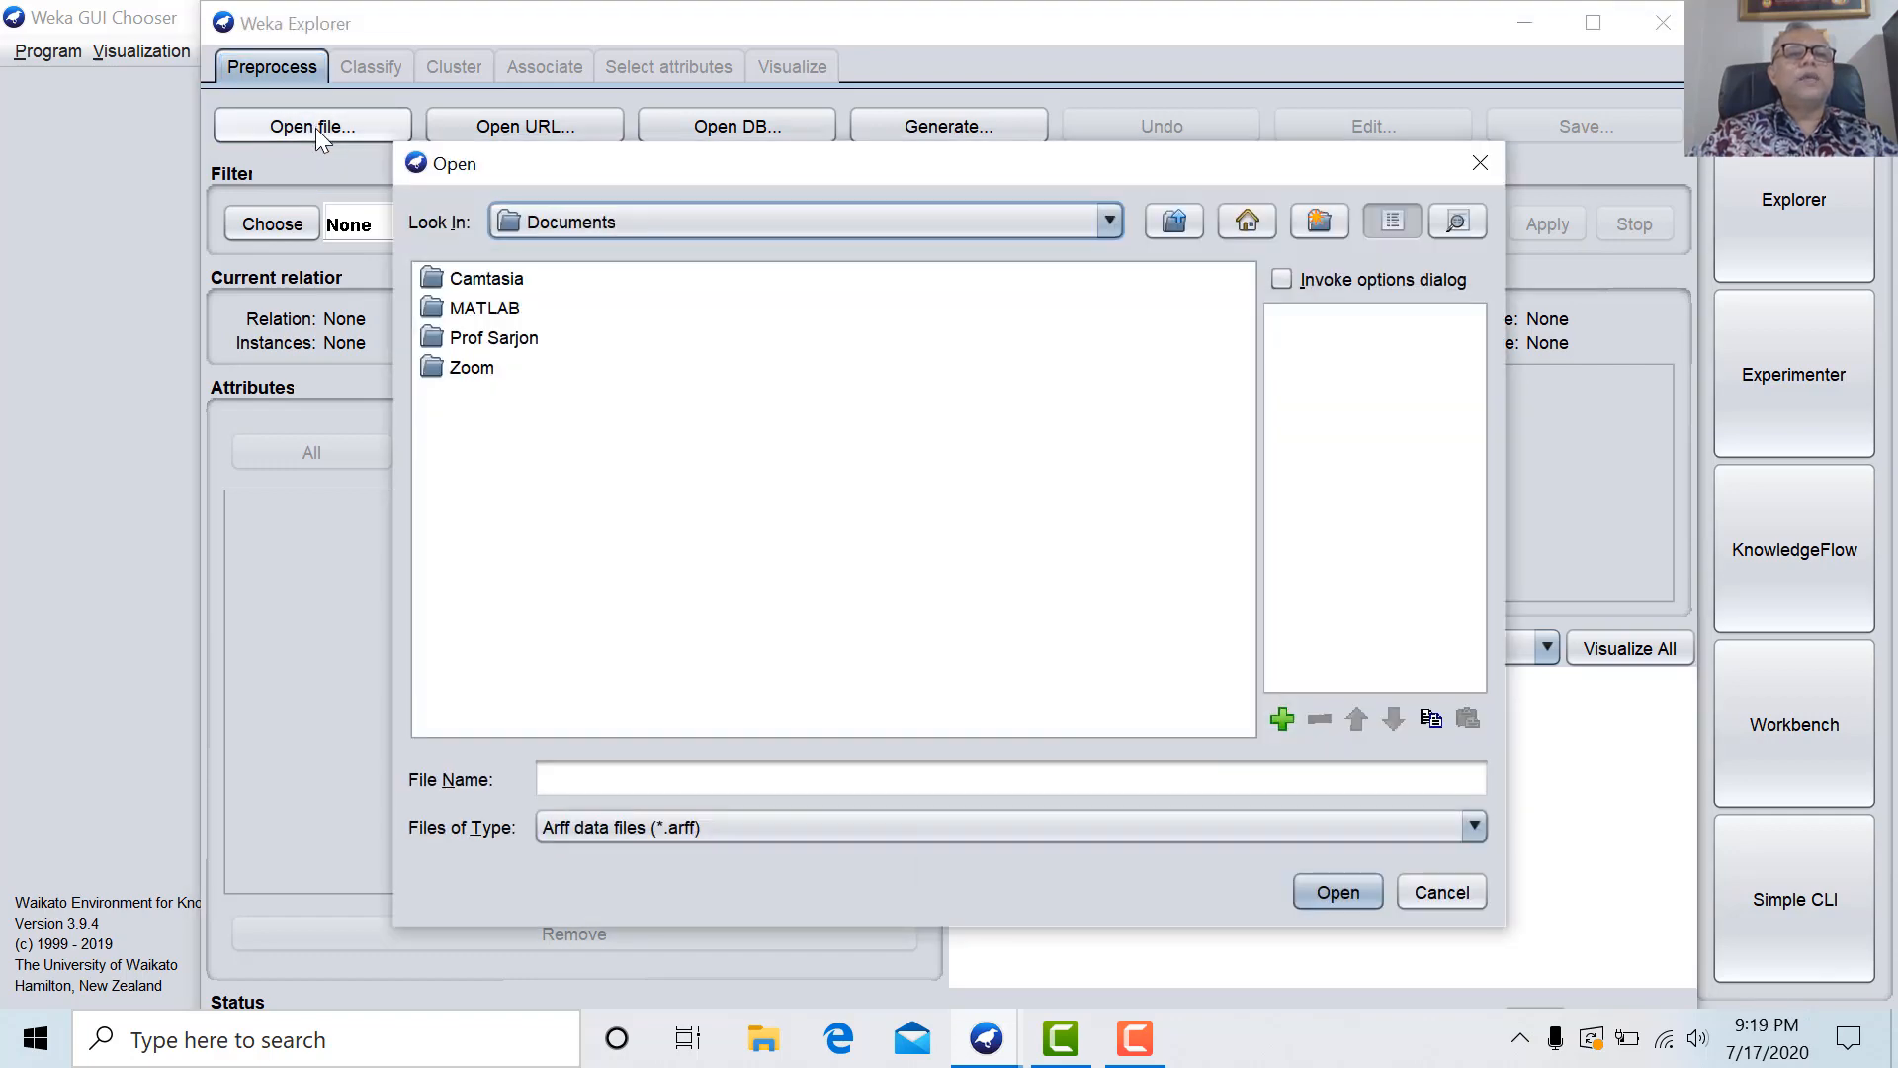
click(1109, 223)
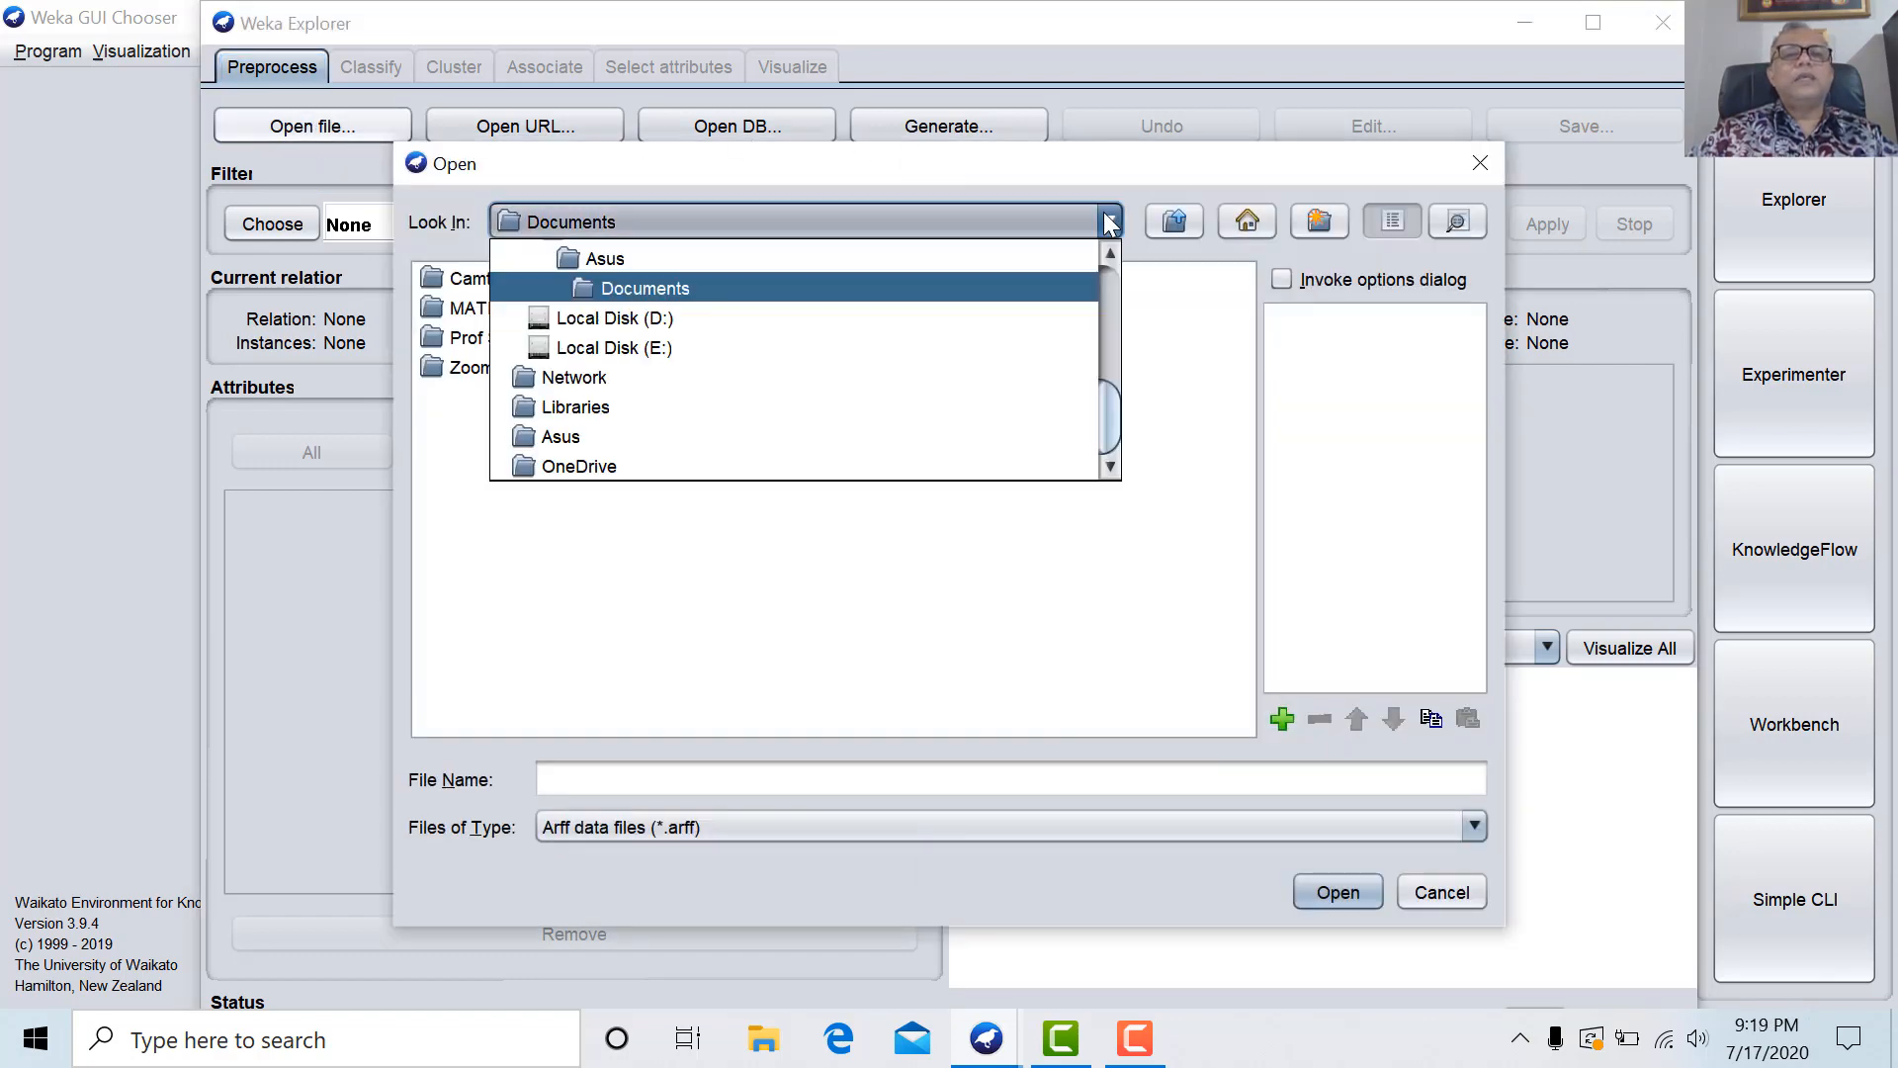
click(1016, 318)
double_click(548, 281)
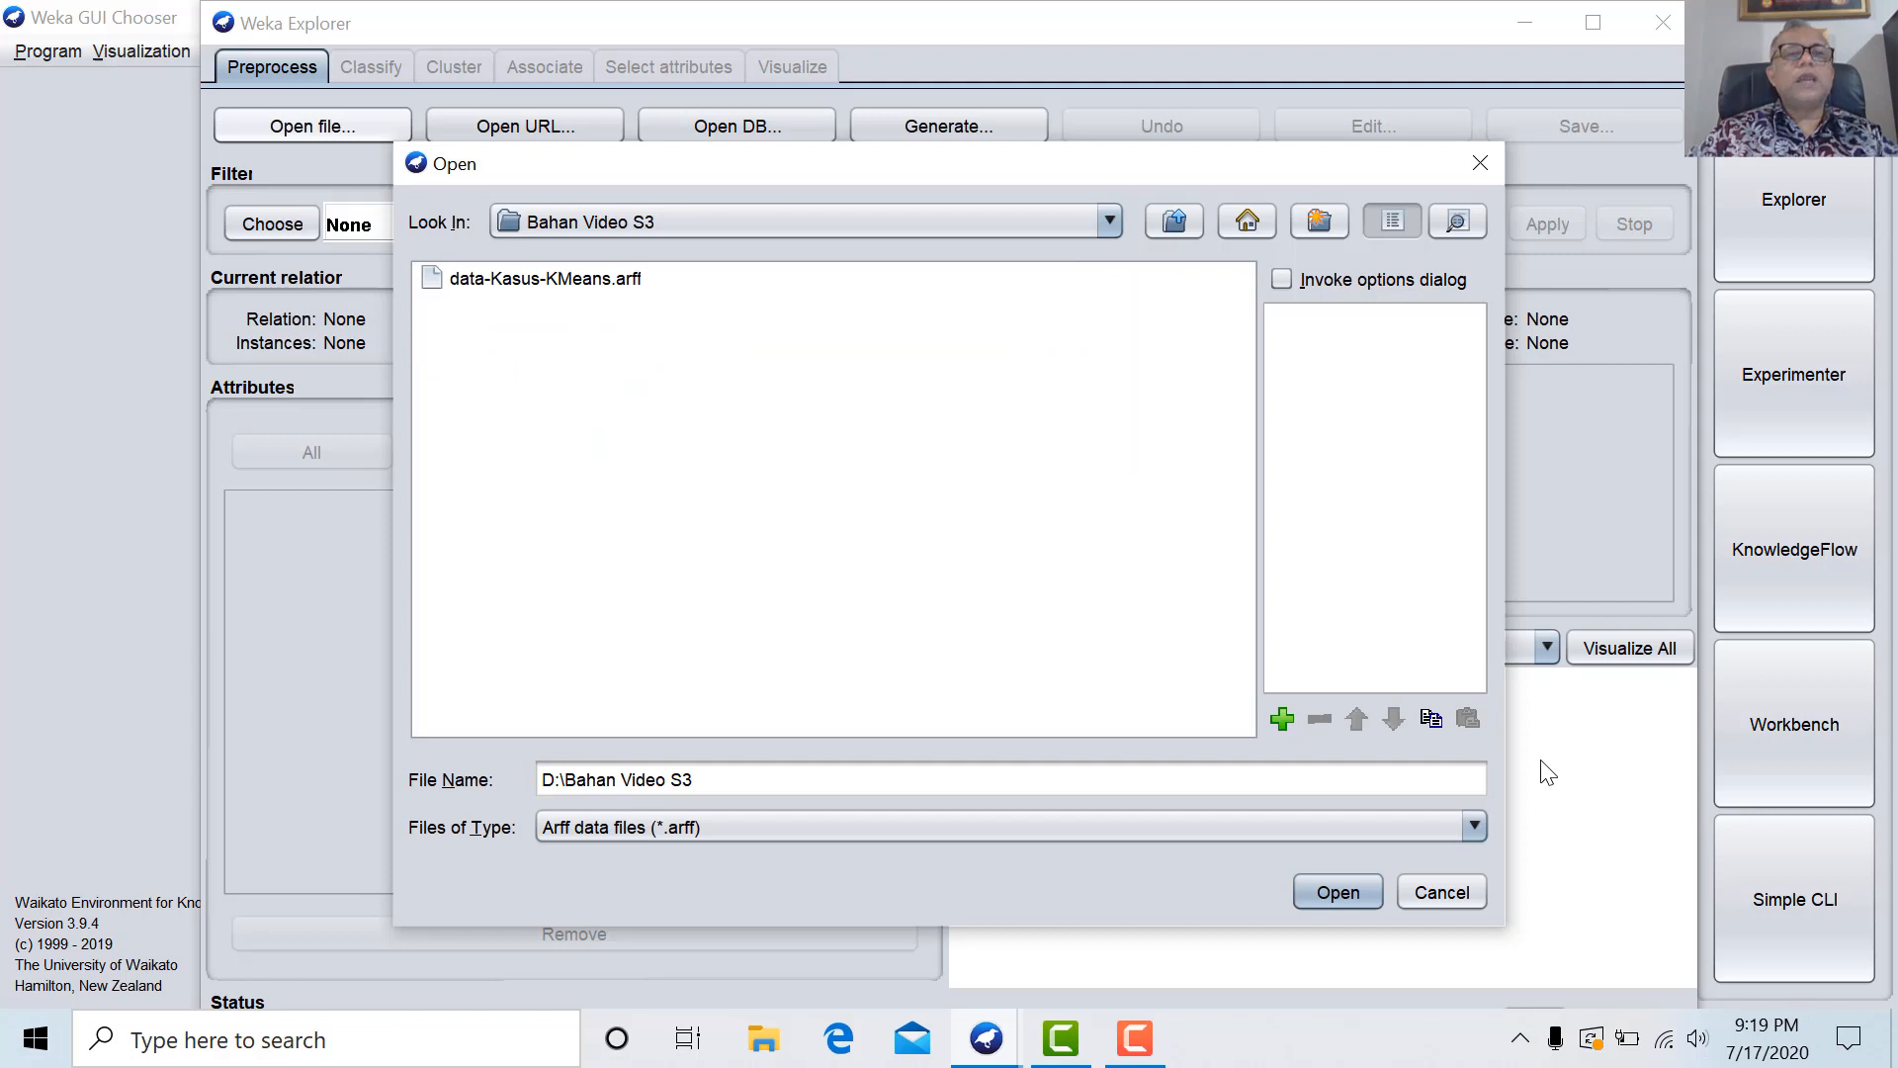
double_click(574, 280)
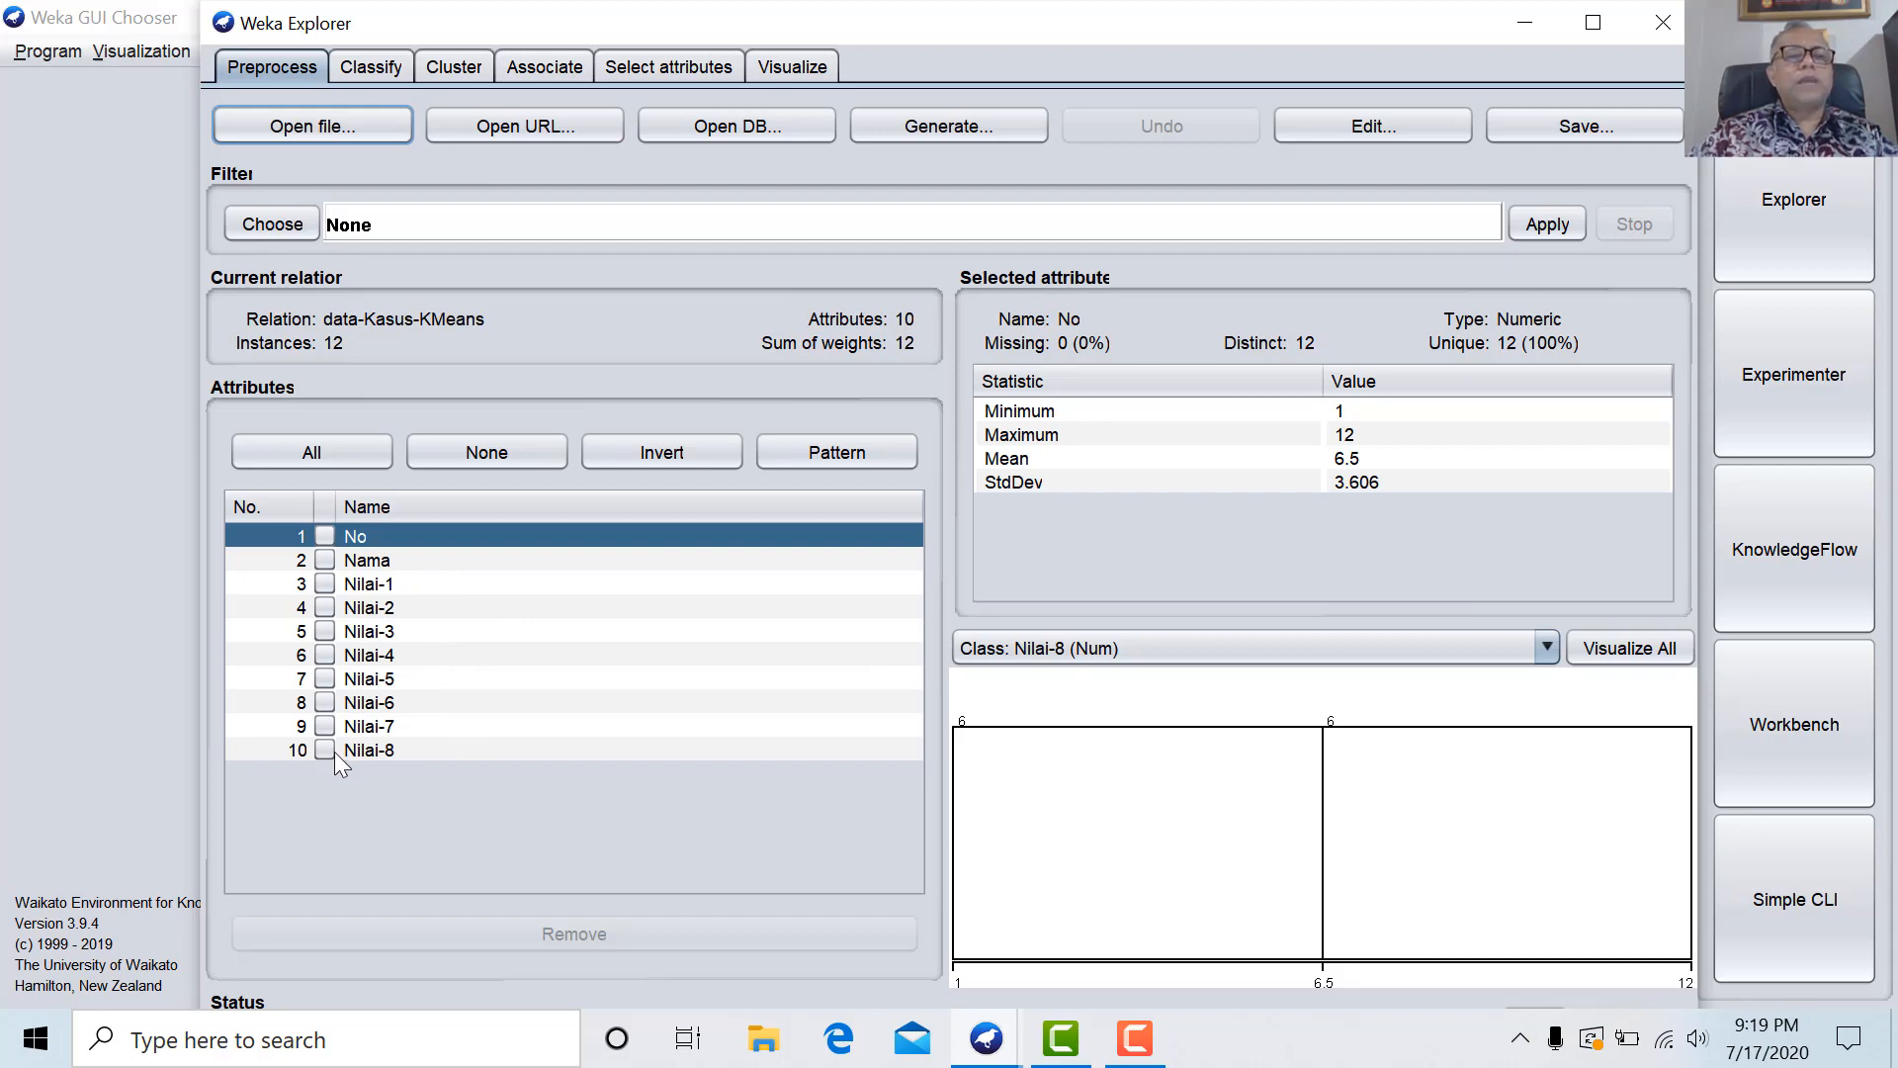
Remove the No and Nama attributes from the loaded dataset.
click(330, 536)
click(329, 559)
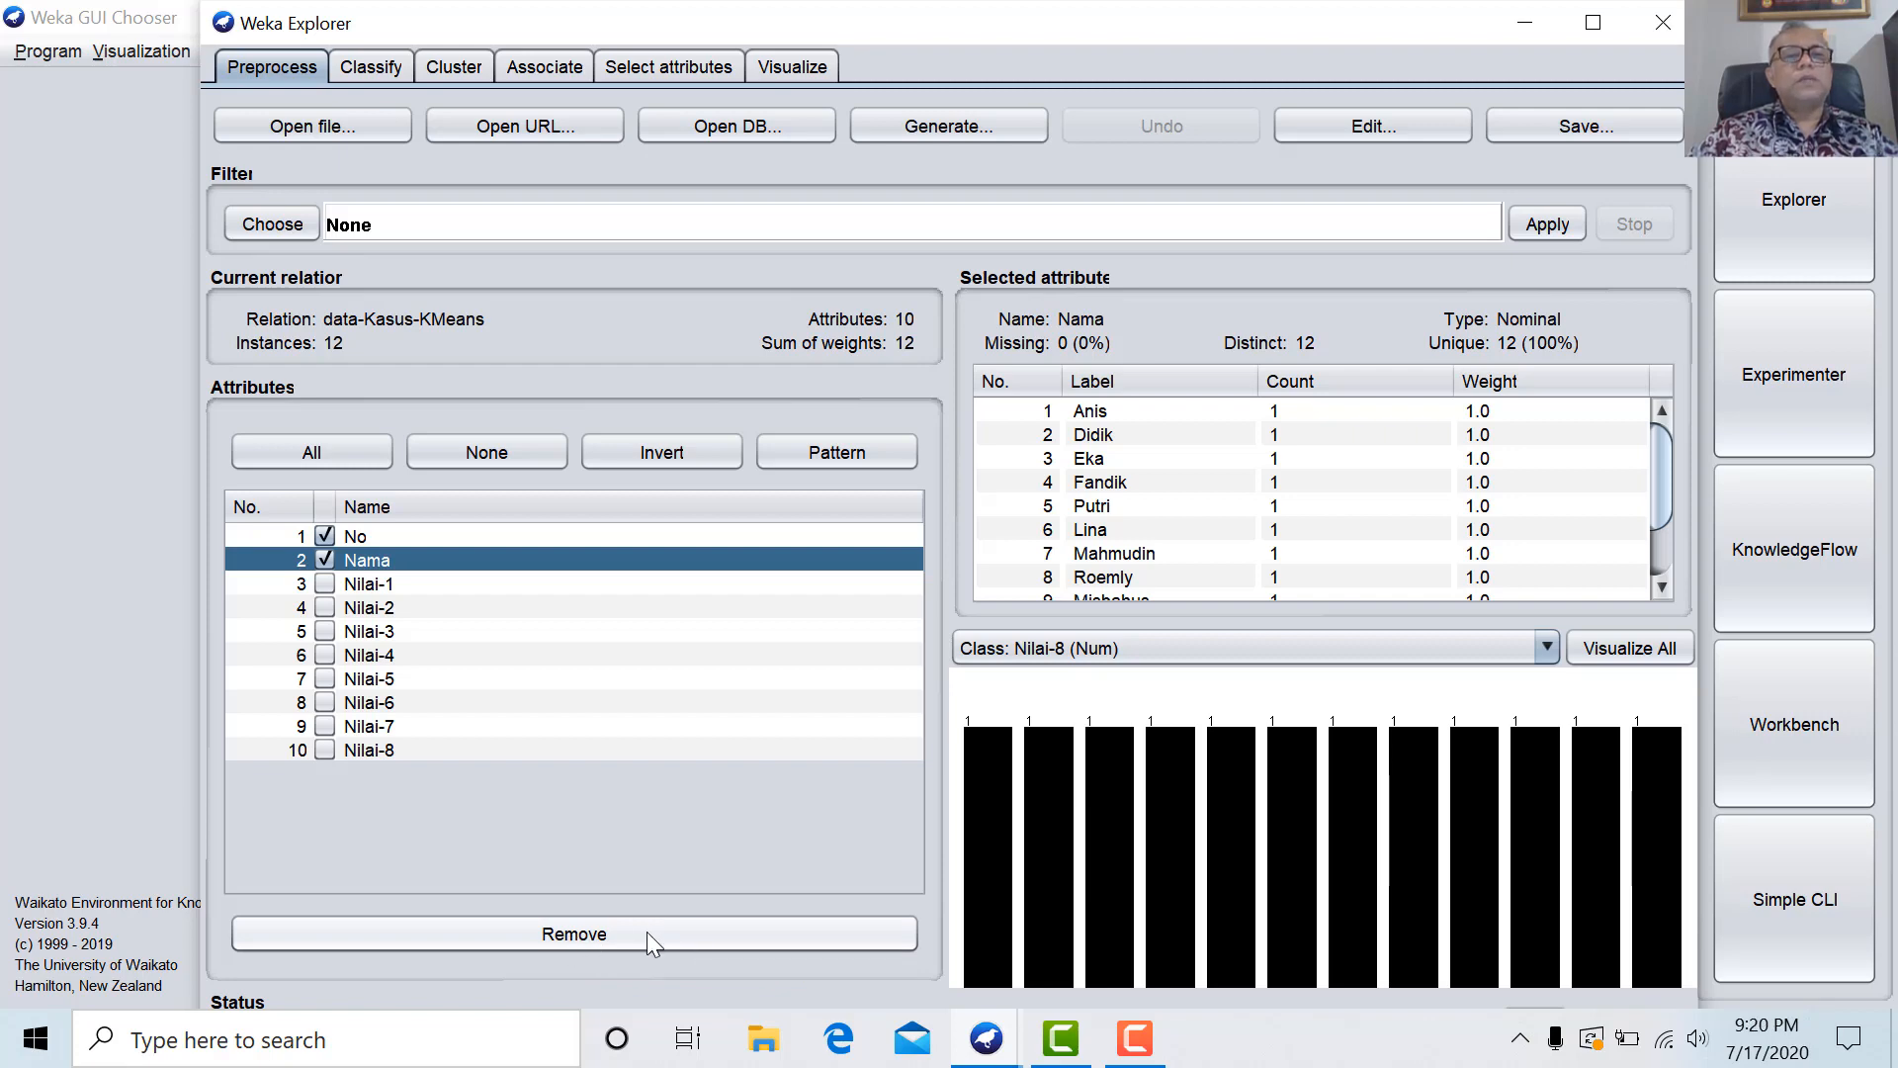
click(555, 934)
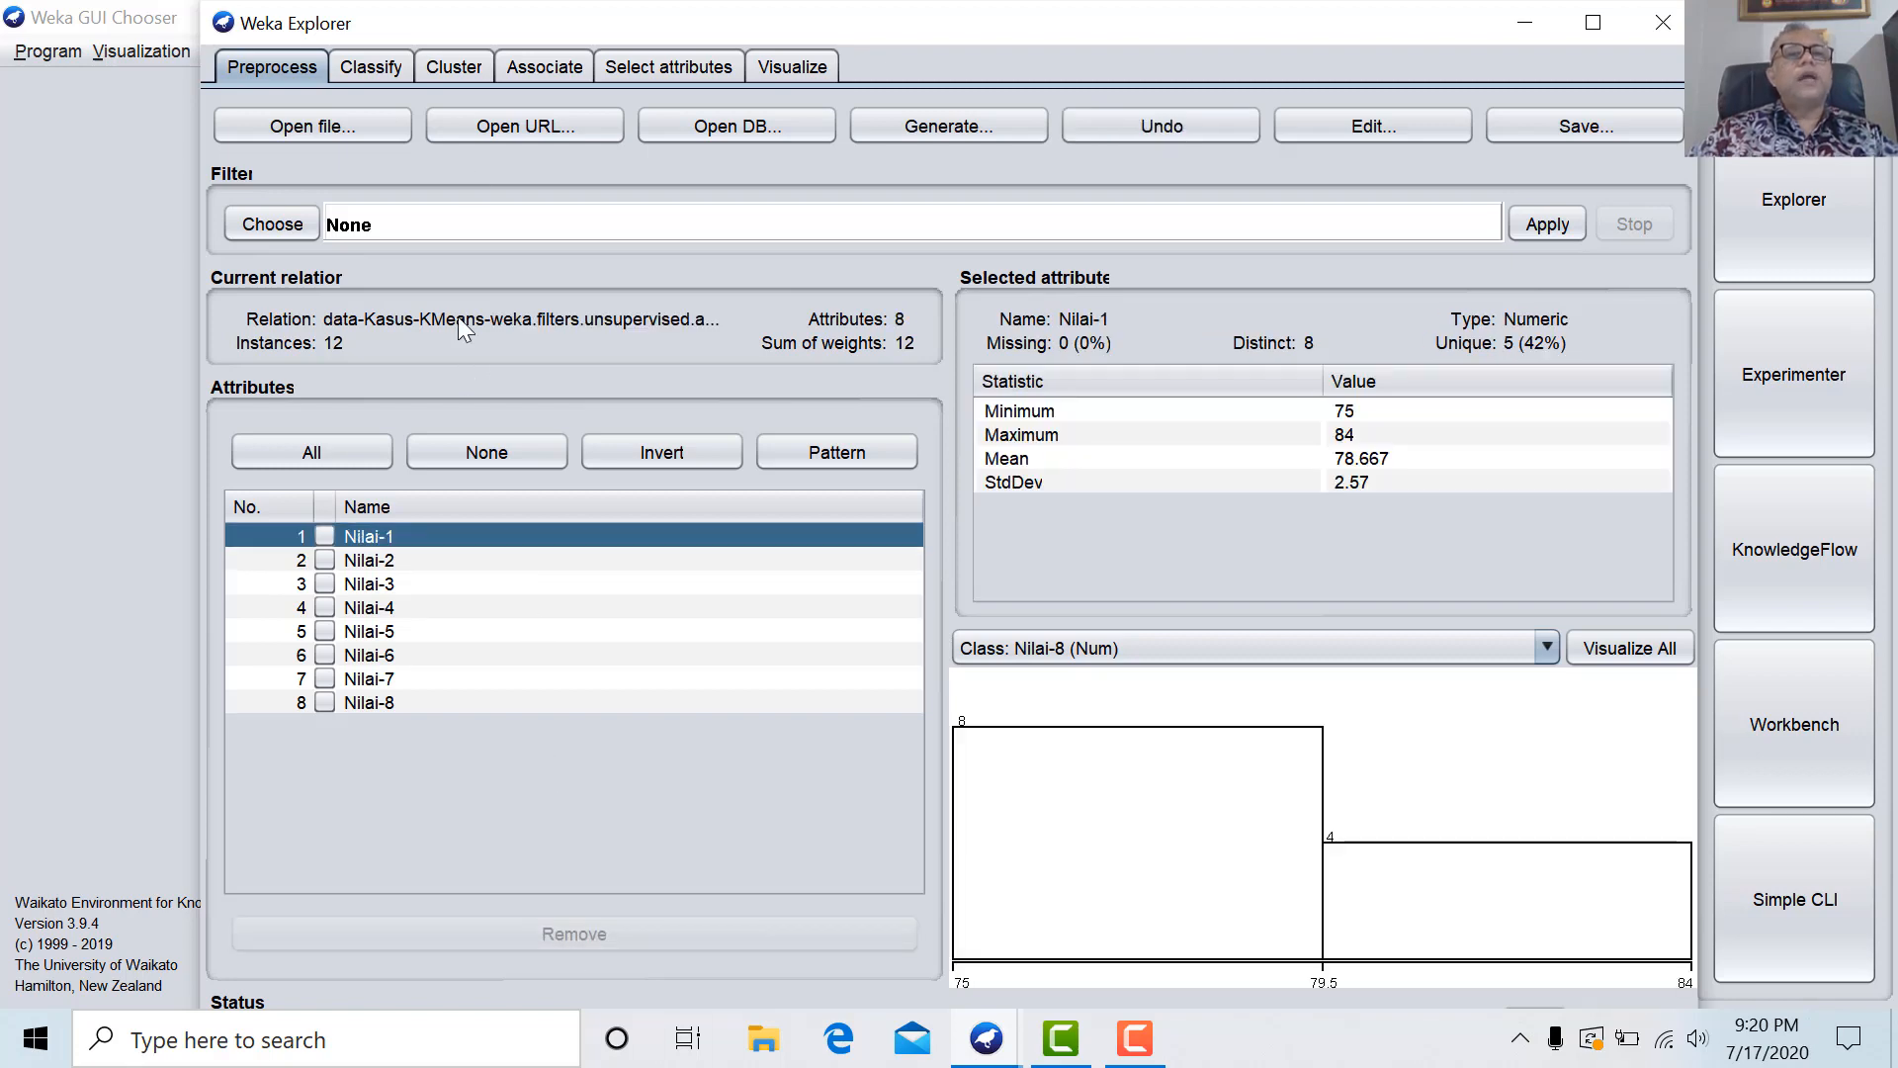
Choose SimpleKMeans as the clustering algorithm for the dataset.
click(456, 67)
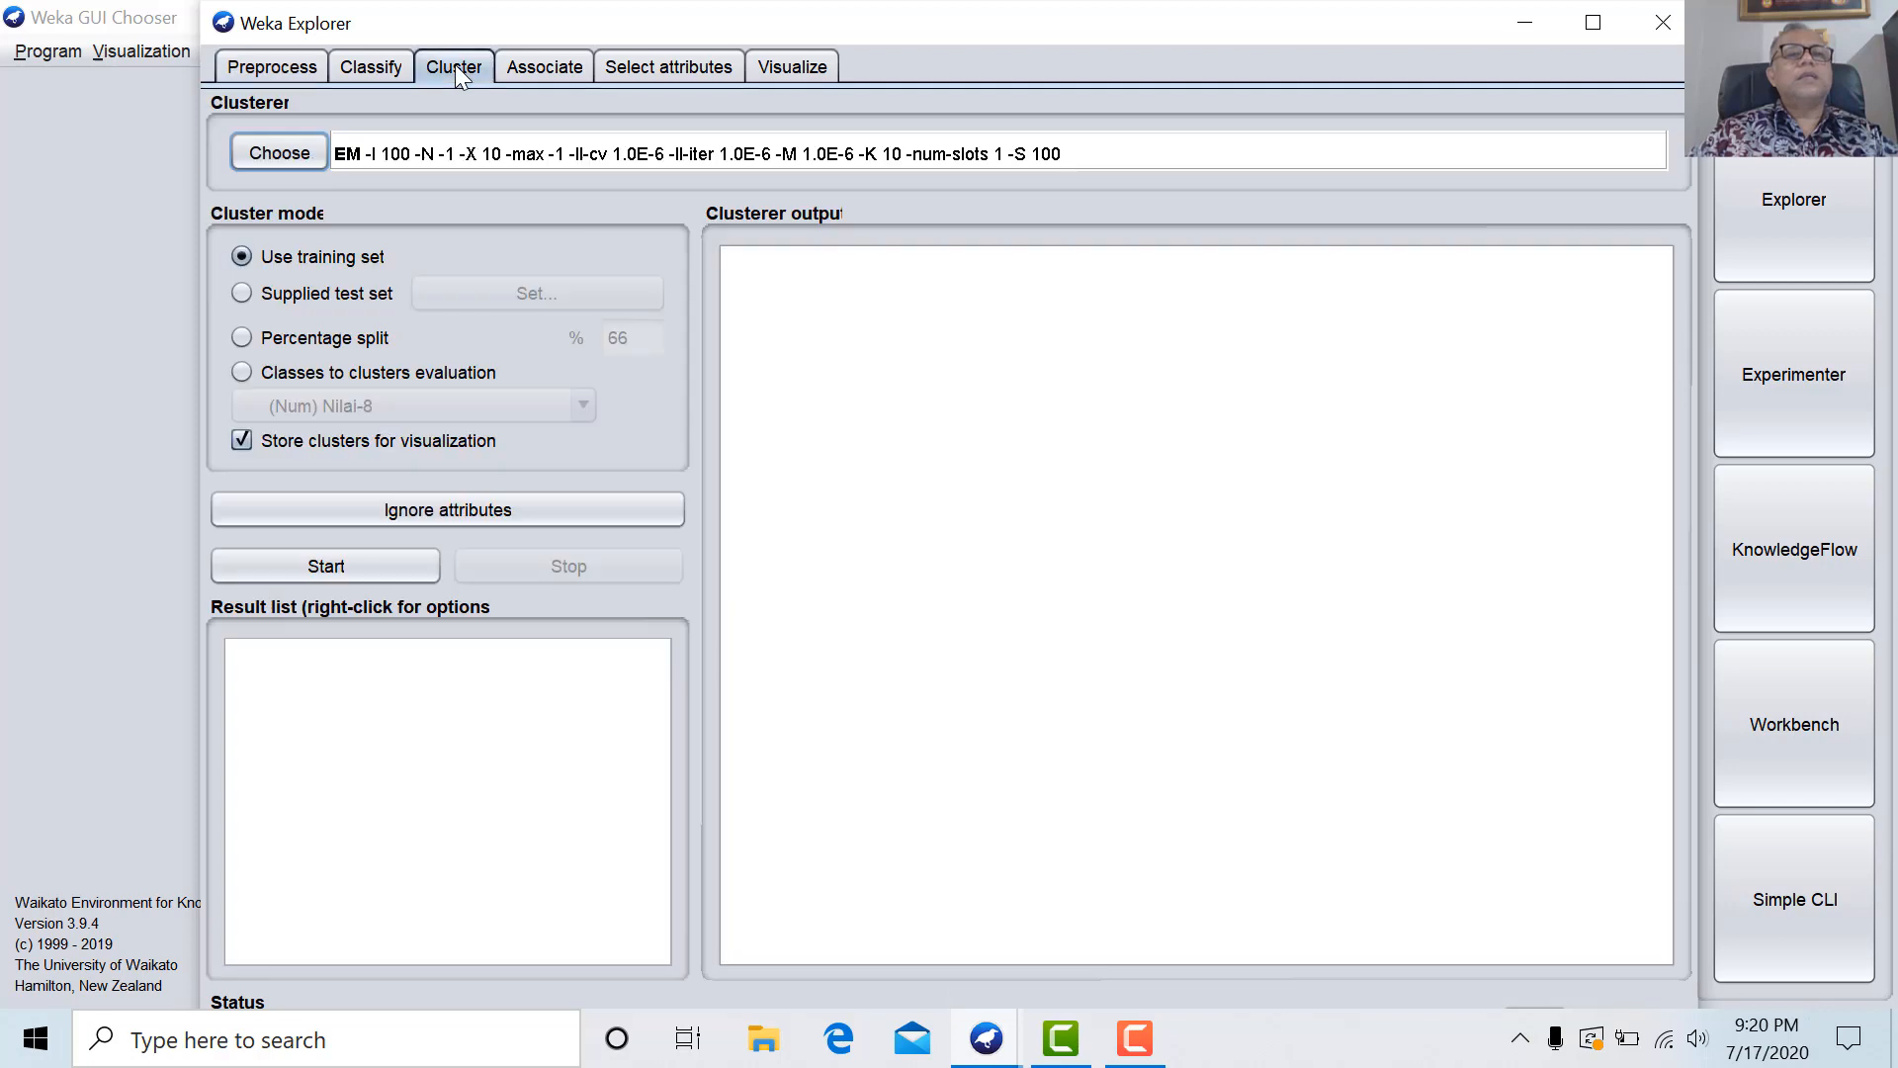
click(305, 152)
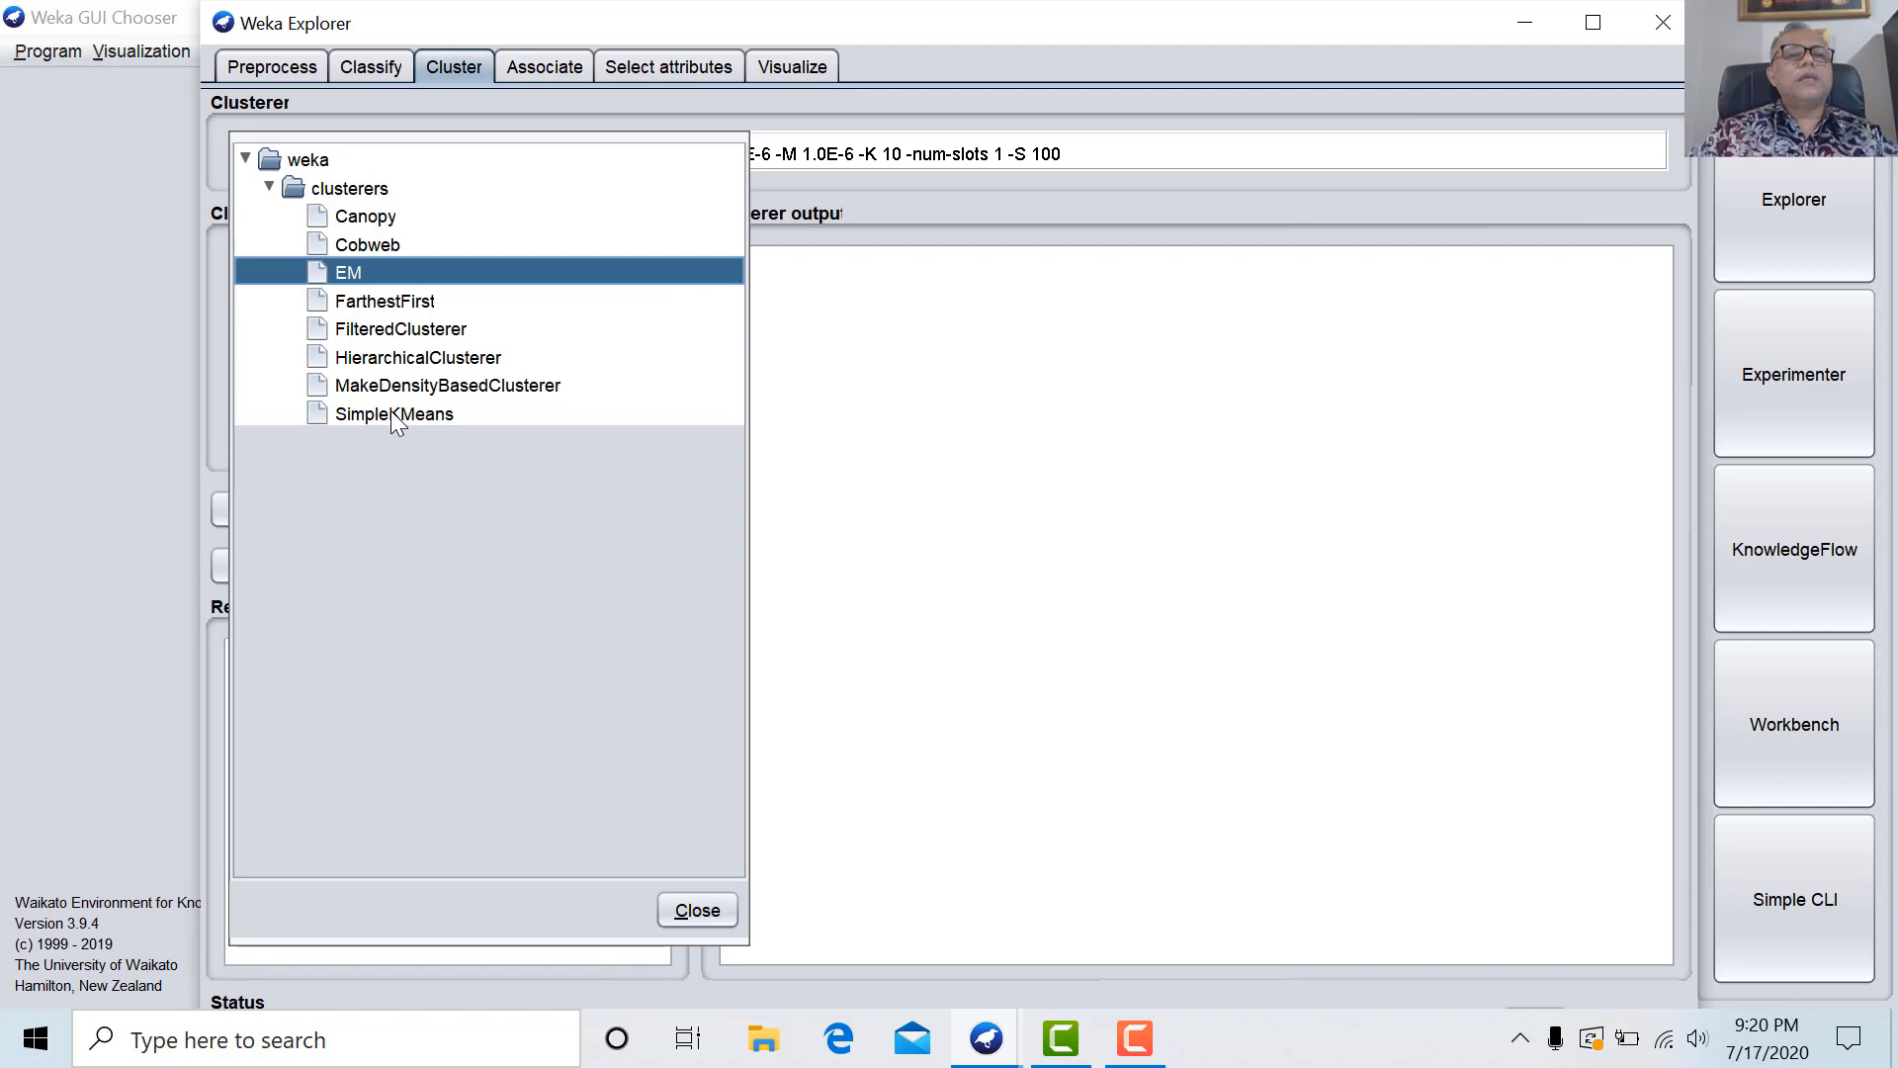
mouse_move(396, 422)
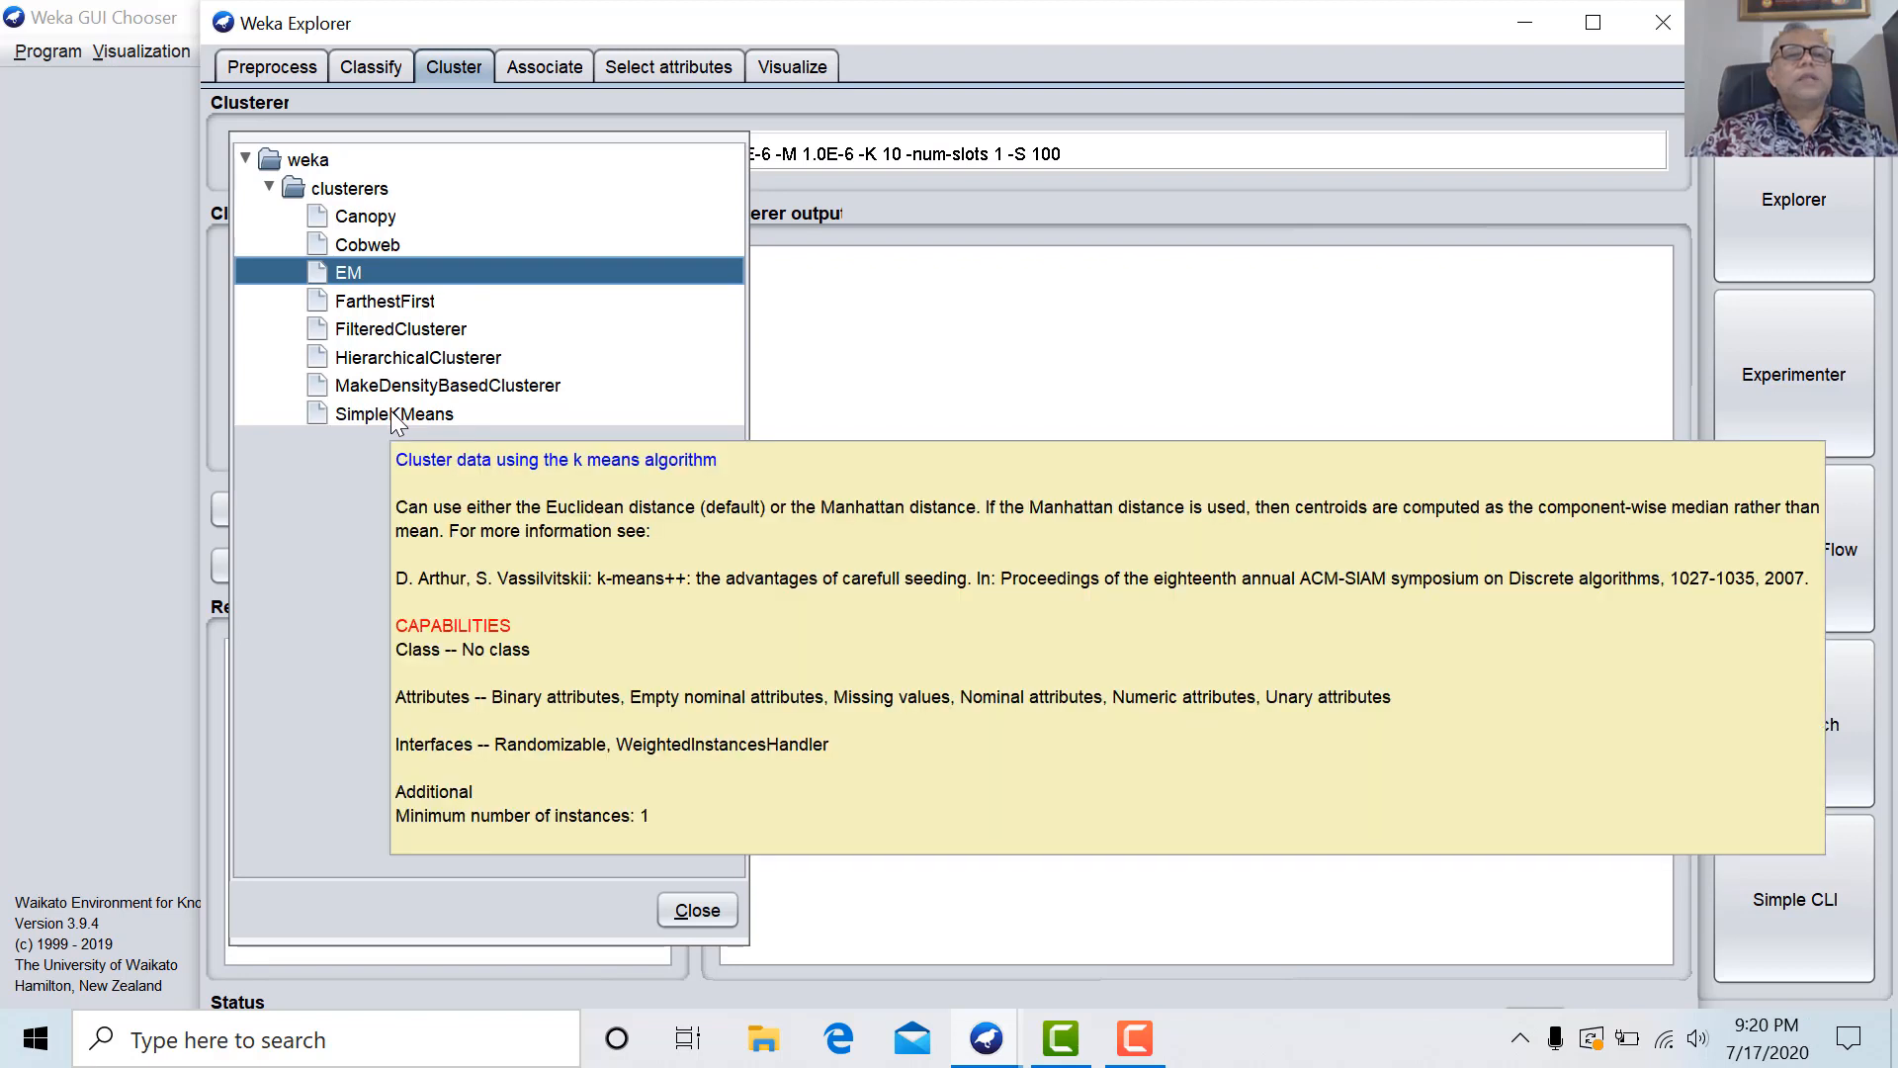
click(391, 413)
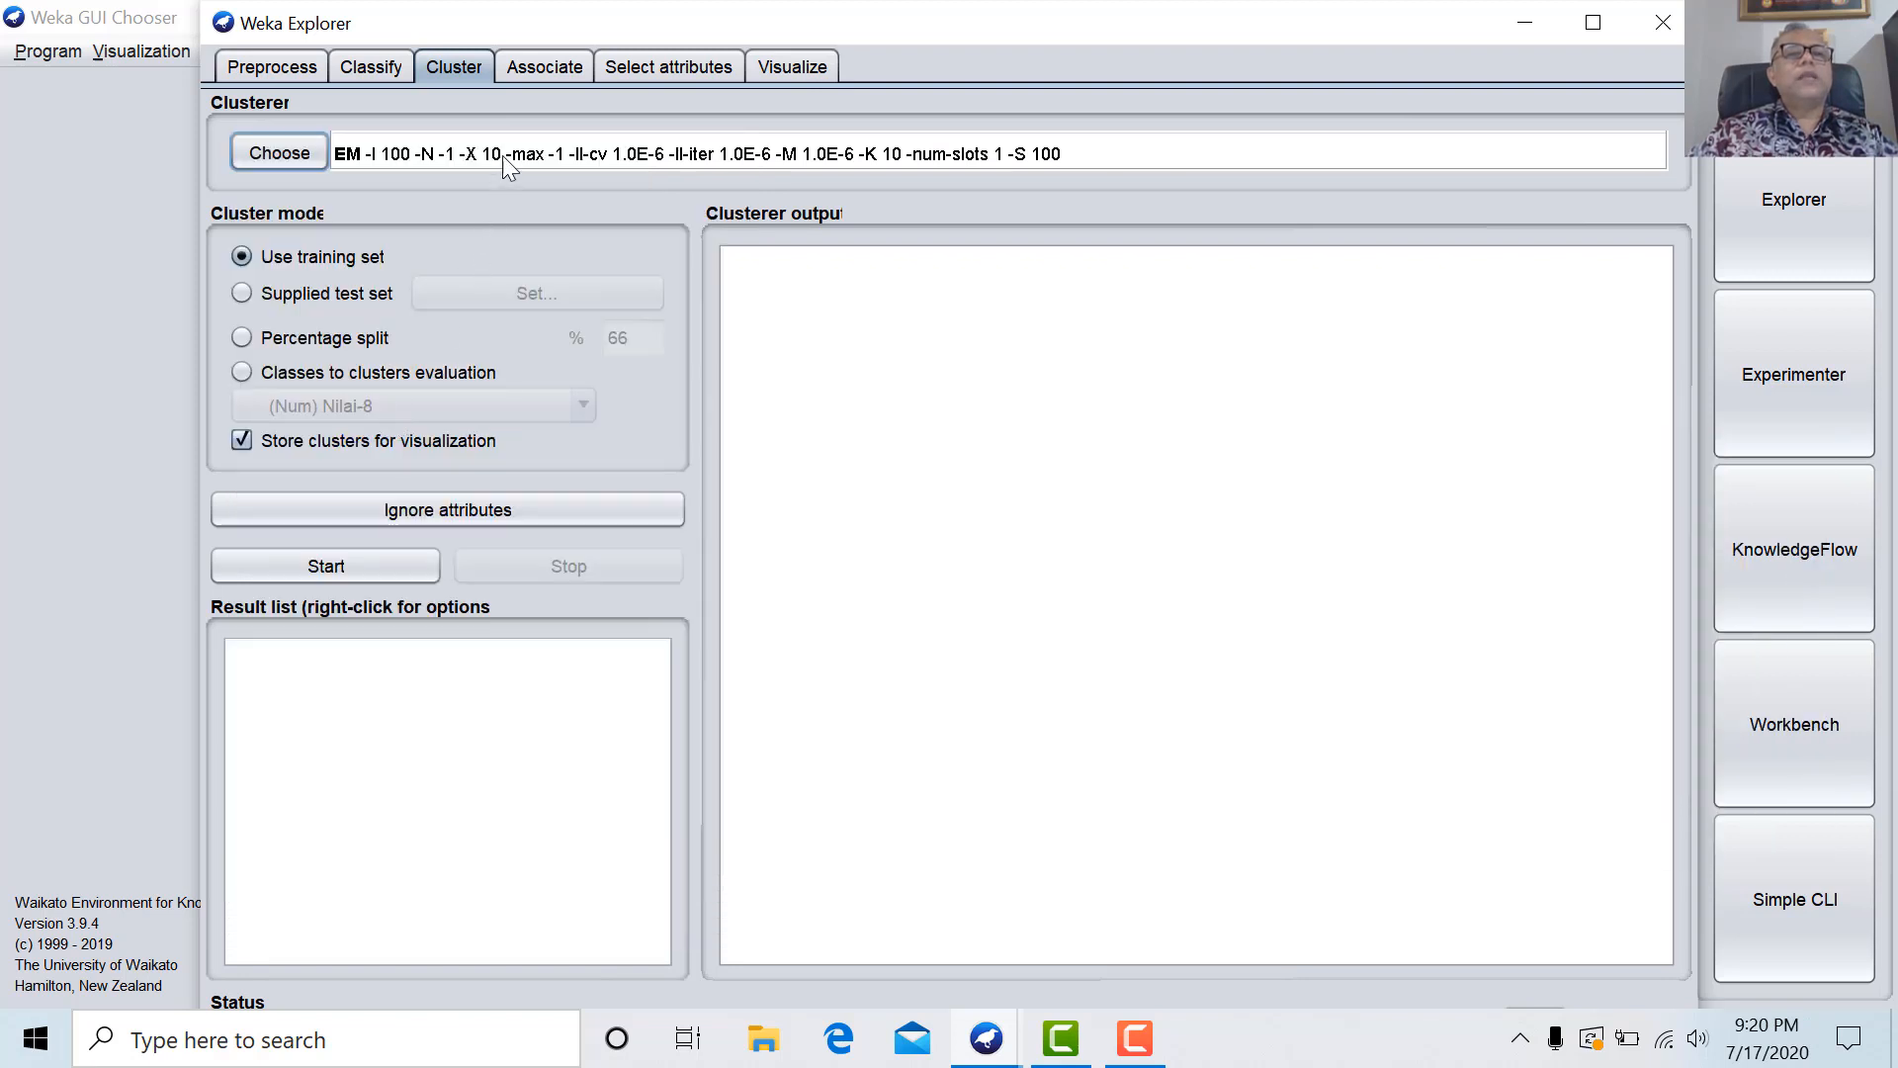
click(287, 152)
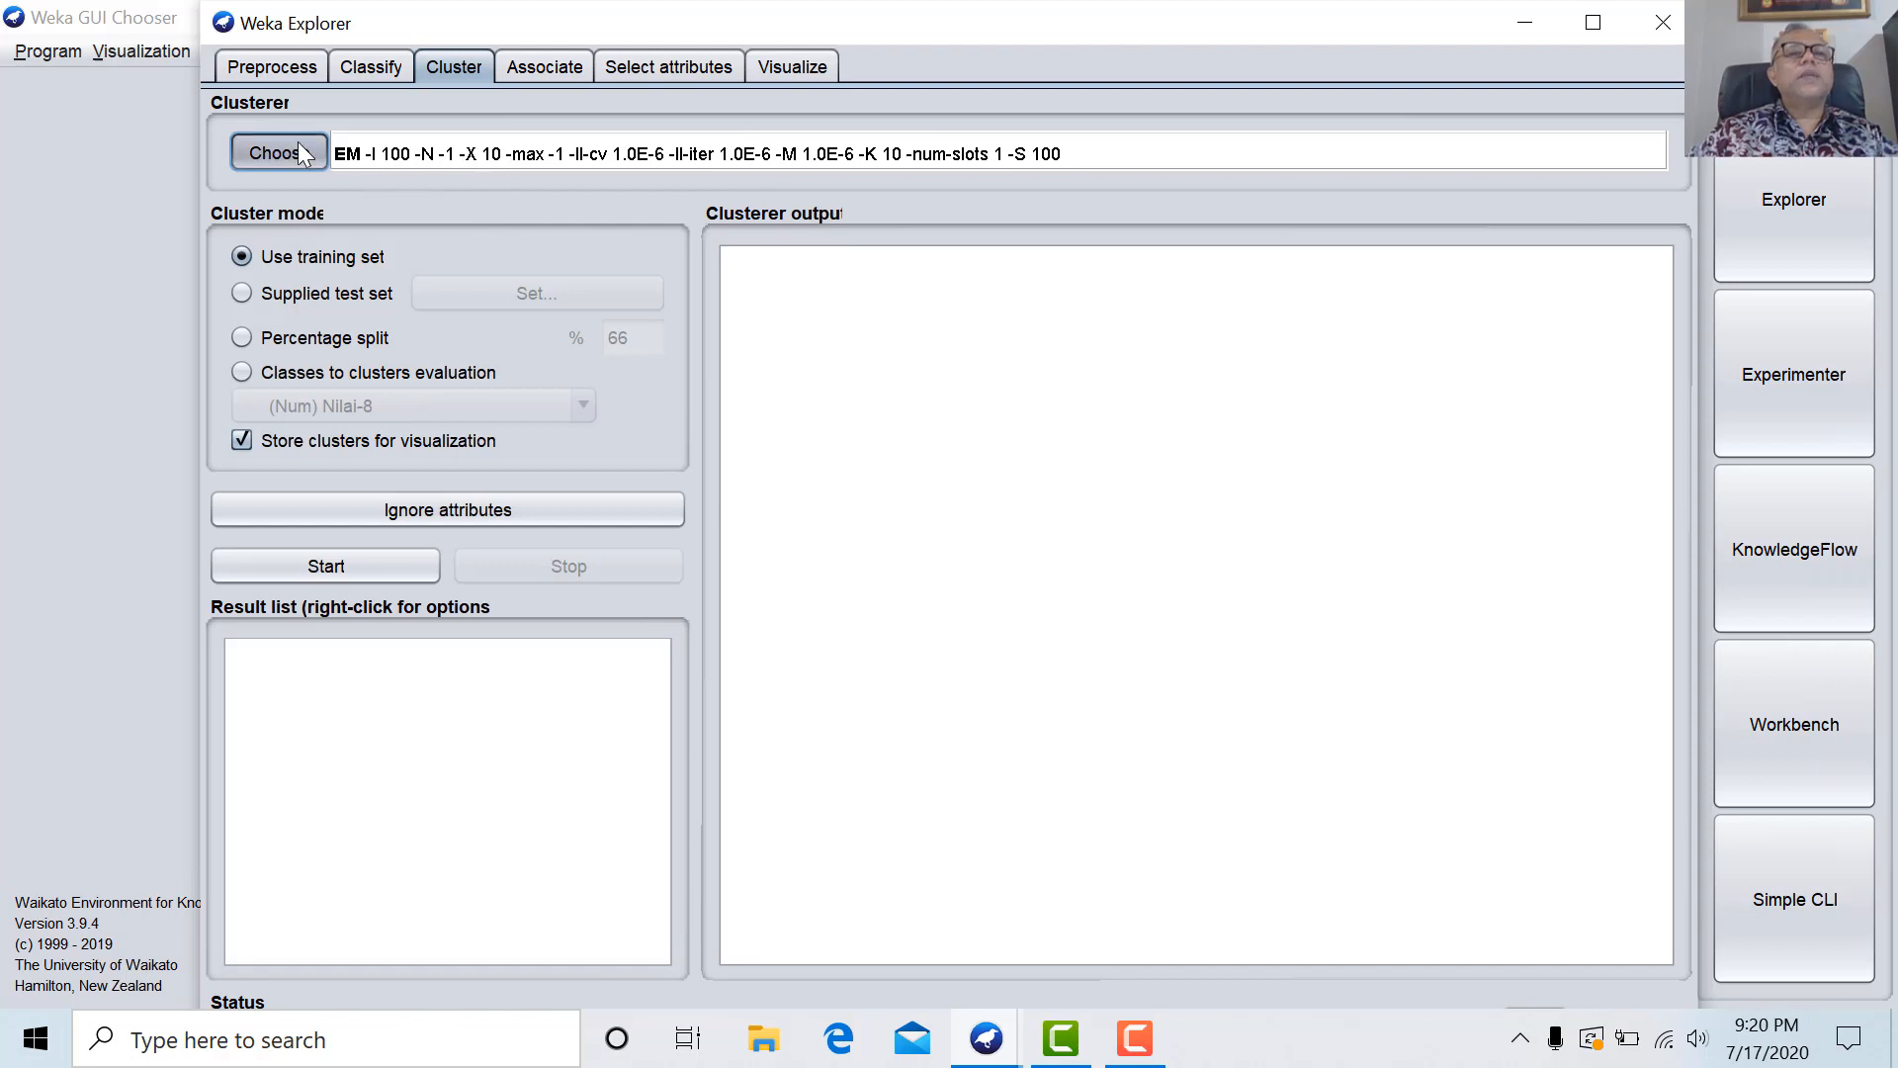
click(406, 413)
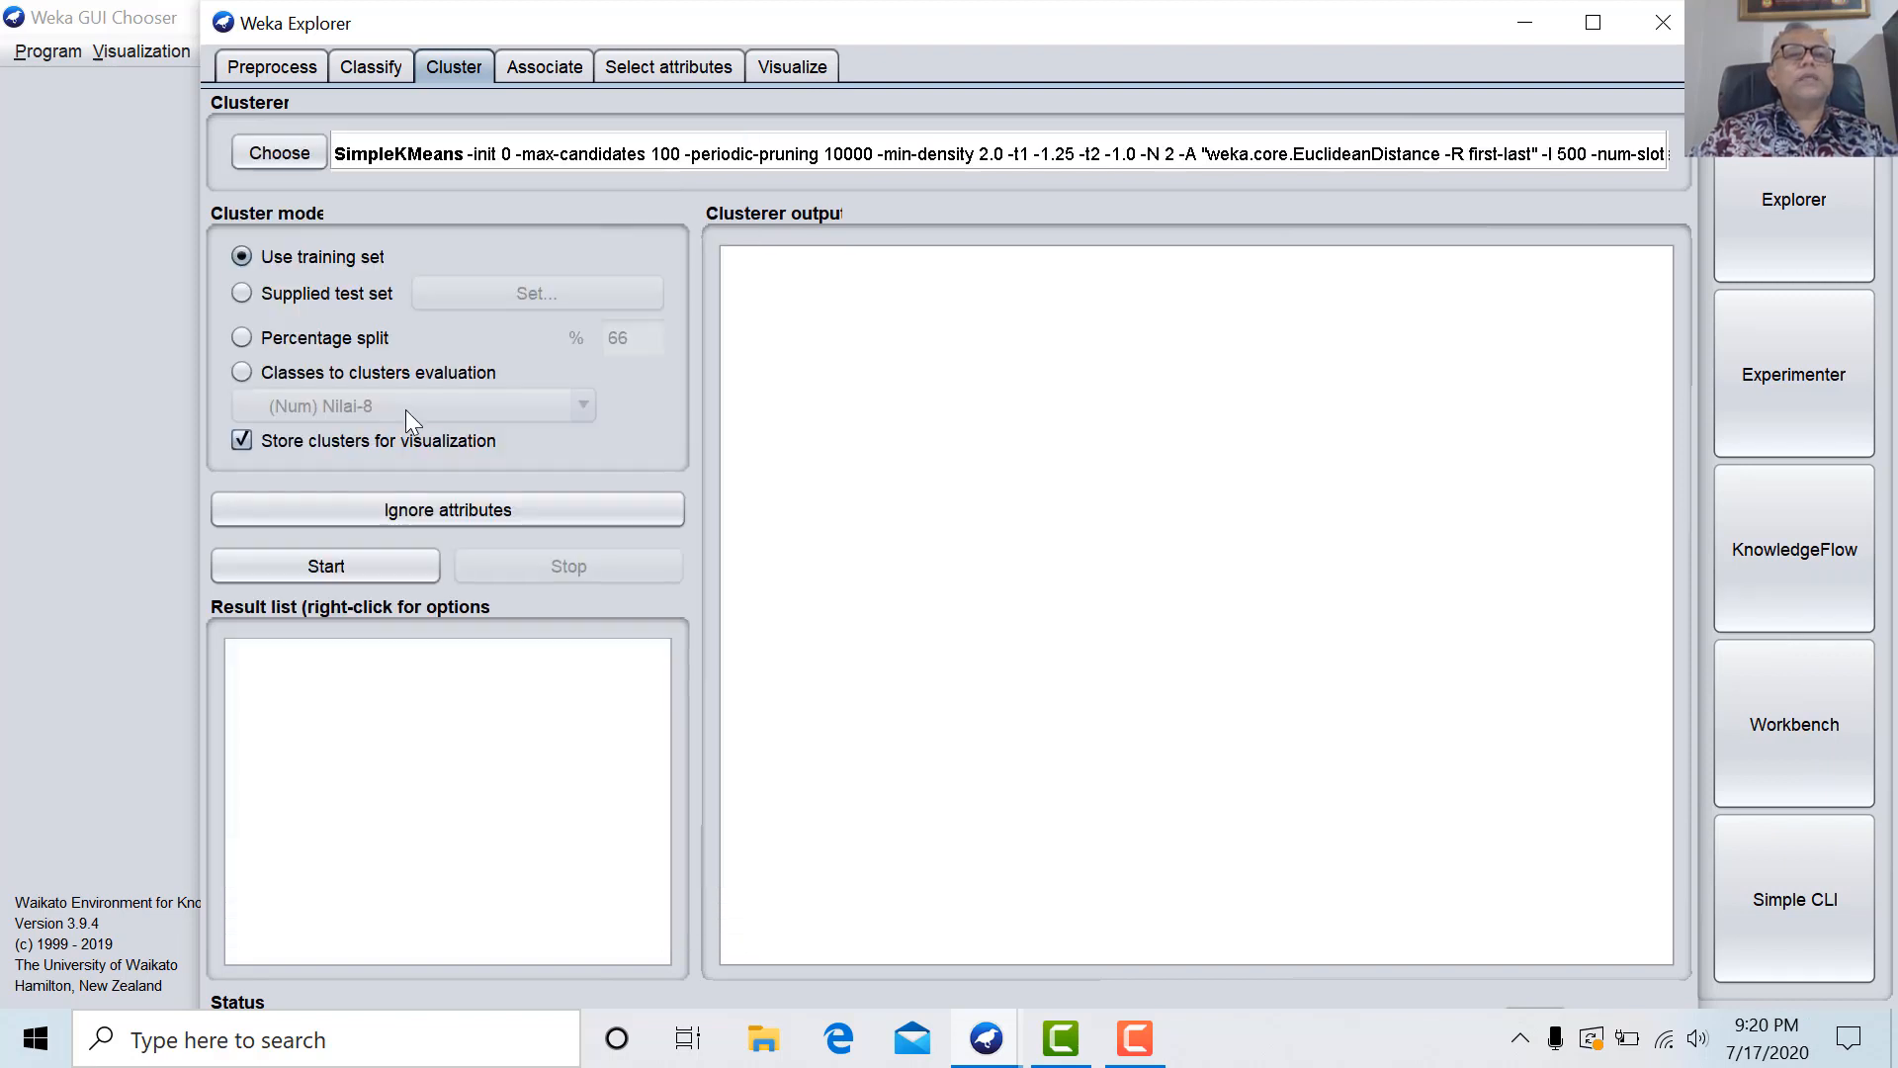
Review the SimpleKMeans parameters, including the maximum iterations, number of clusters and seed, and accept them.
click(578, 161)
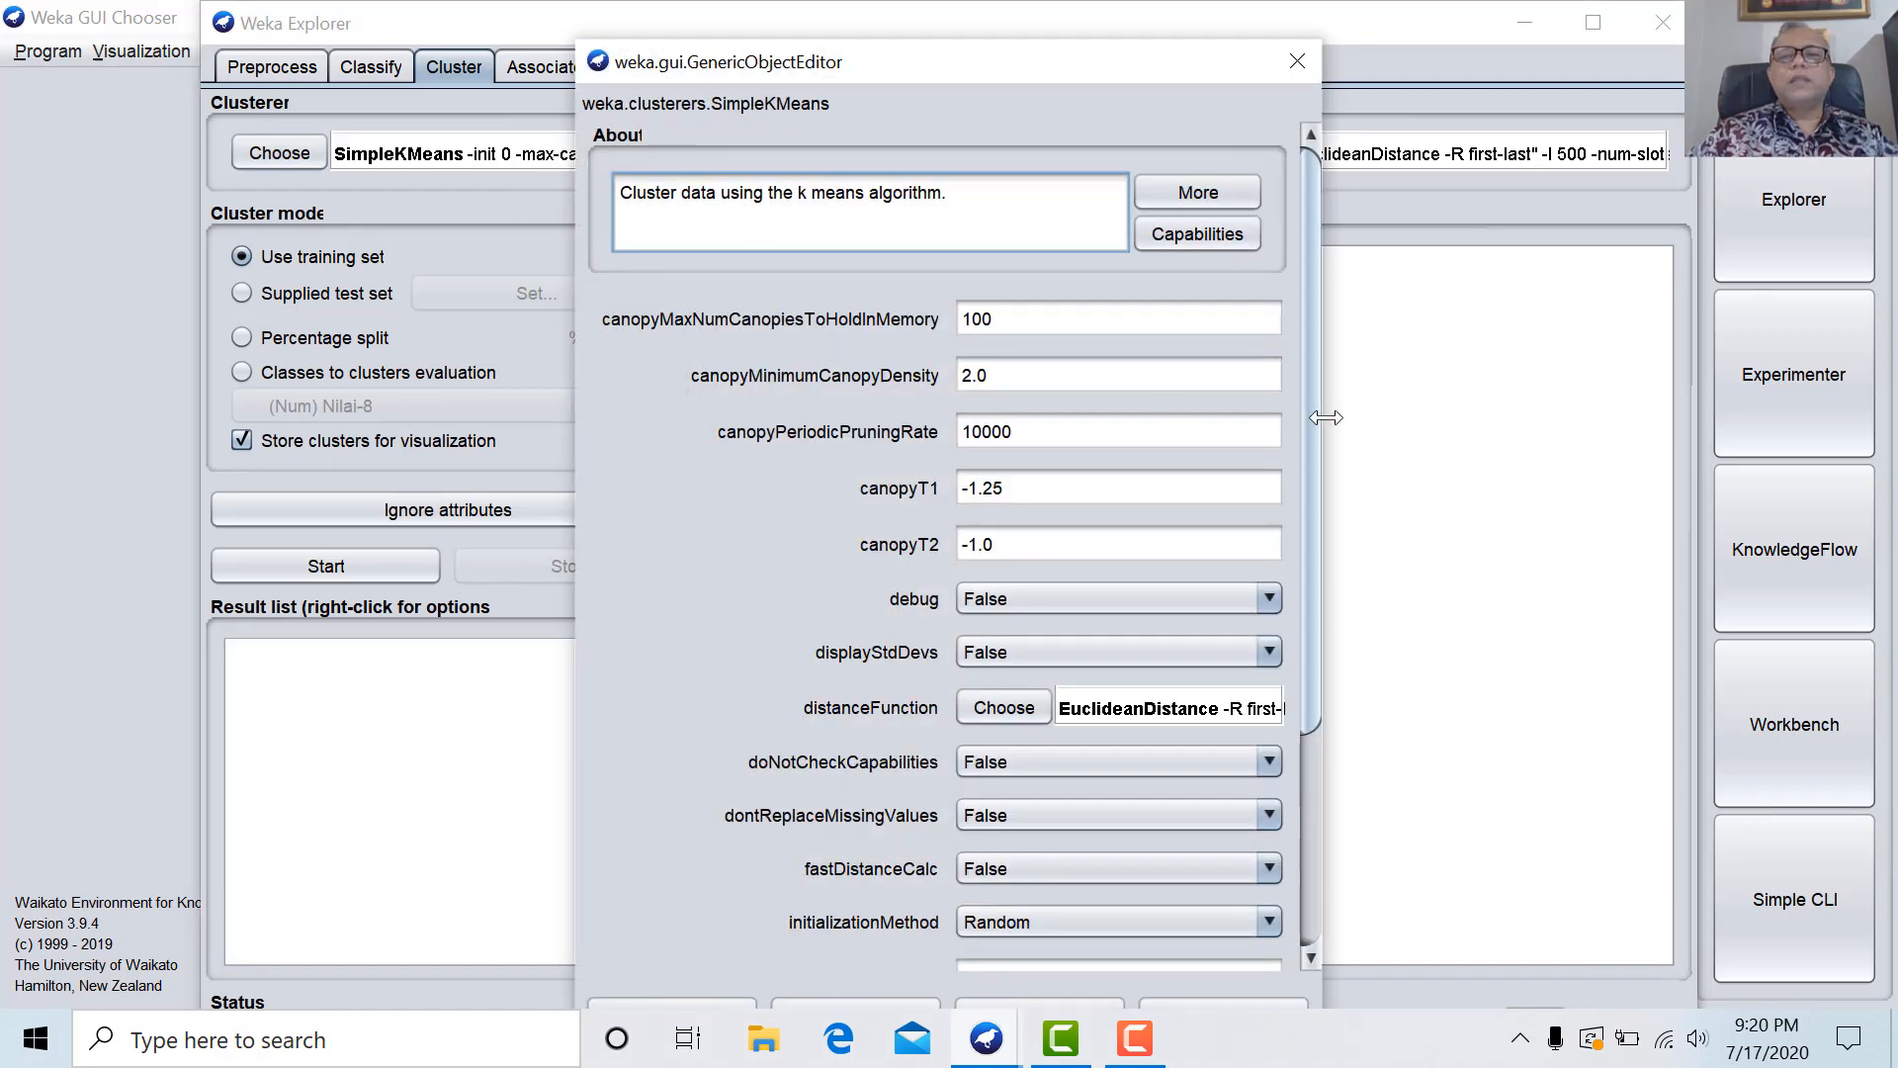
drag(1313, 423, 1350, 660)
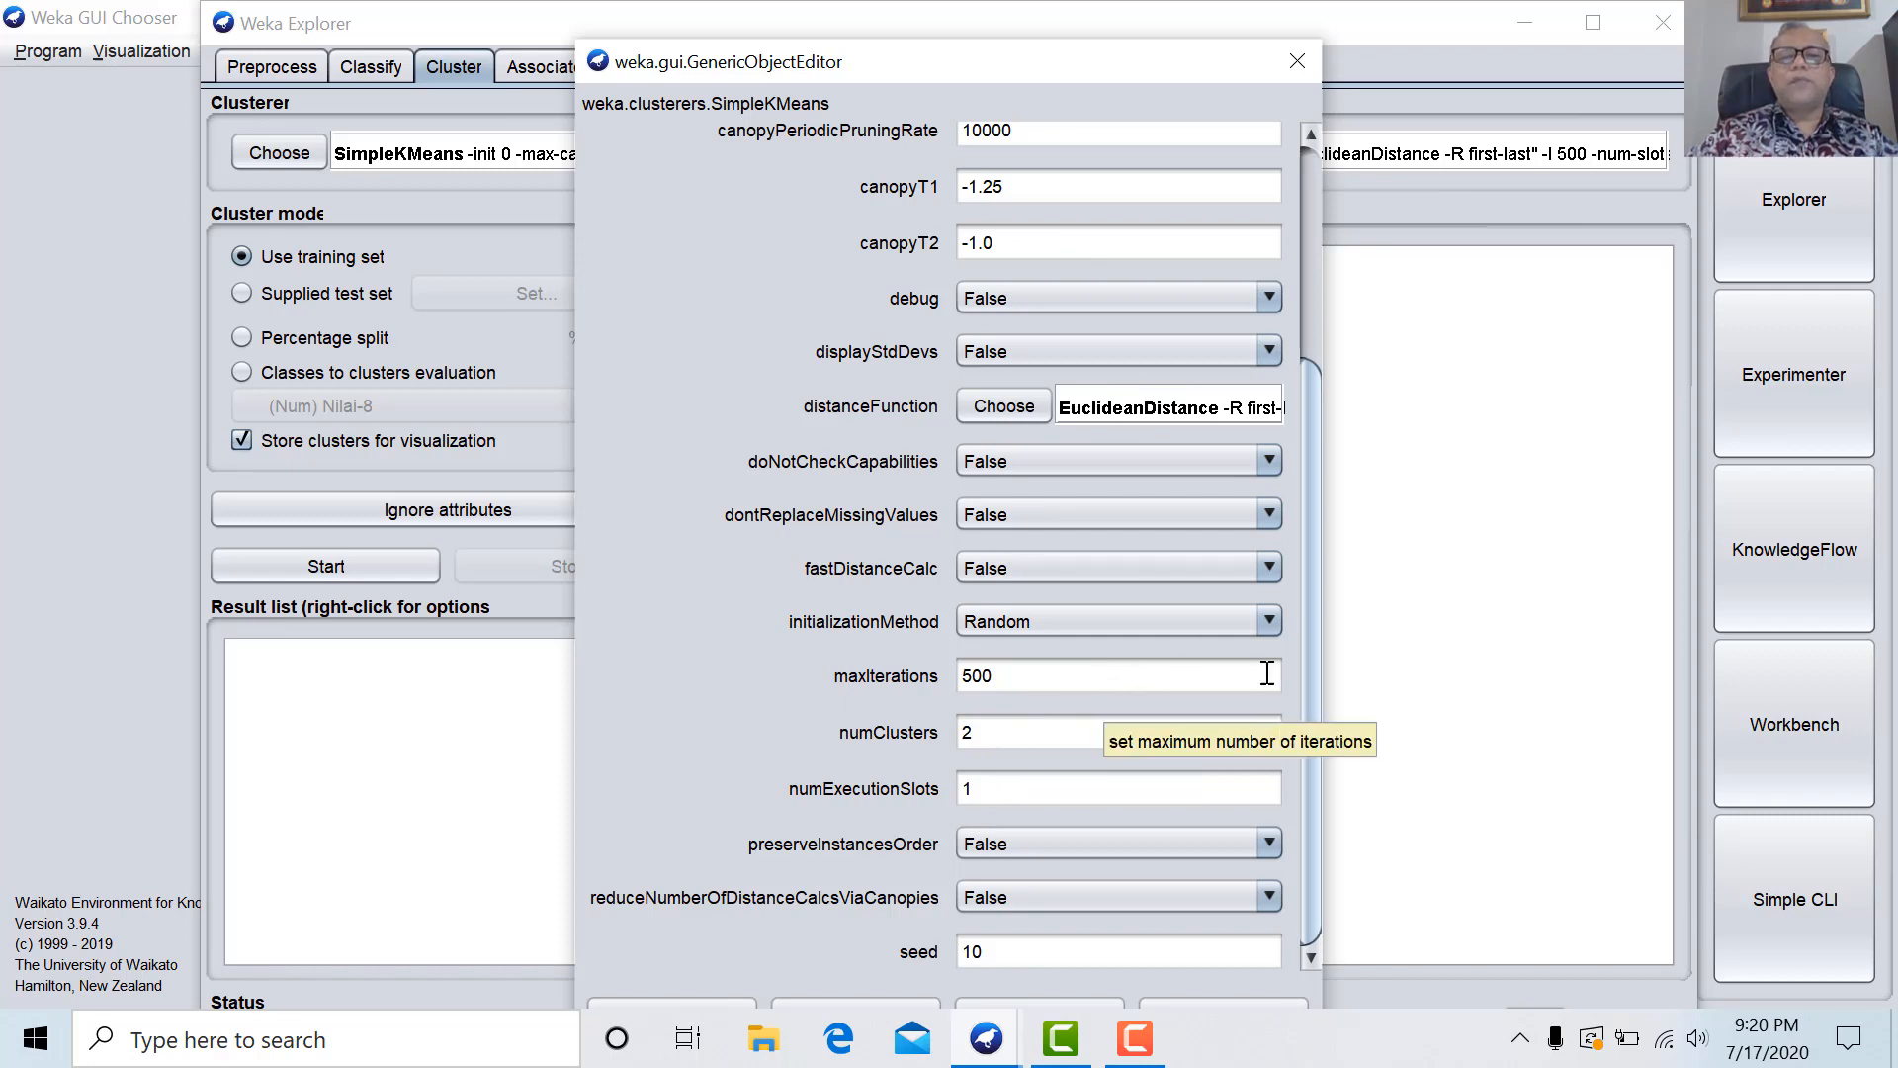
click(1080, 1001)
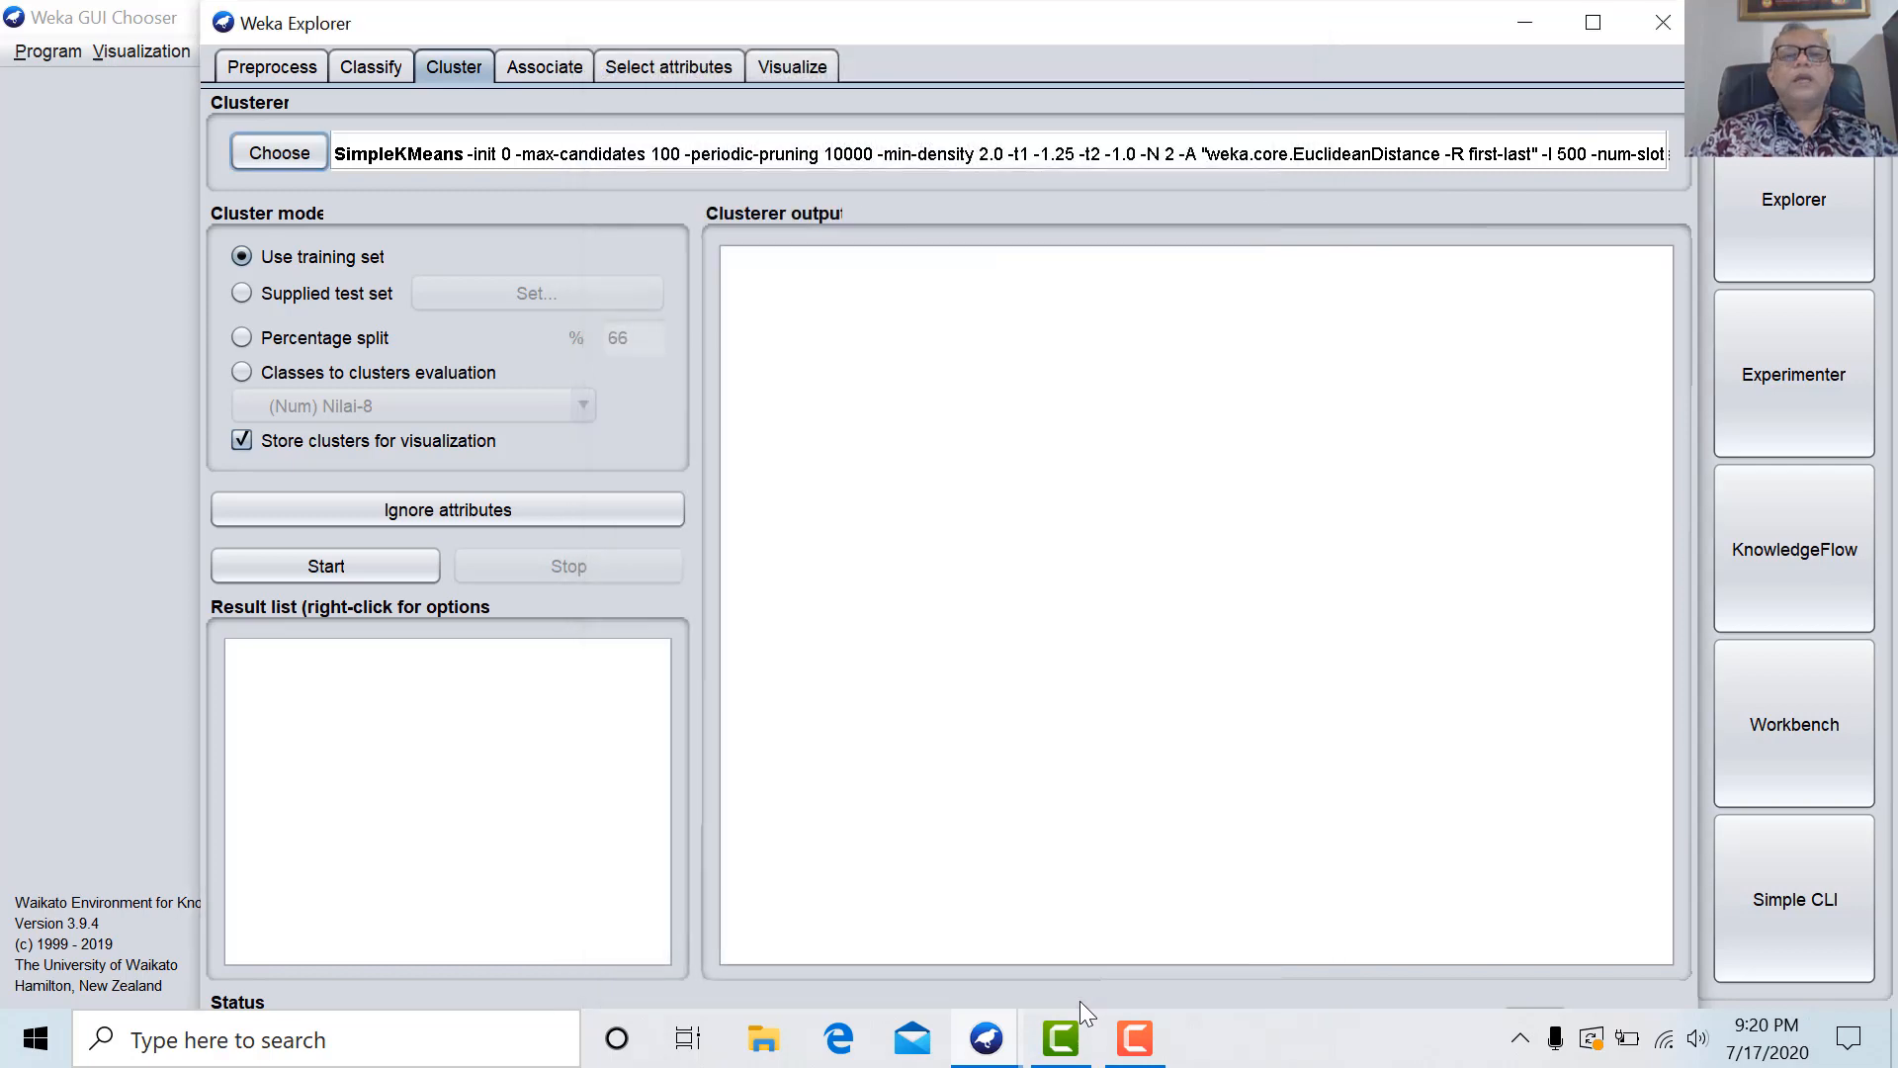
Run SimpleKMeans on the training set and review the clusterer output from the attribute list to the final centroids.
click(400, 567)
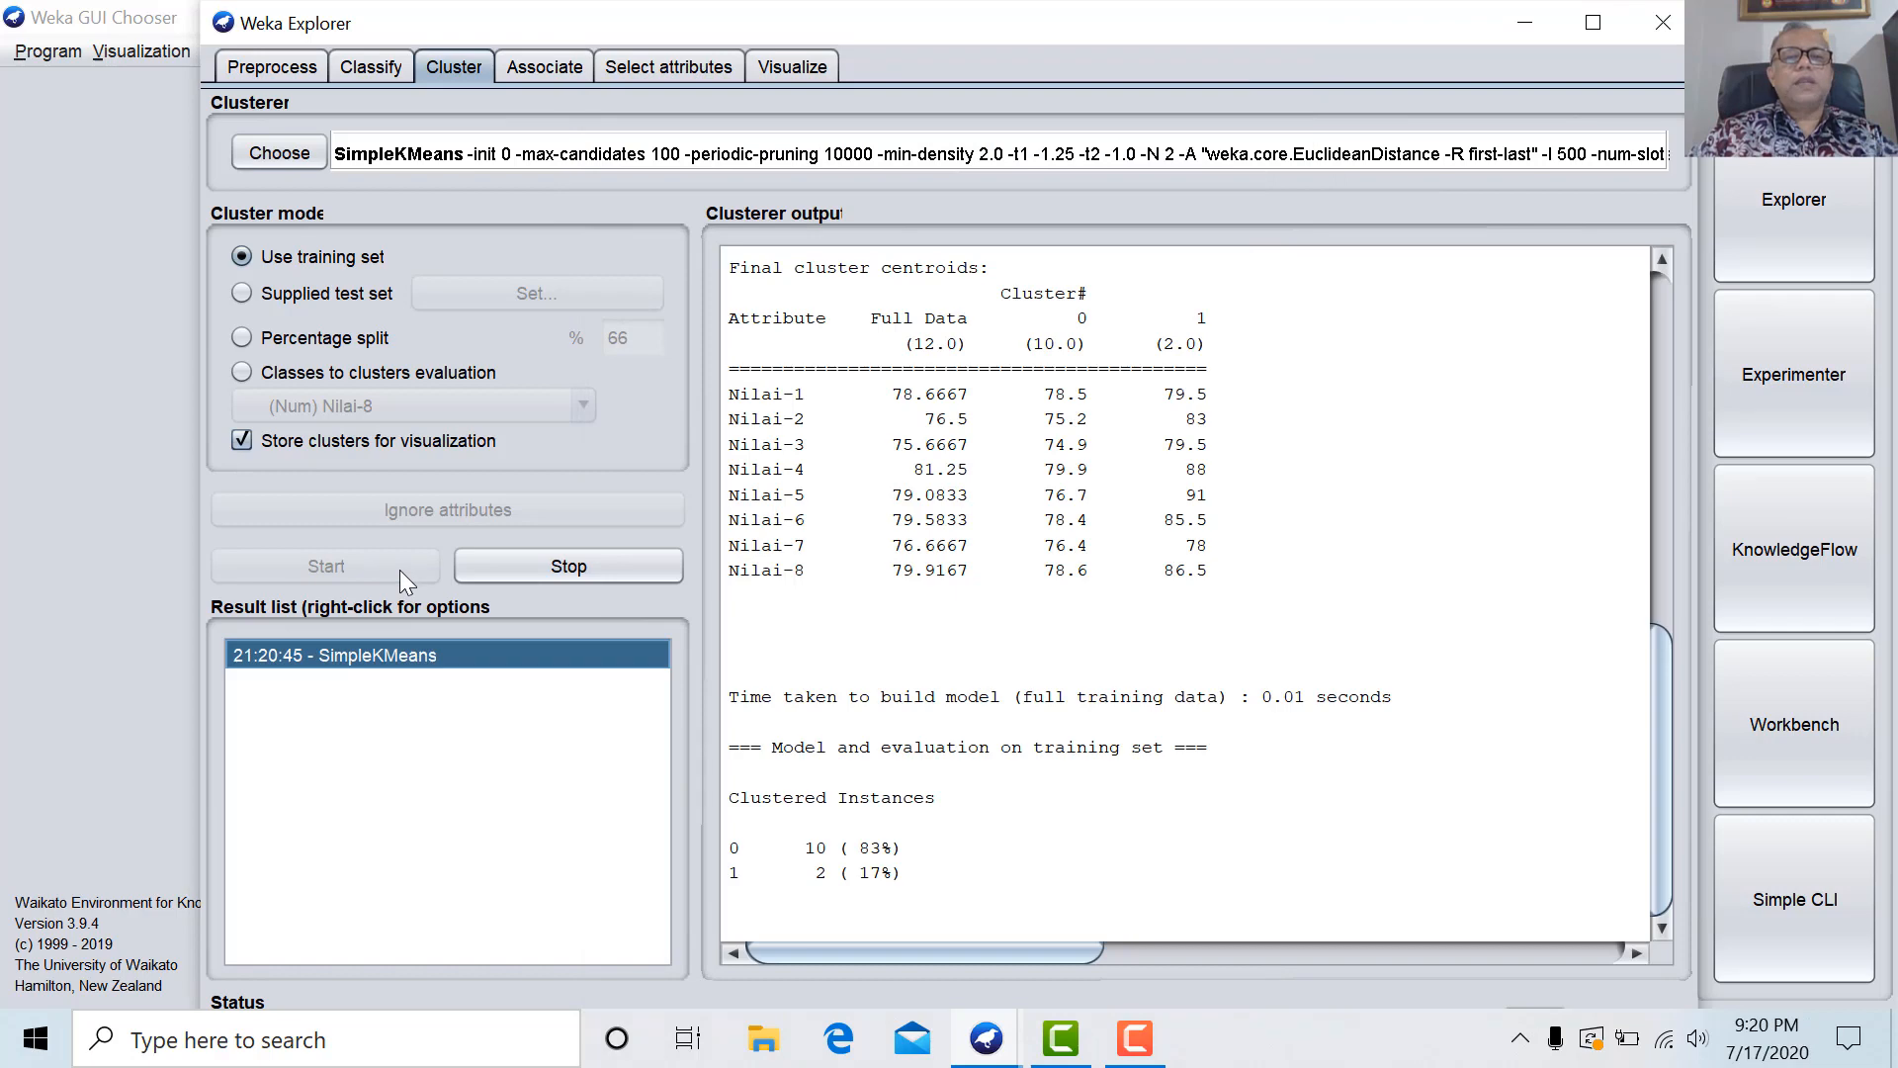
click(1660, 470)
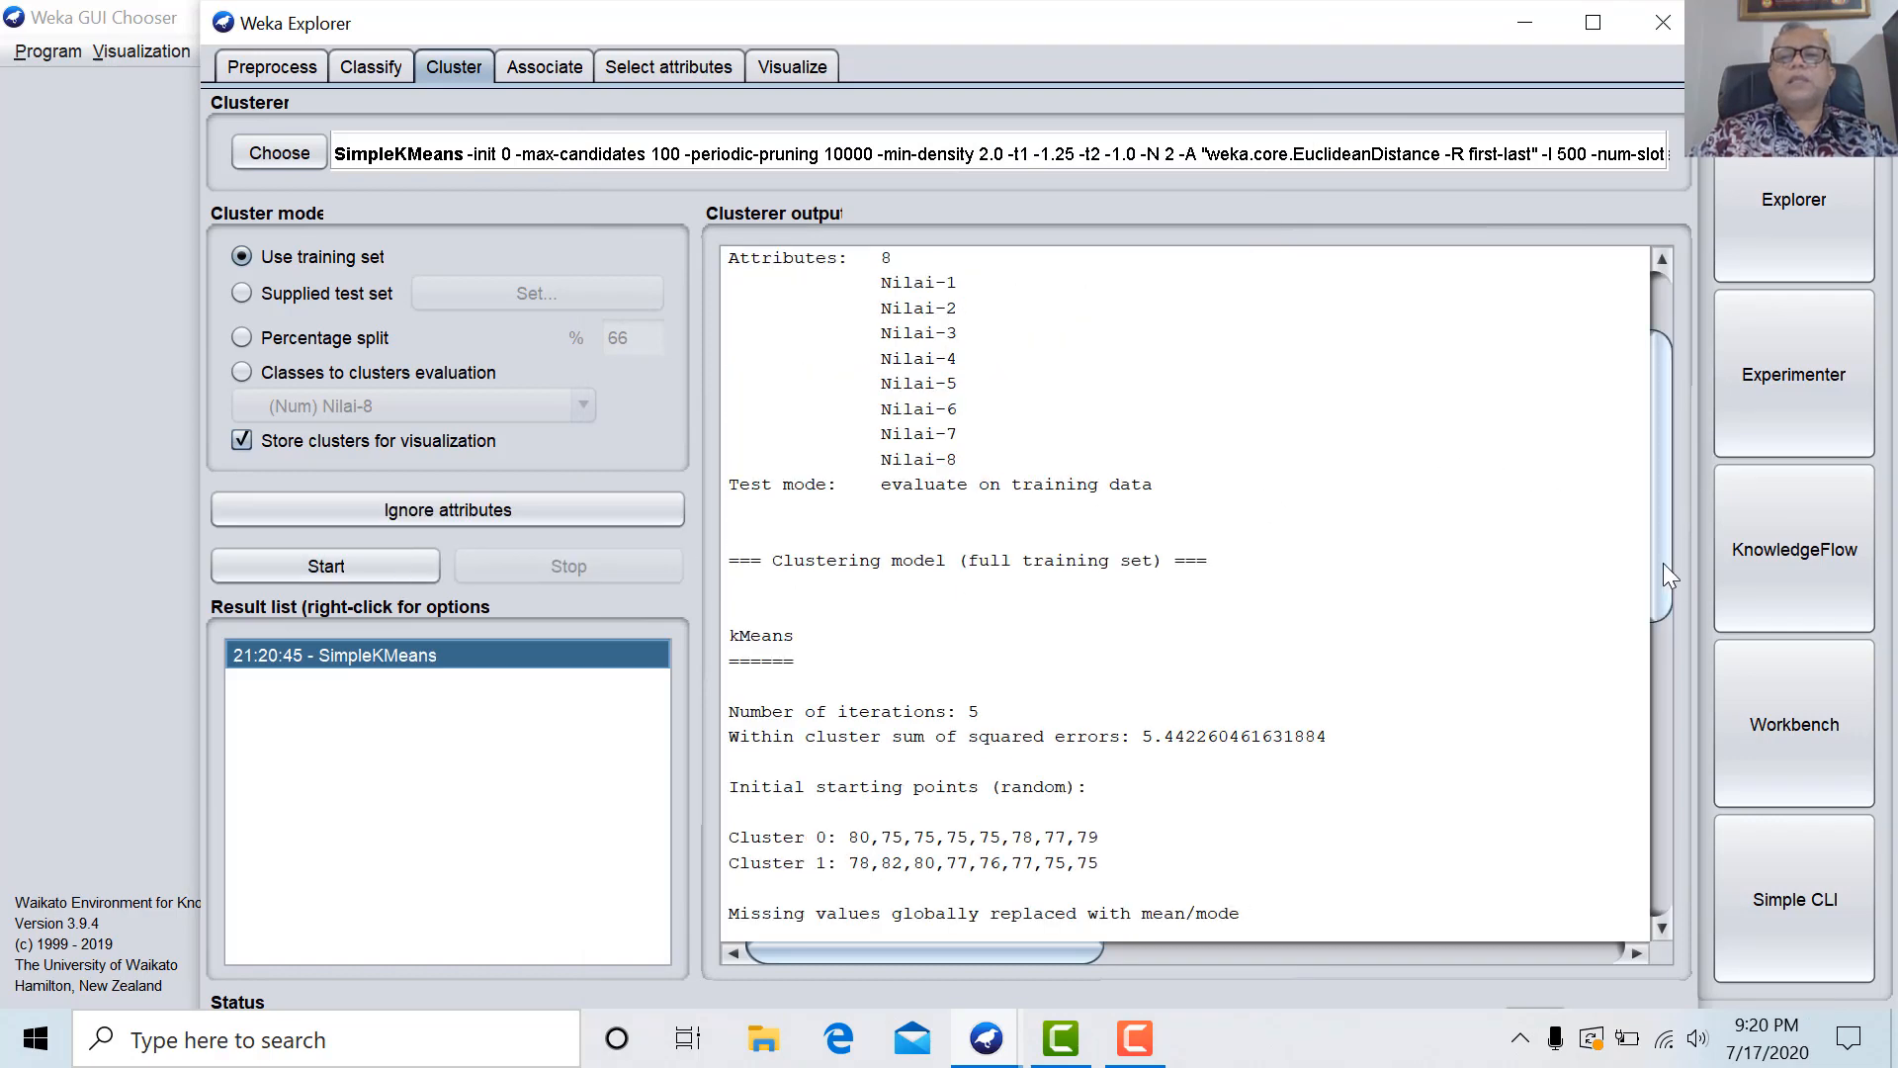
drag(1663, 561, 1695, 904)
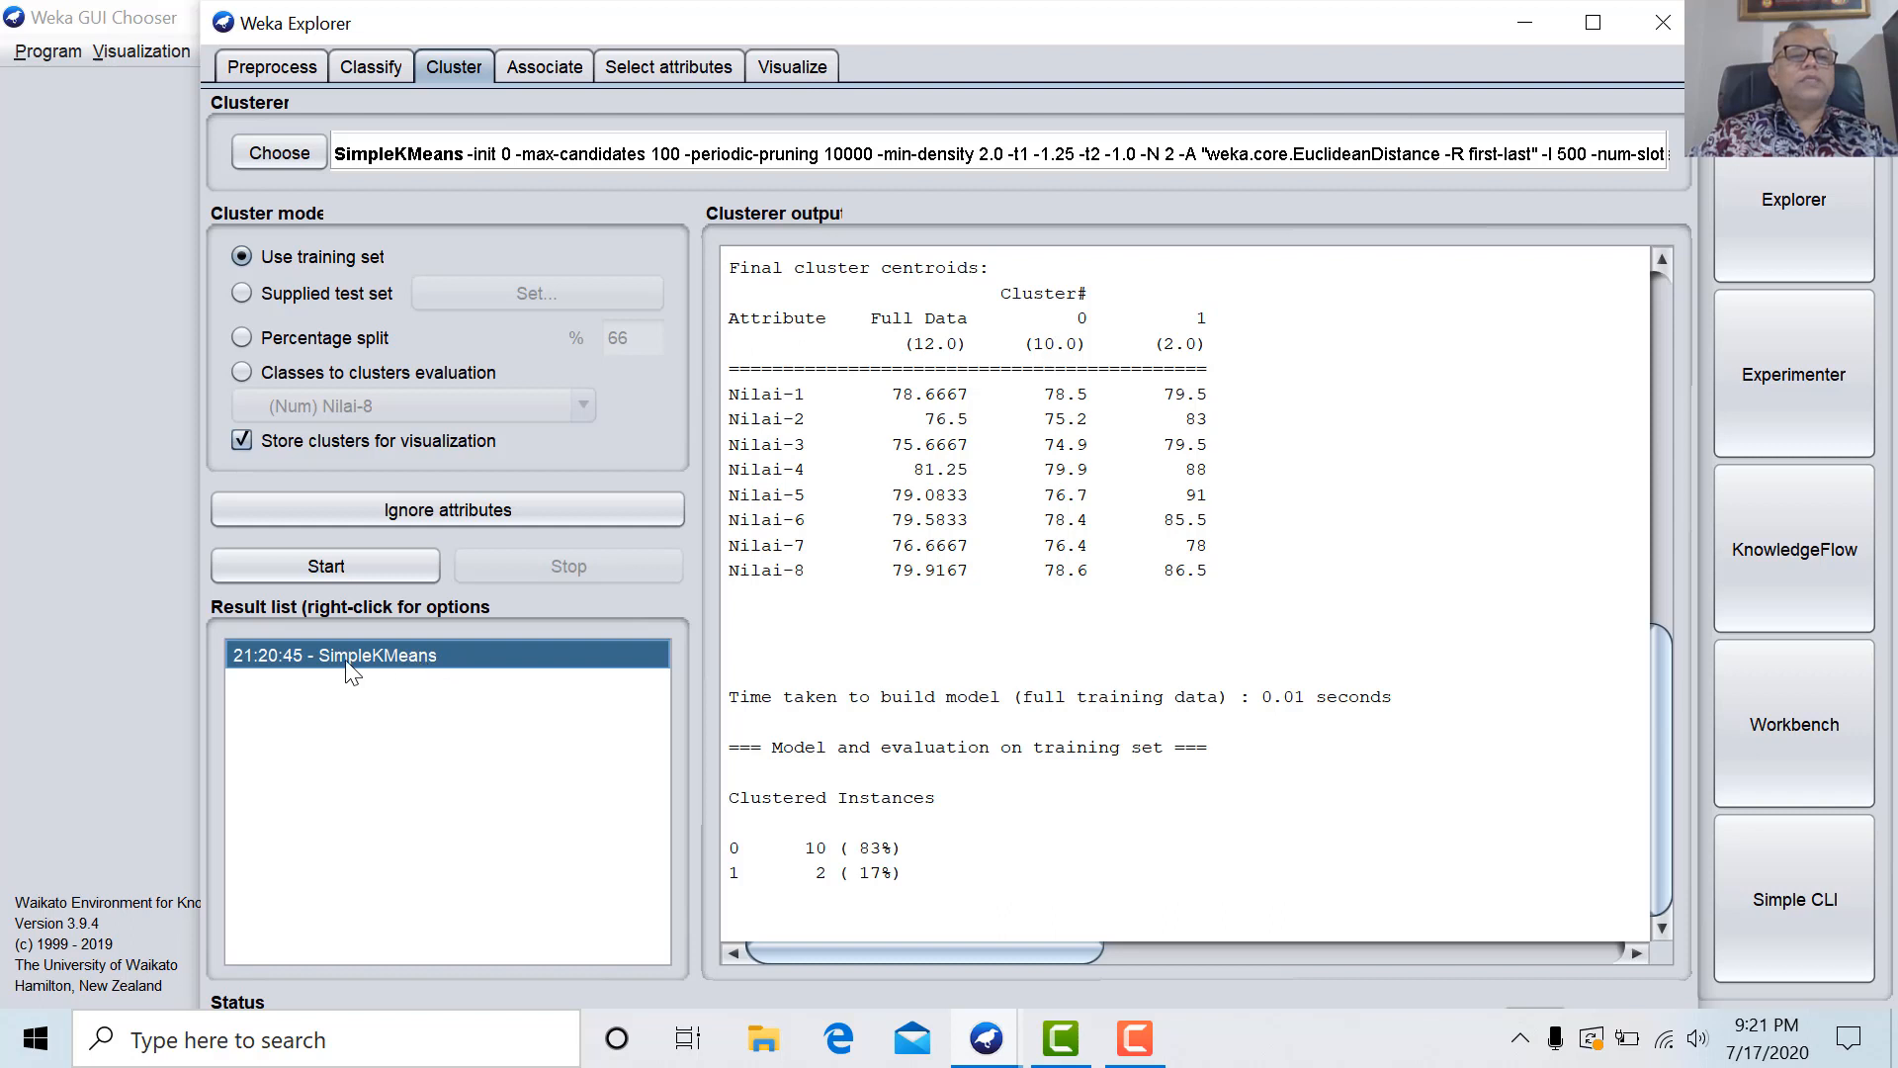
Visualize the cluster assignments of the SimpleKMeans result and save them as the ARFF file hasil-cluster in D:\Bahan Video S3.
right_click(397, 653)
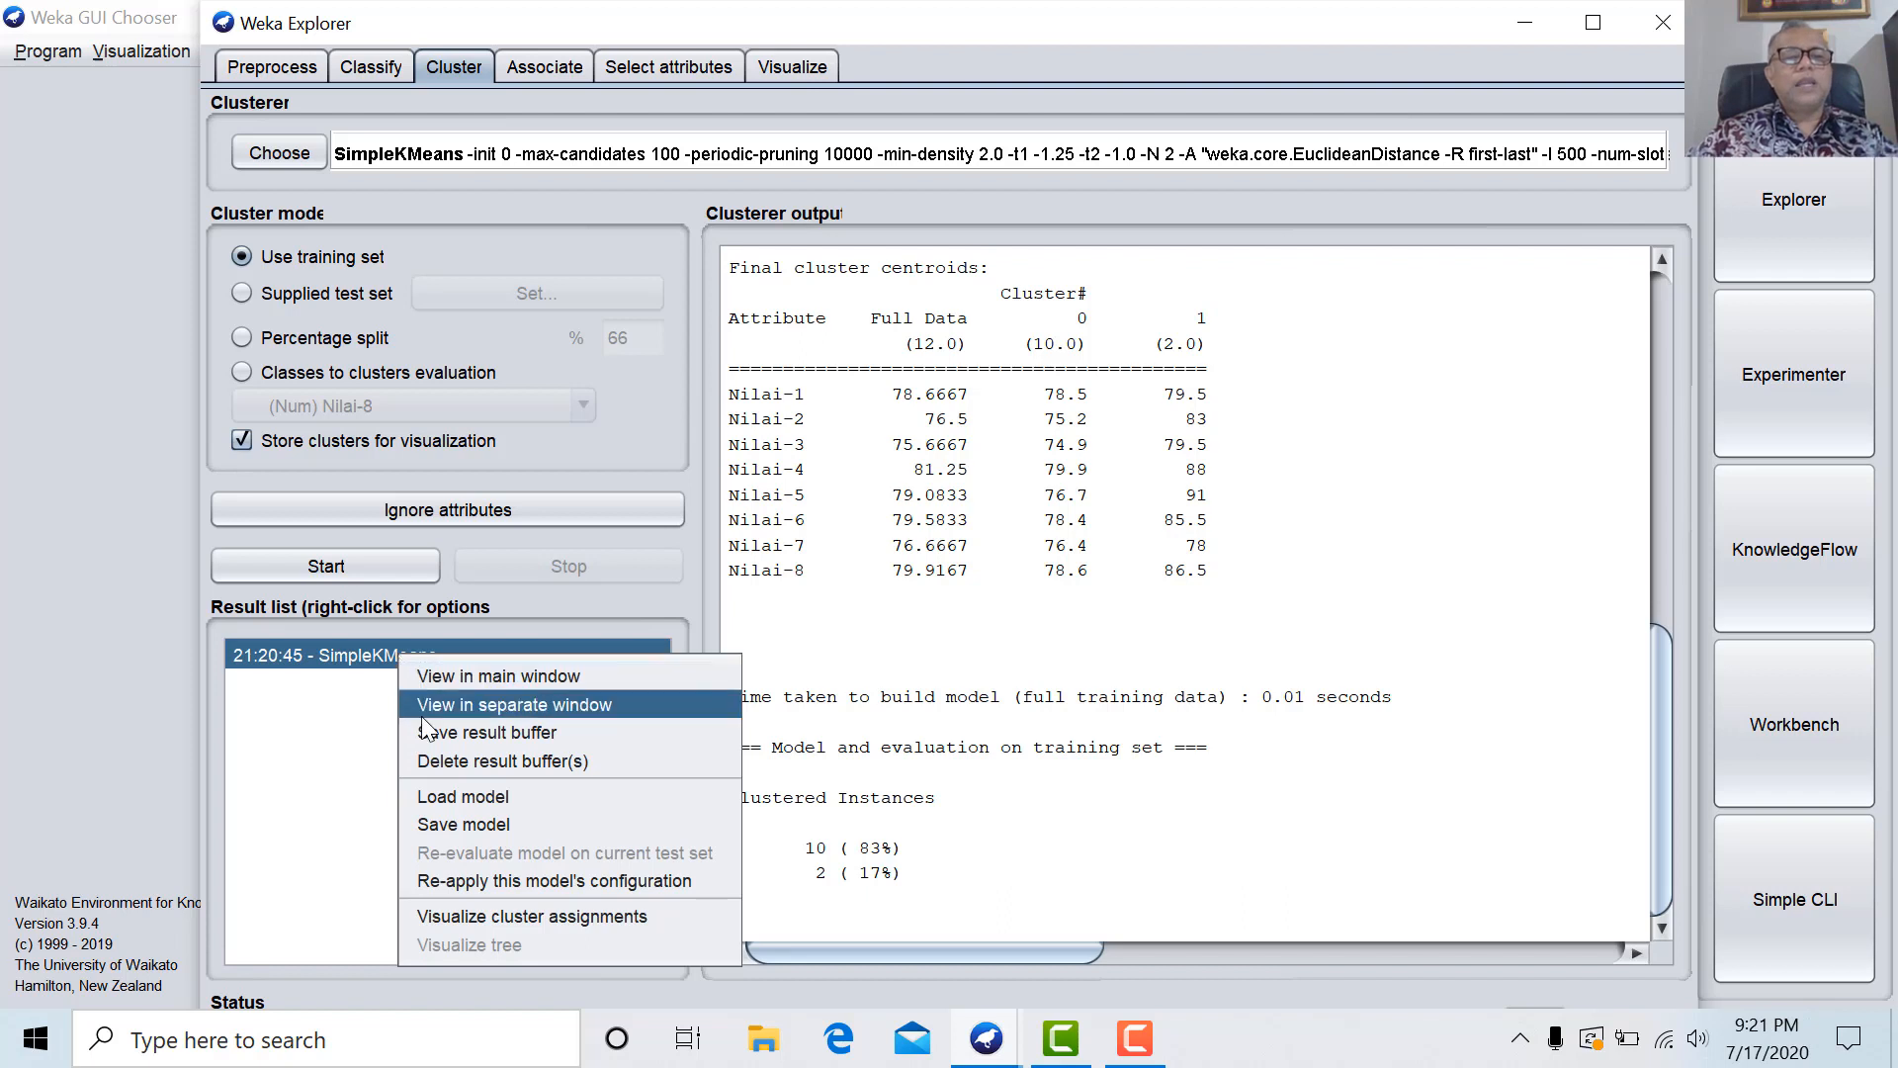
click(495, 915)
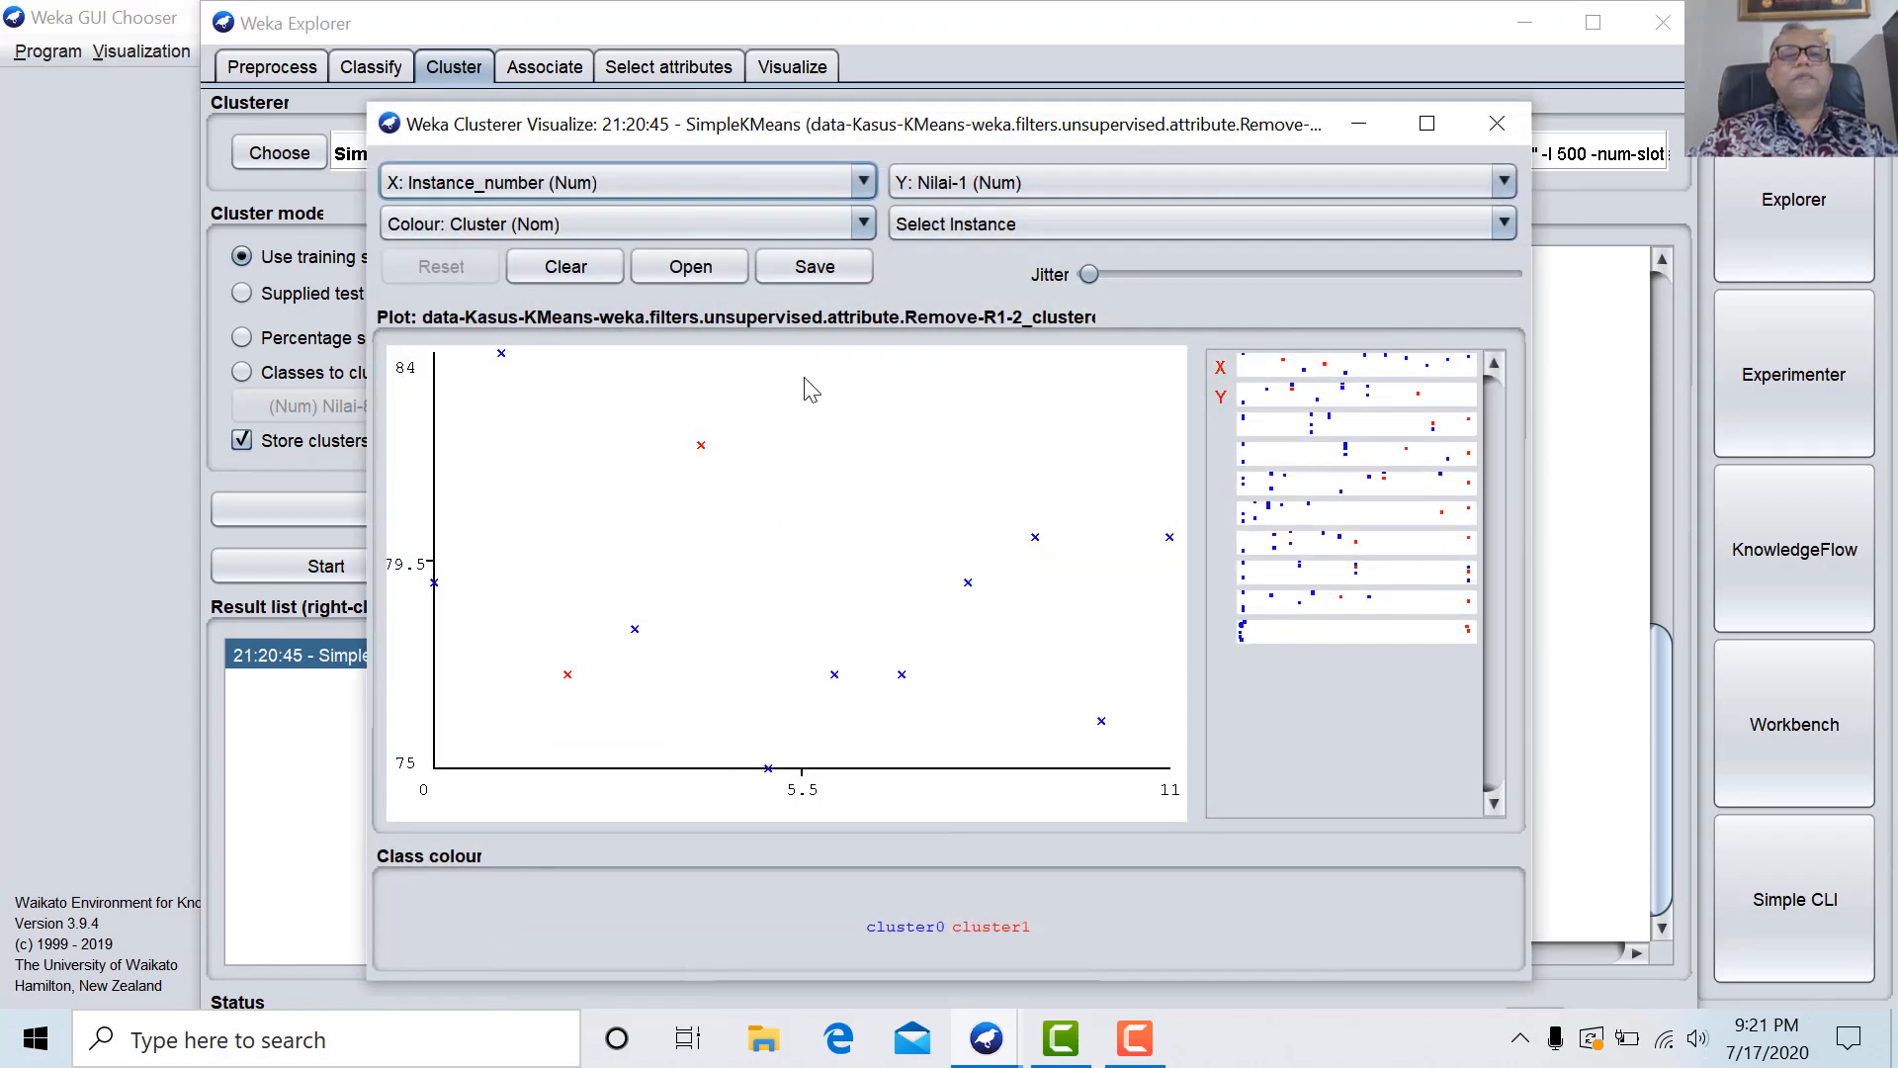
click(826, 272)
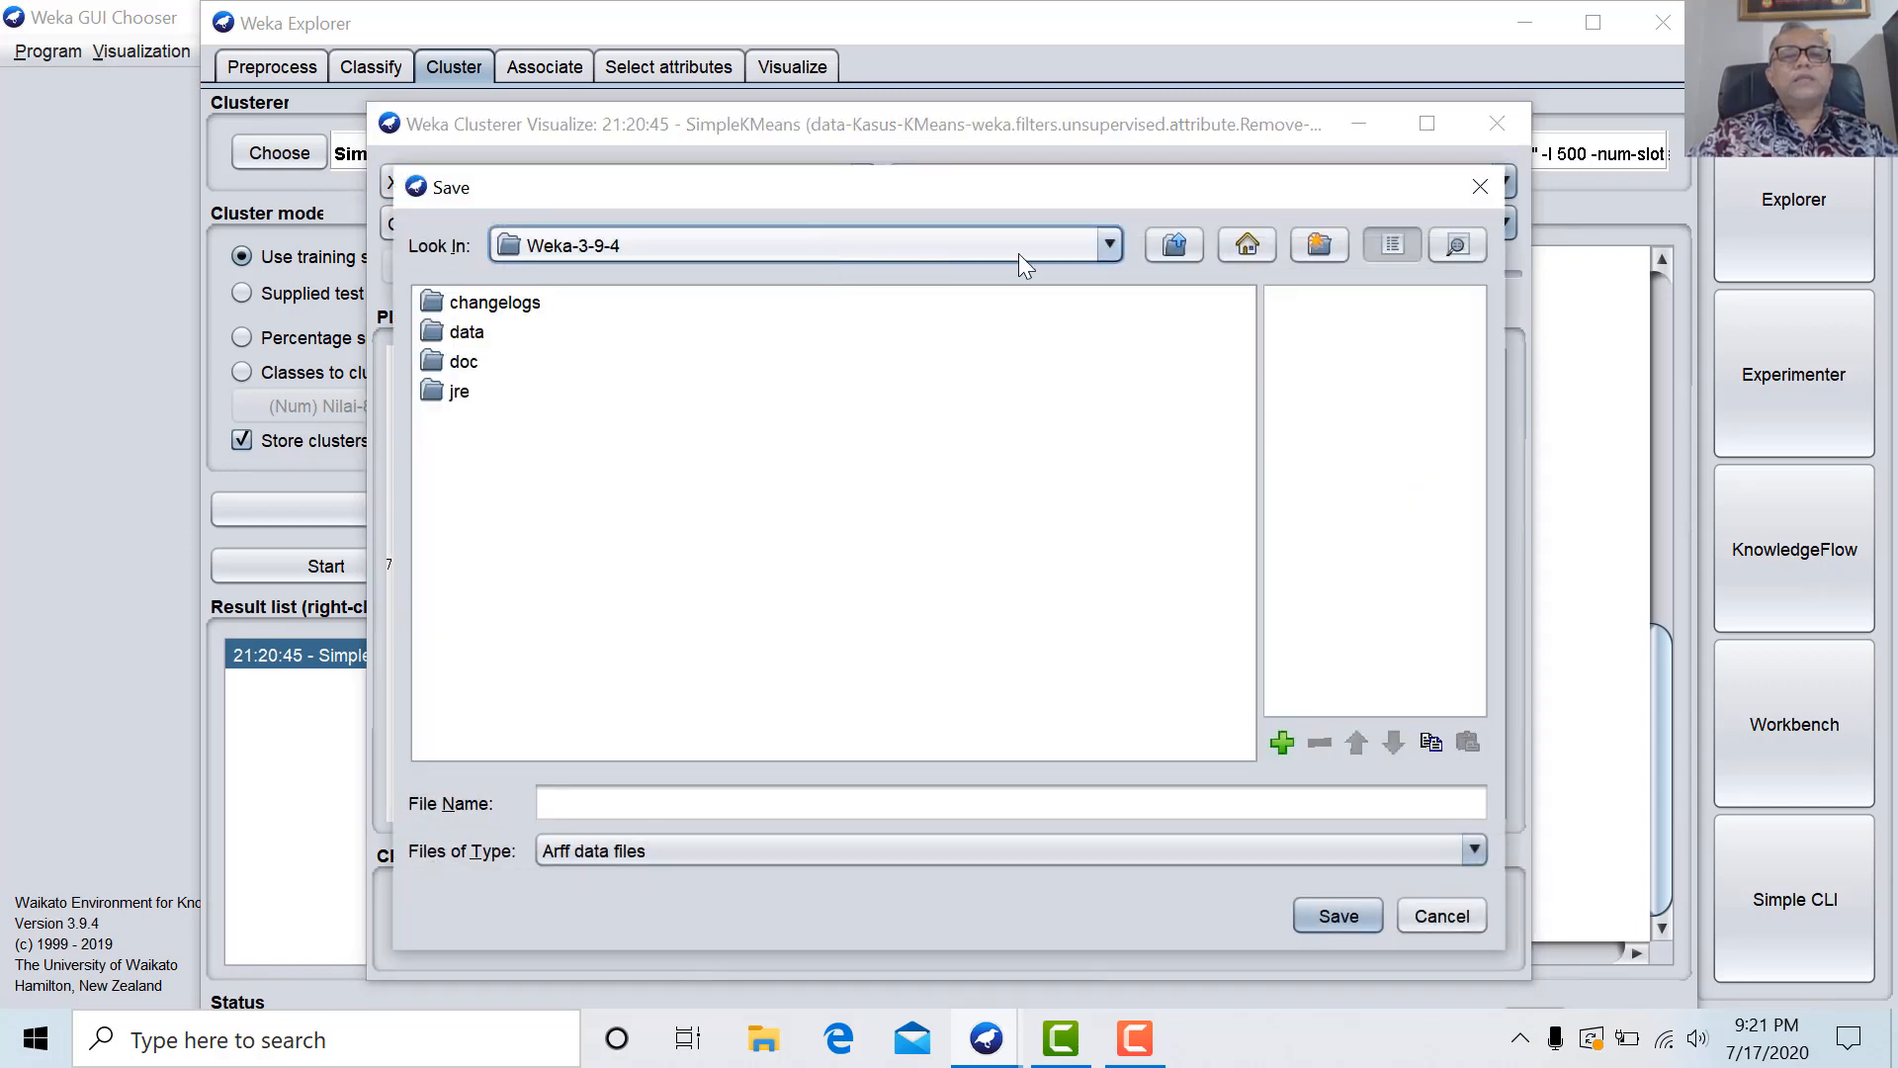
click(1110, 244)
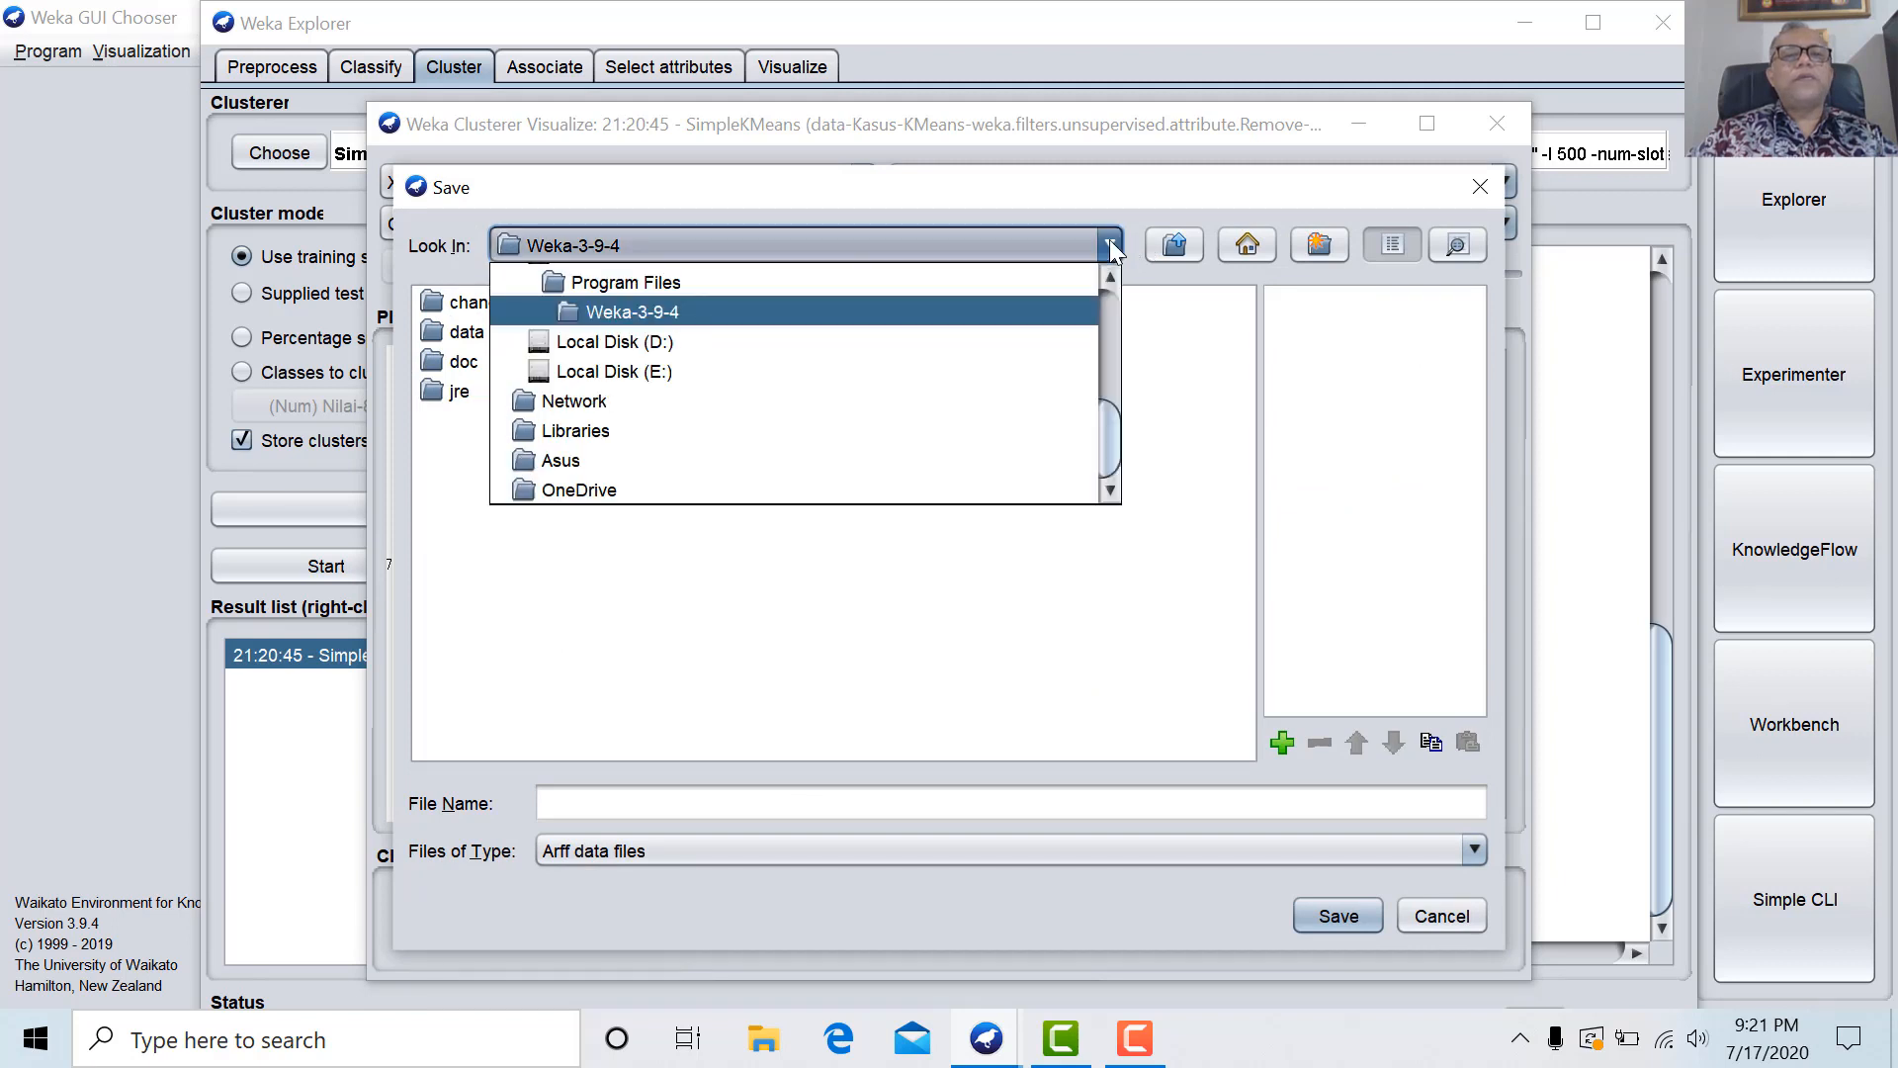
click(1021, 341)
click(559, 306)
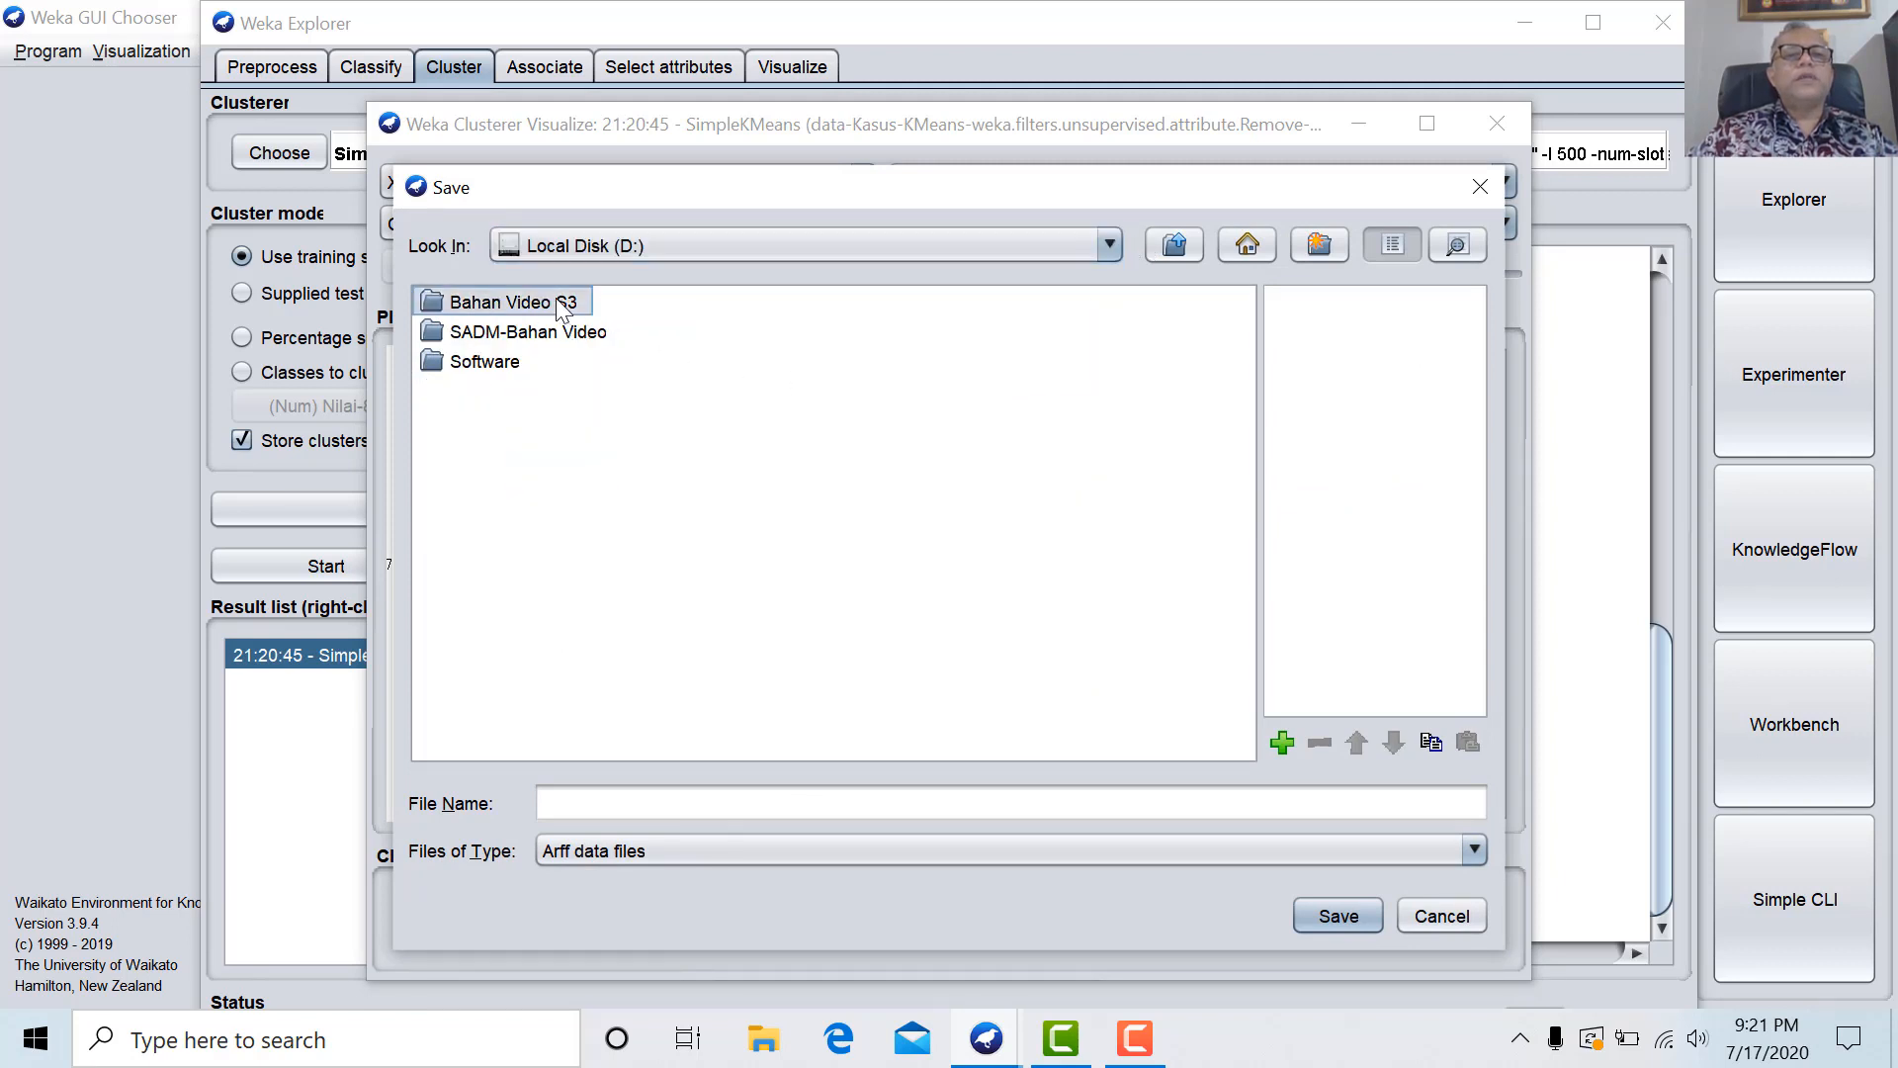
double_click(562, 304)
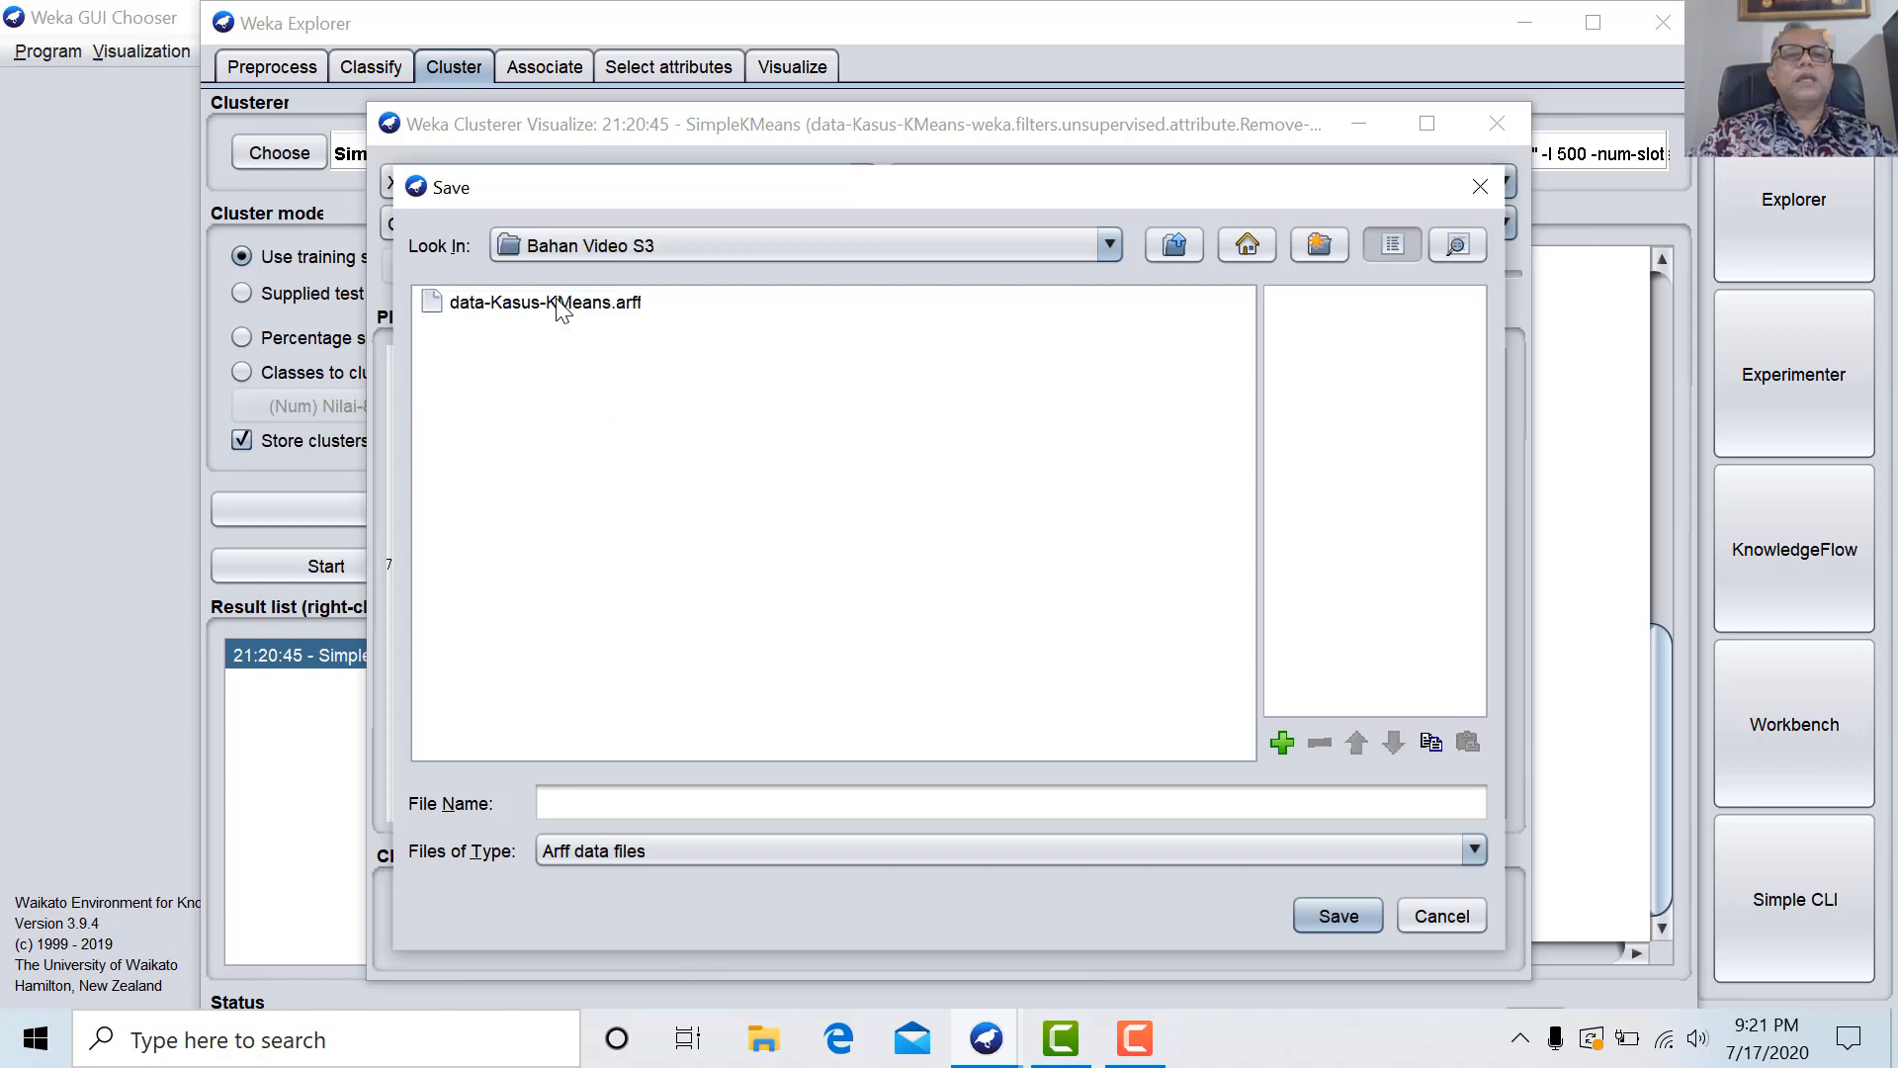
click(627, 803)
text(has)
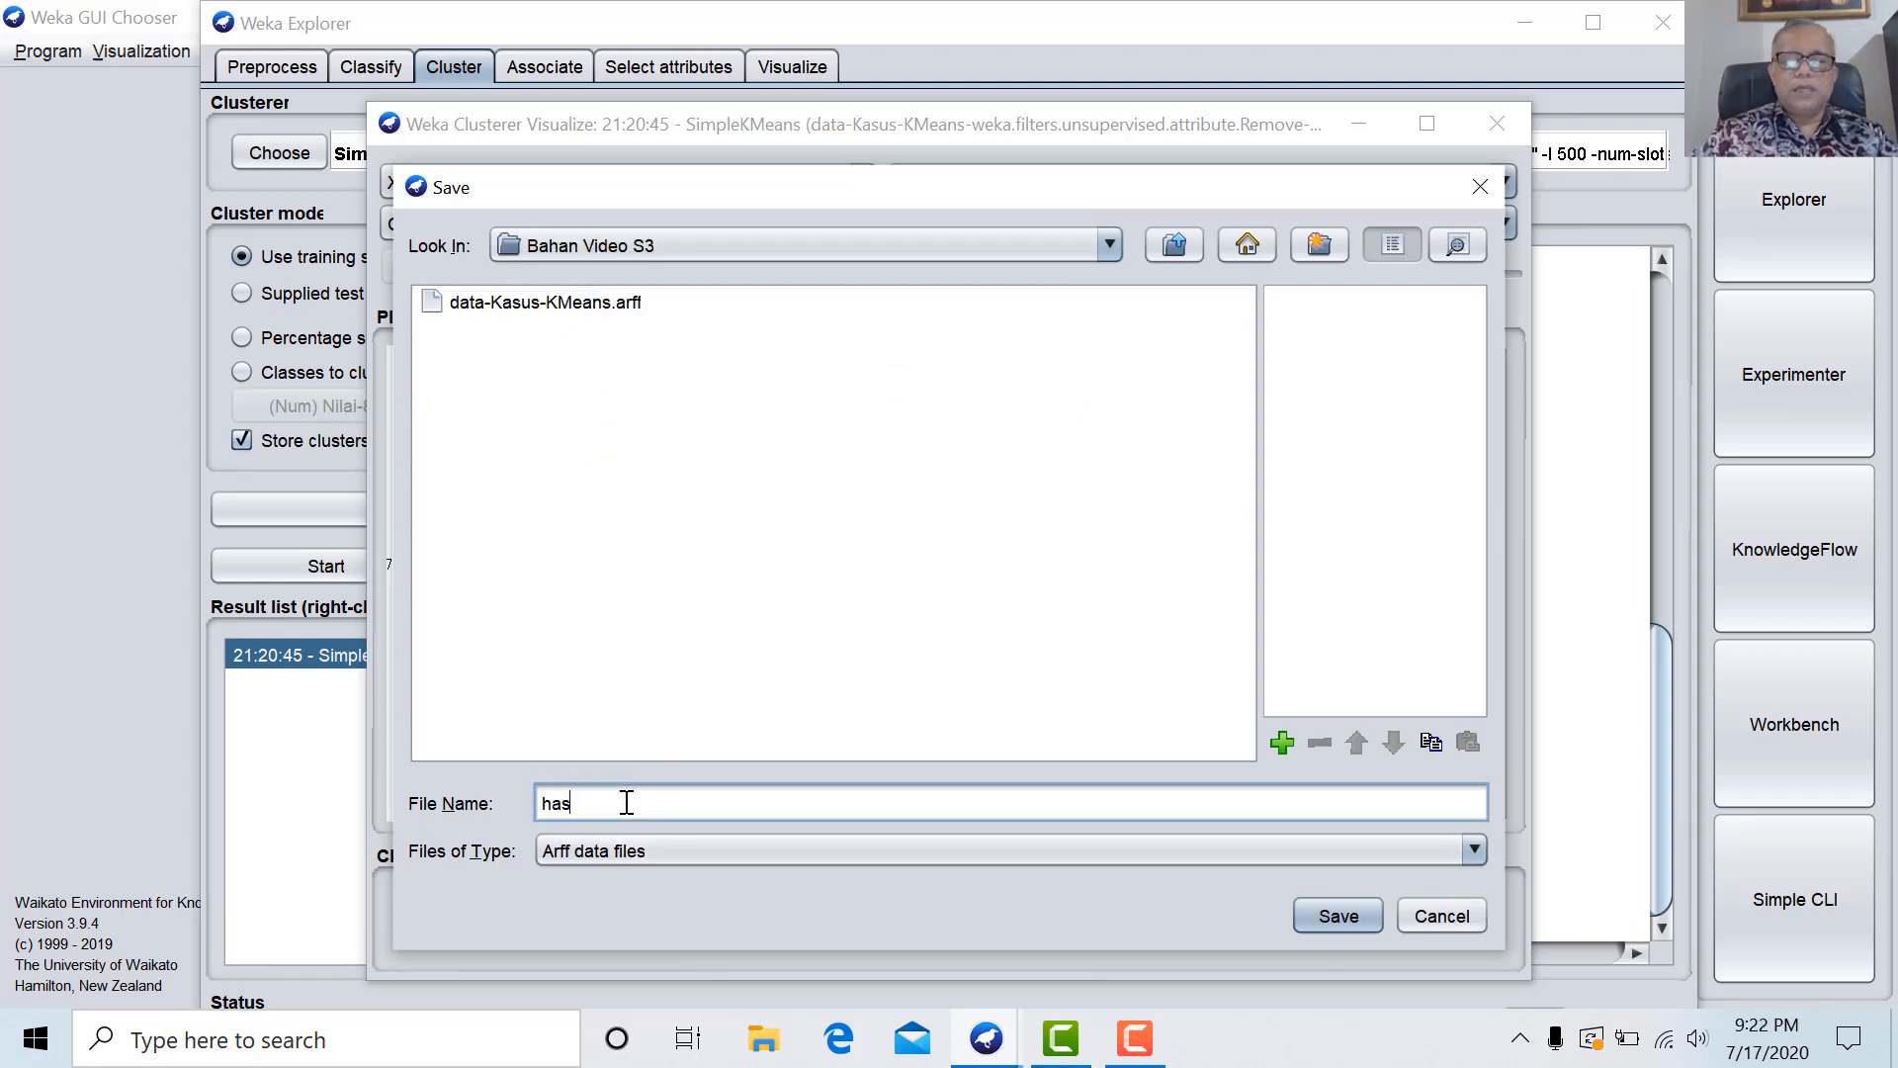
text(il-cluster)
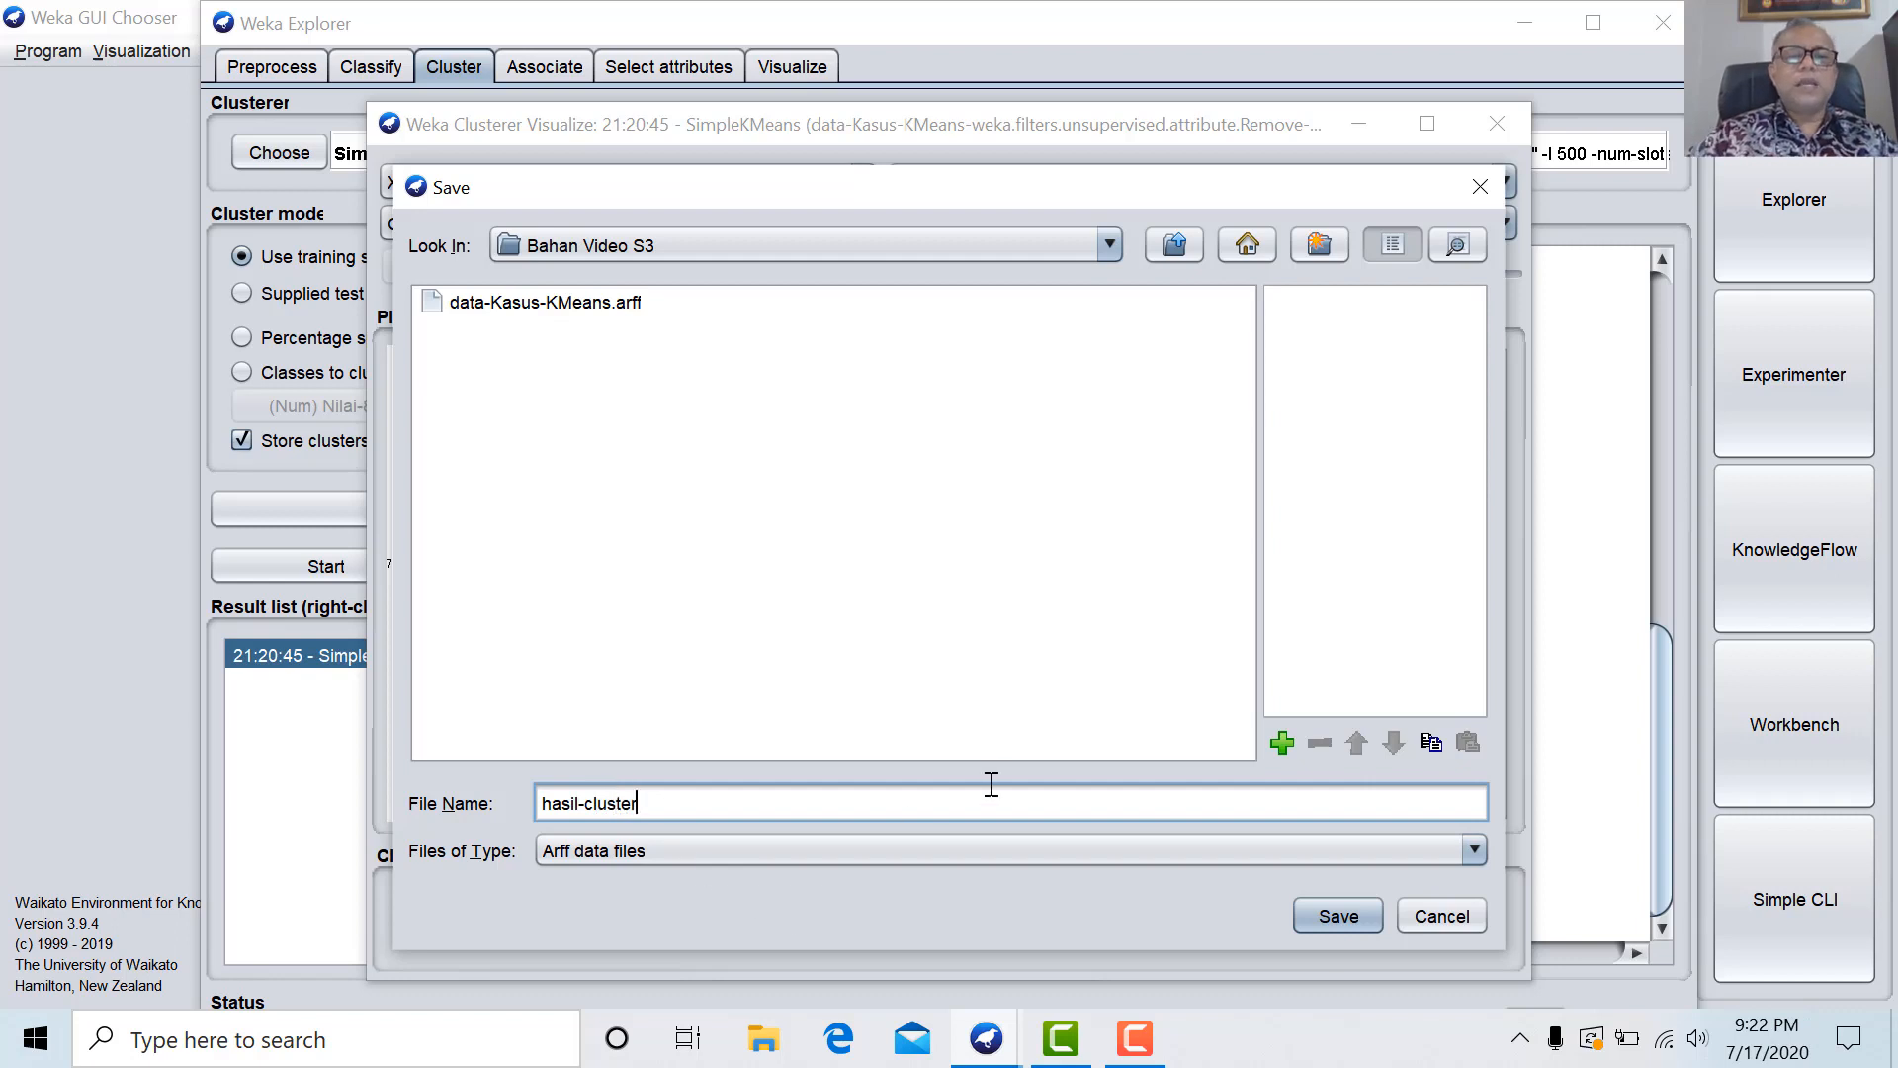
click(1337, 919)
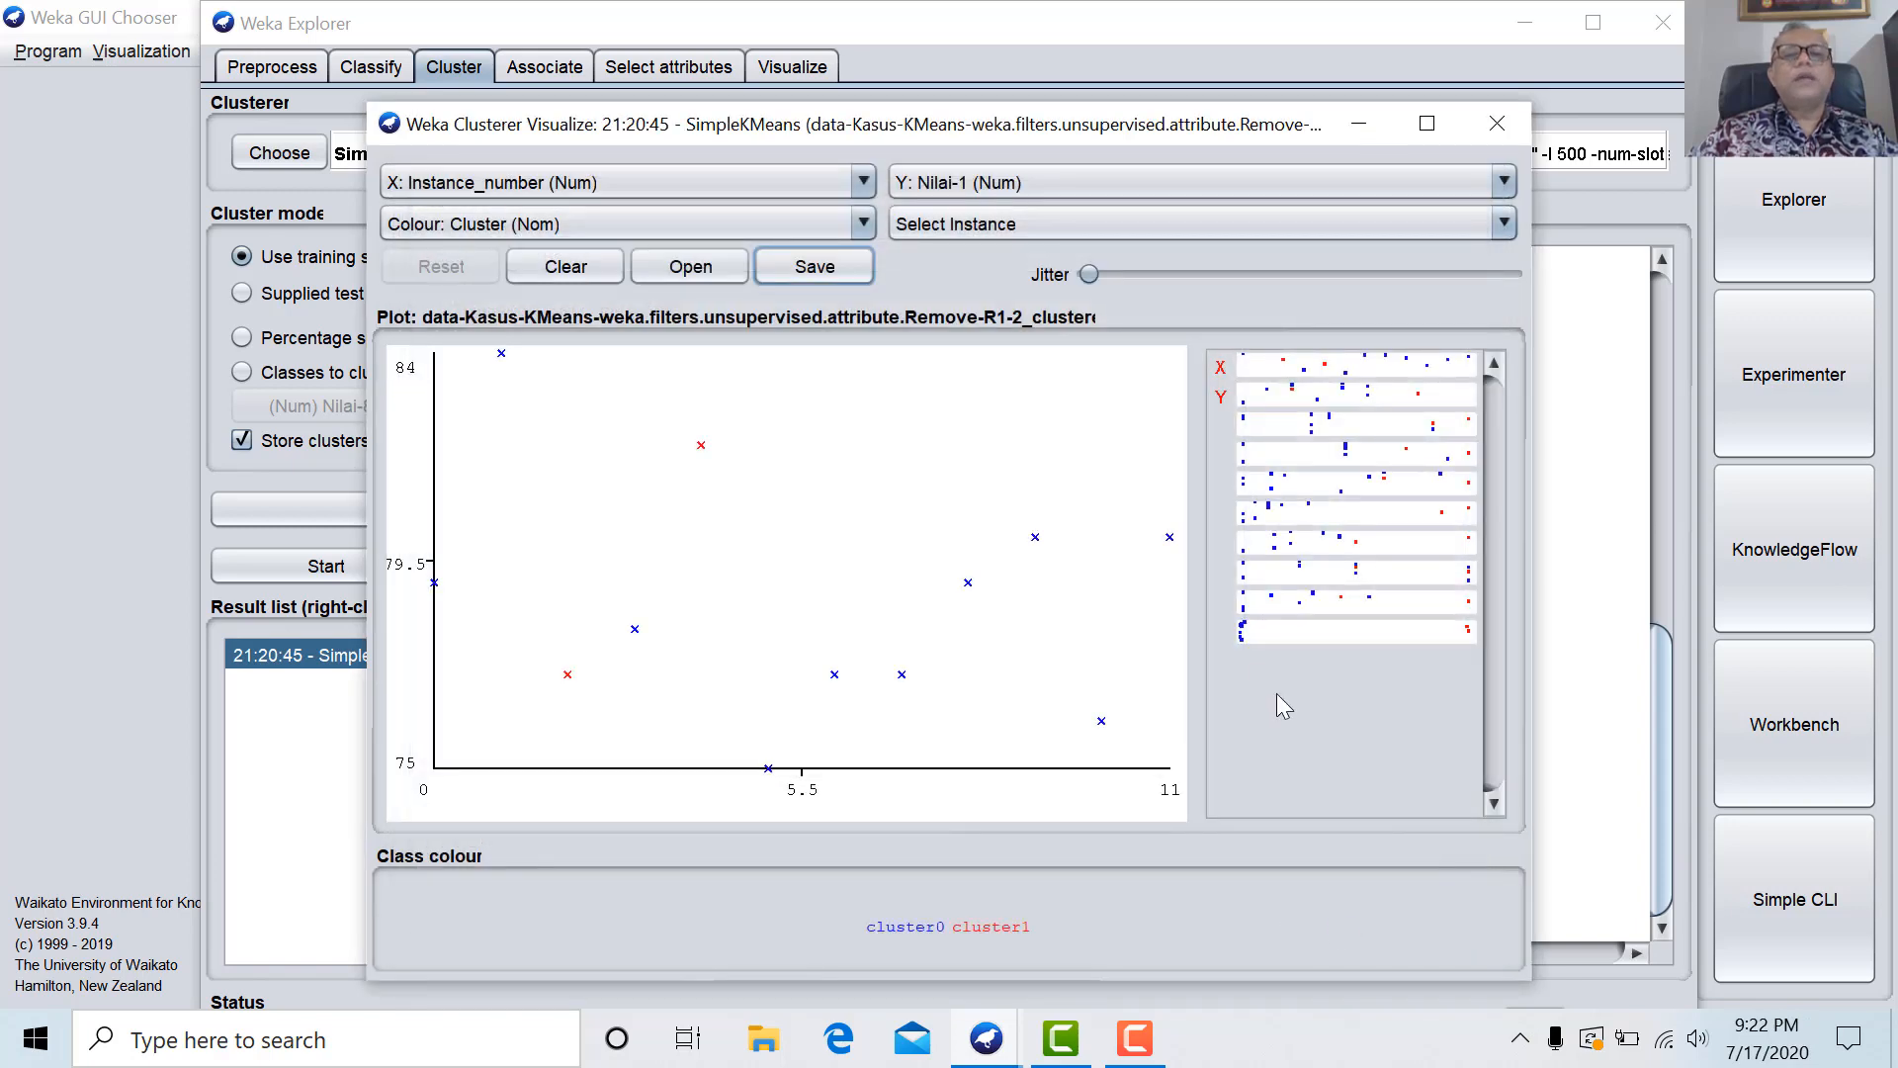
Close the Explorer and the cluster visualization window, keeping the Weka GUI Chooser open.
click(1663, 22)
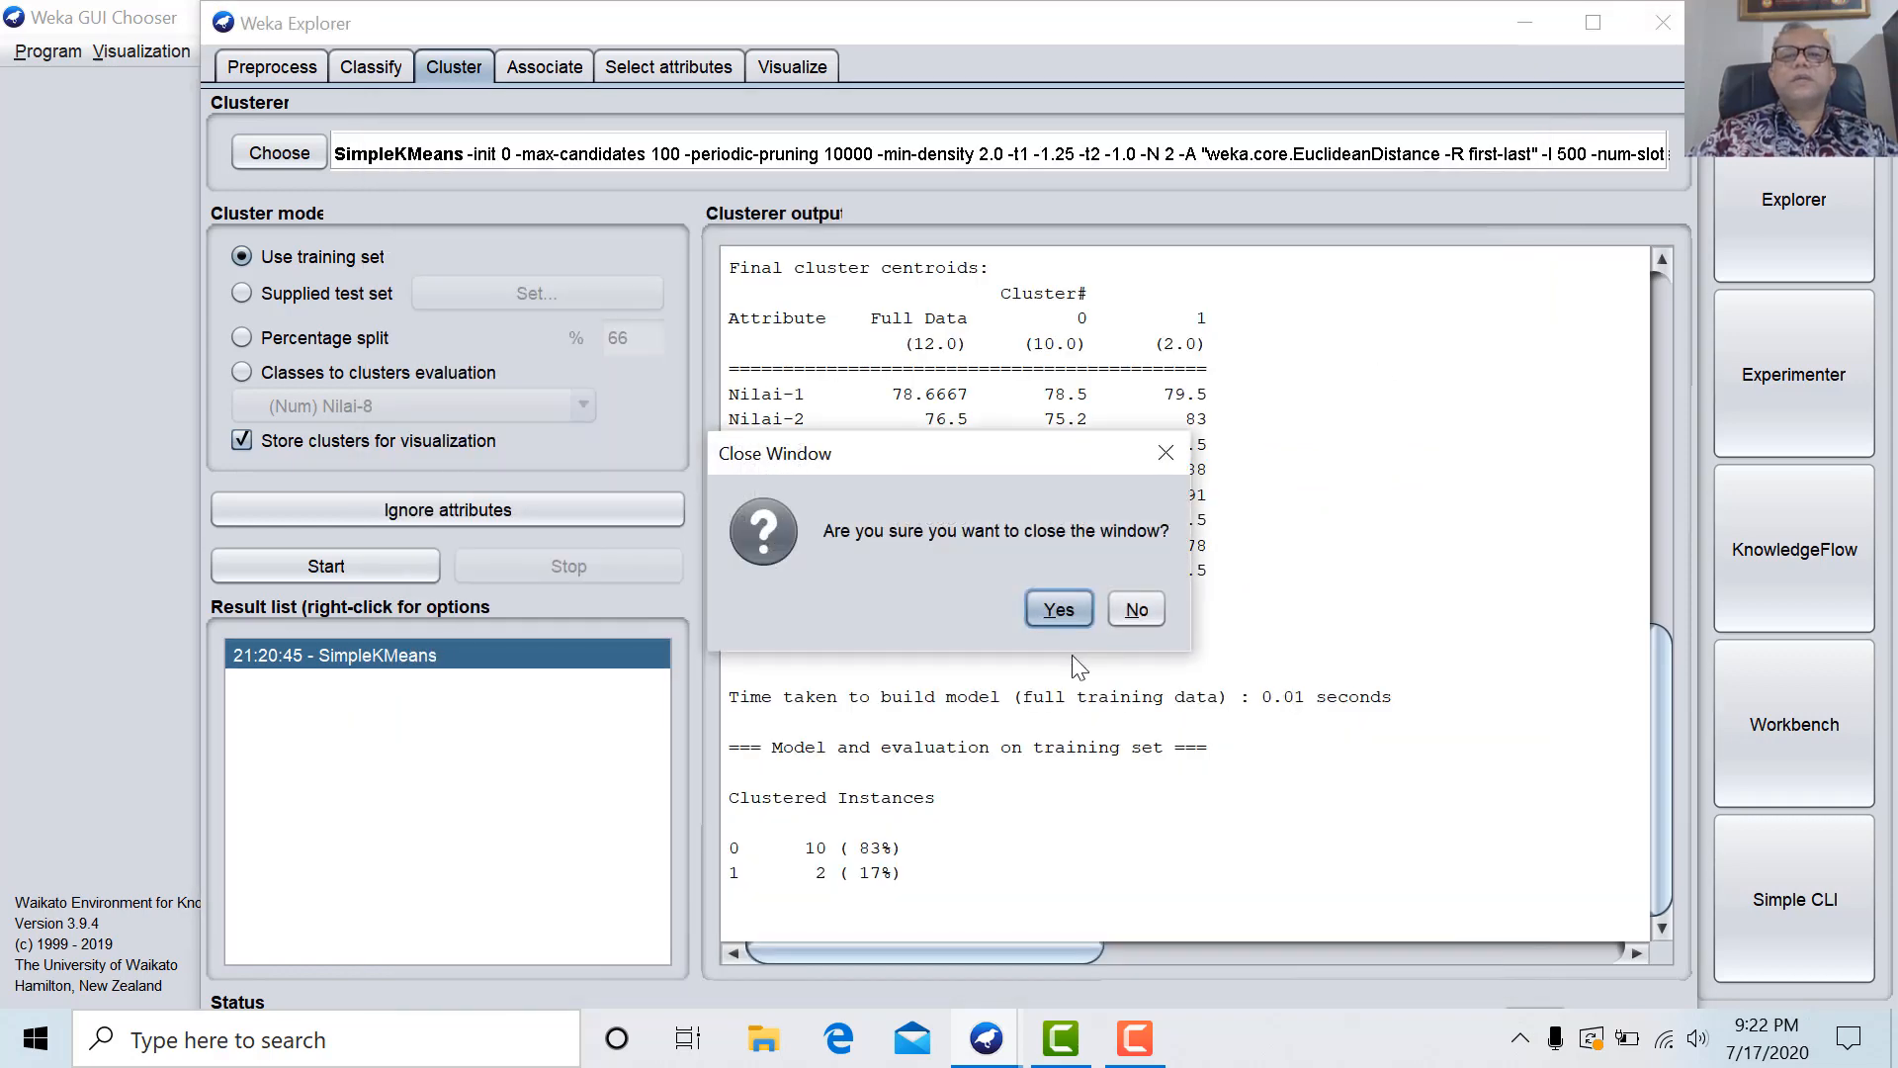
click(1054, 621)
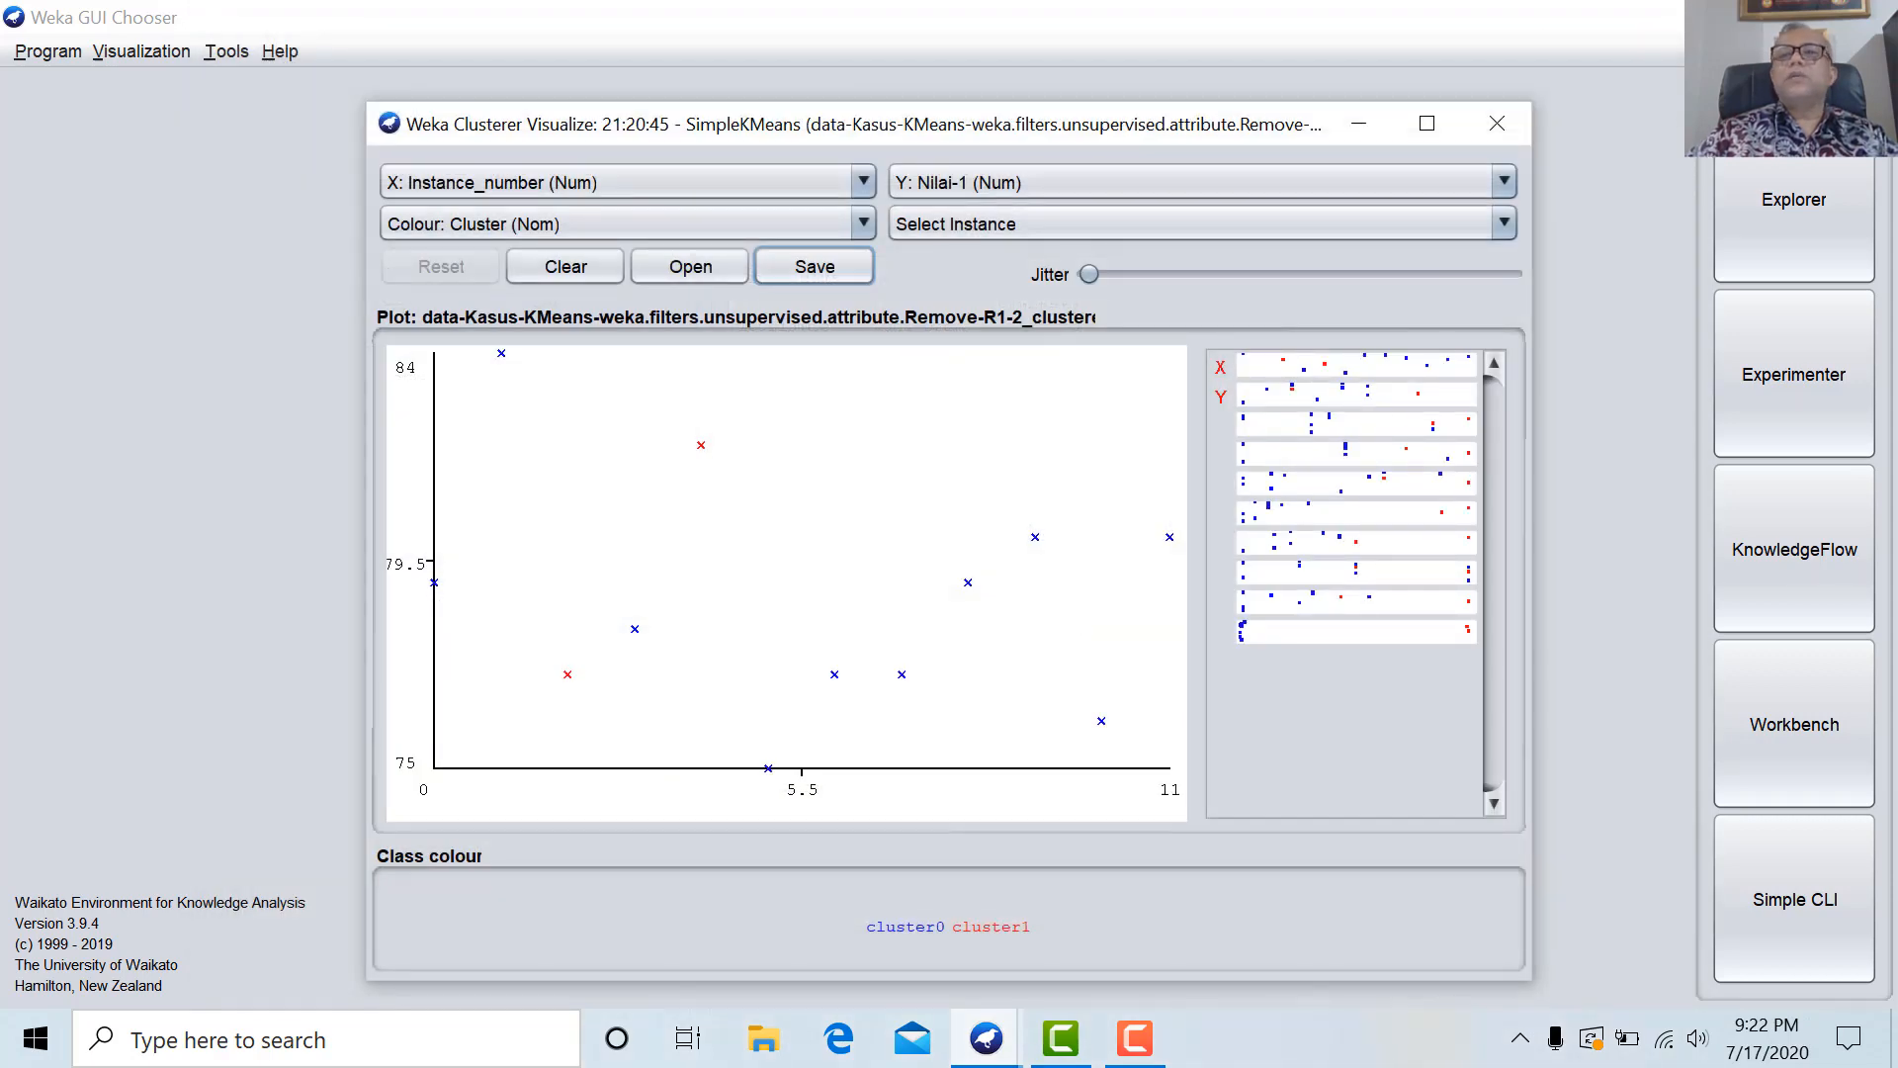
click(1864, 17)
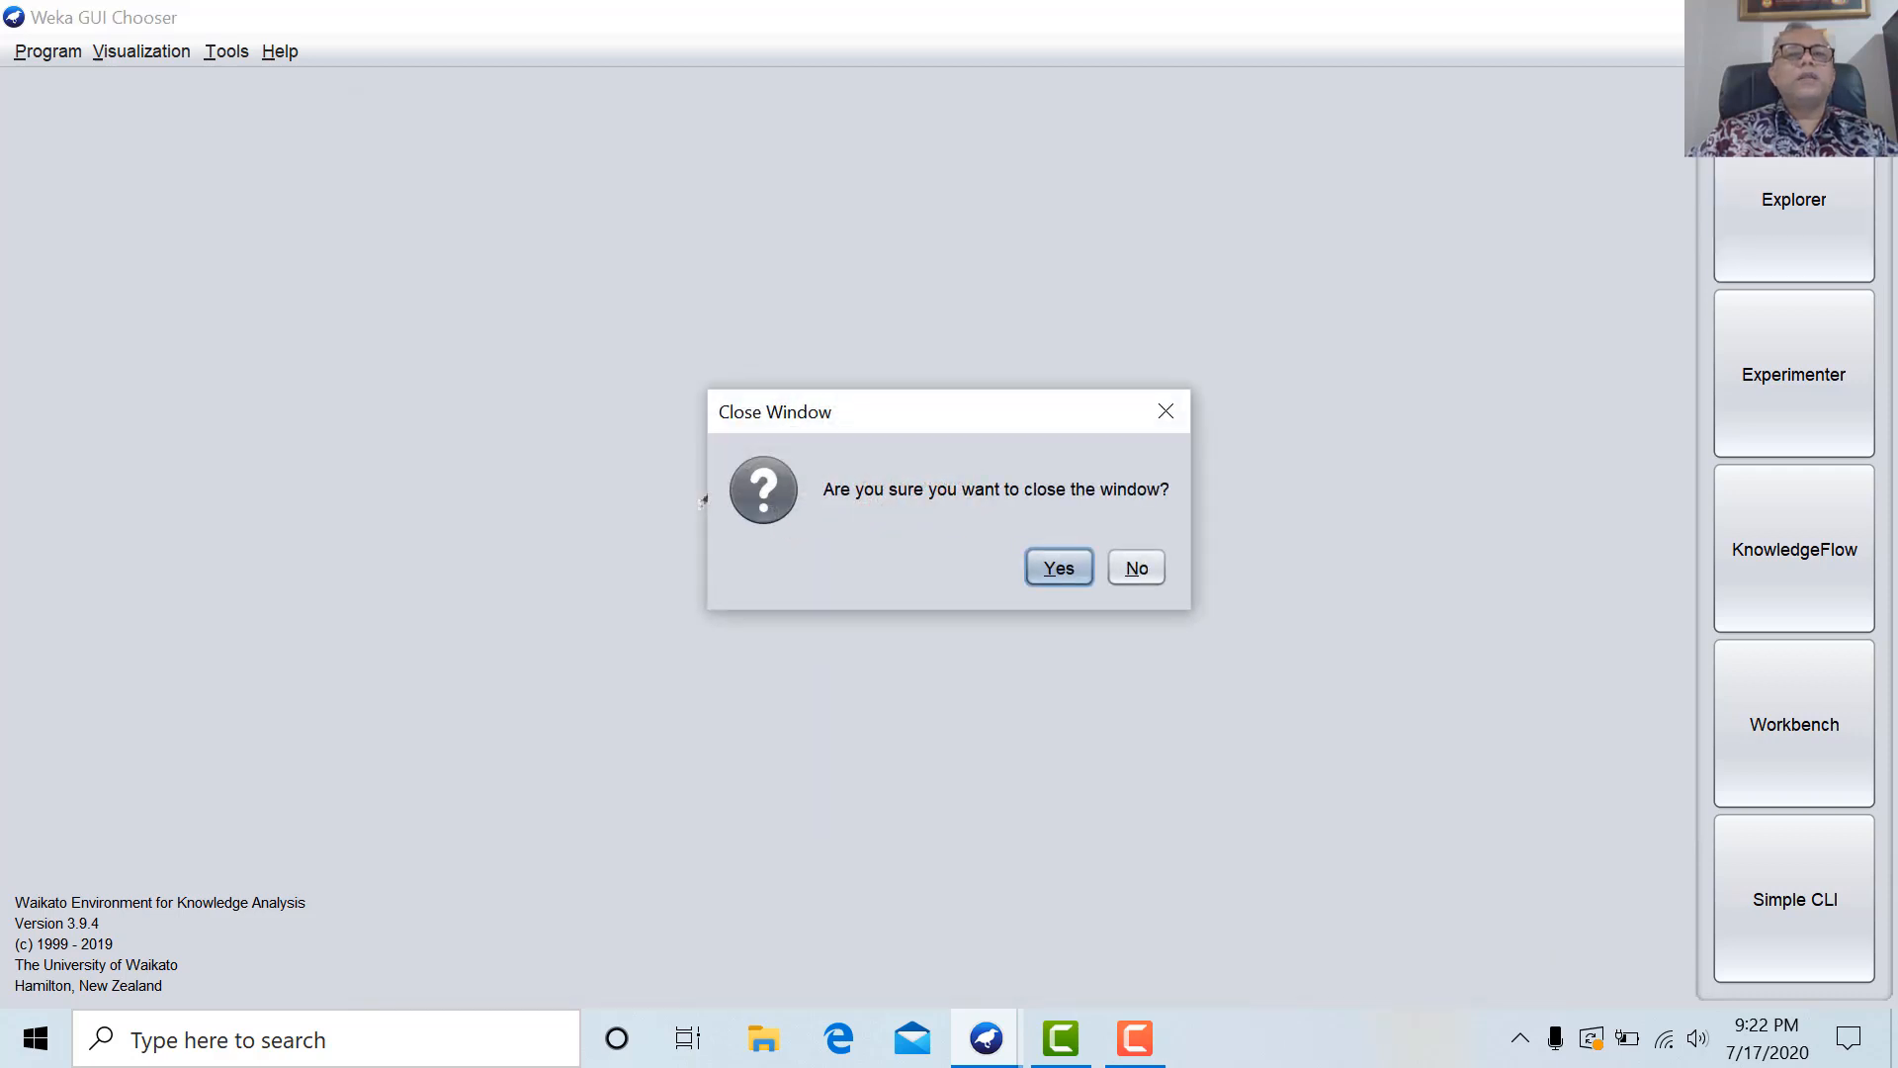
click(1135, 572)
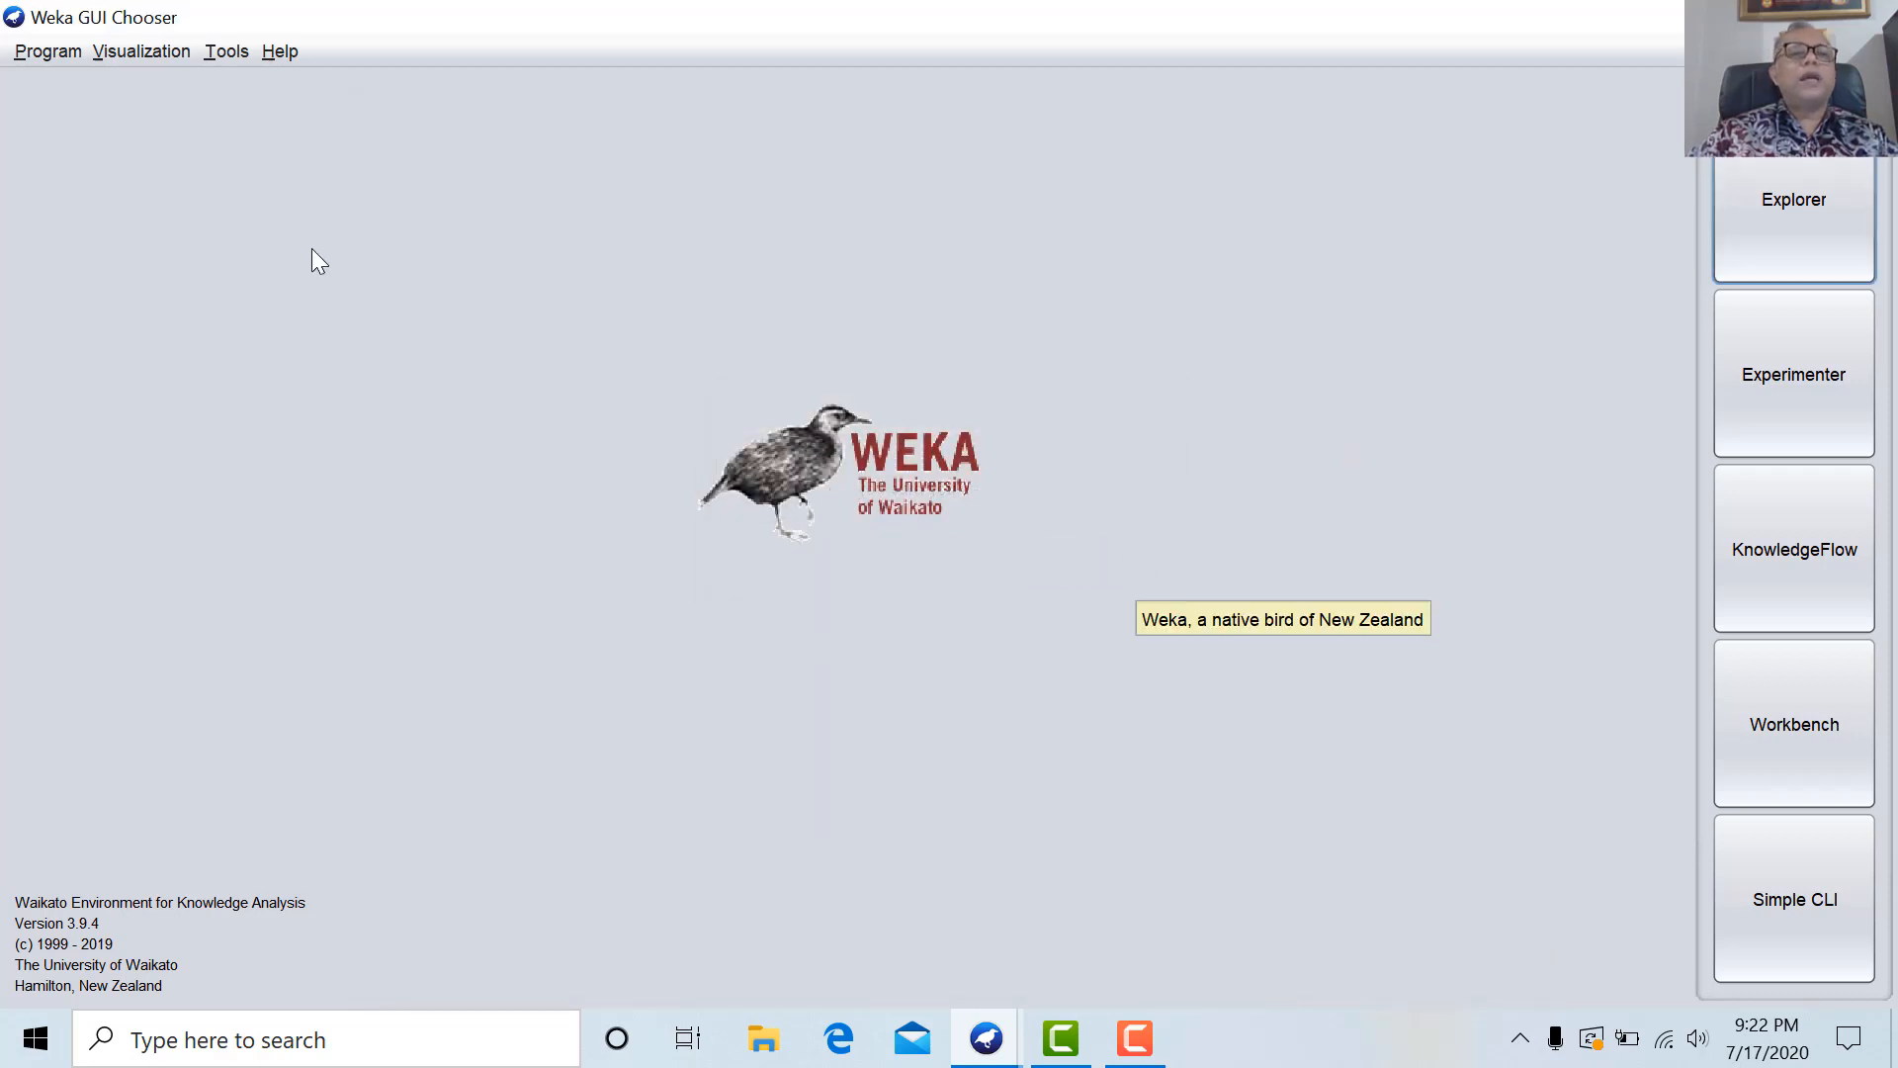
Launch the ARFF viewer from the Weka GUI Chooser.
click(225, 50)
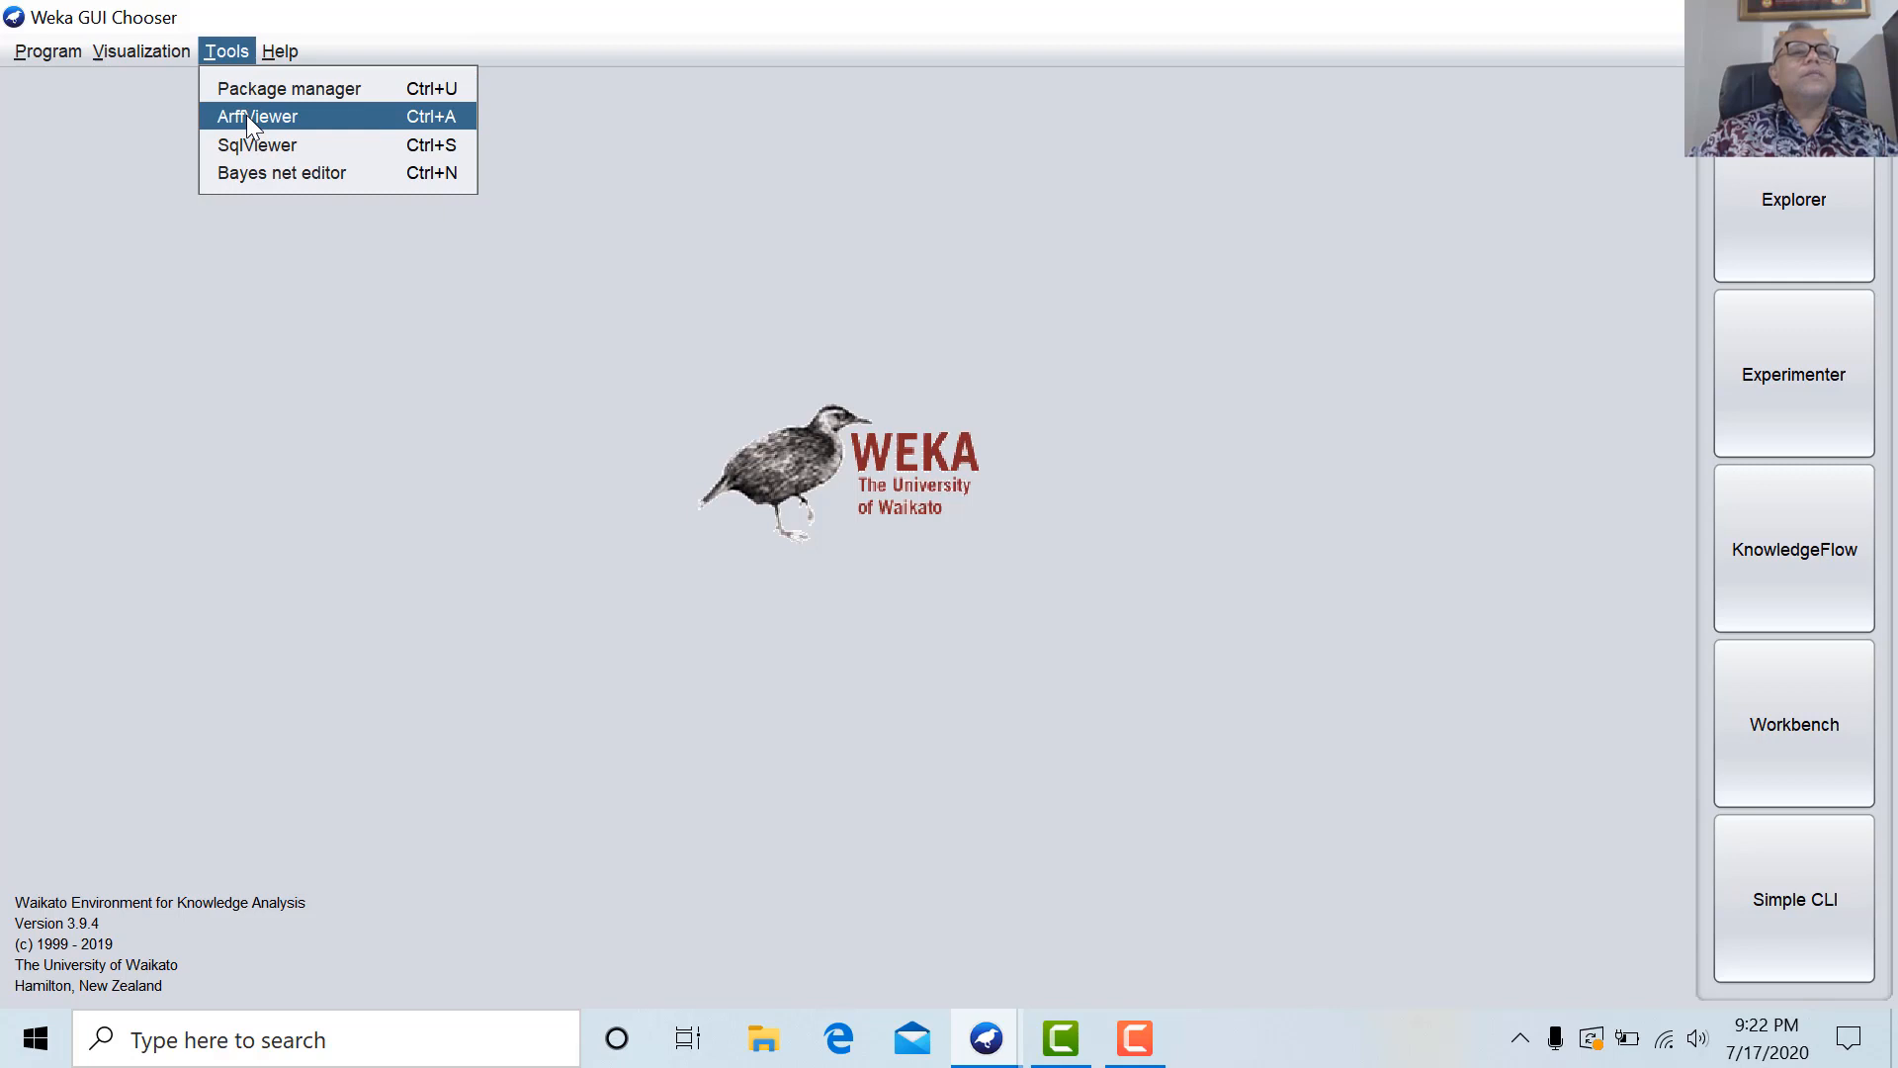
mouse_move(67, 57)
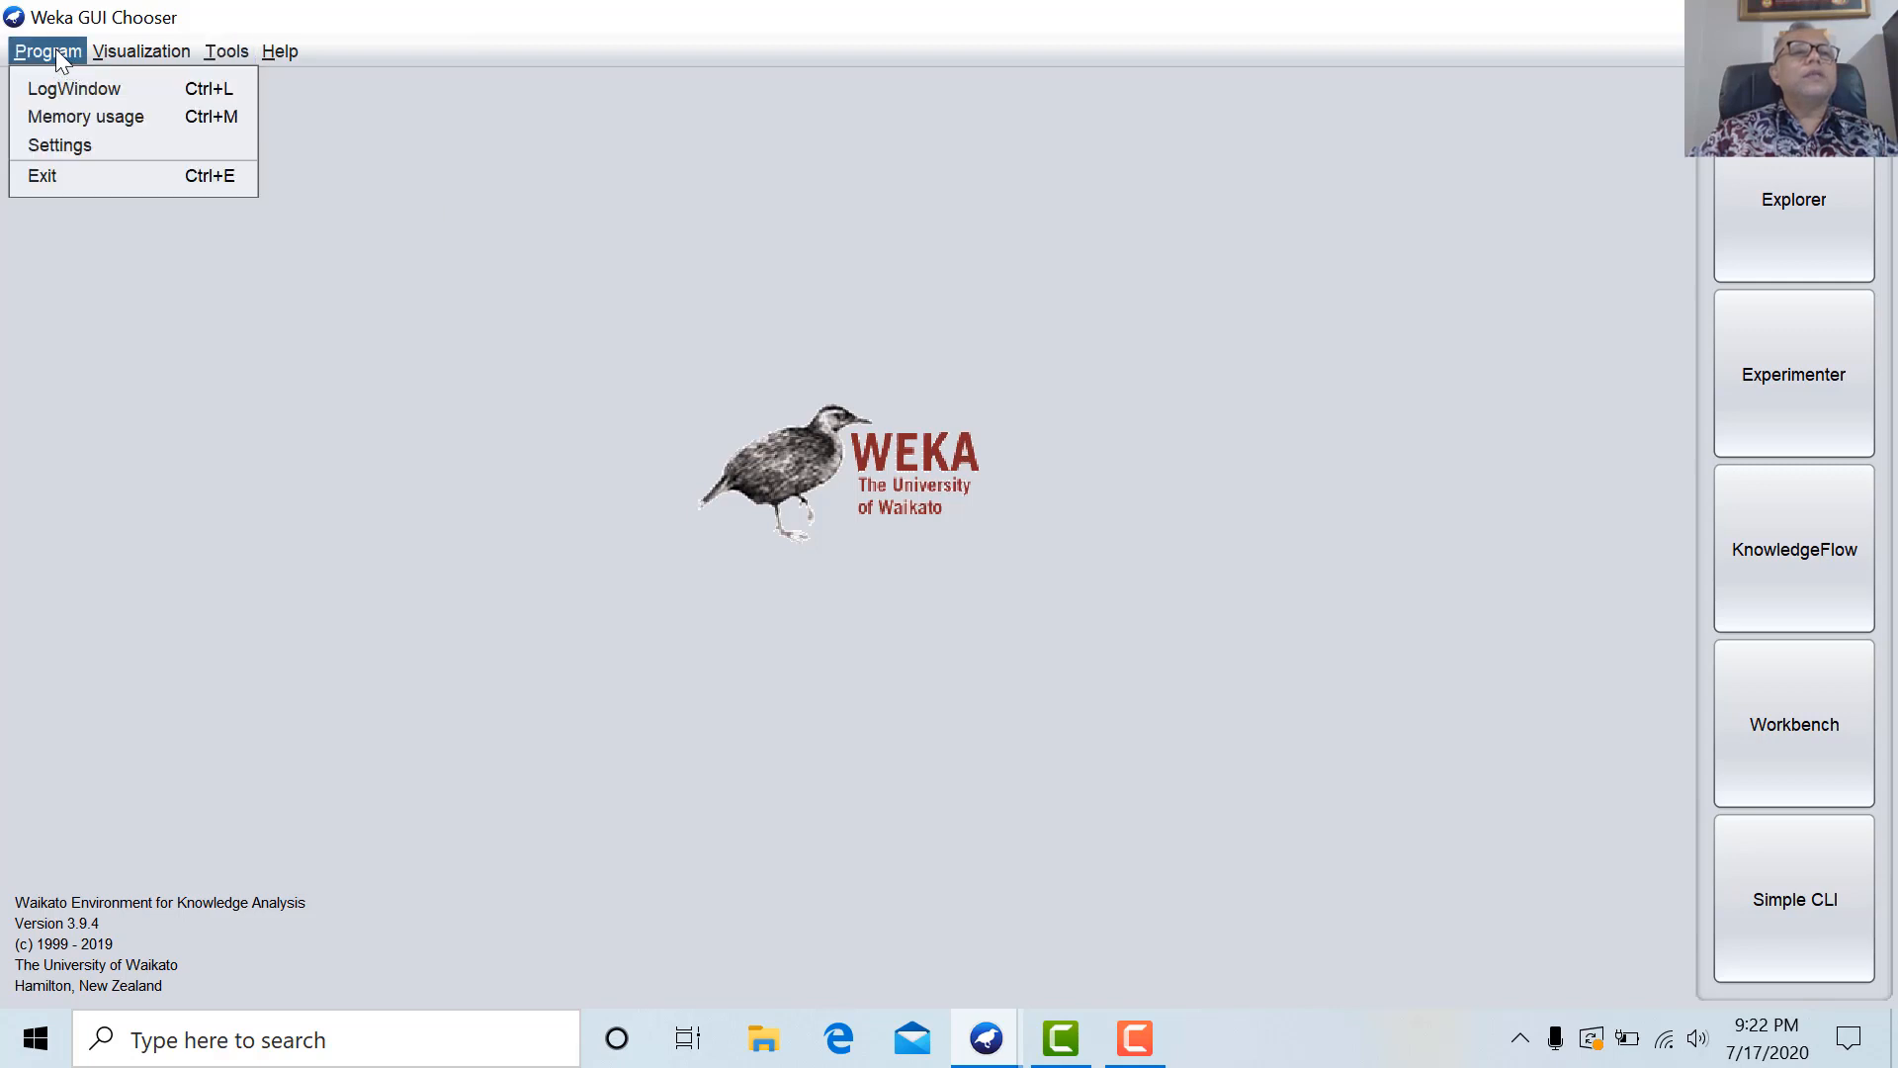
mouse_move(224, 55)
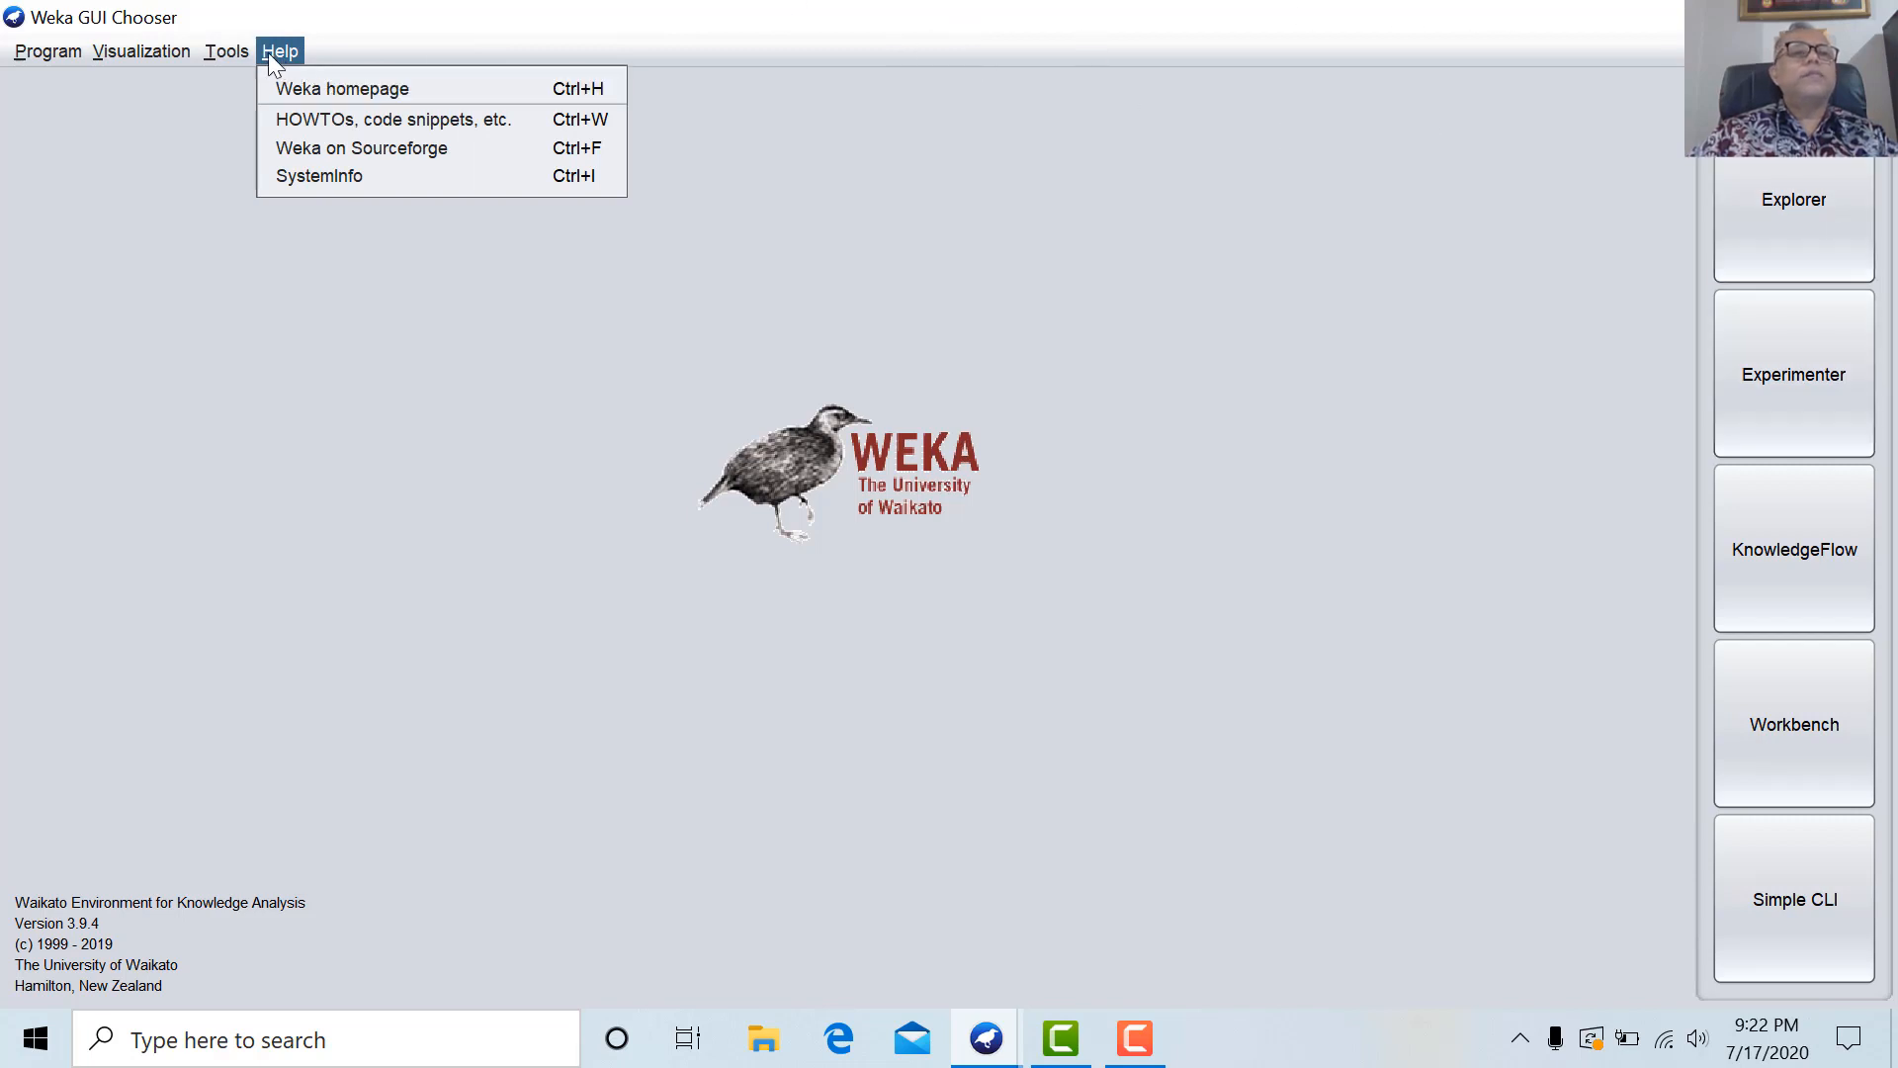
click(231, 51)
click(231, 55)
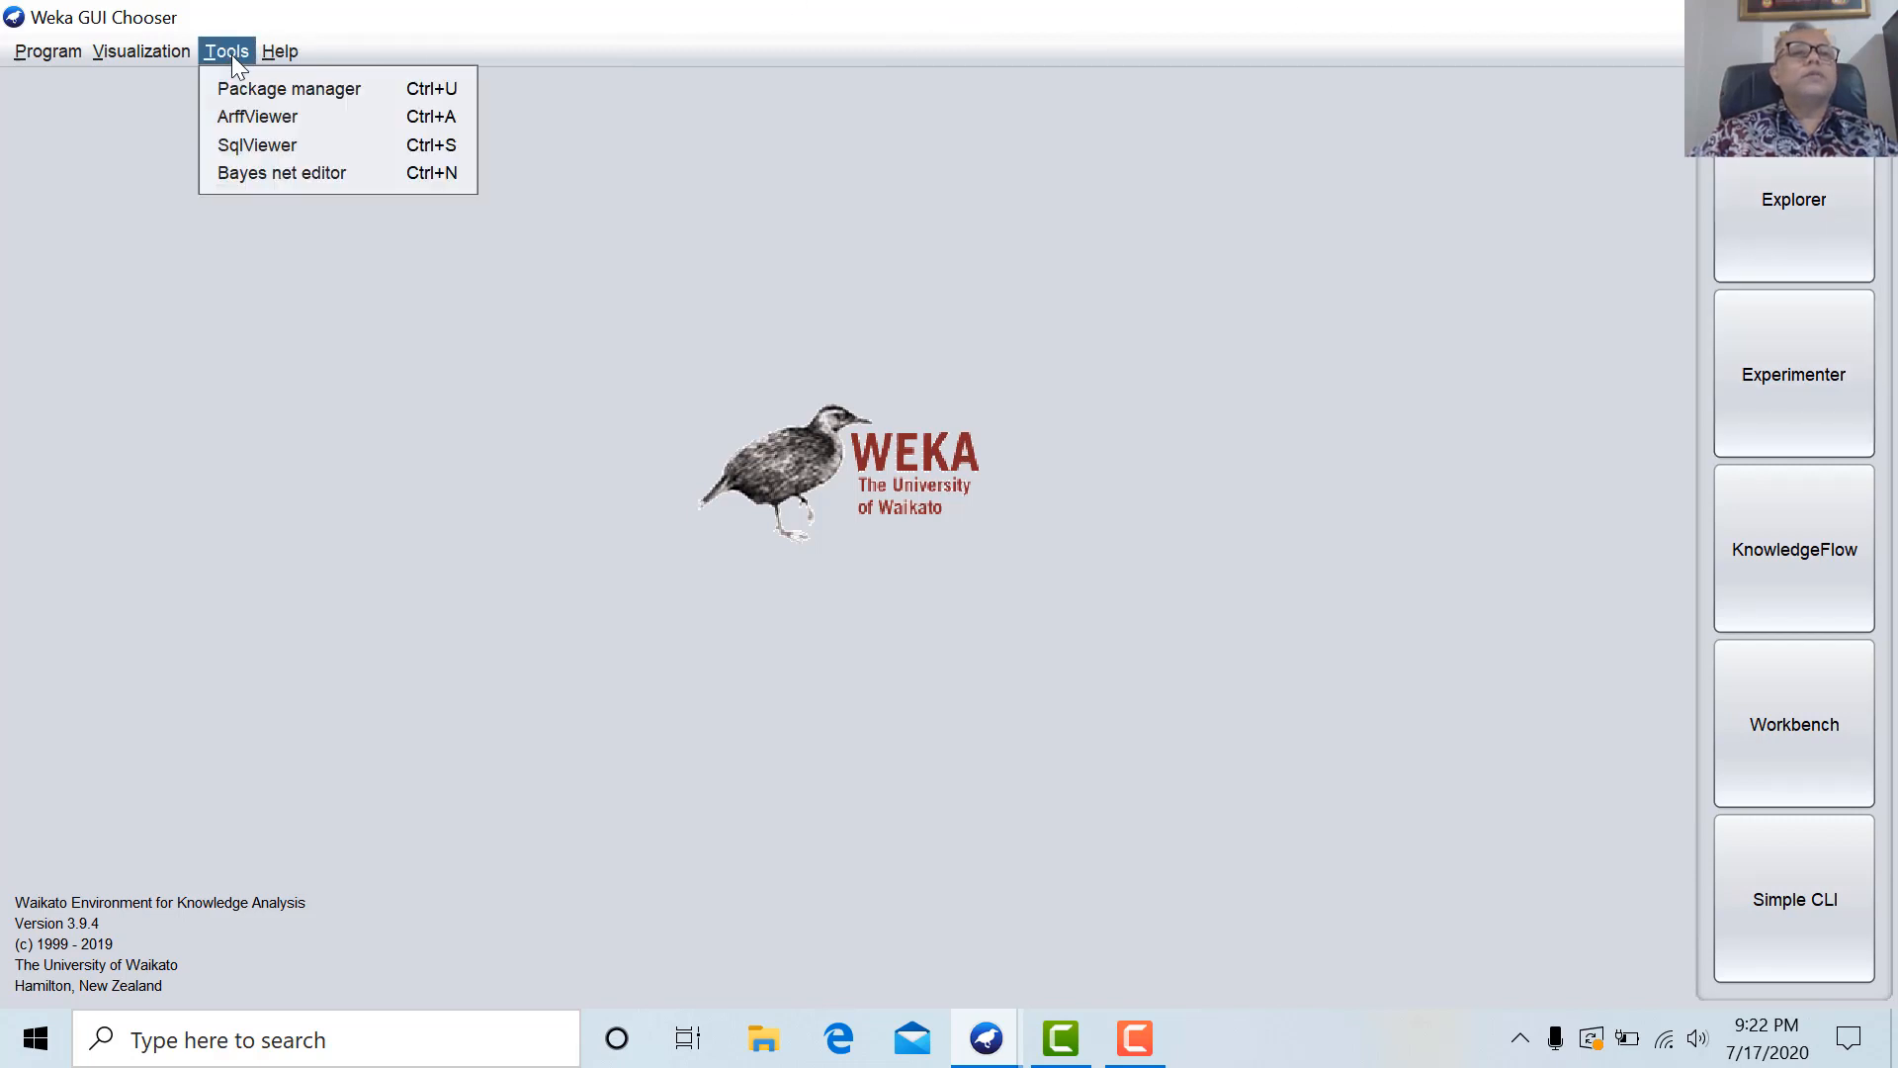
click(253, 116)
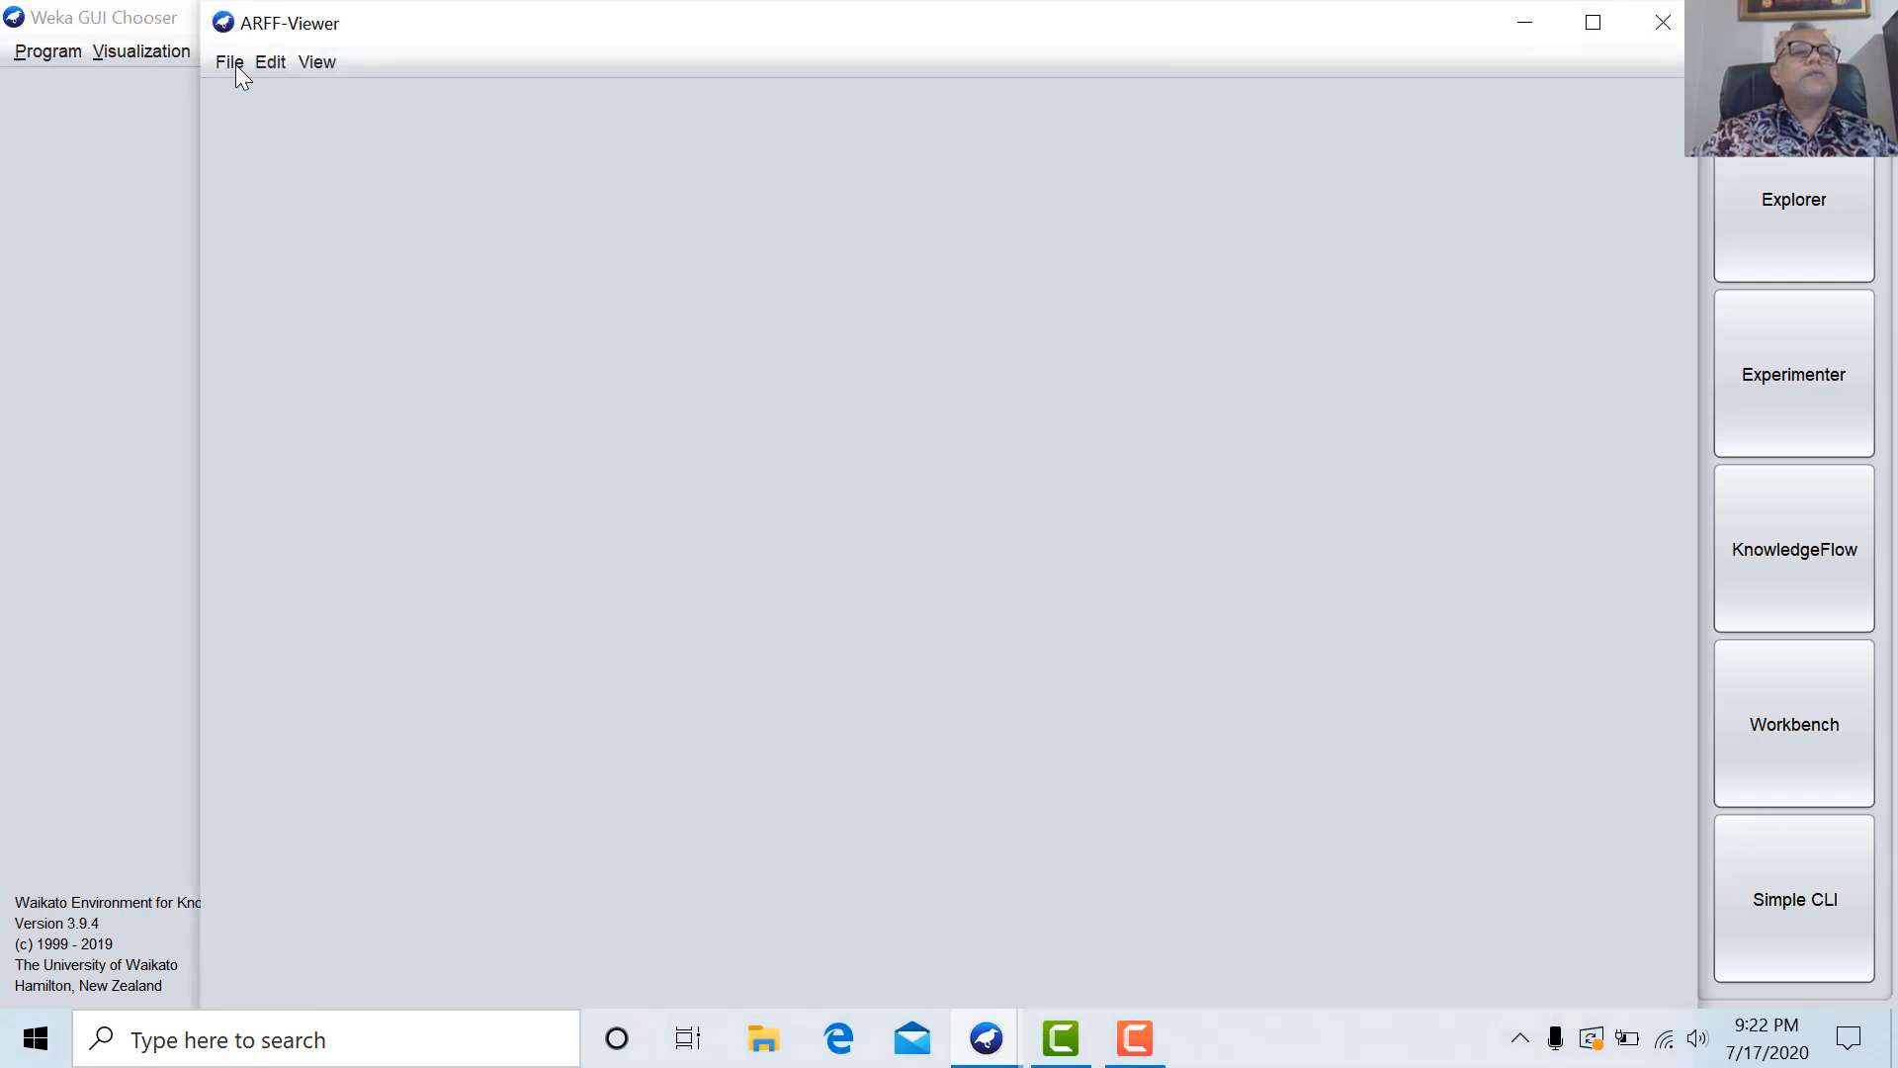
Open hasil-cluster.arff from D:\Bahan Video S3 in the ARFF viewer.
click(231, 63)
click(283, 103)
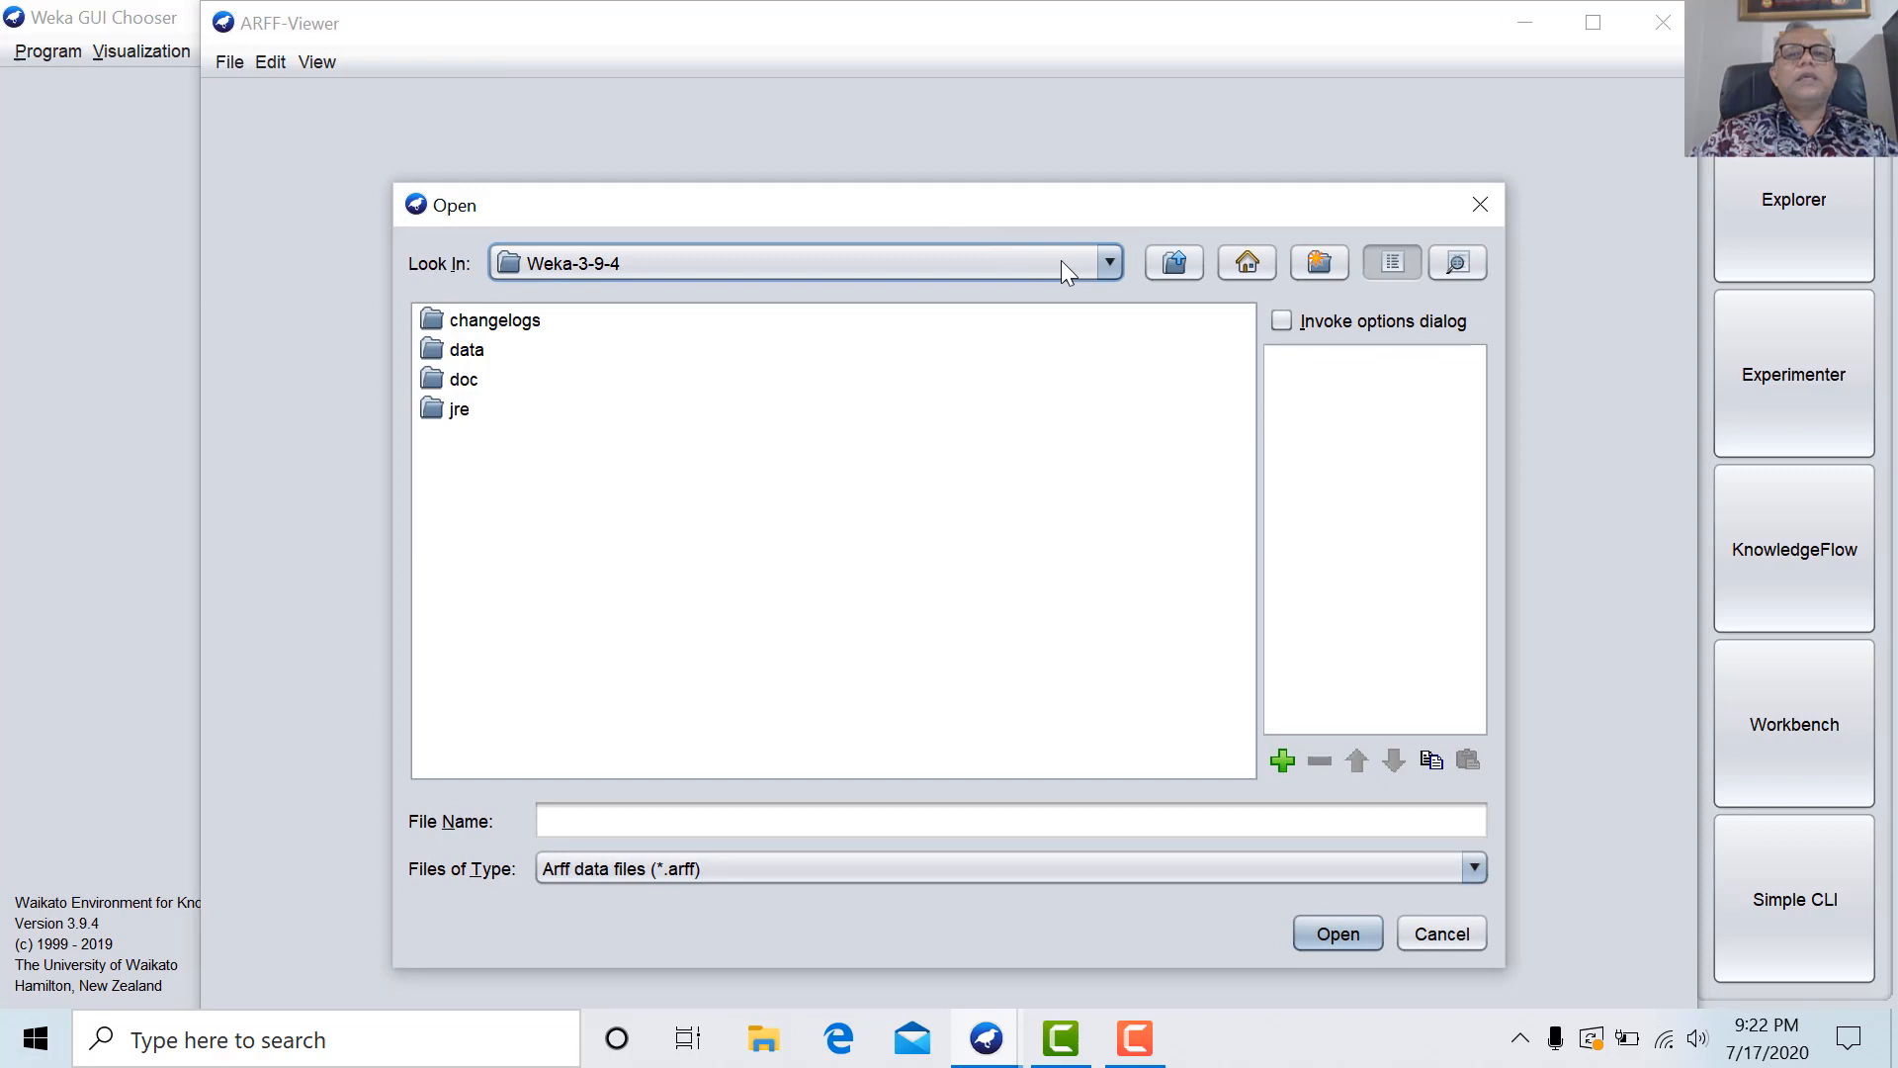
click(1114, 267)
click(1050, 363)
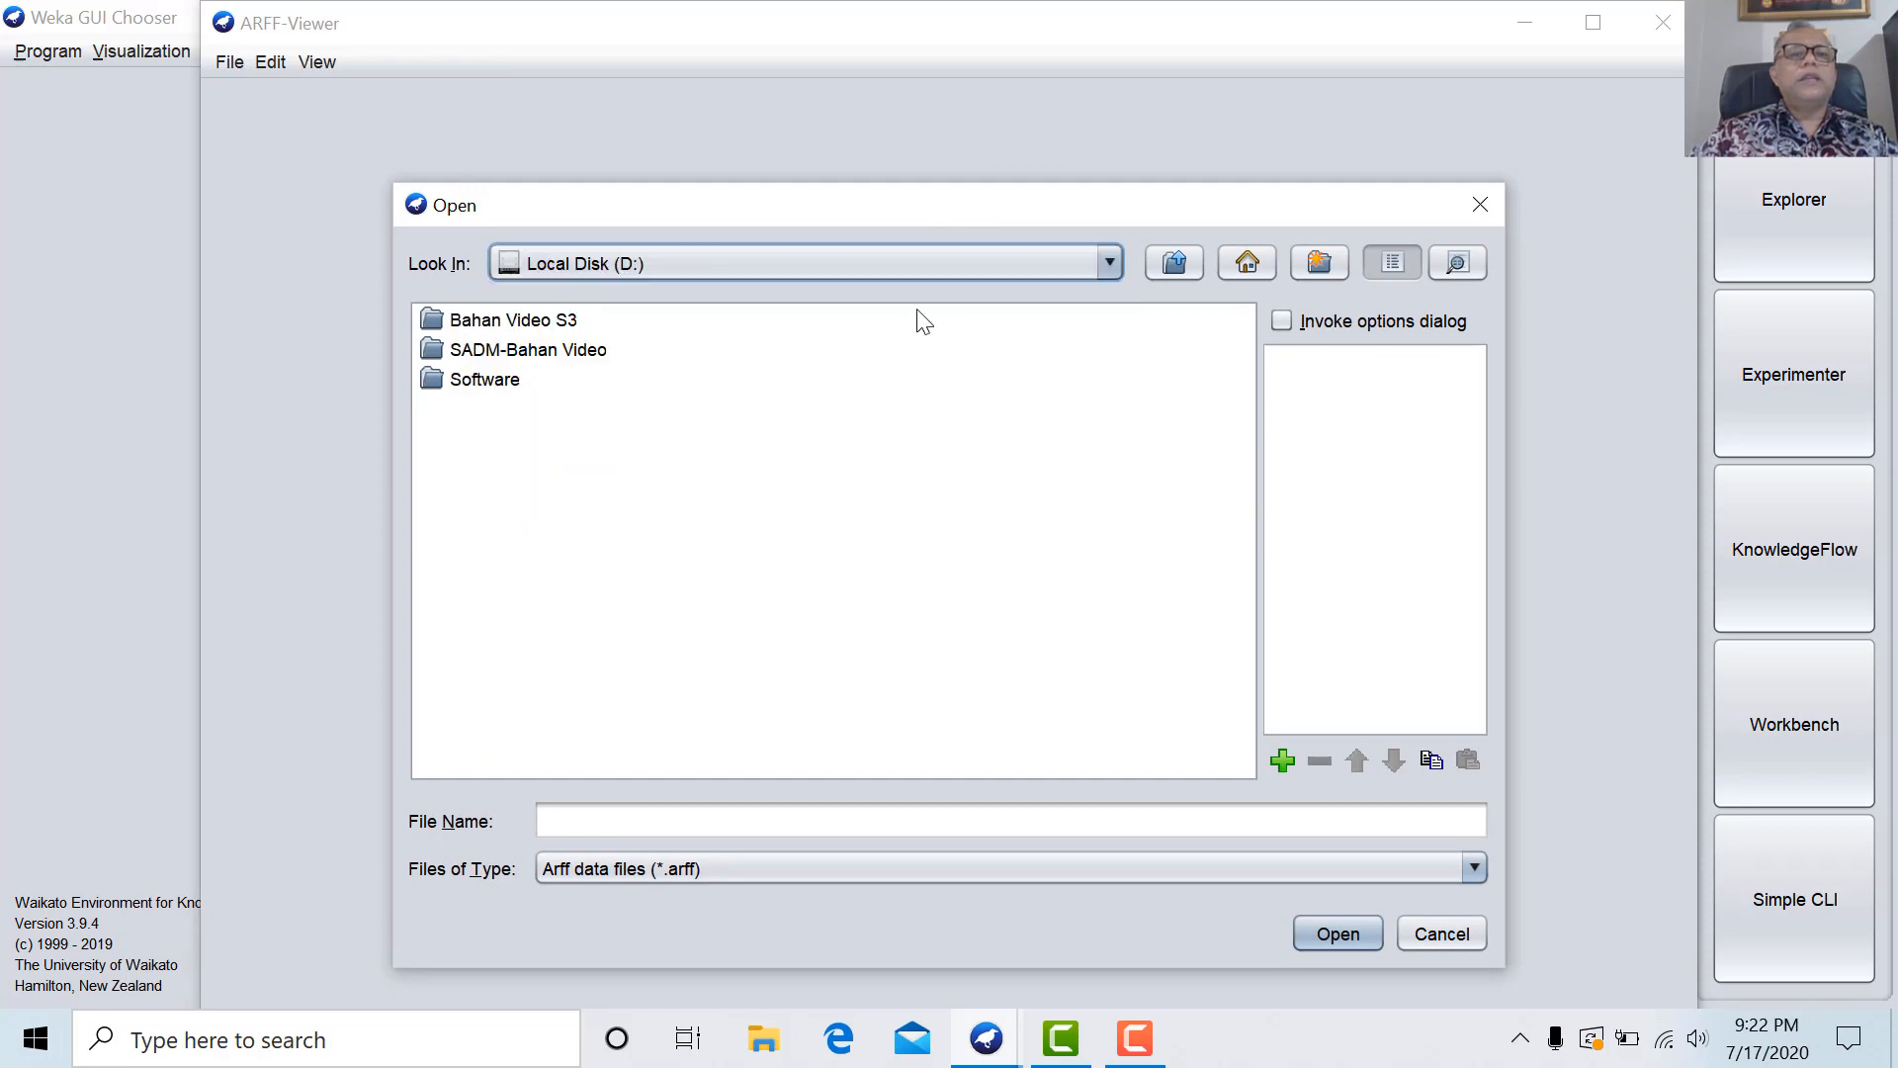
double_click(556, 323)
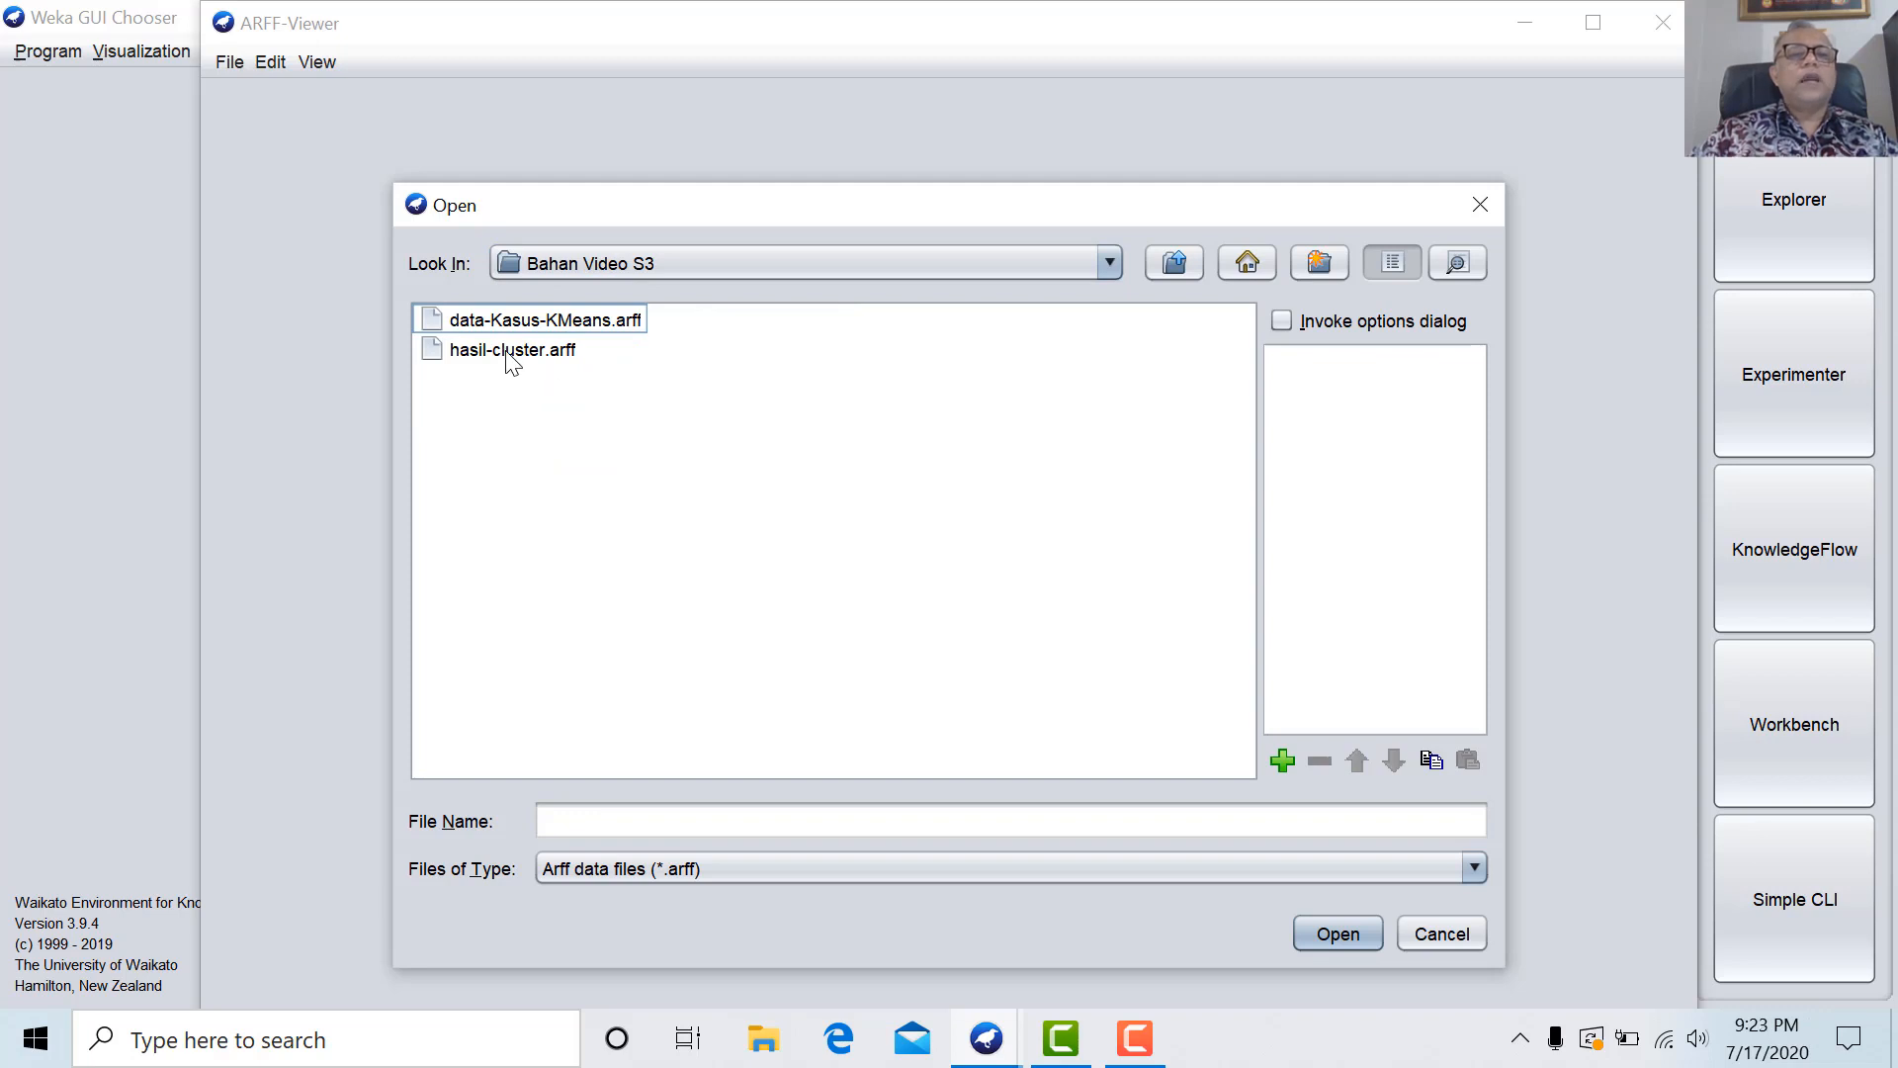
double_click(507, 352)
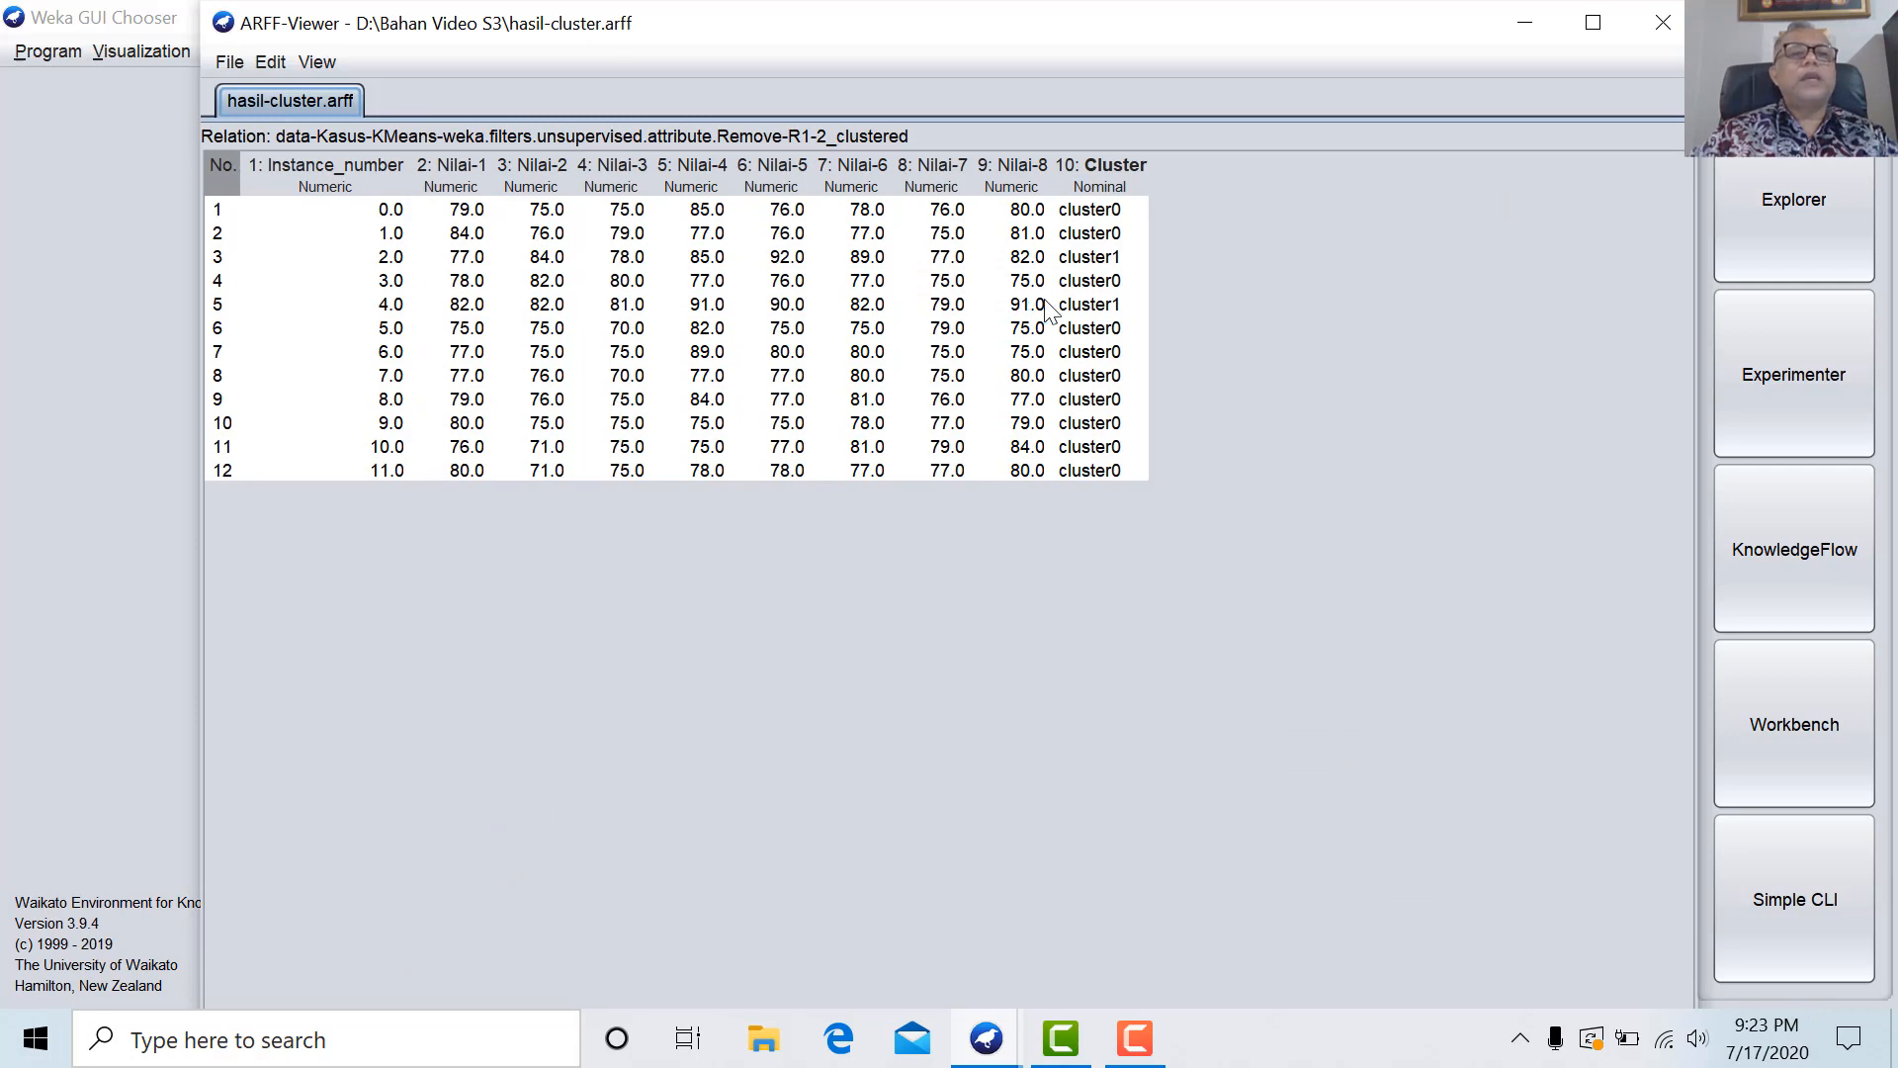
Save the clustered dataset as a CSV file named hasil-cluster in the Bahan Video S3 folder.
click(230, 62)
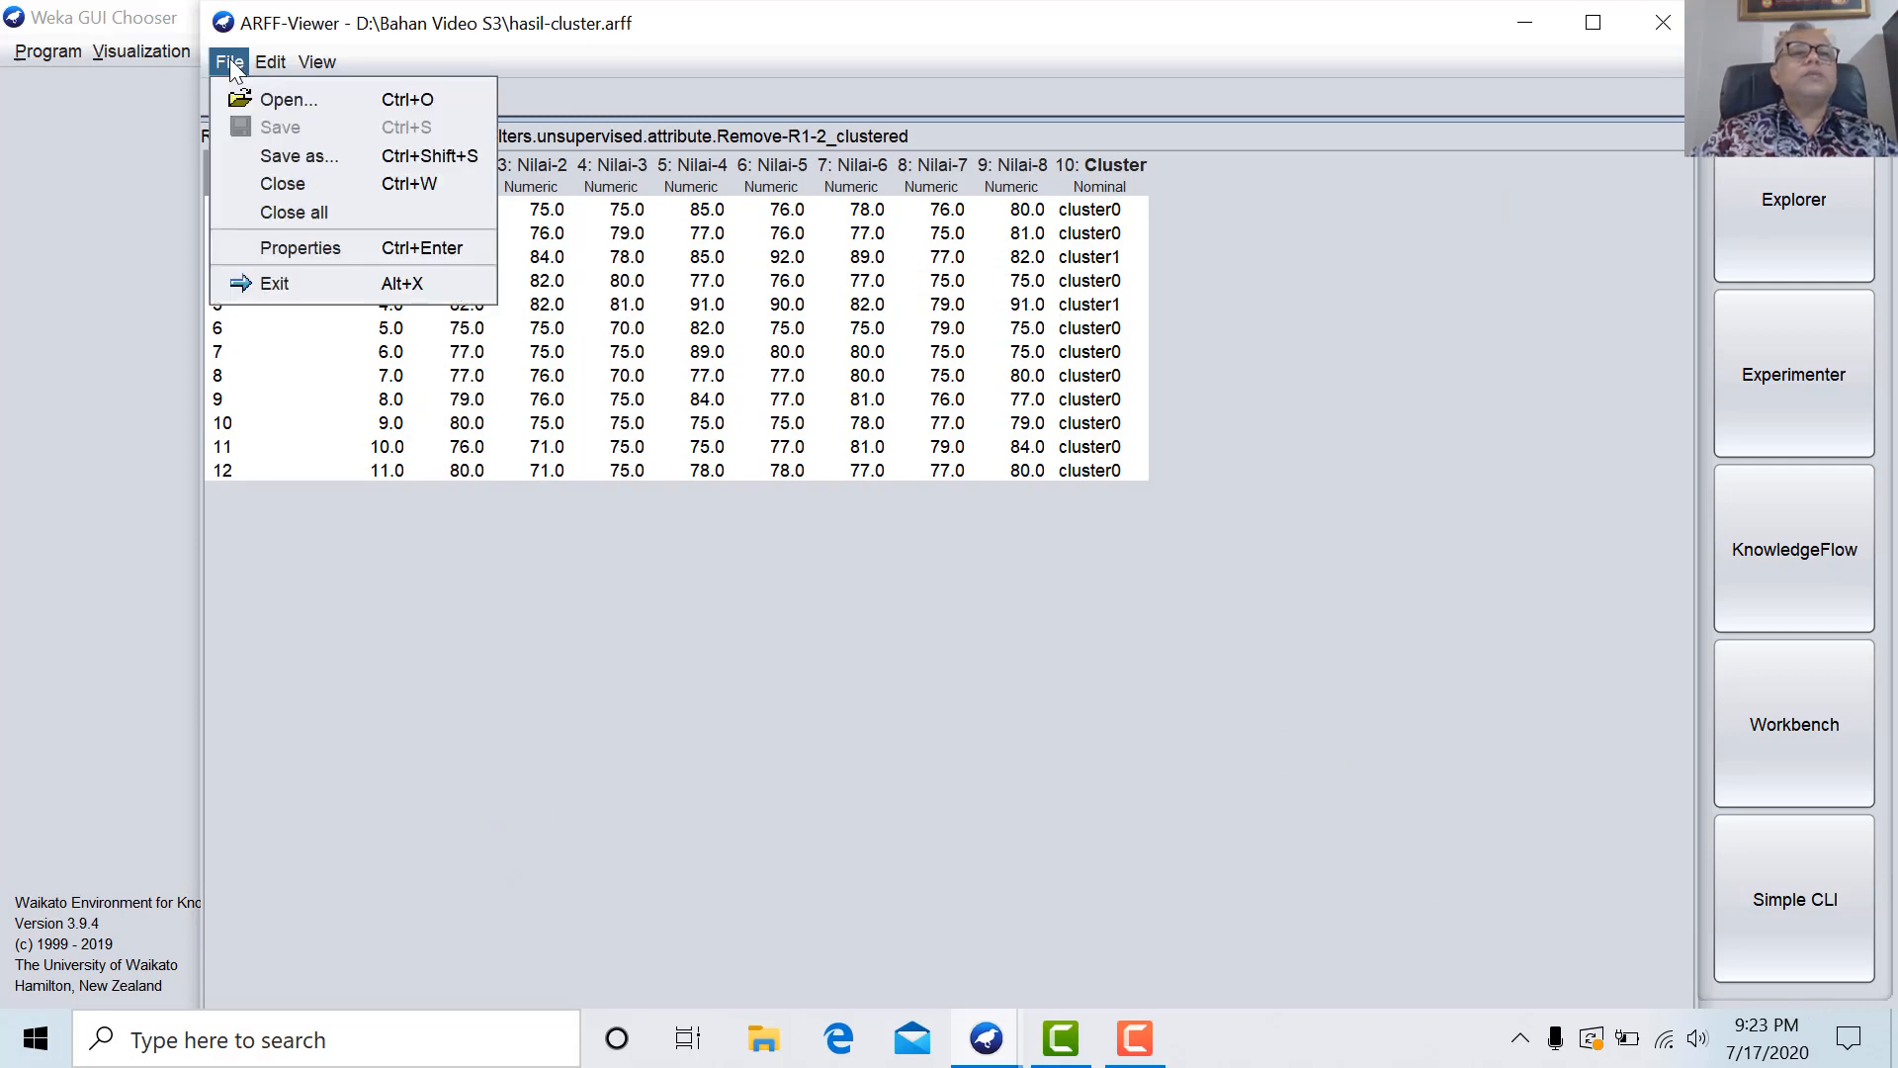
click(277, 154)
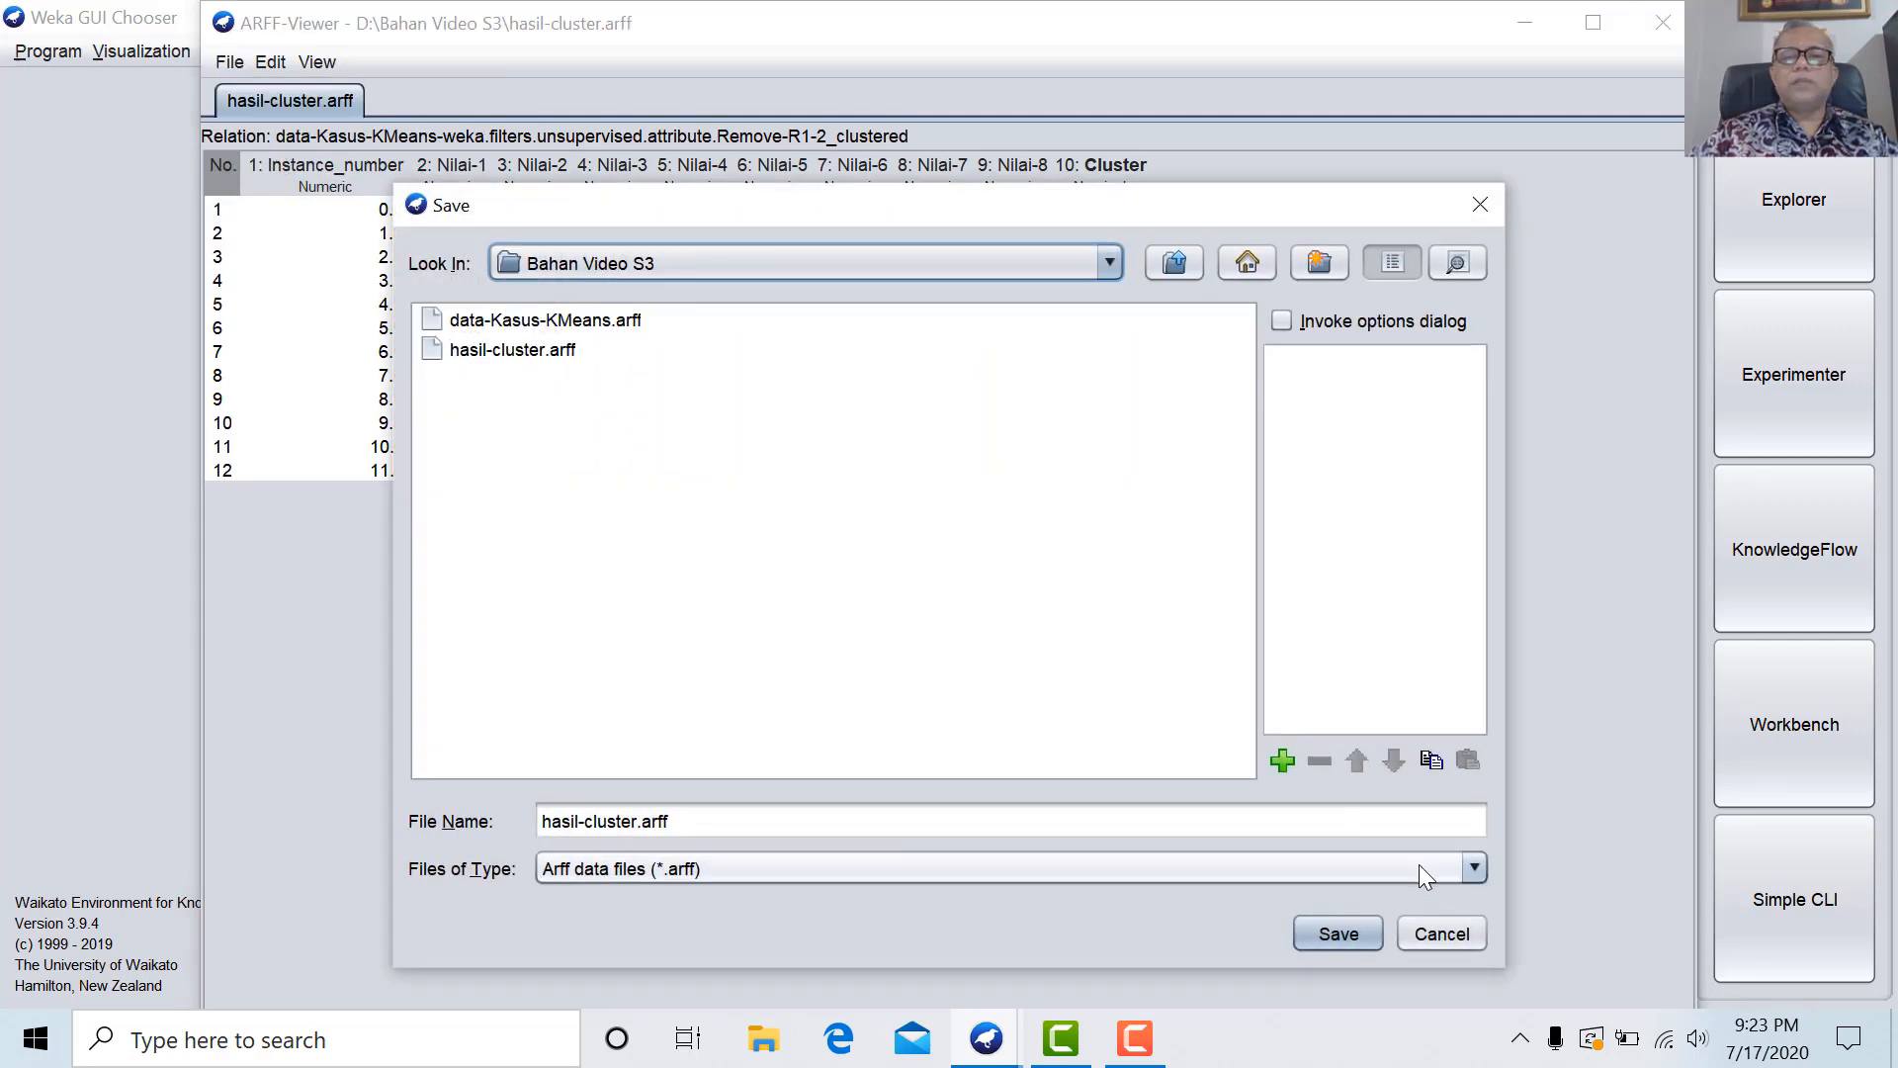
click(1475, 866)
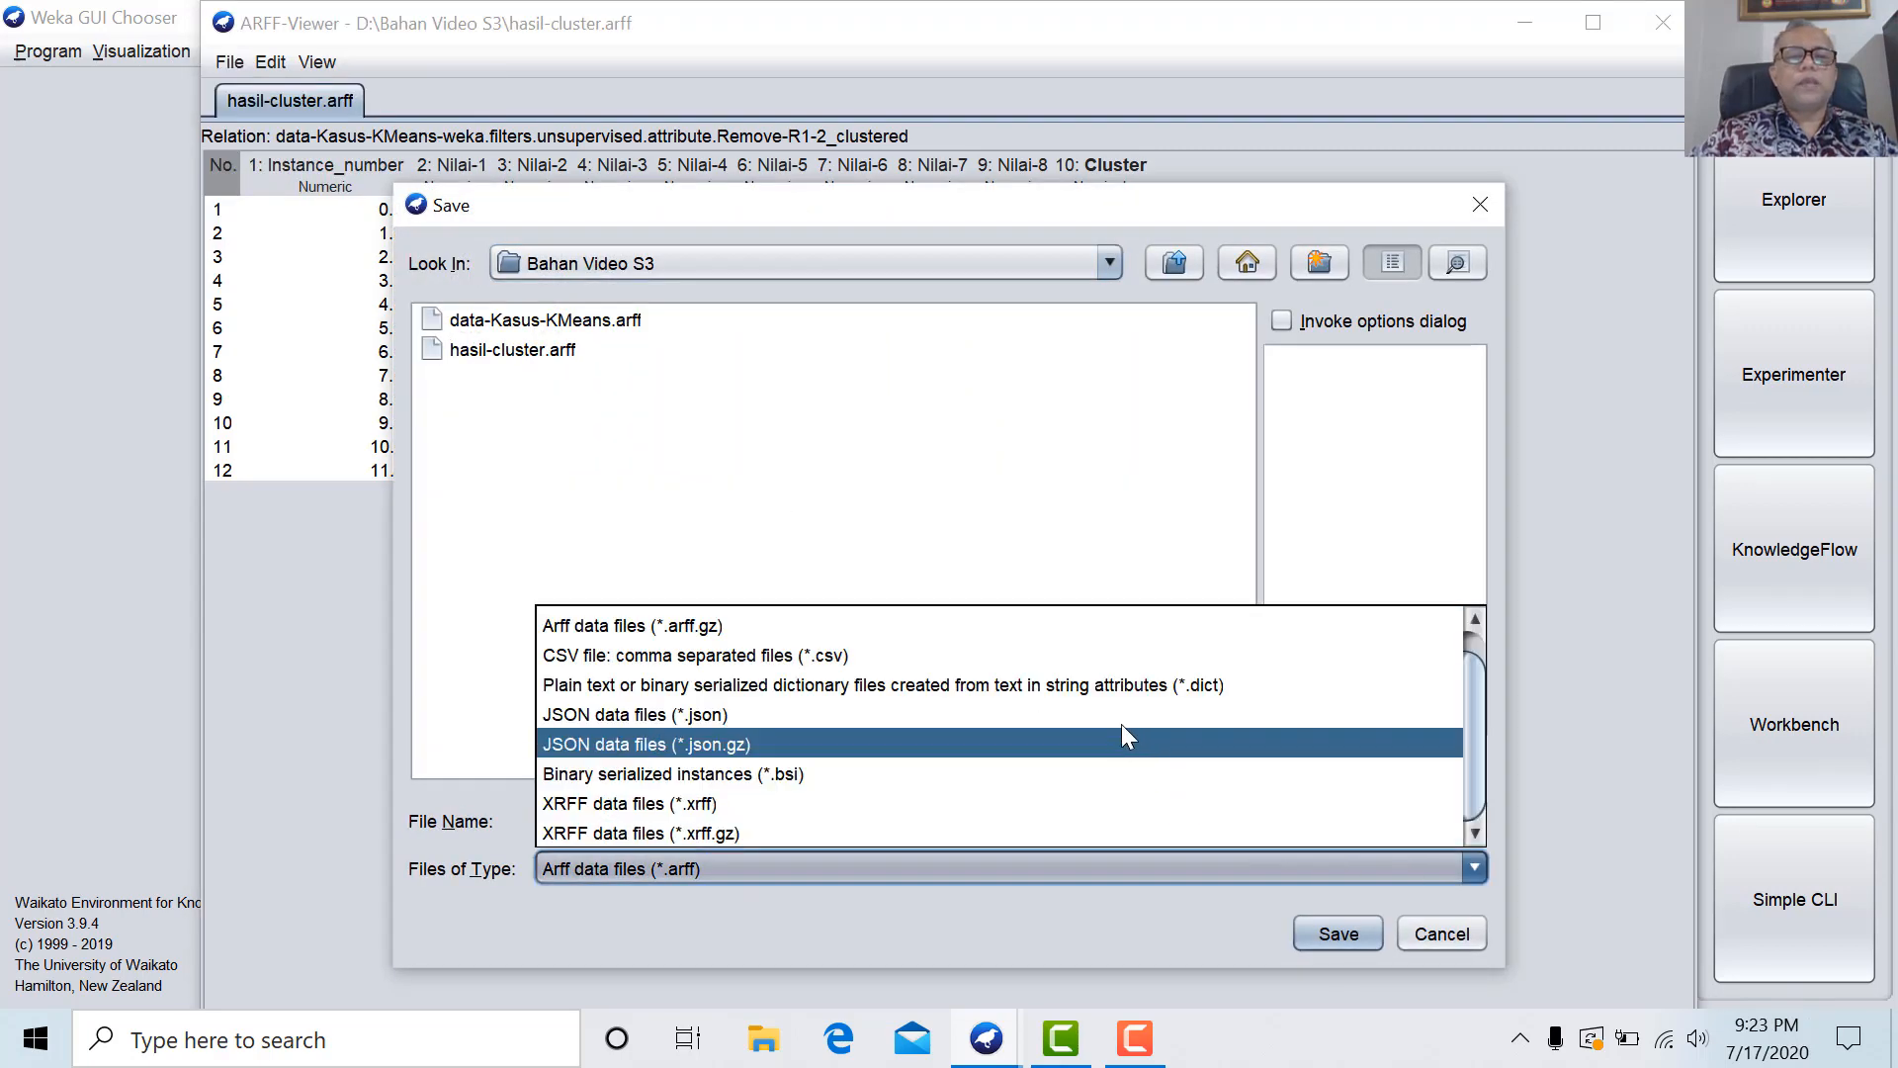
click(1076, 652)
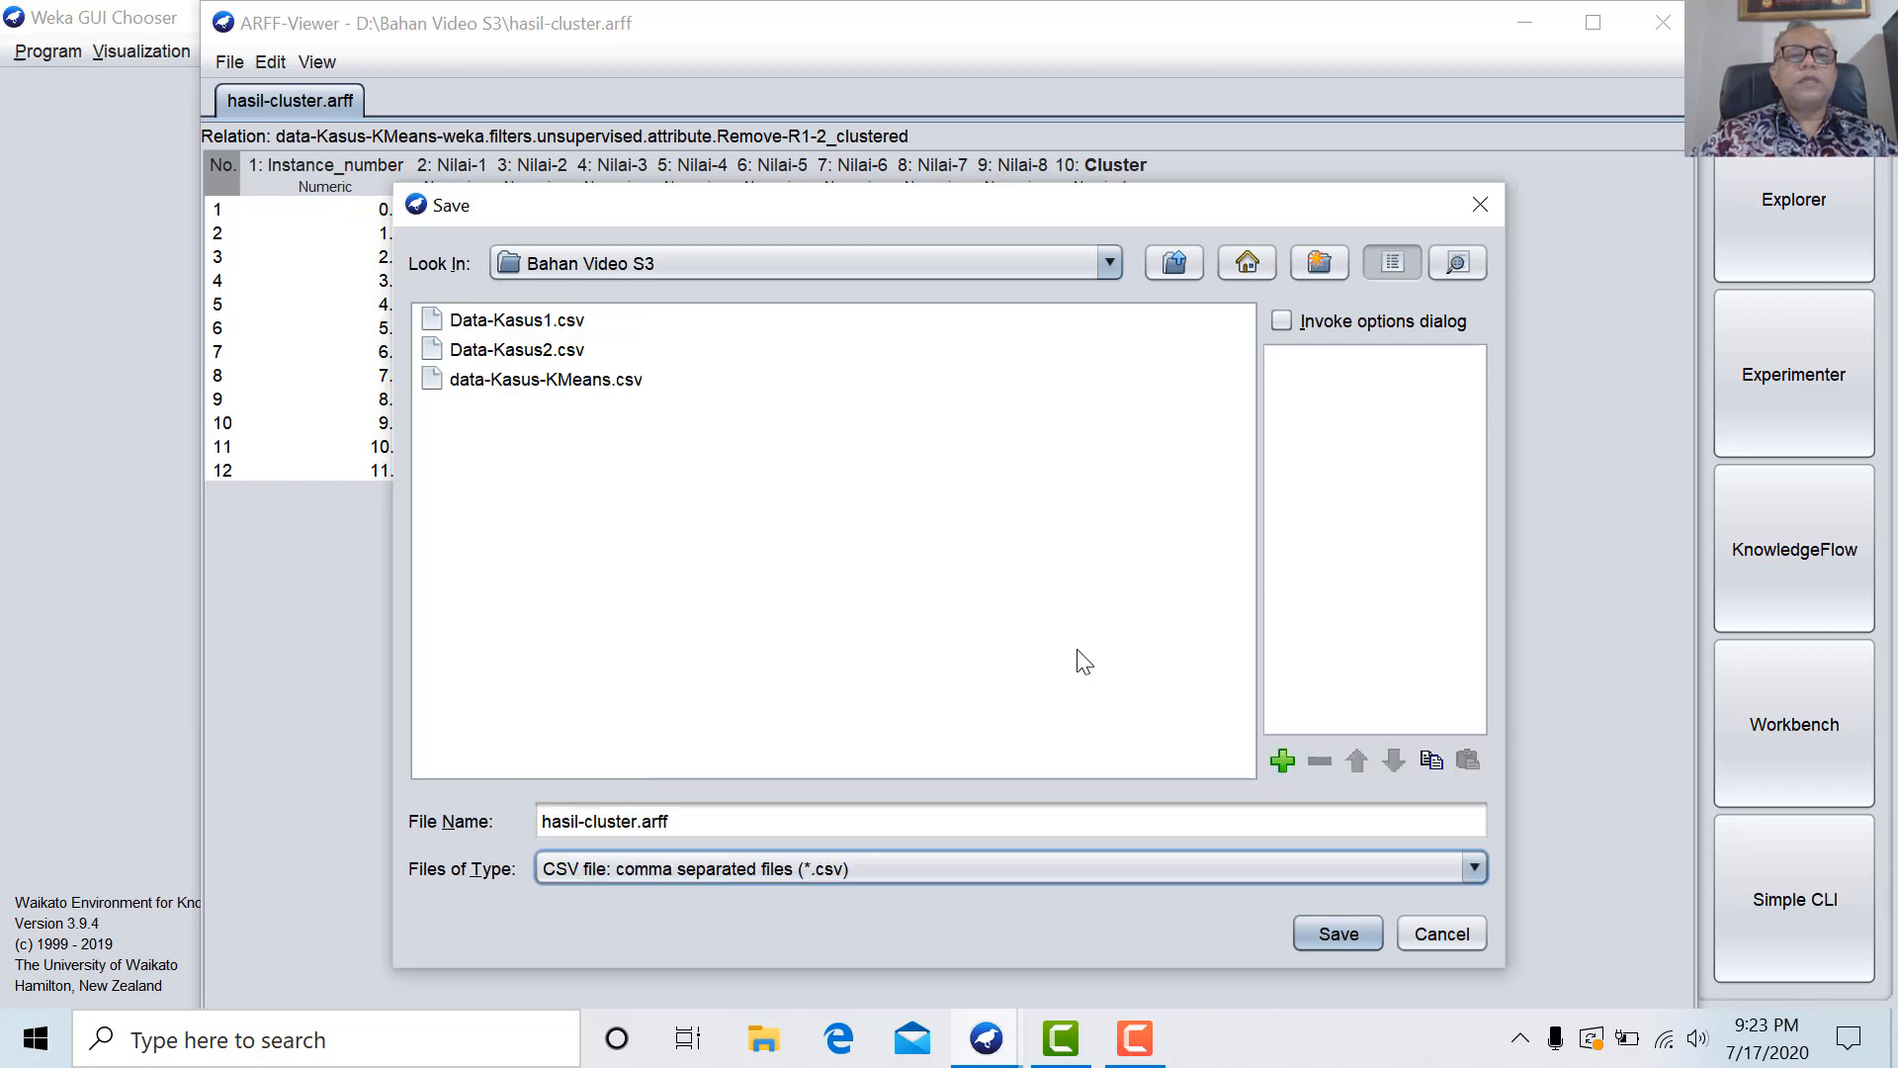
click(696, 812)
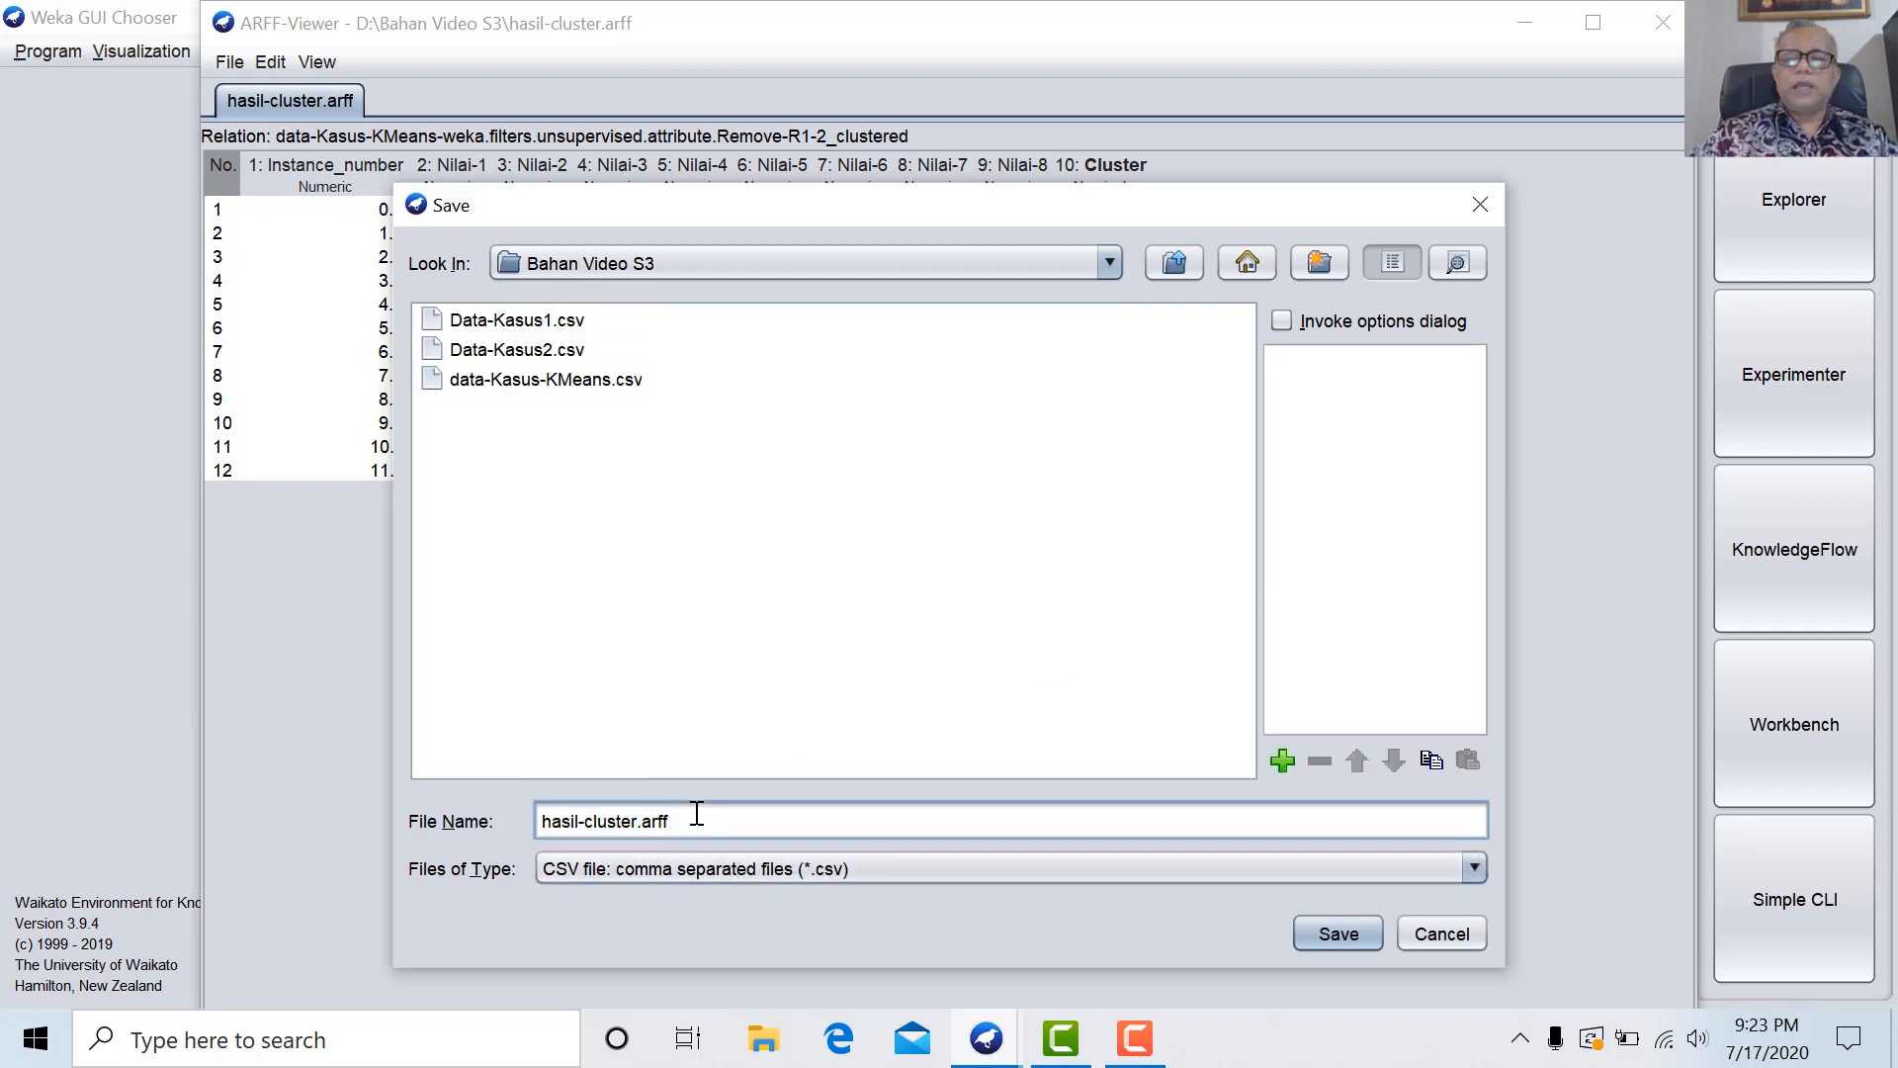
key(BackSpace)
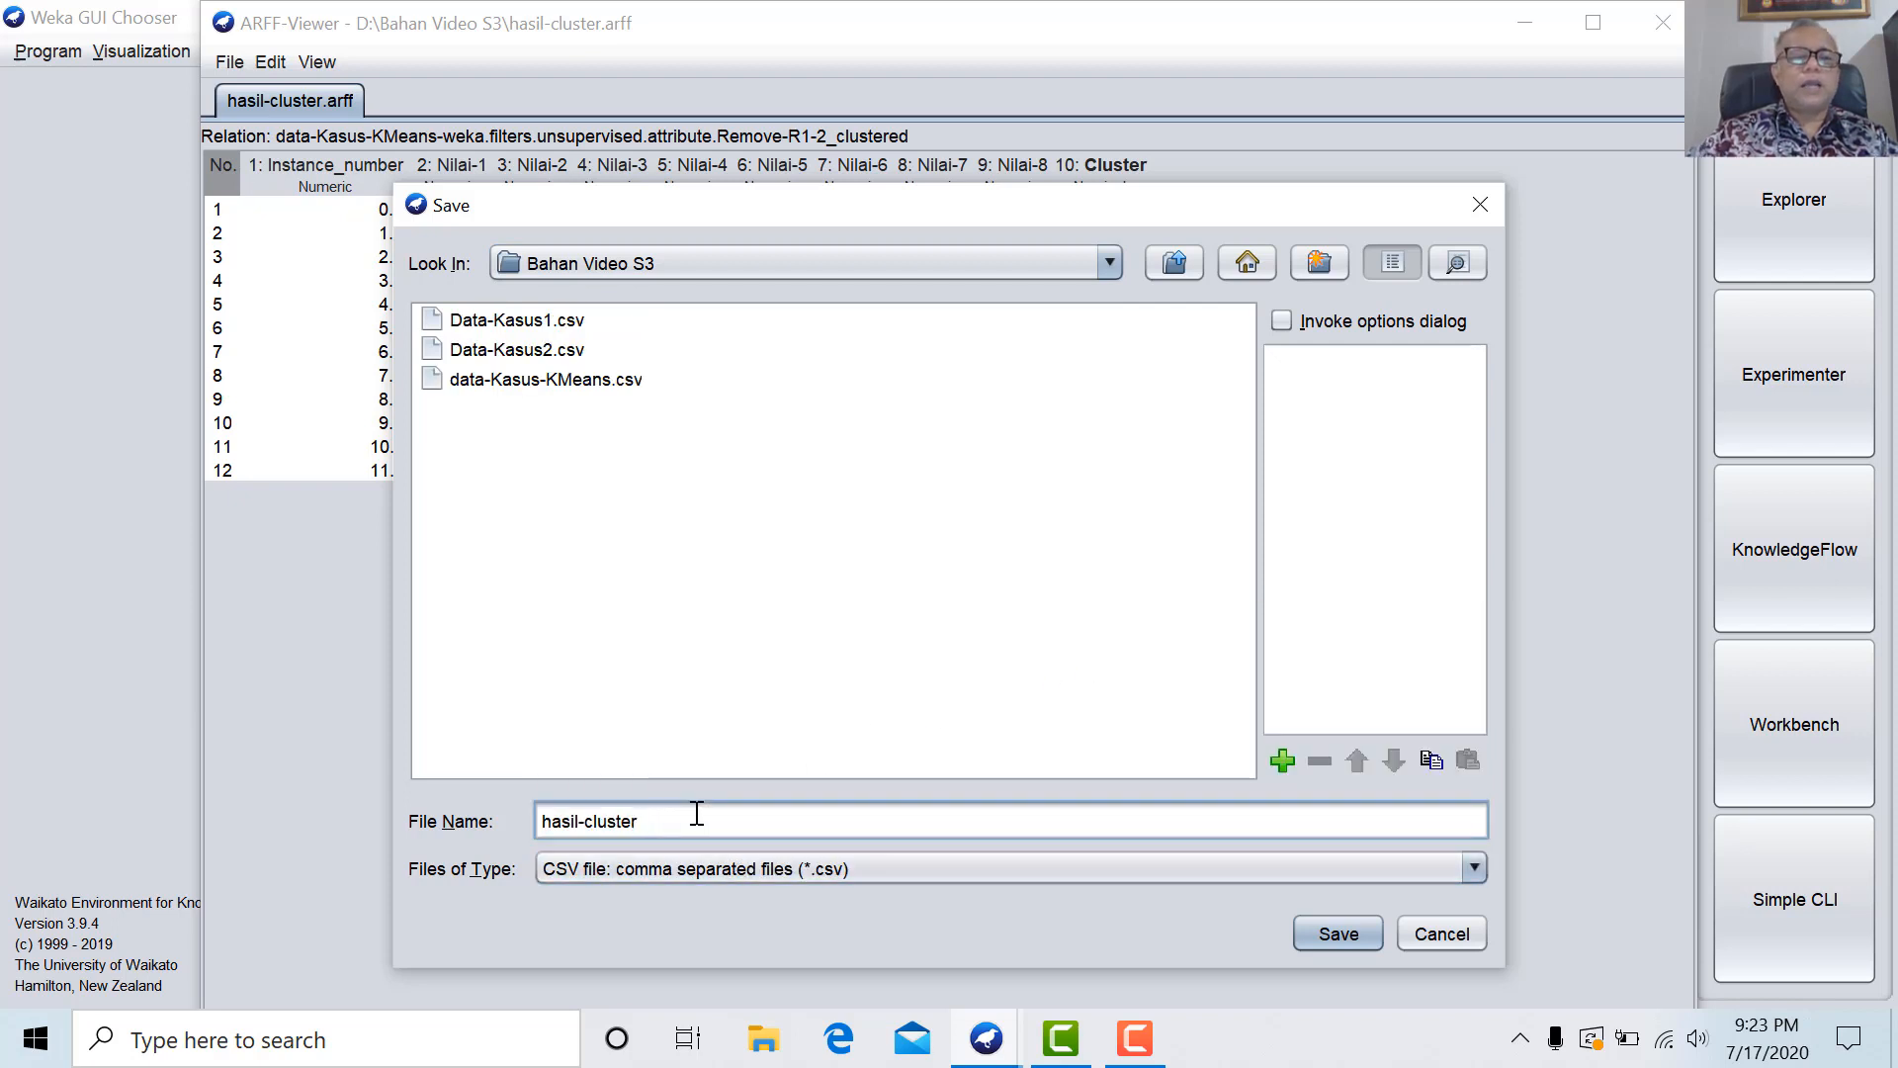
click(1319, 935)
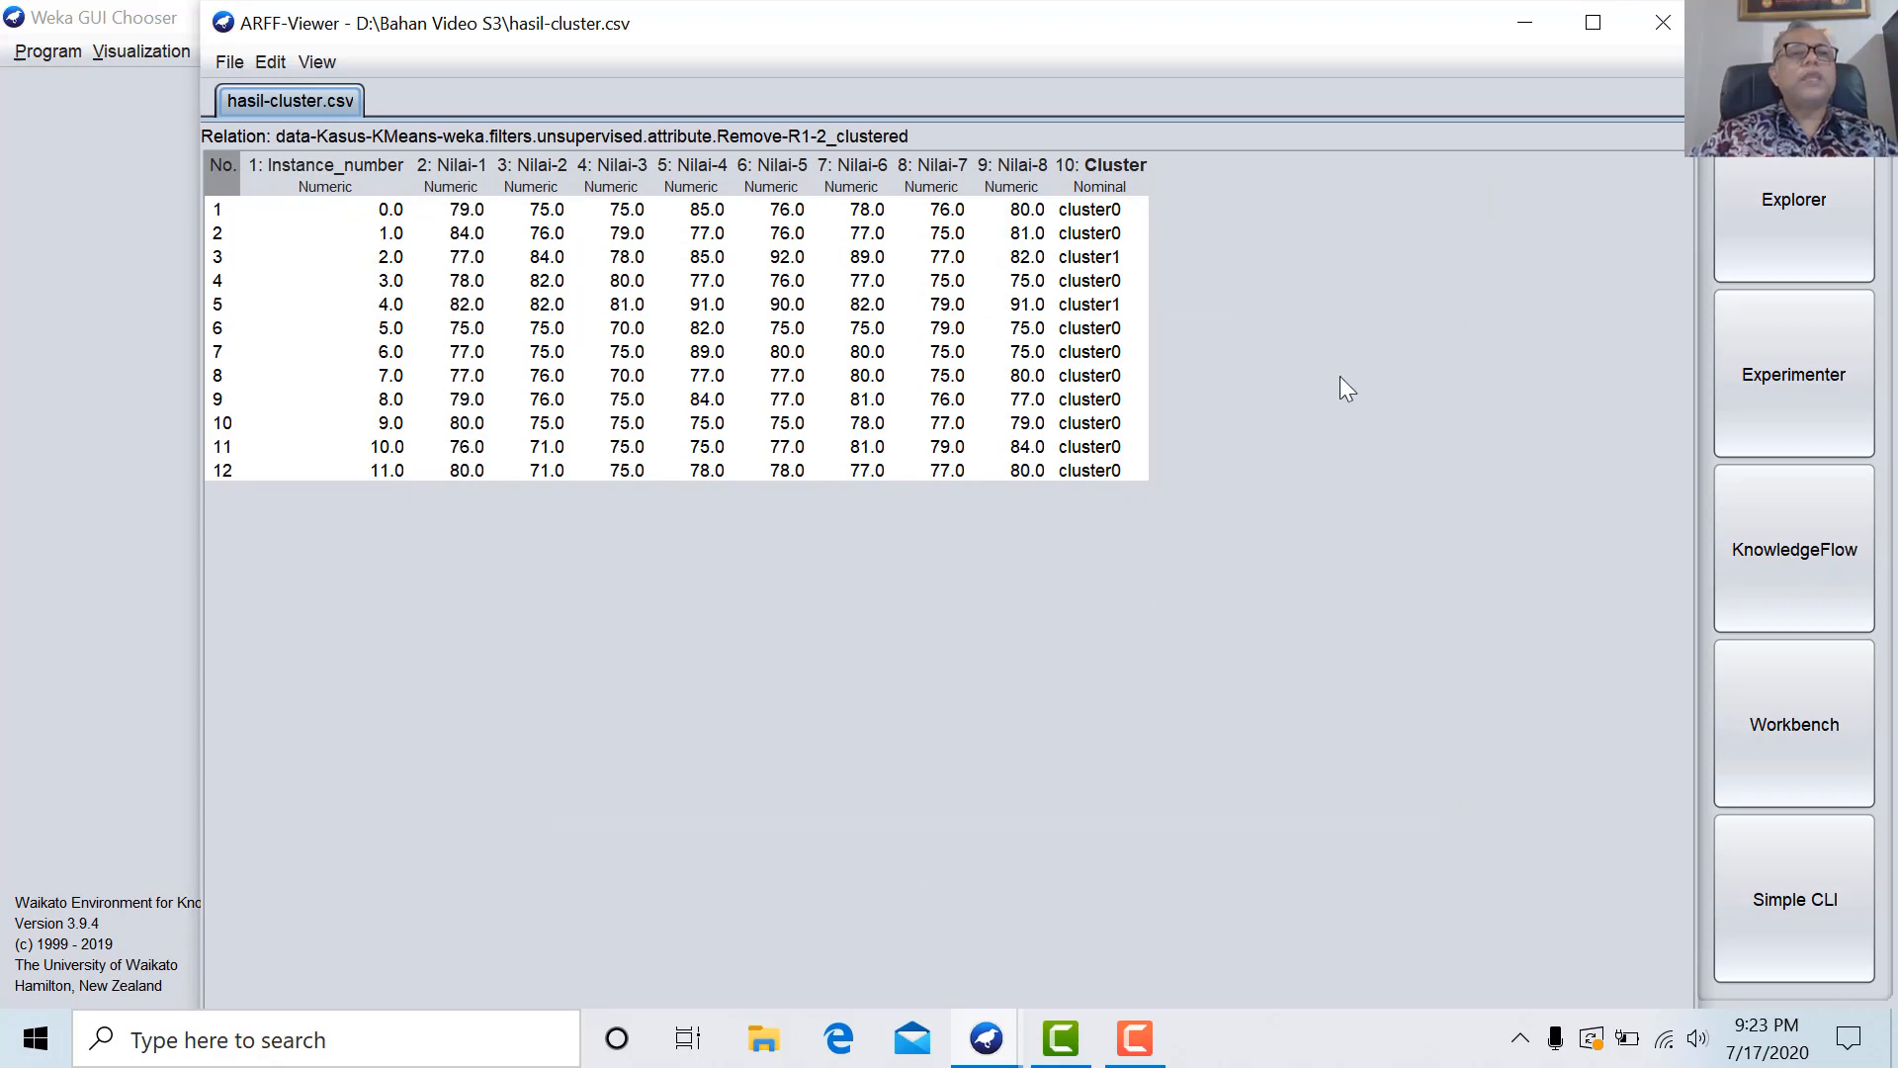
Close the ARFF viewer and the Weka GUI Chooser, confirming each closure.
click(1662, 23)
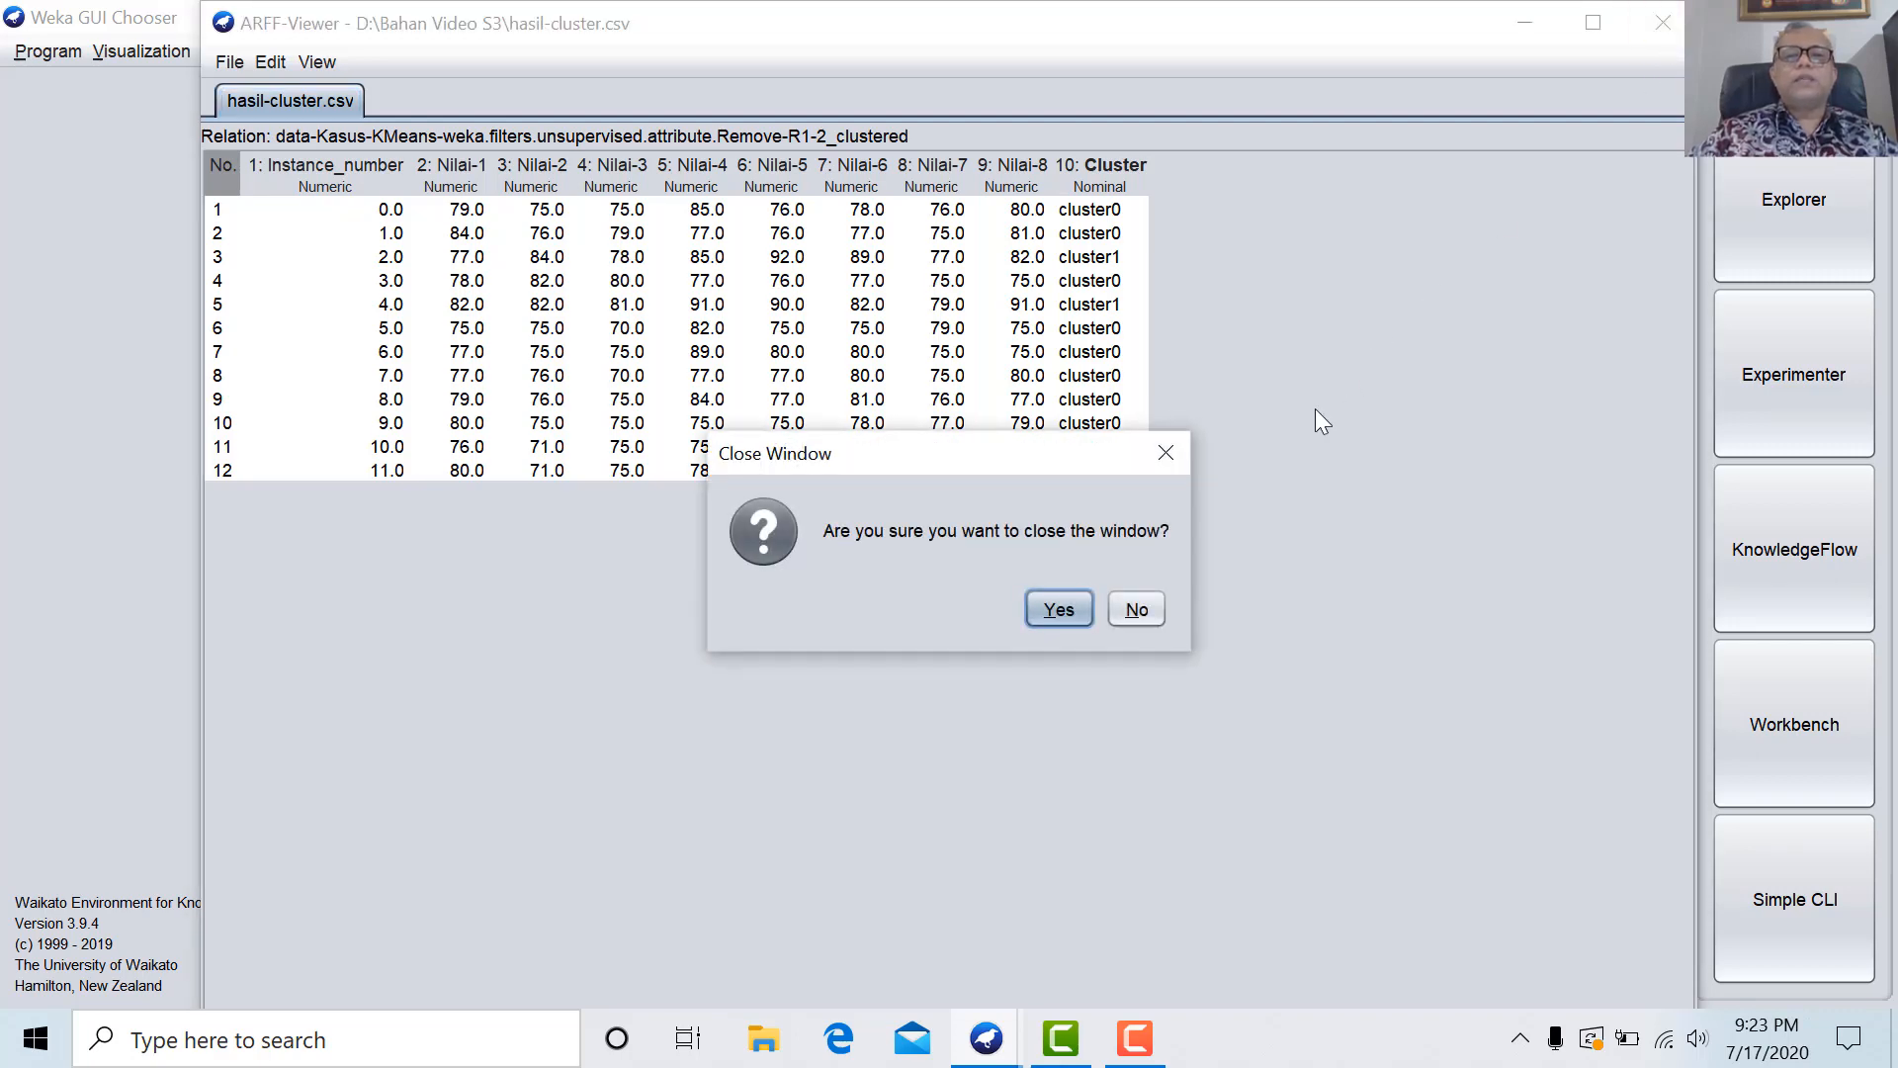
click(1065, 613)
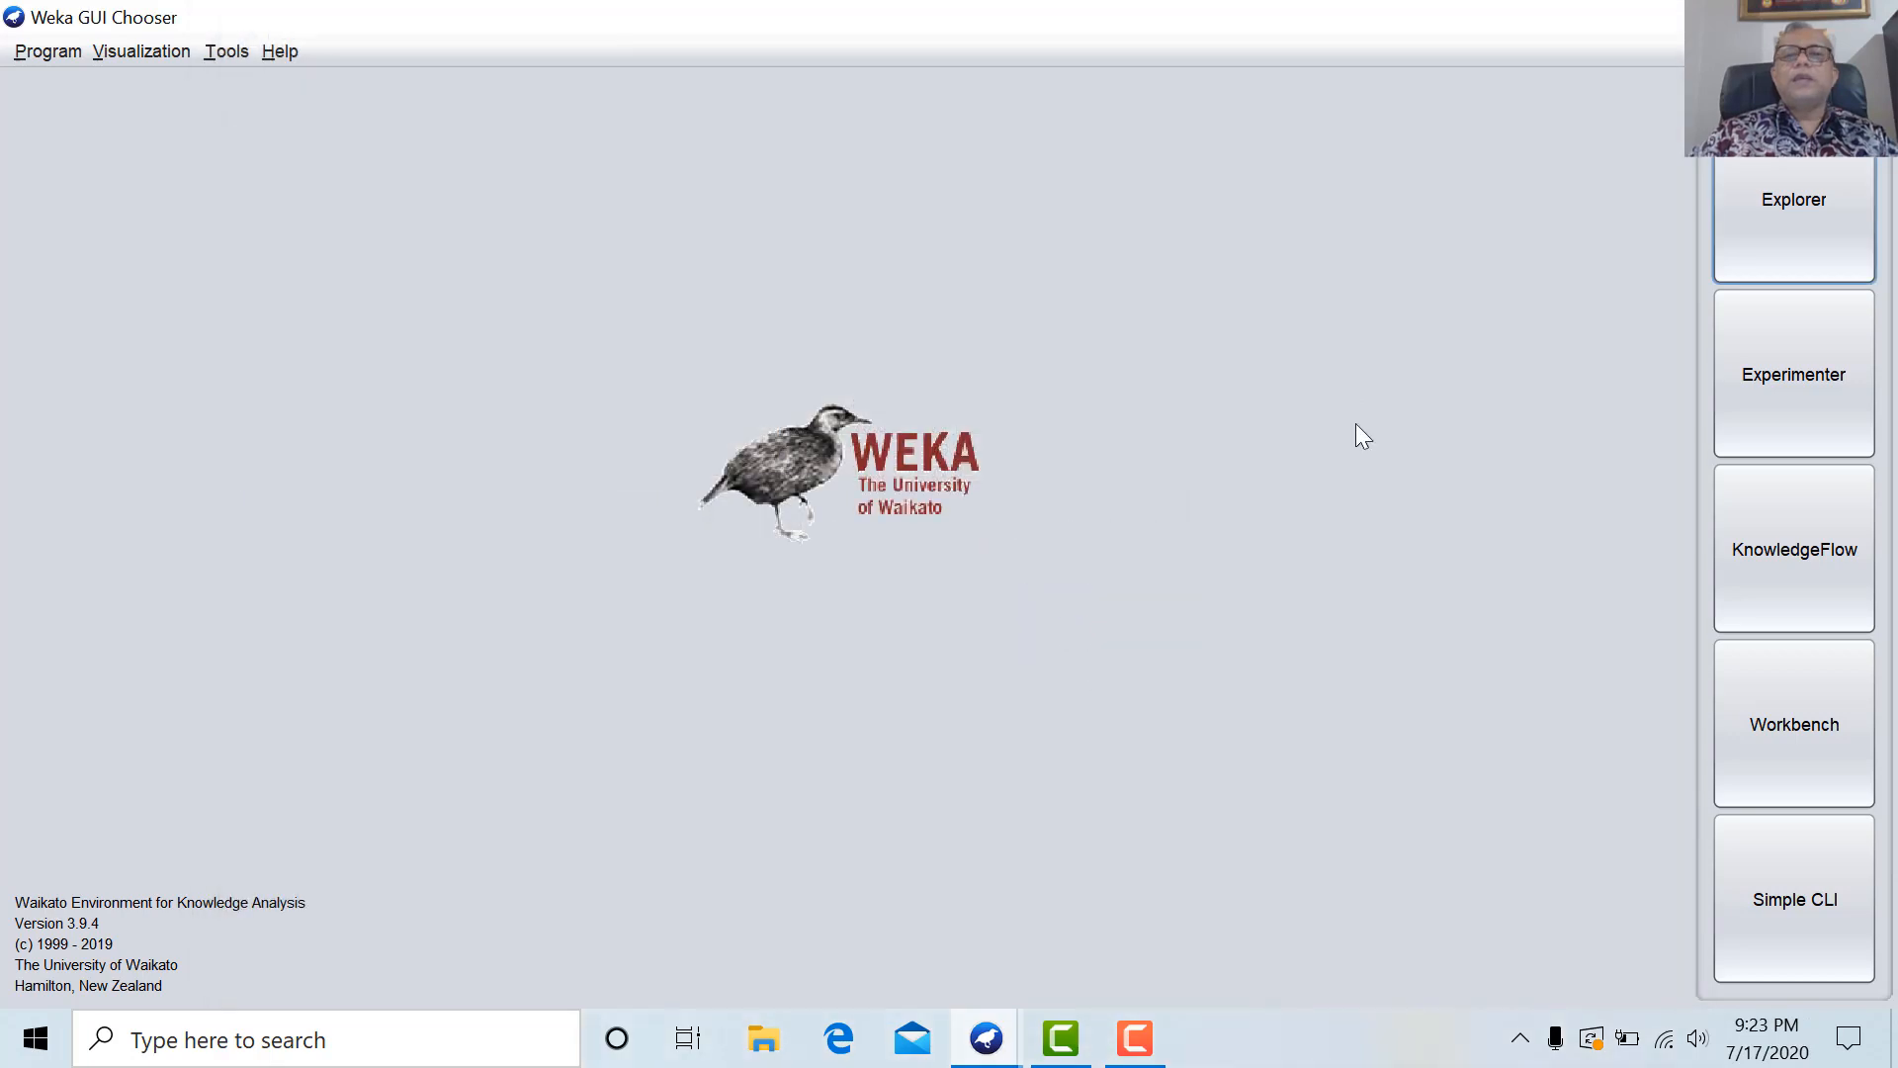
click(1866, 18)
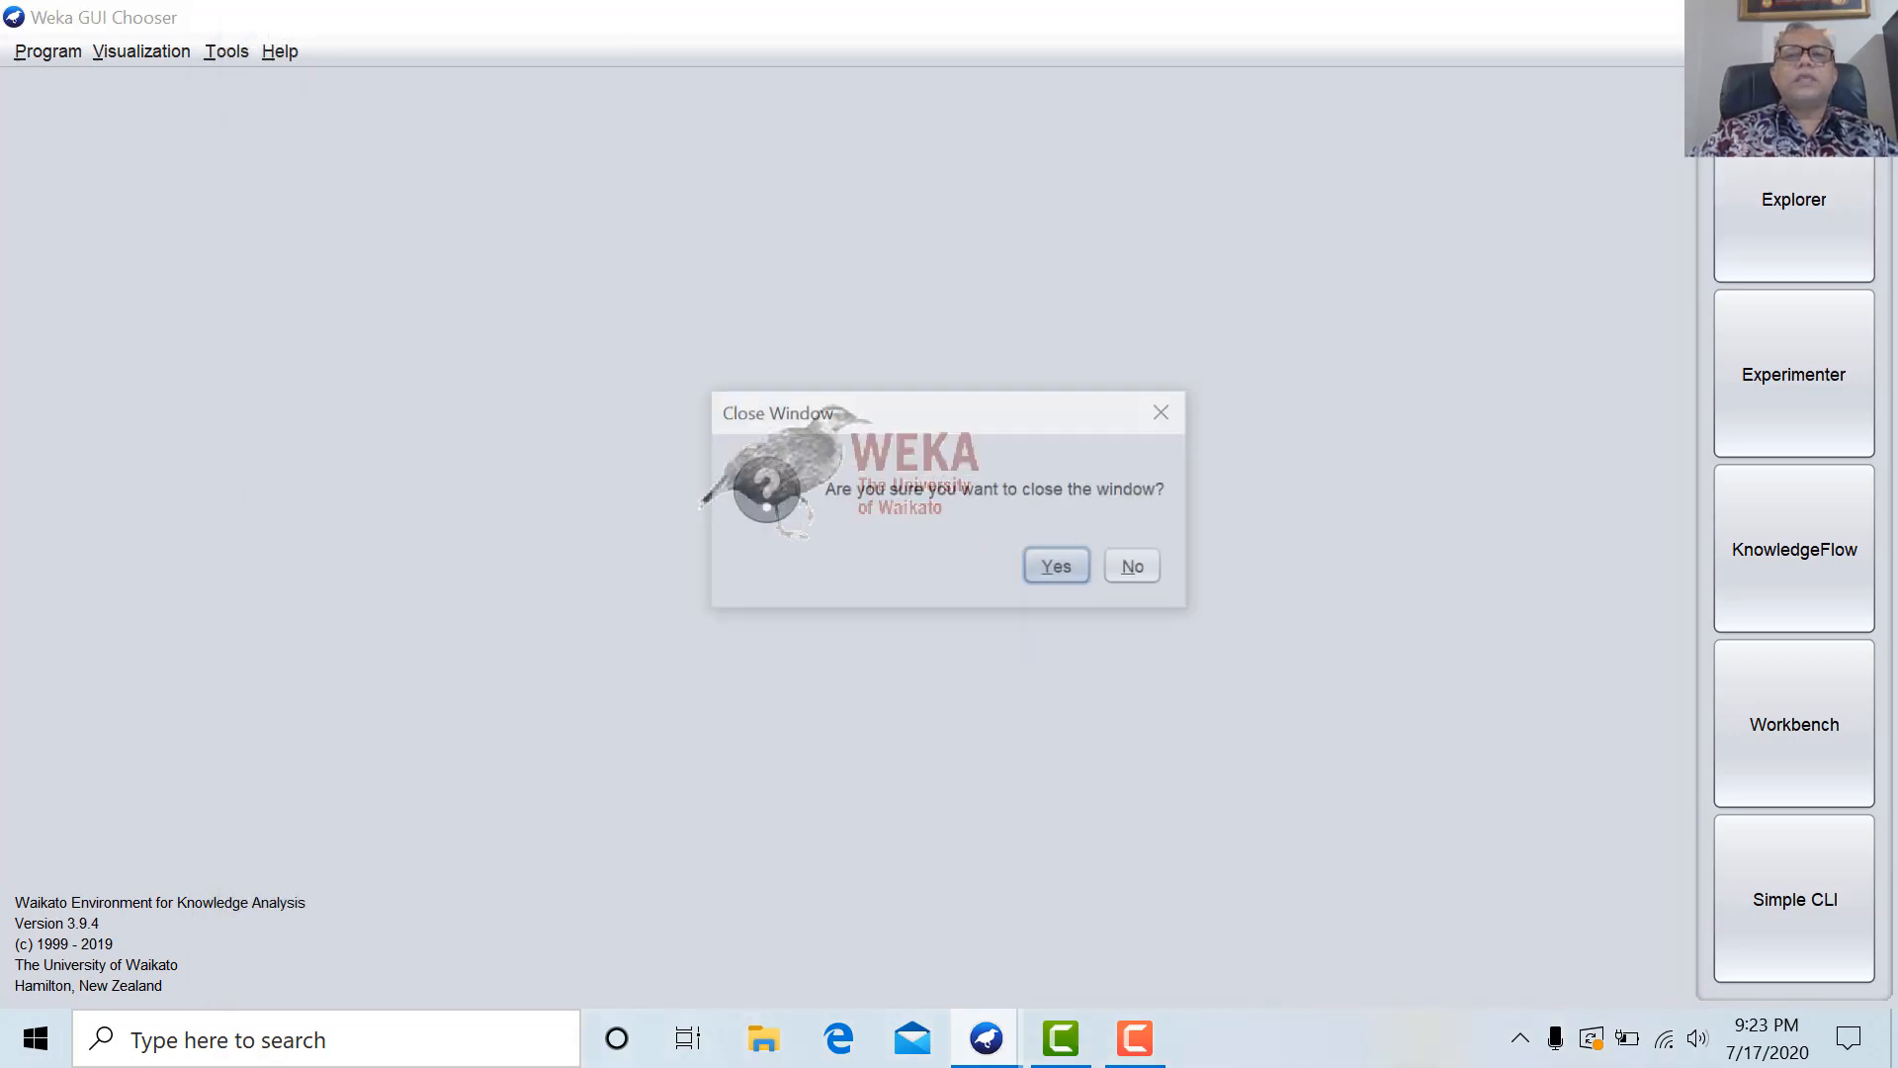
click(1074, 563)
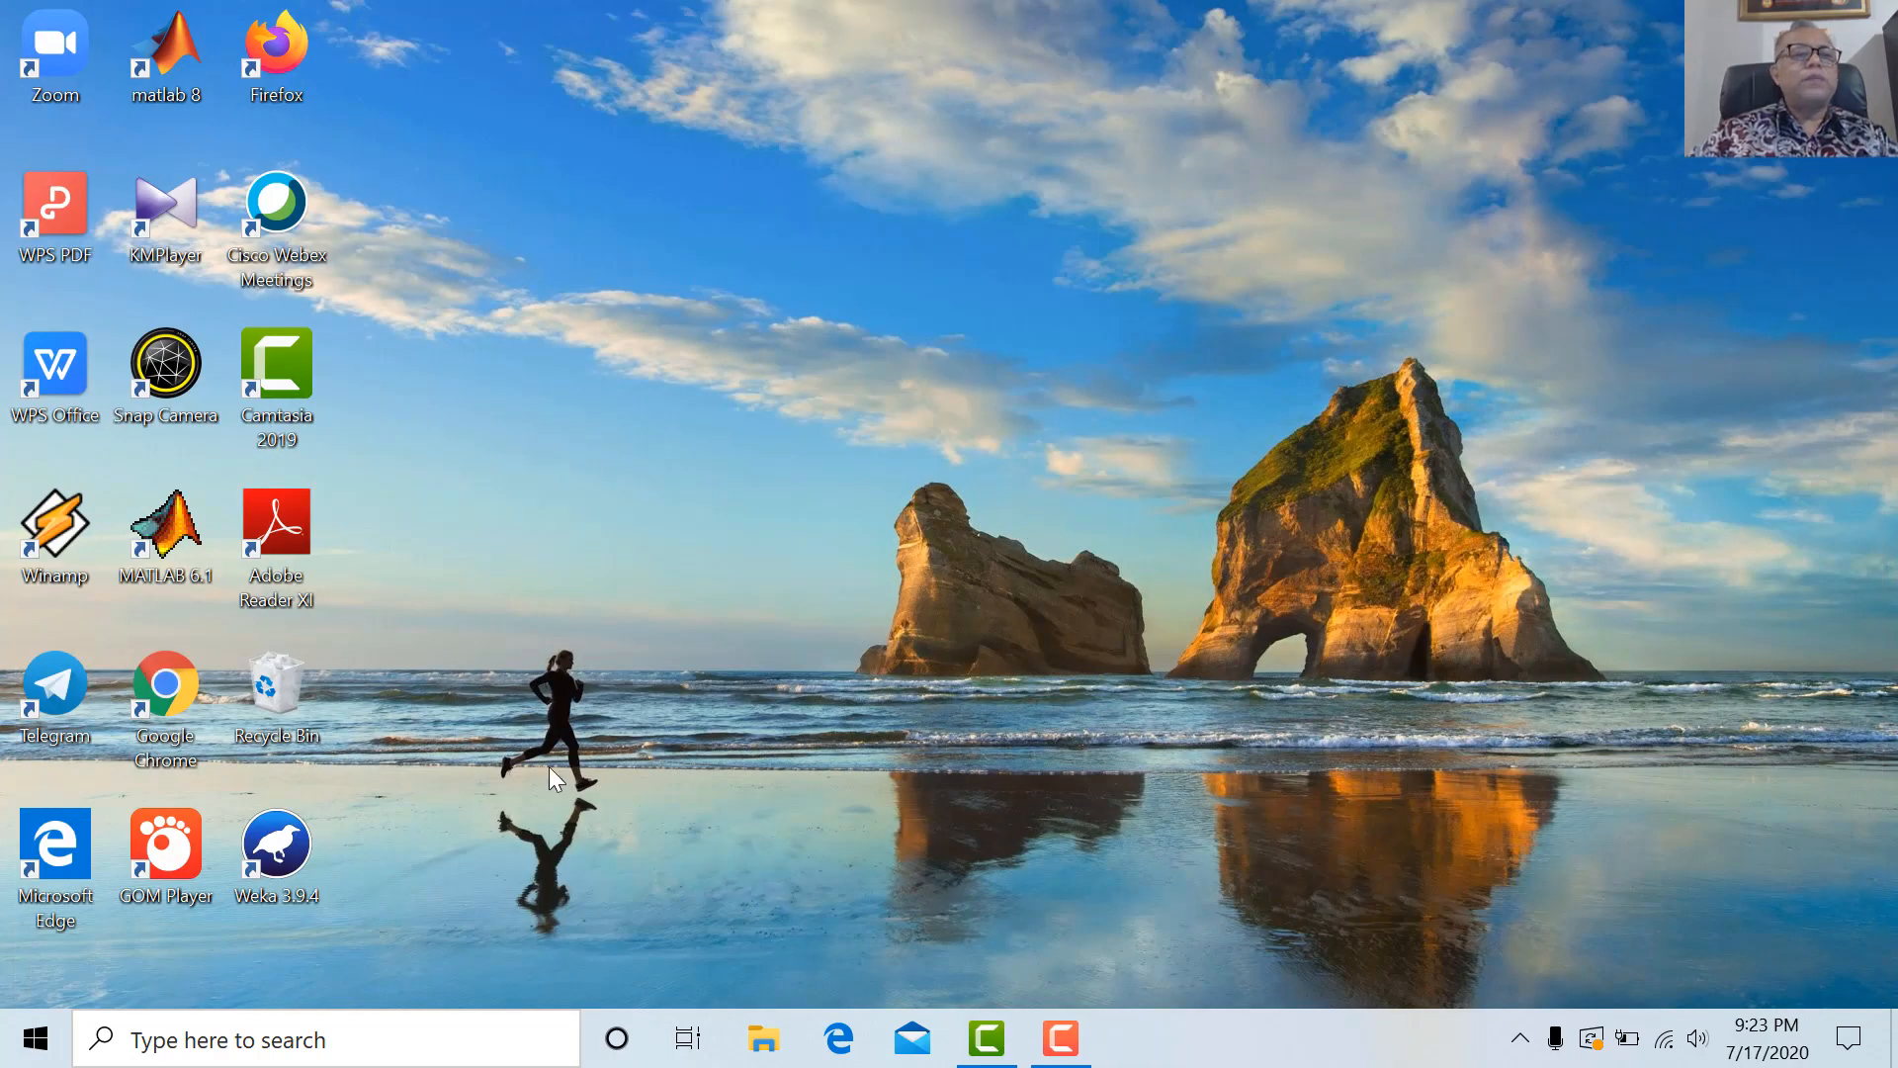
Switch to WPS Office and create a blank spreadsheet.
double_click(73, 376)
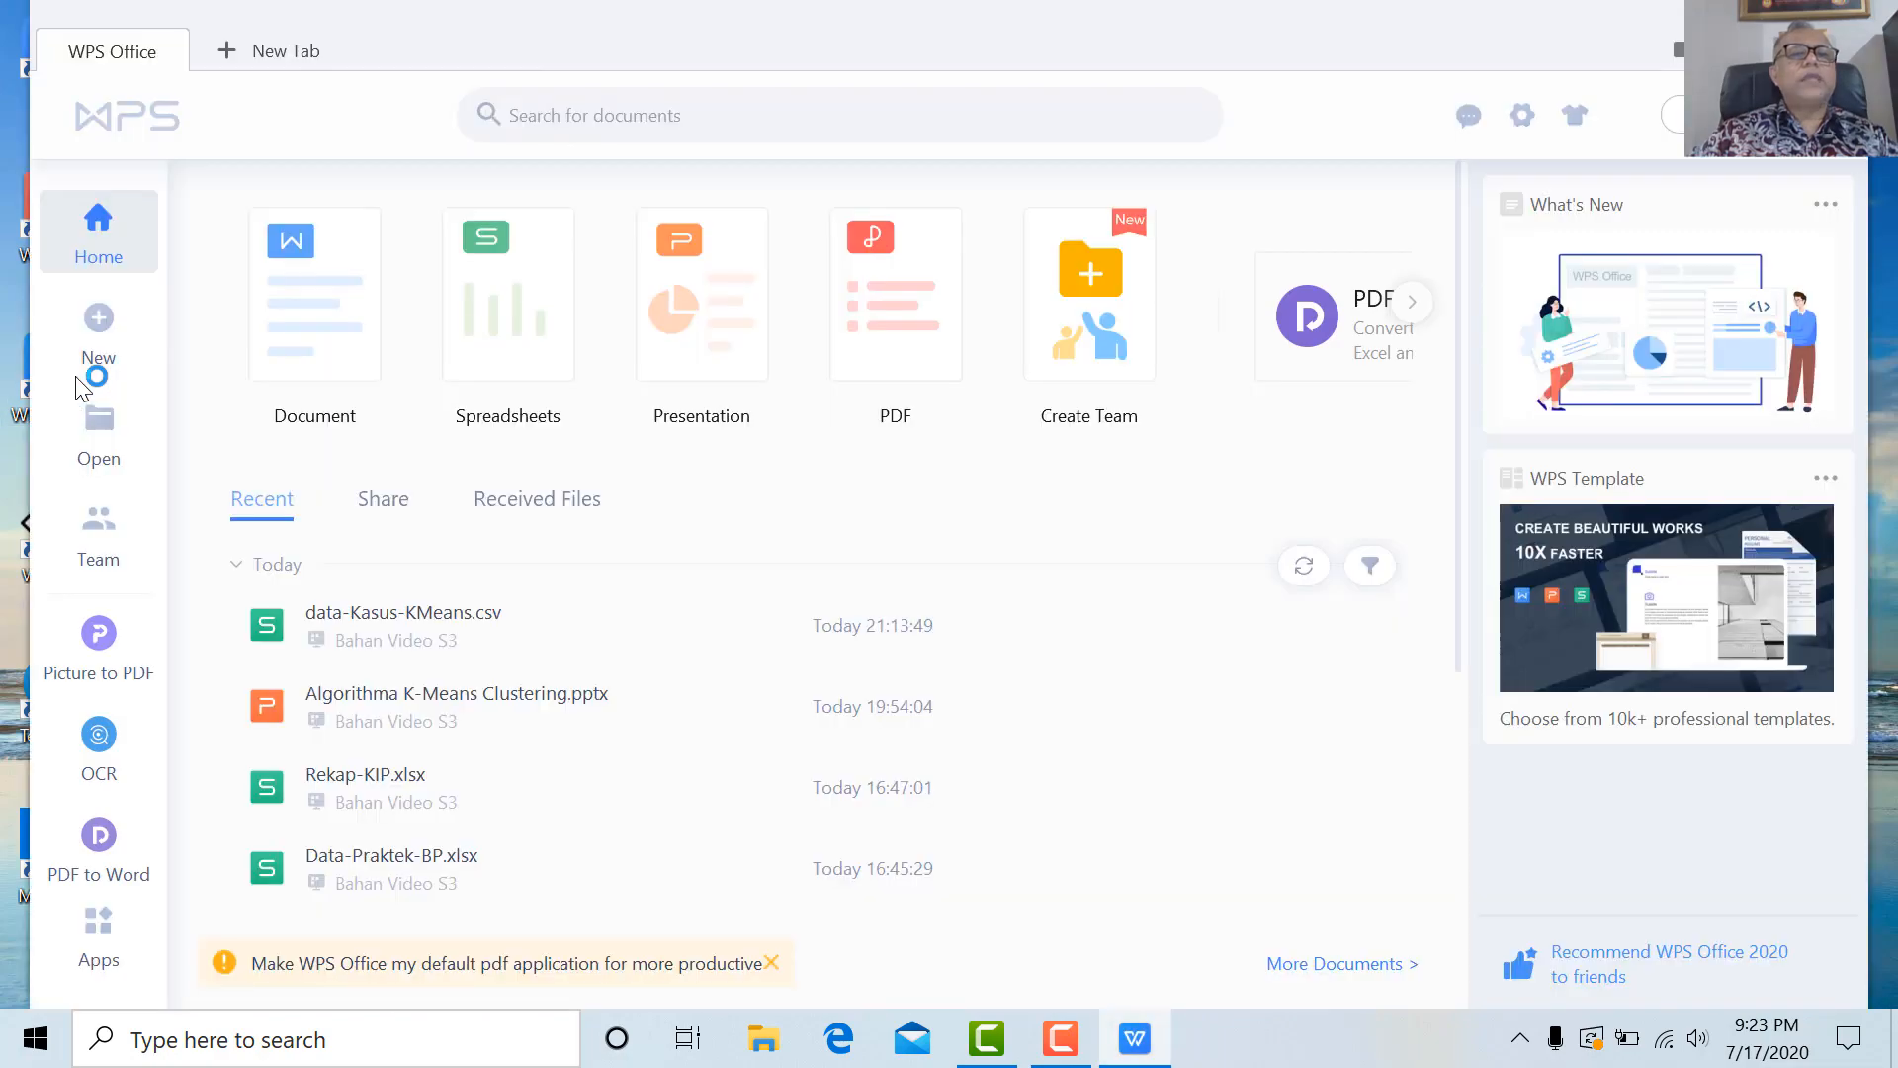
click(538, 297)
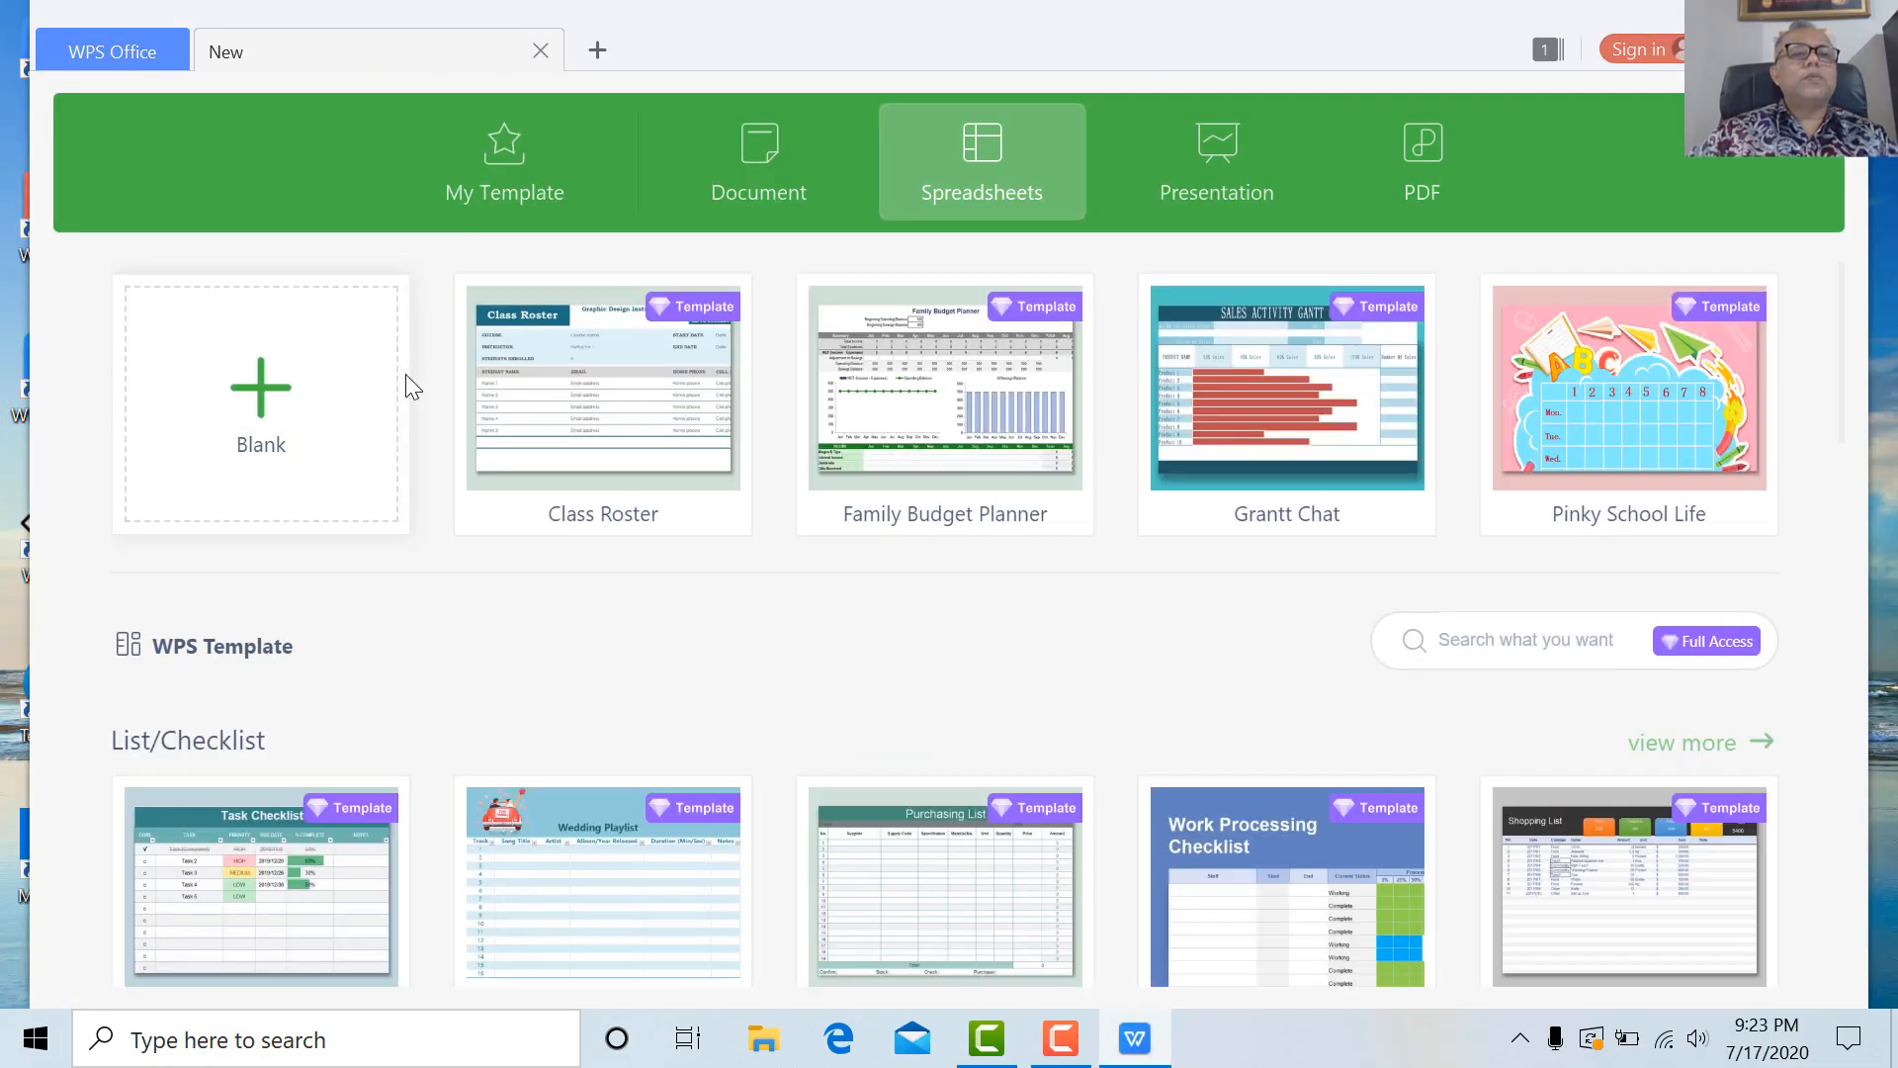
click(282, 405)
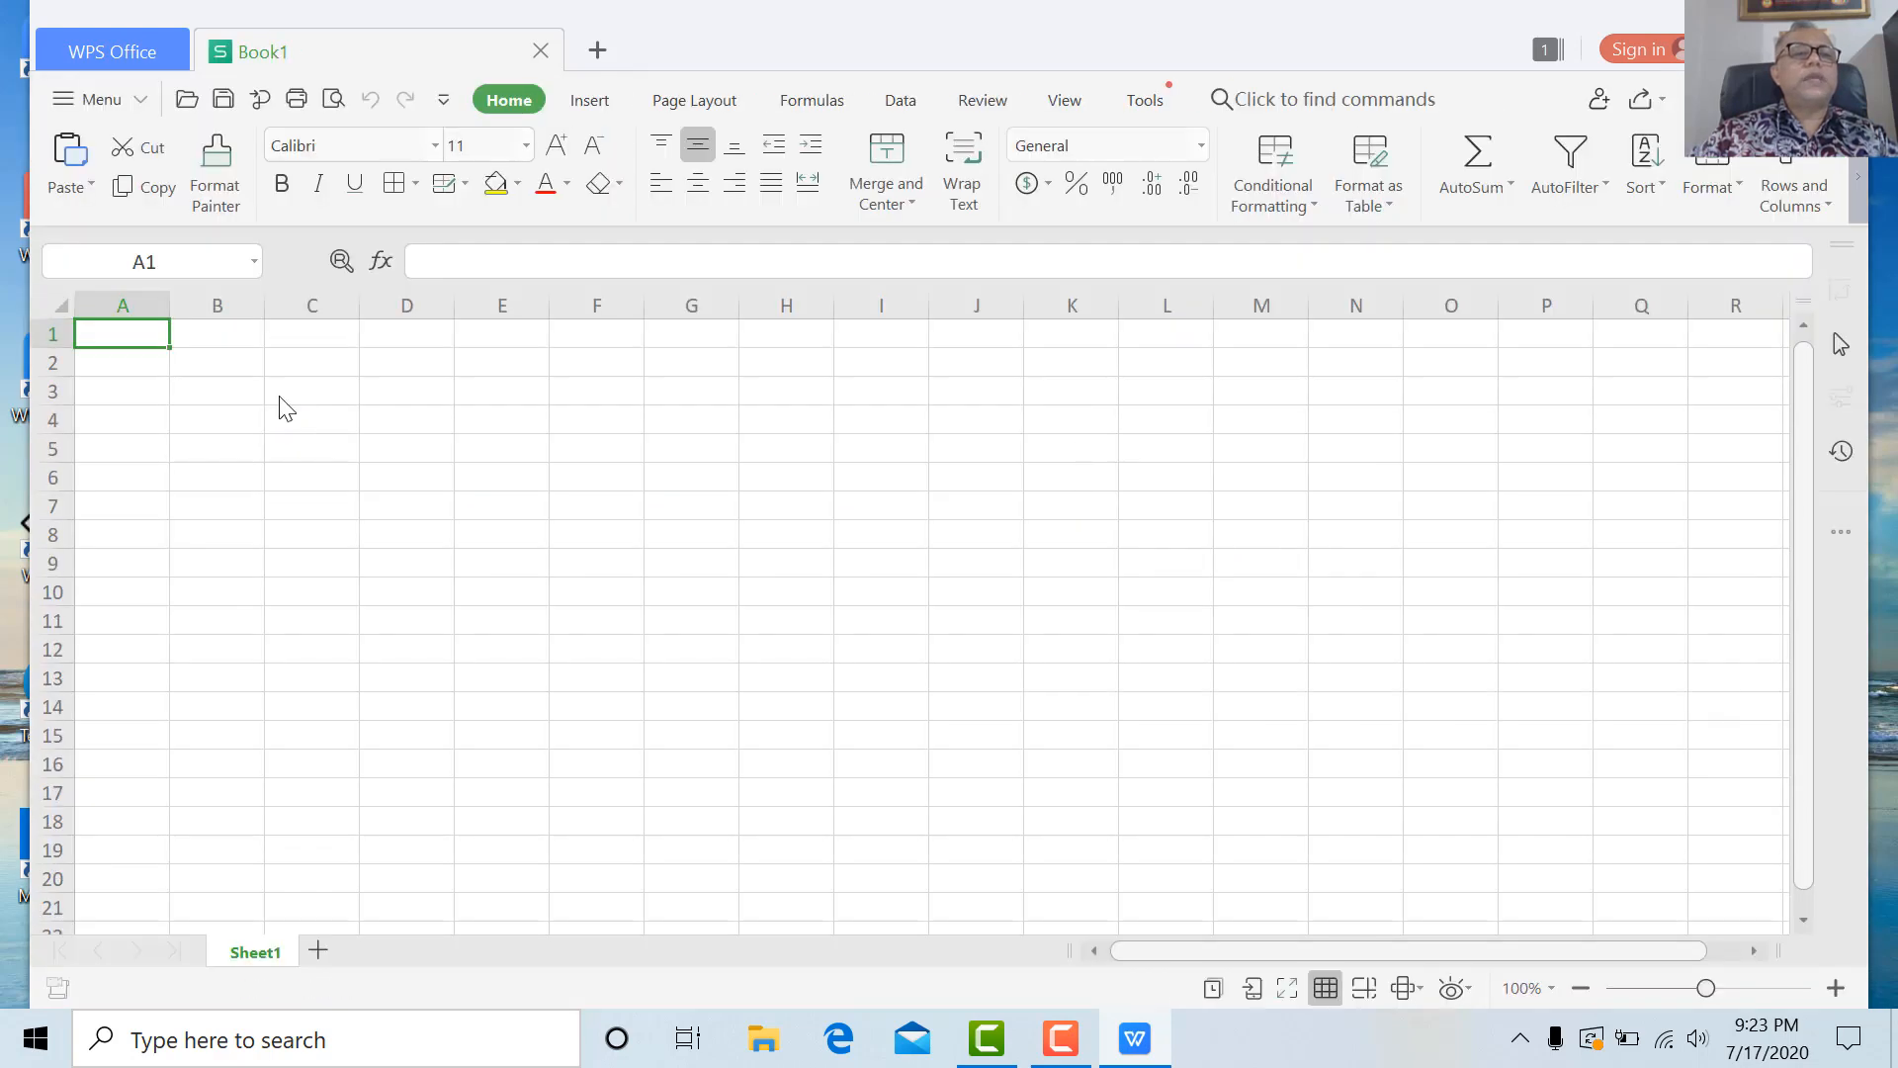
drag(281, 398, 139, 339)
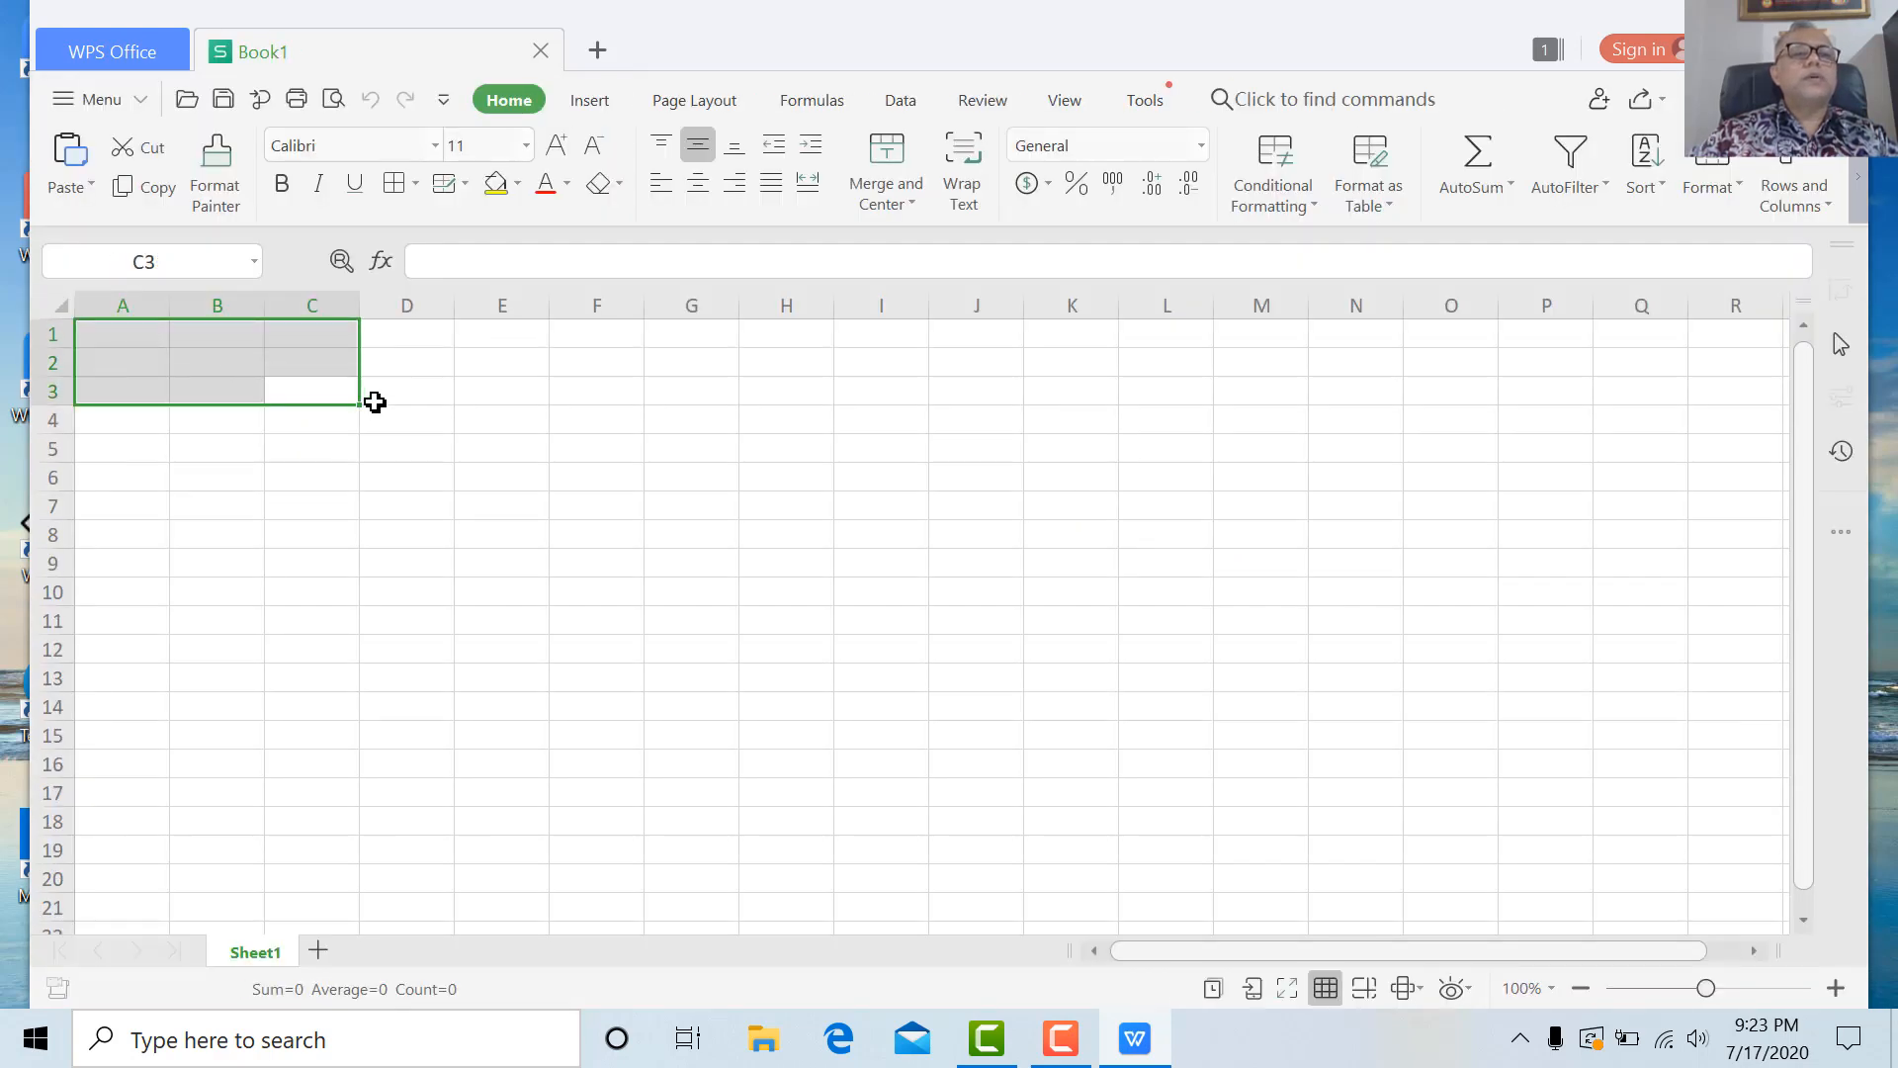
click(374, 402)
Open the hasil-cluster CSV from D:\Bahan Video S3 in WPS Office, with the file type set to All Files.
click(92, 105)
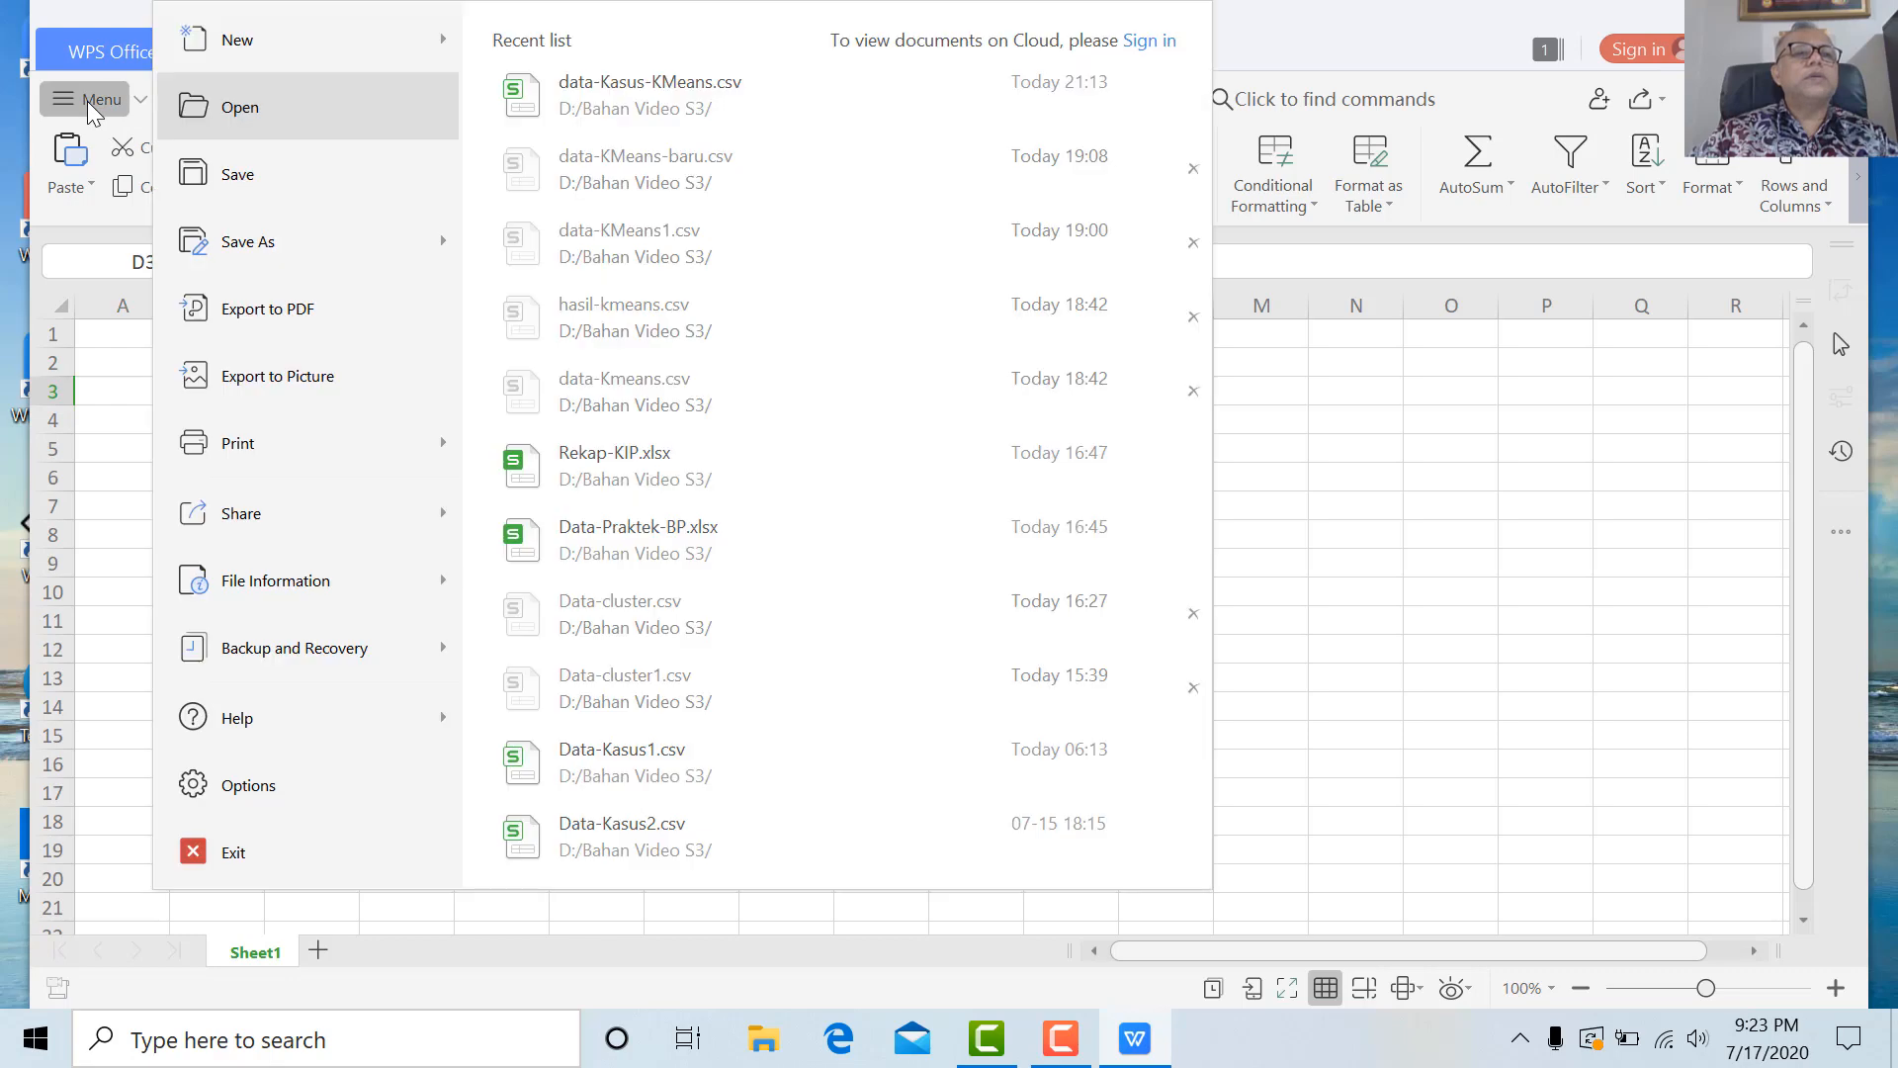
click(259, 111)
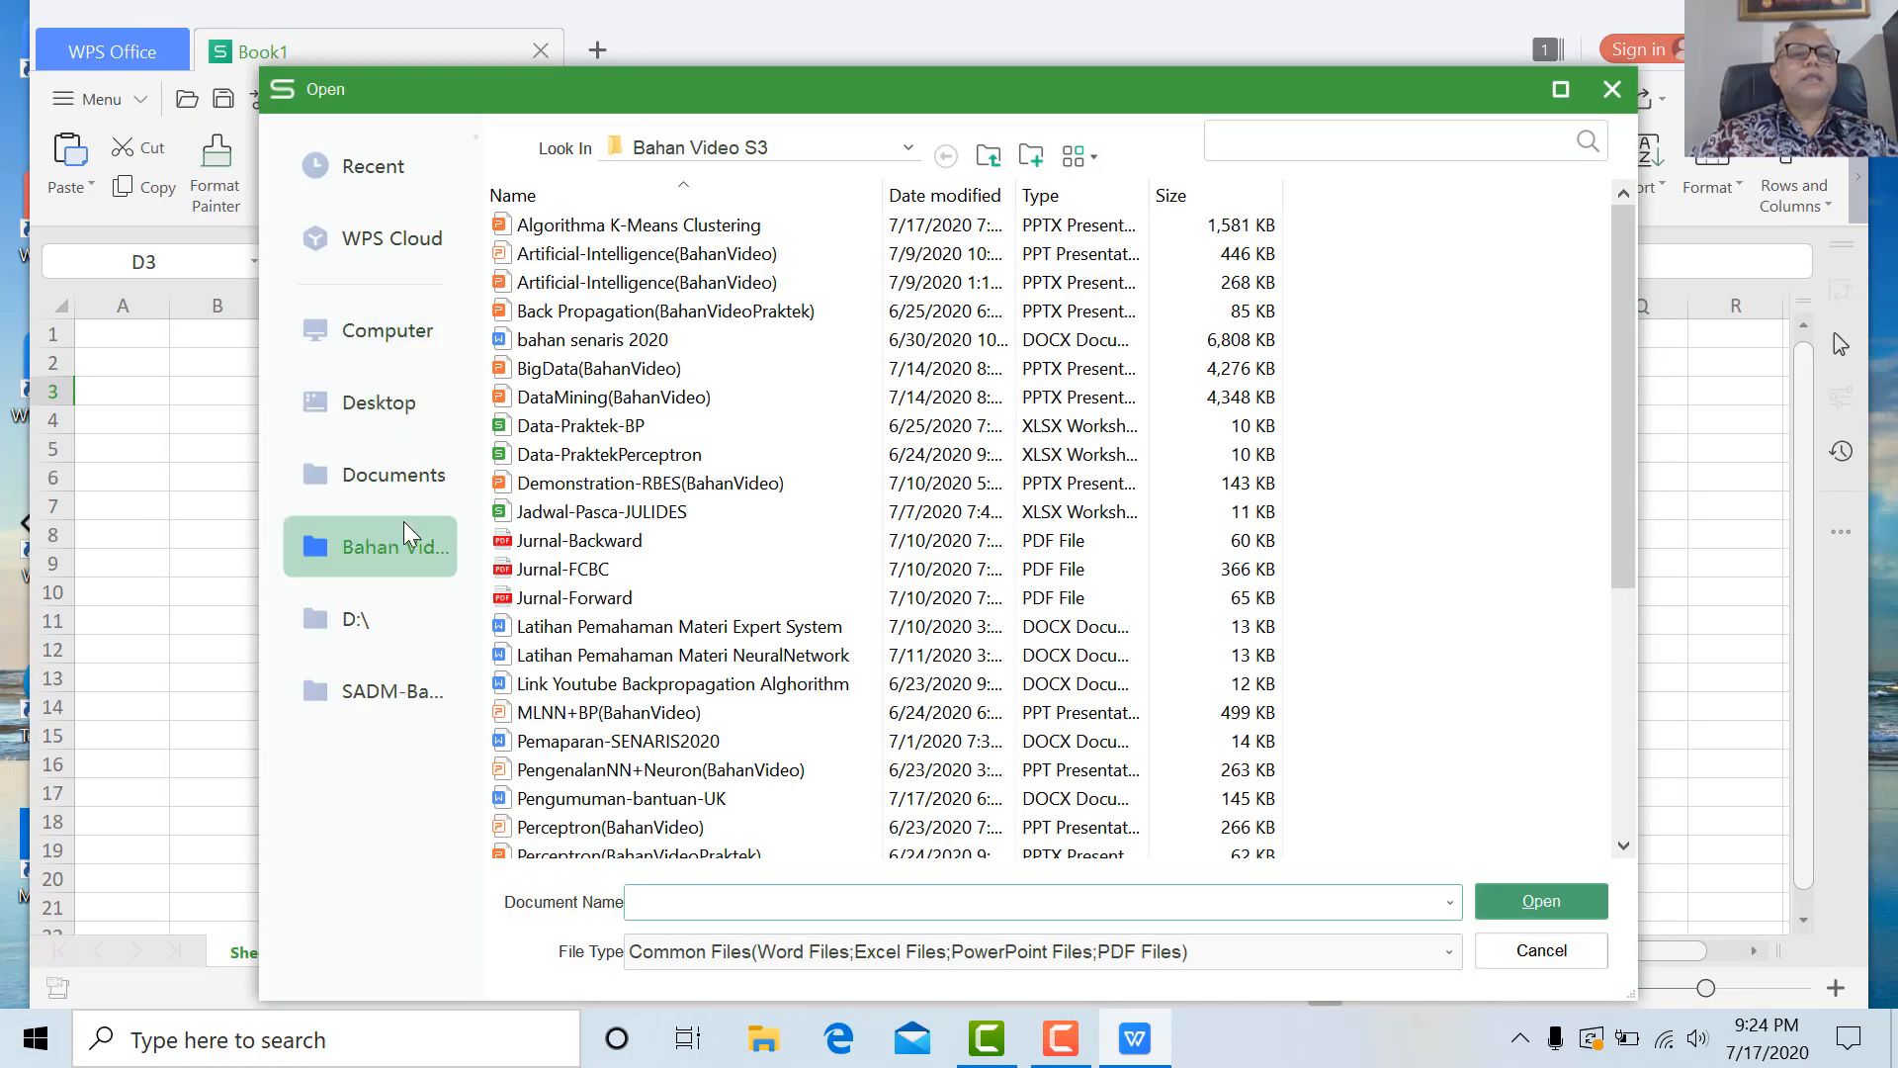
click(356, 630)
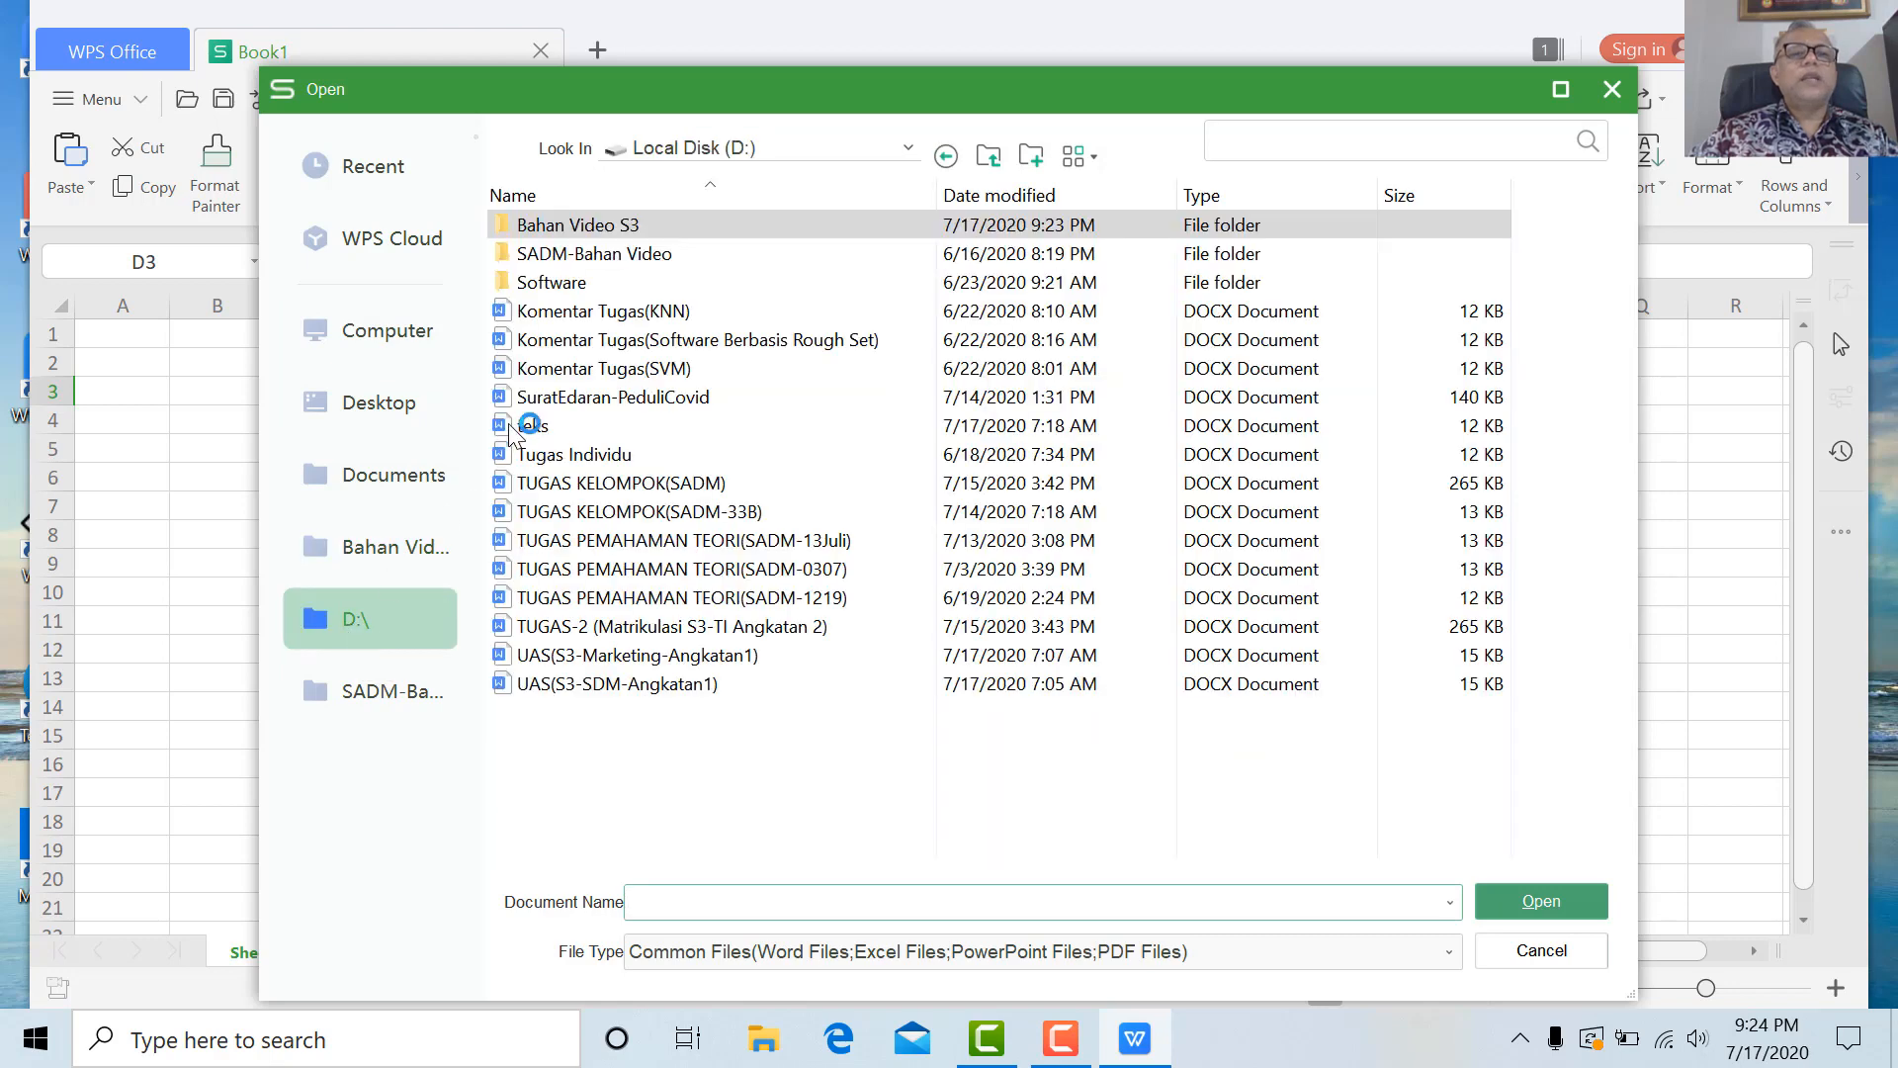
double_click(593, 227)
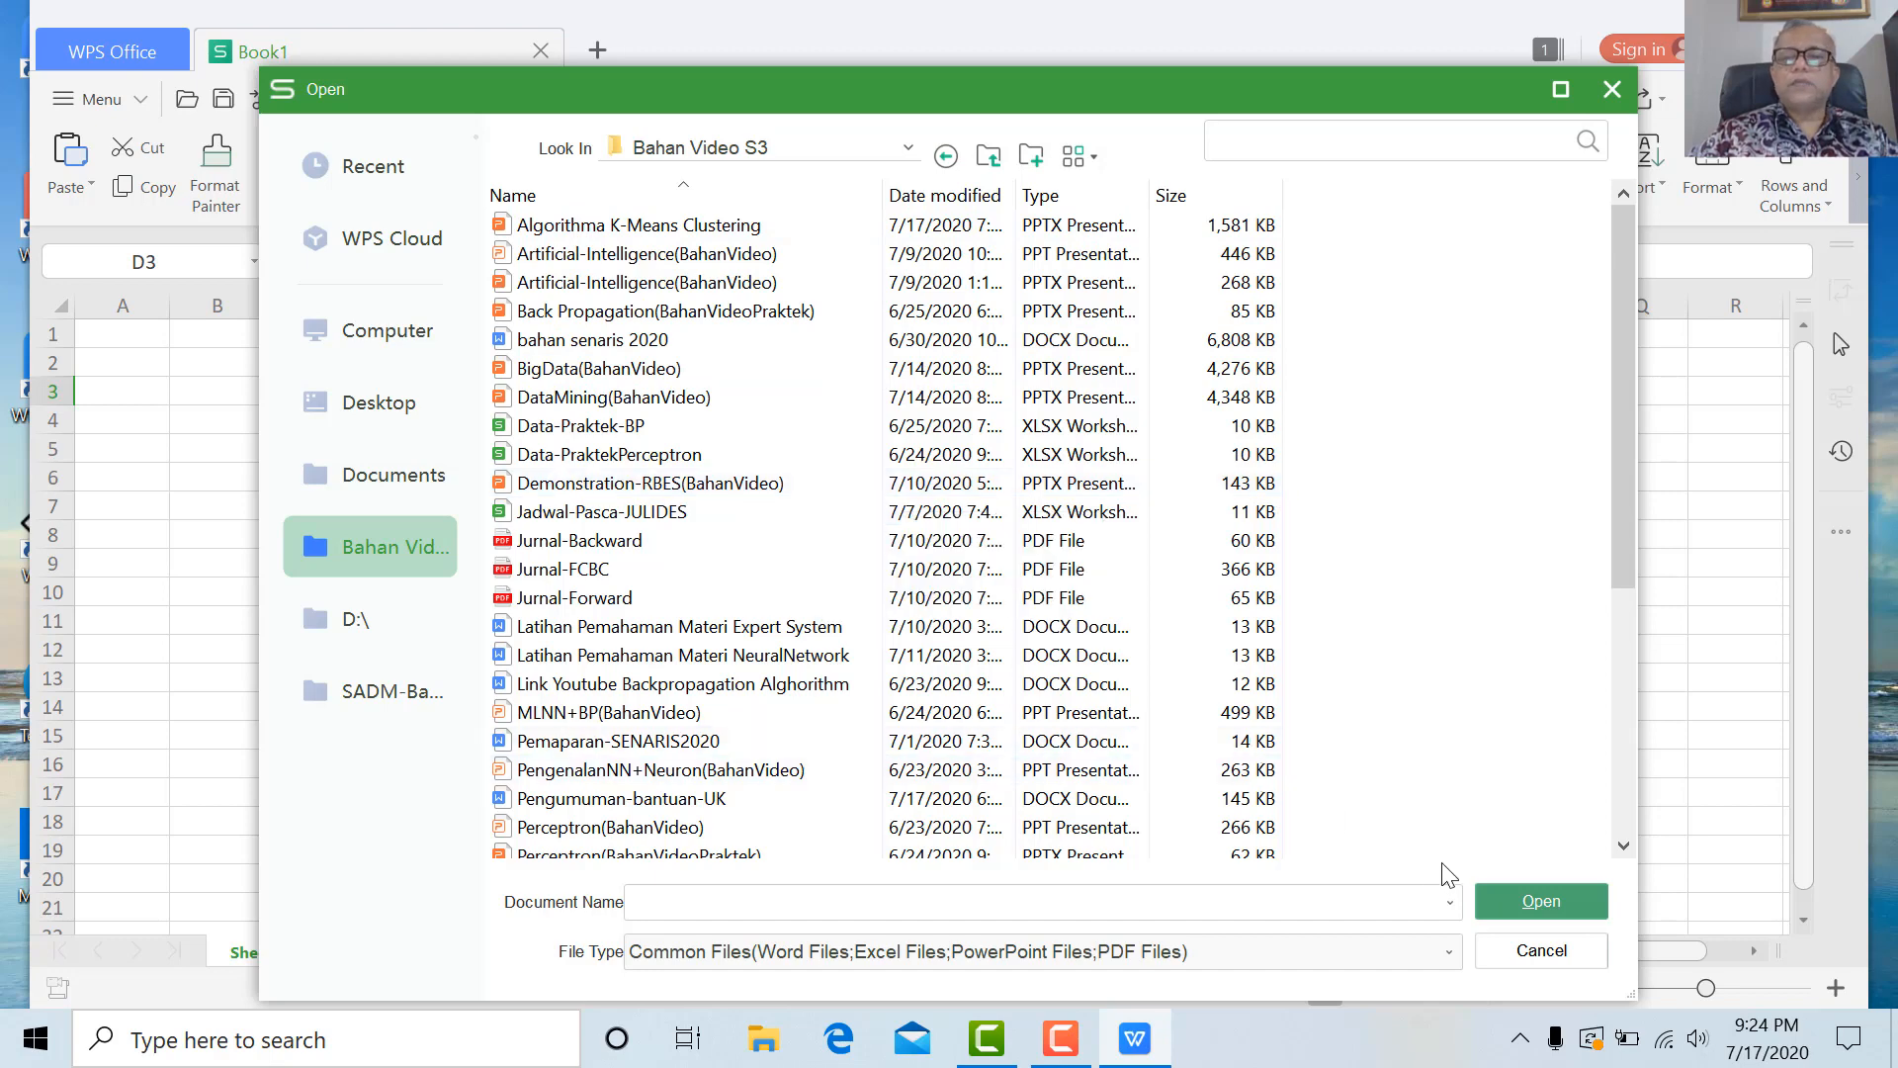
click(1450, 952)
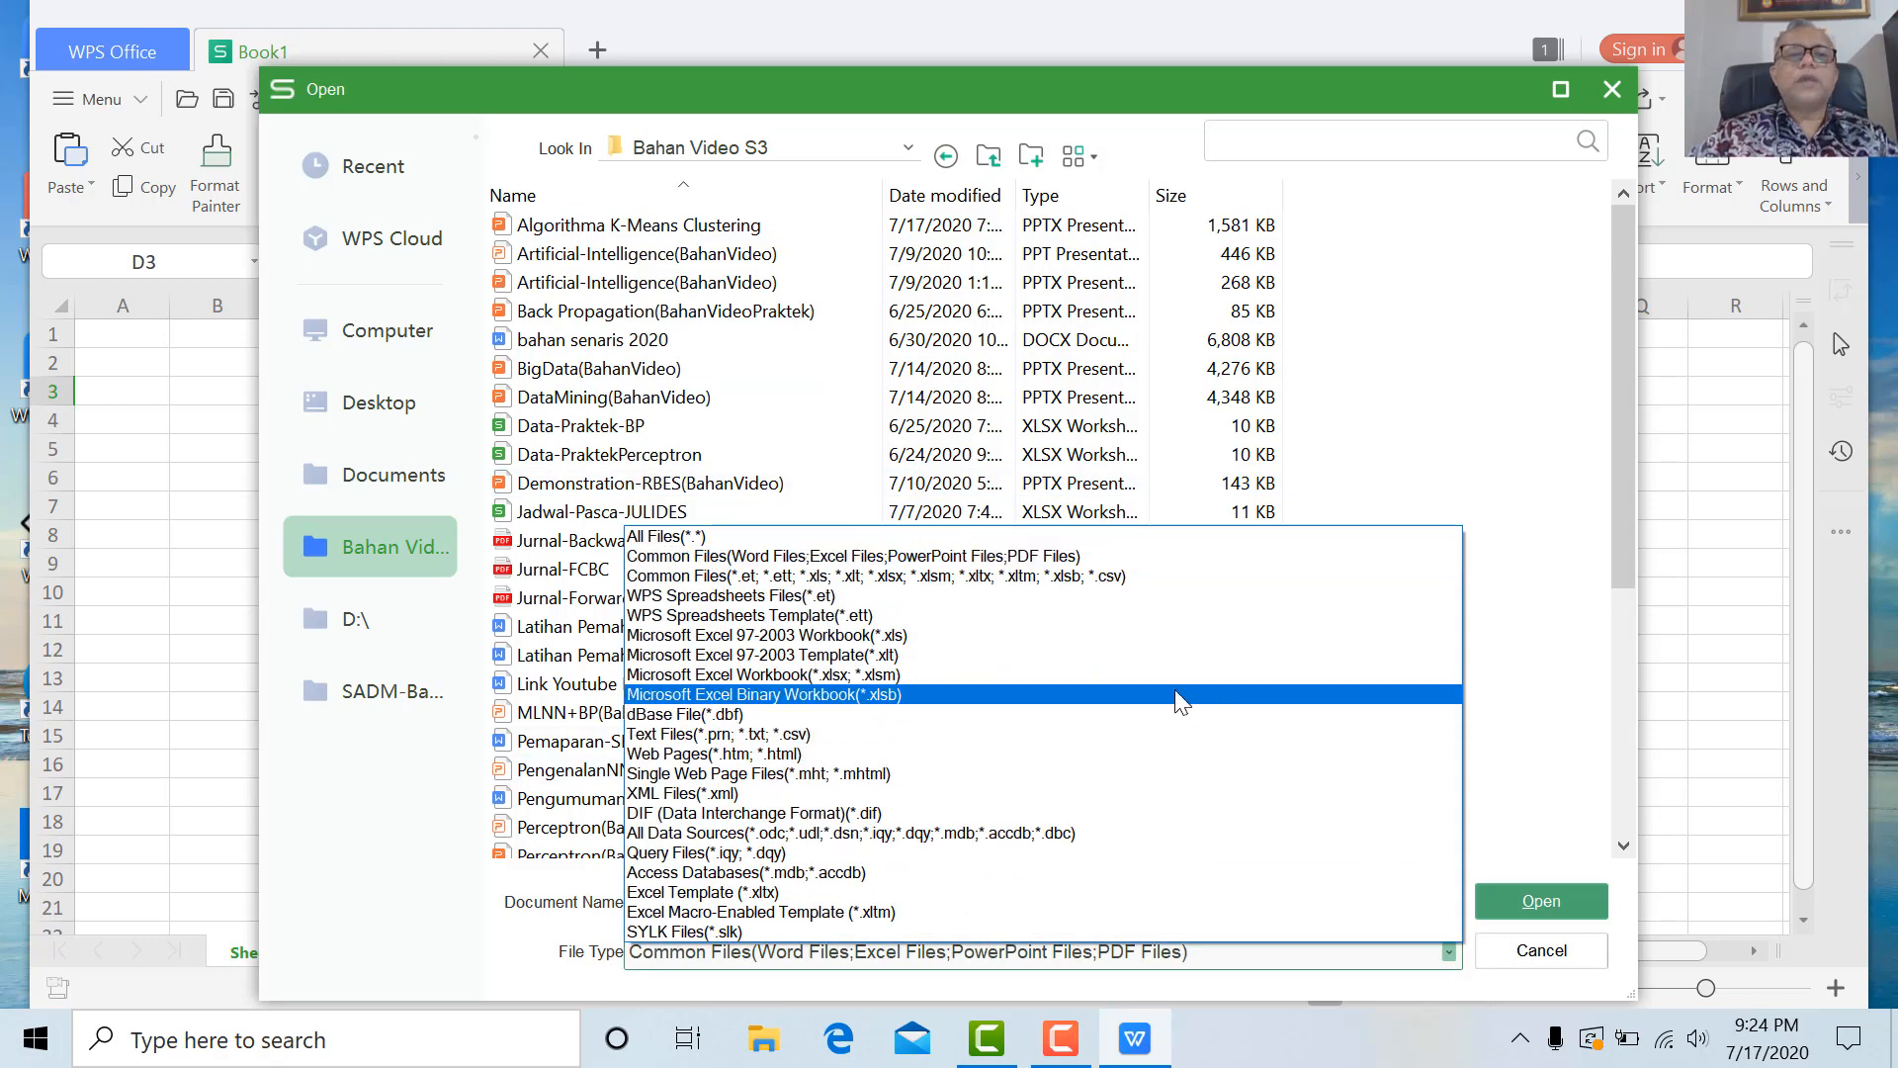
click(1102, 536)
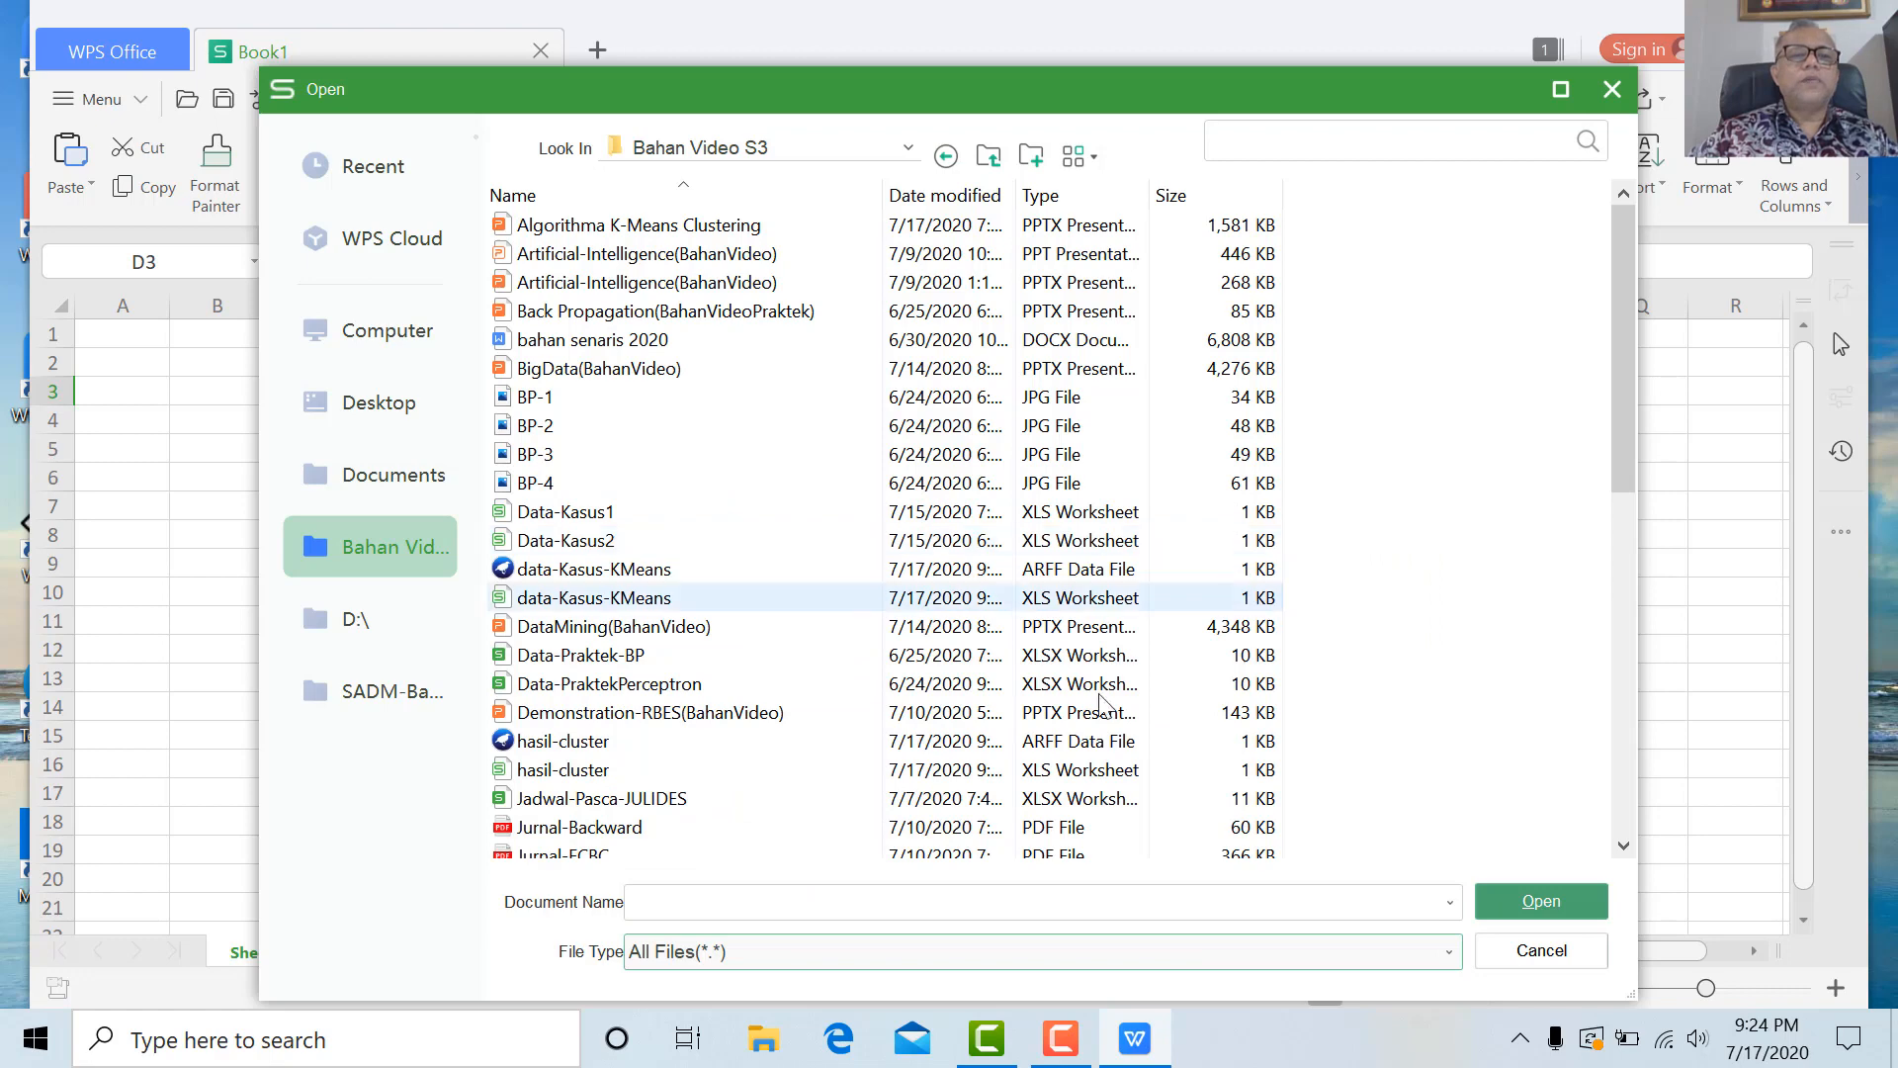
double_click(573, 774)
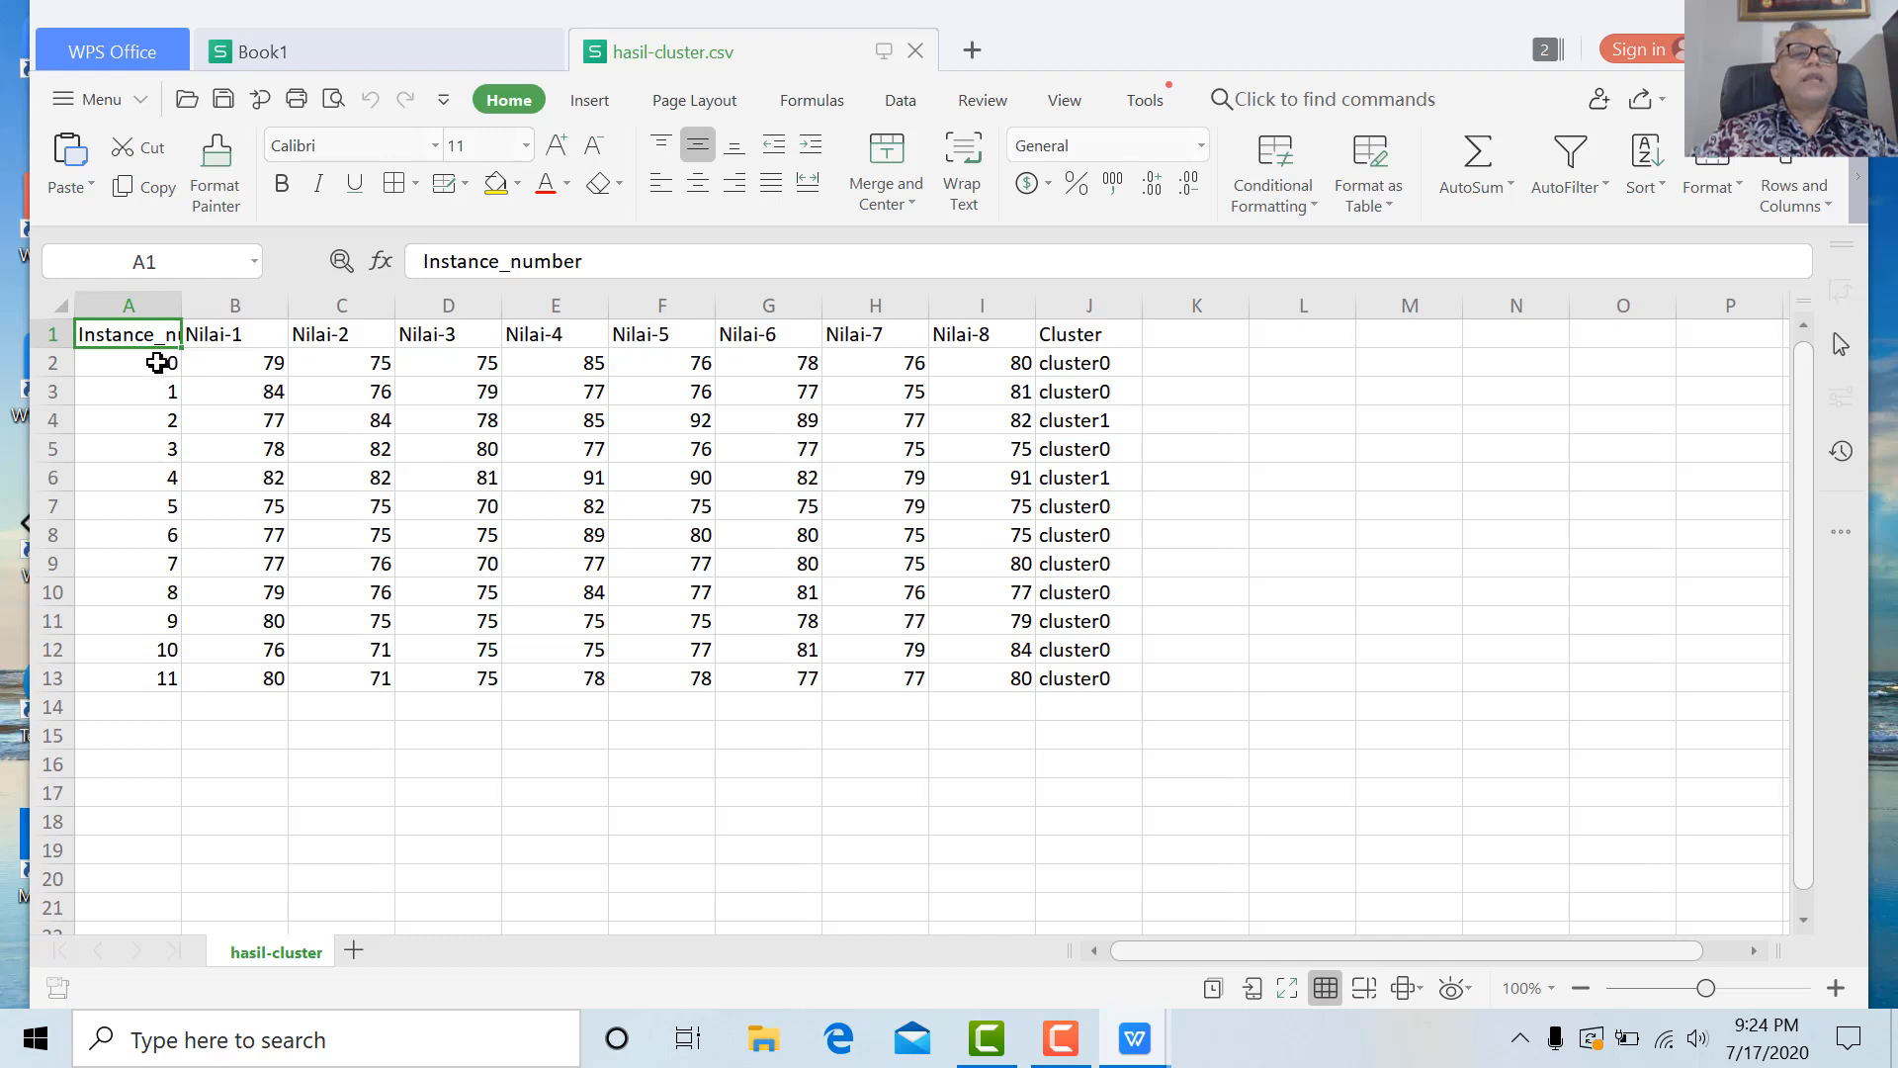
Insert two empty columns before the Instance_number column in hasil-cluster.csv.
drag(141, 302, 239, 310)
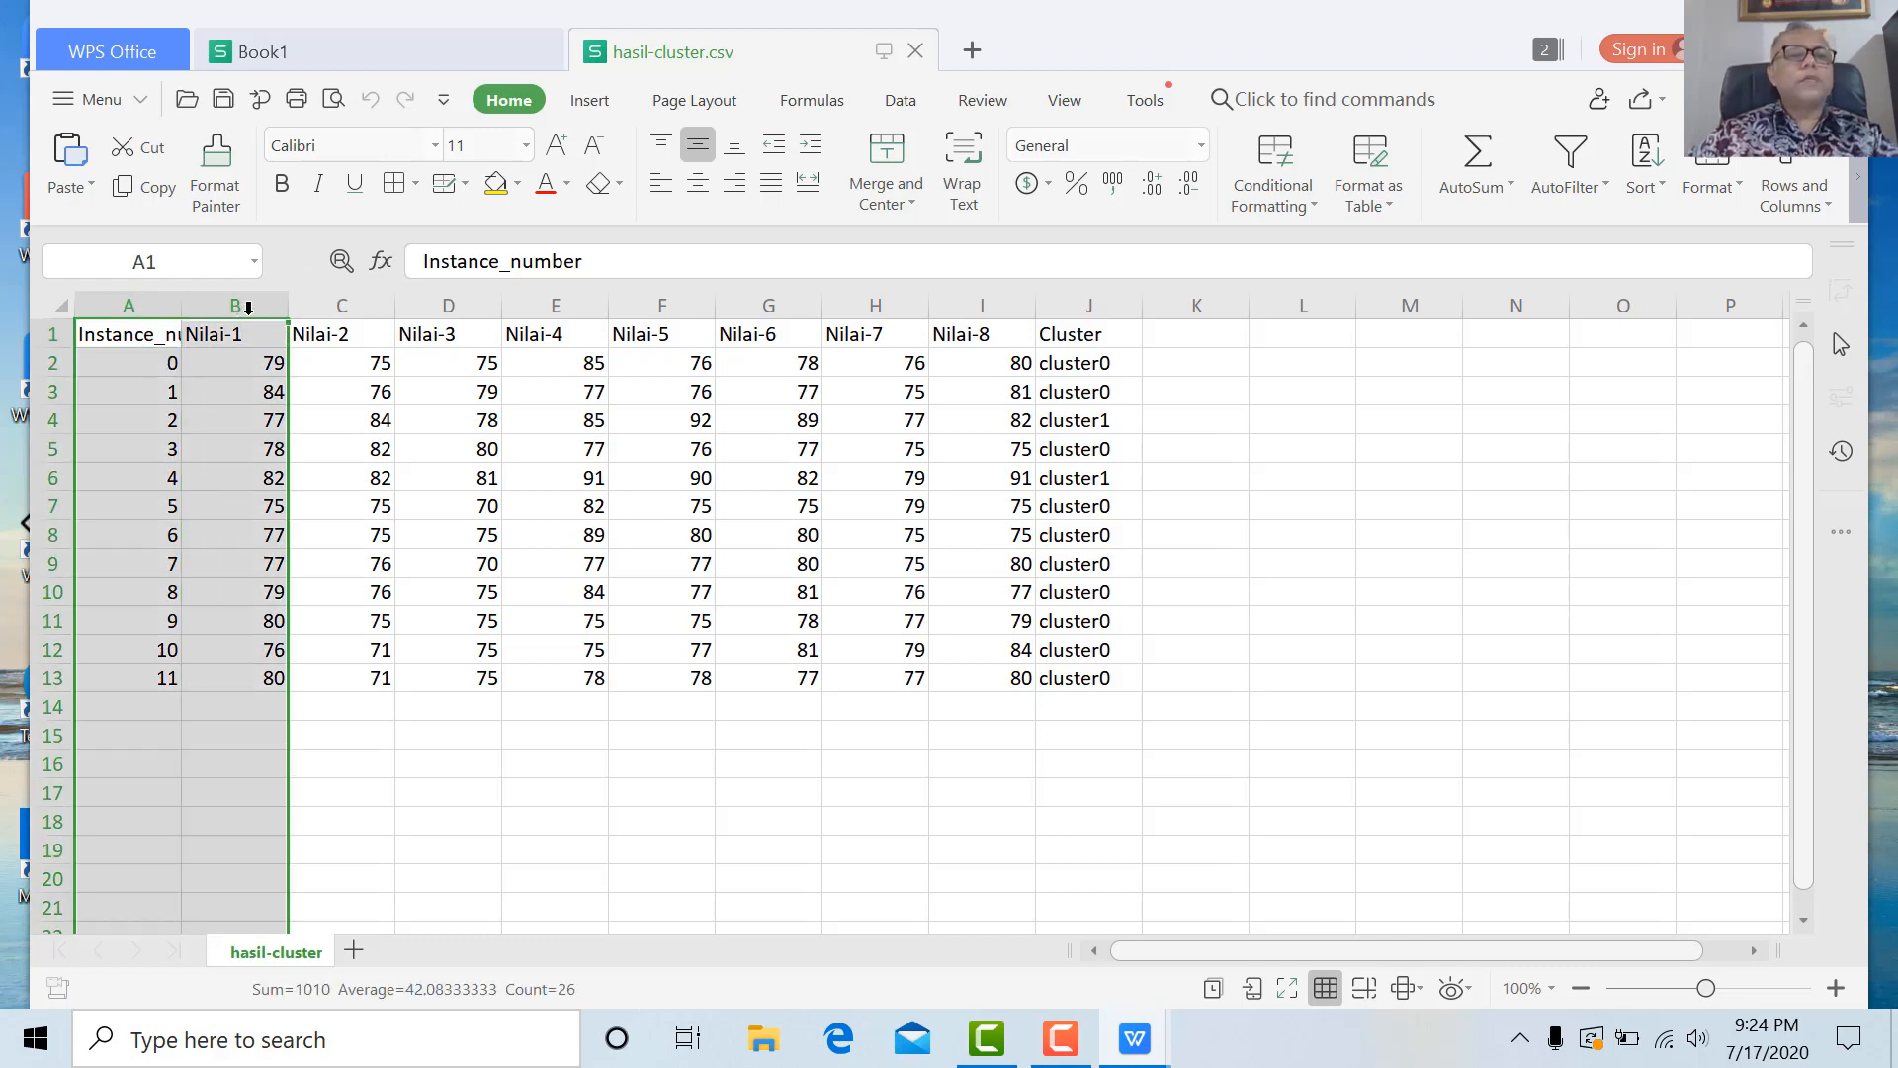
right_click(248, 308)
mouse_move(341, 618)
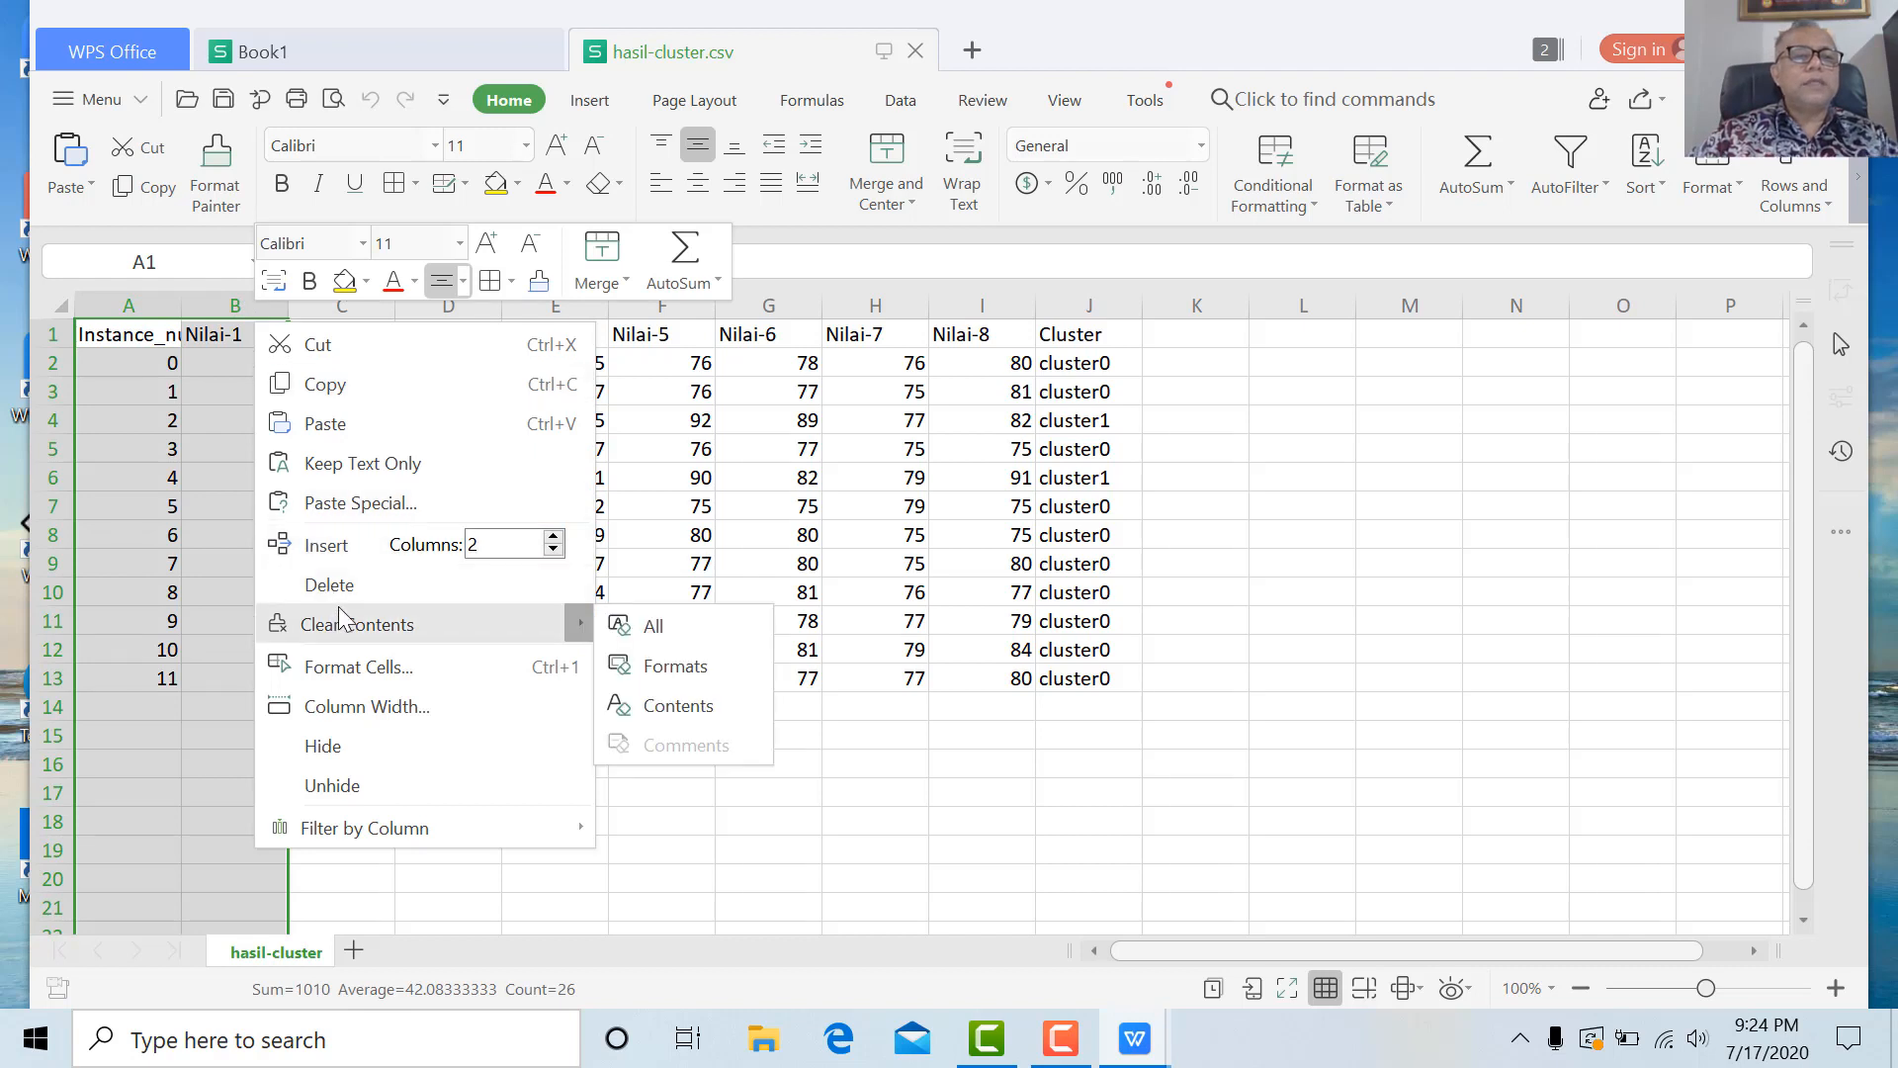
click(372, 559)
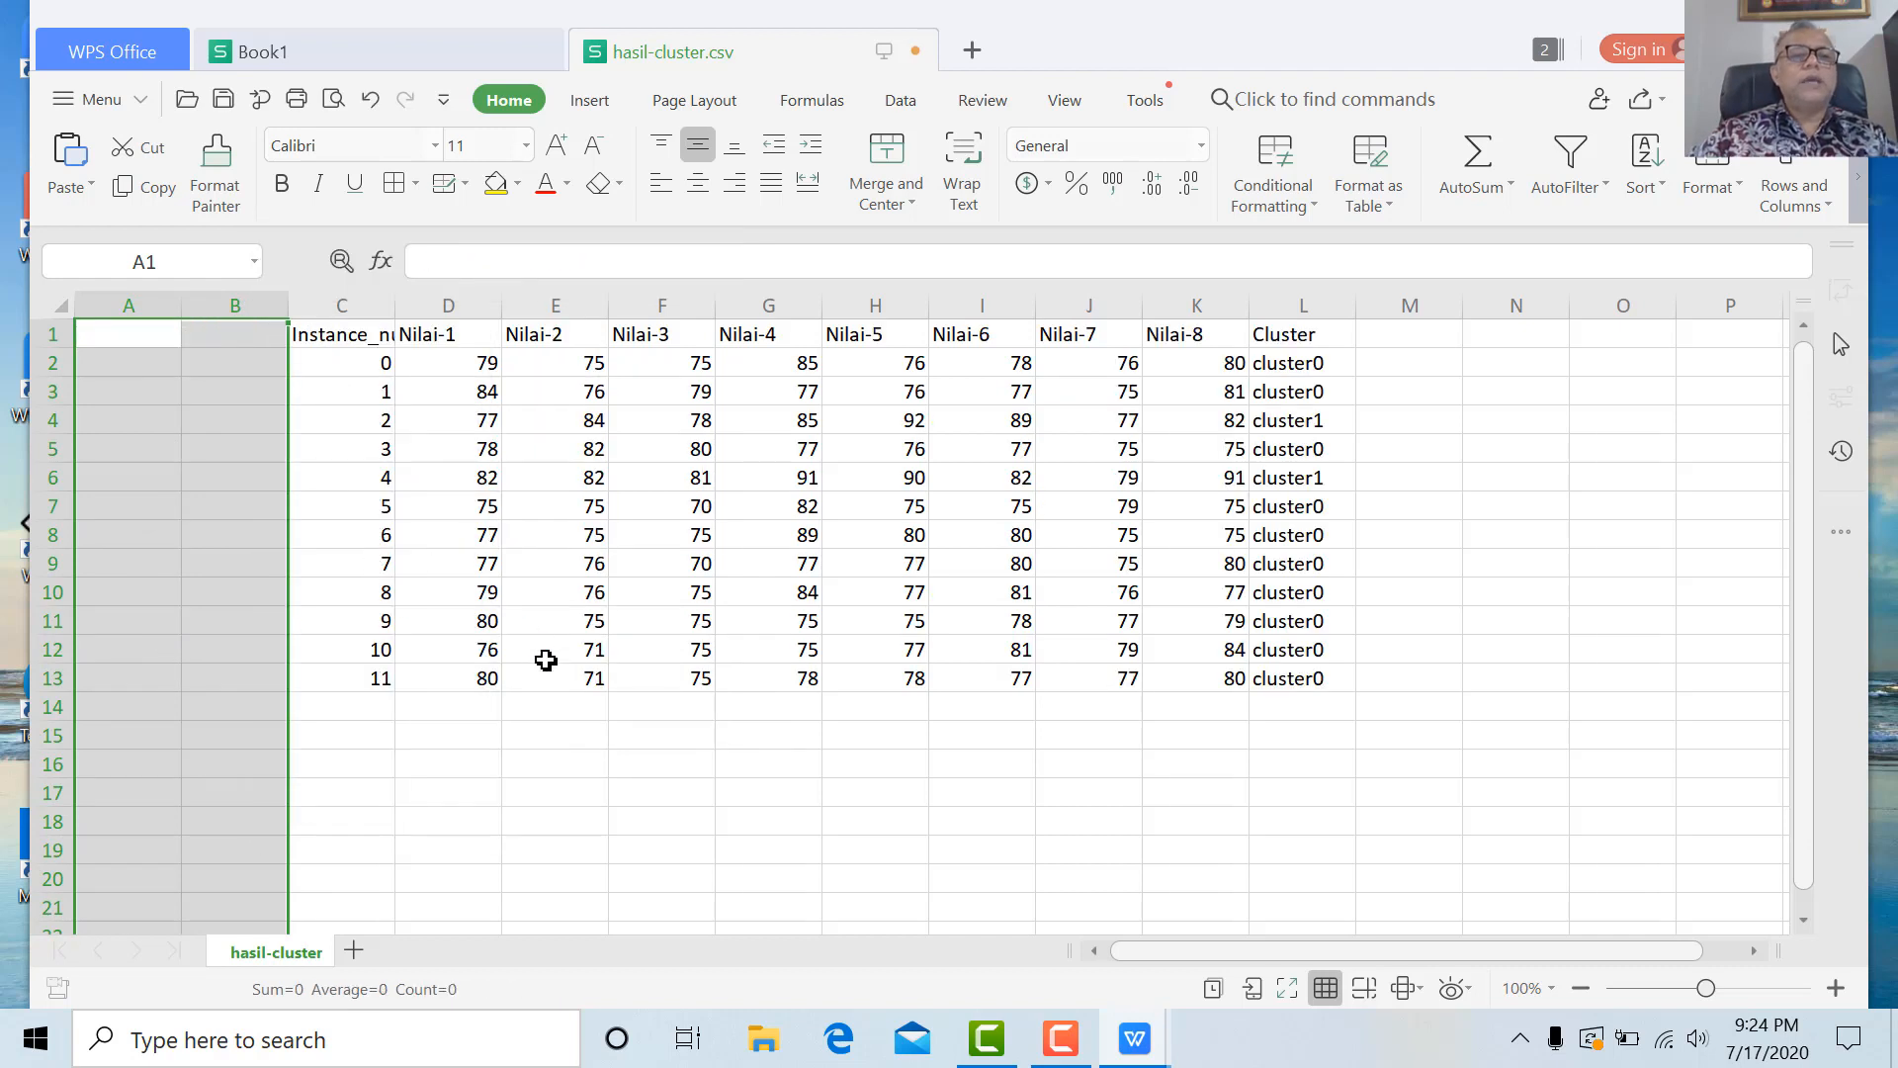
click(540, 735)
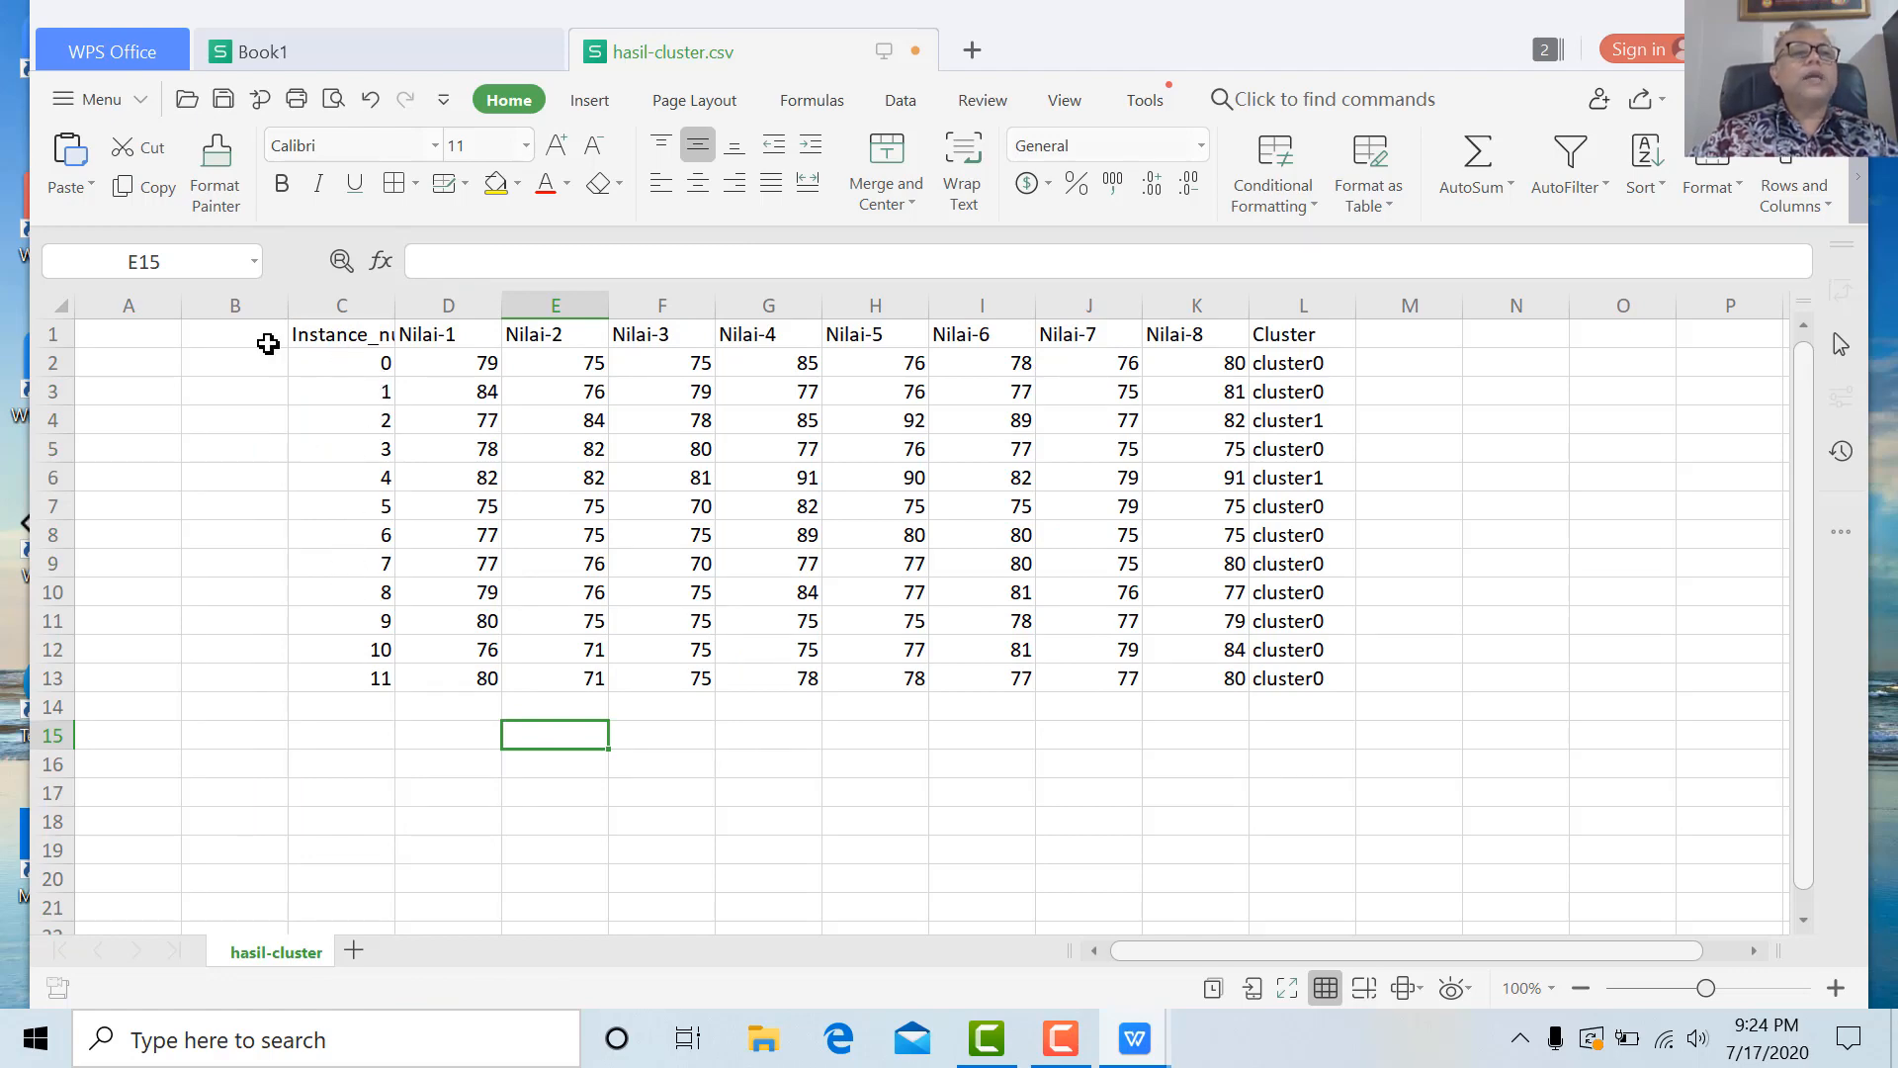
Open the data-Kasus-KMeans CSV from D:\Bahan Video S3, with the file type set to Text Files (*.prn; *.txt; *.csv).
click(99, 99)
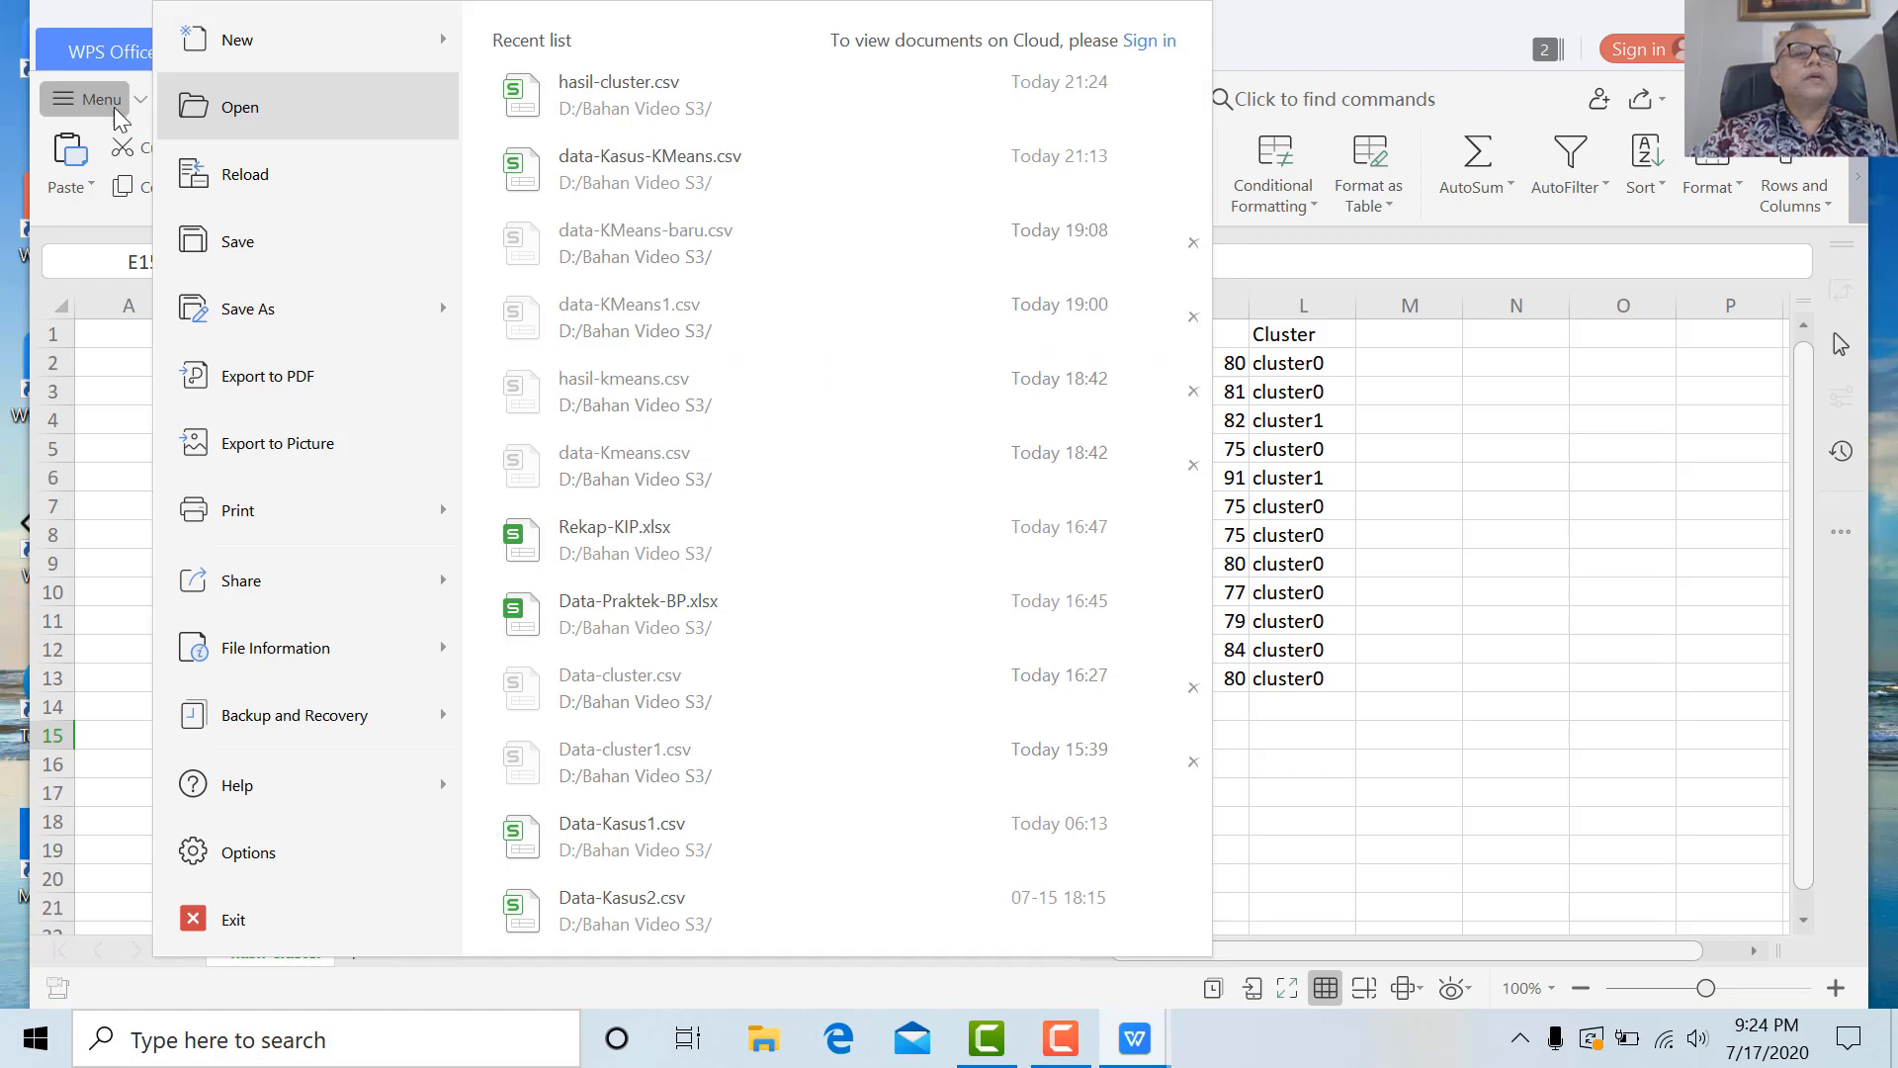
click(248, 109)
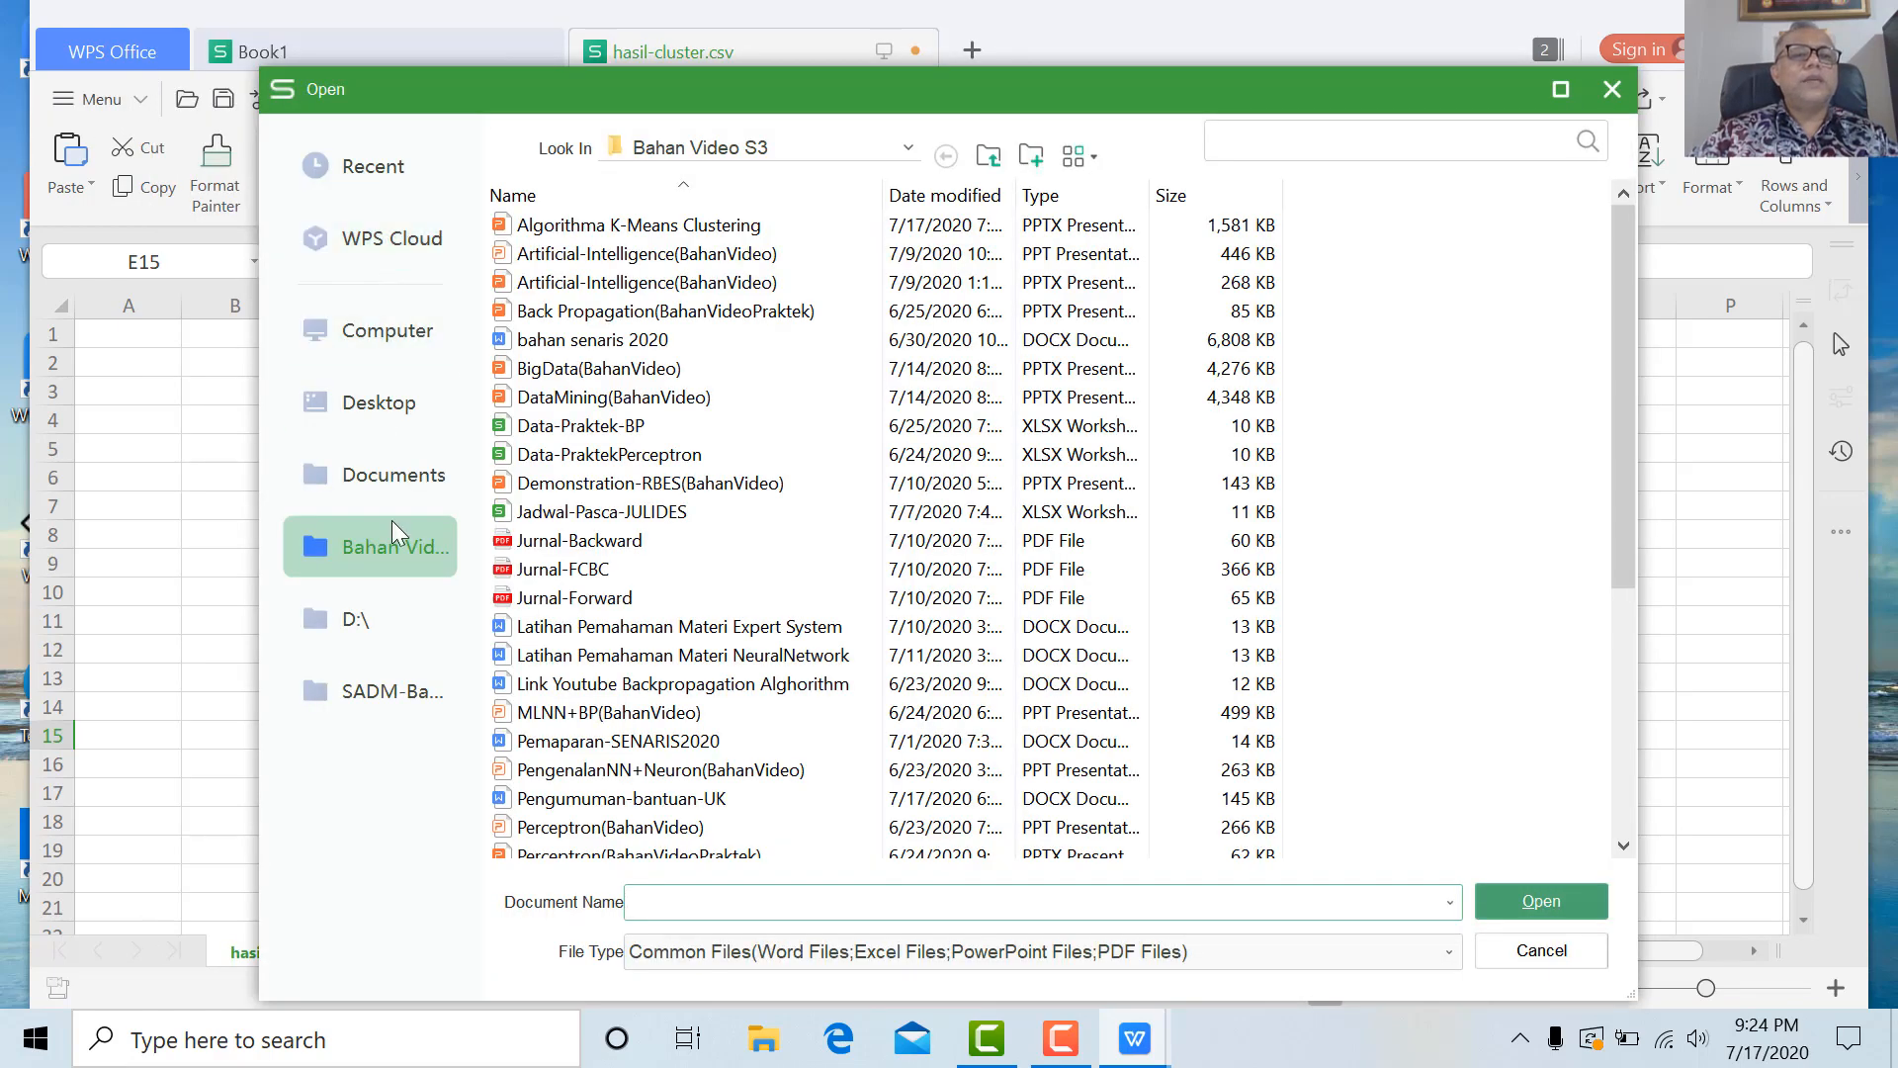
click(374, 621)
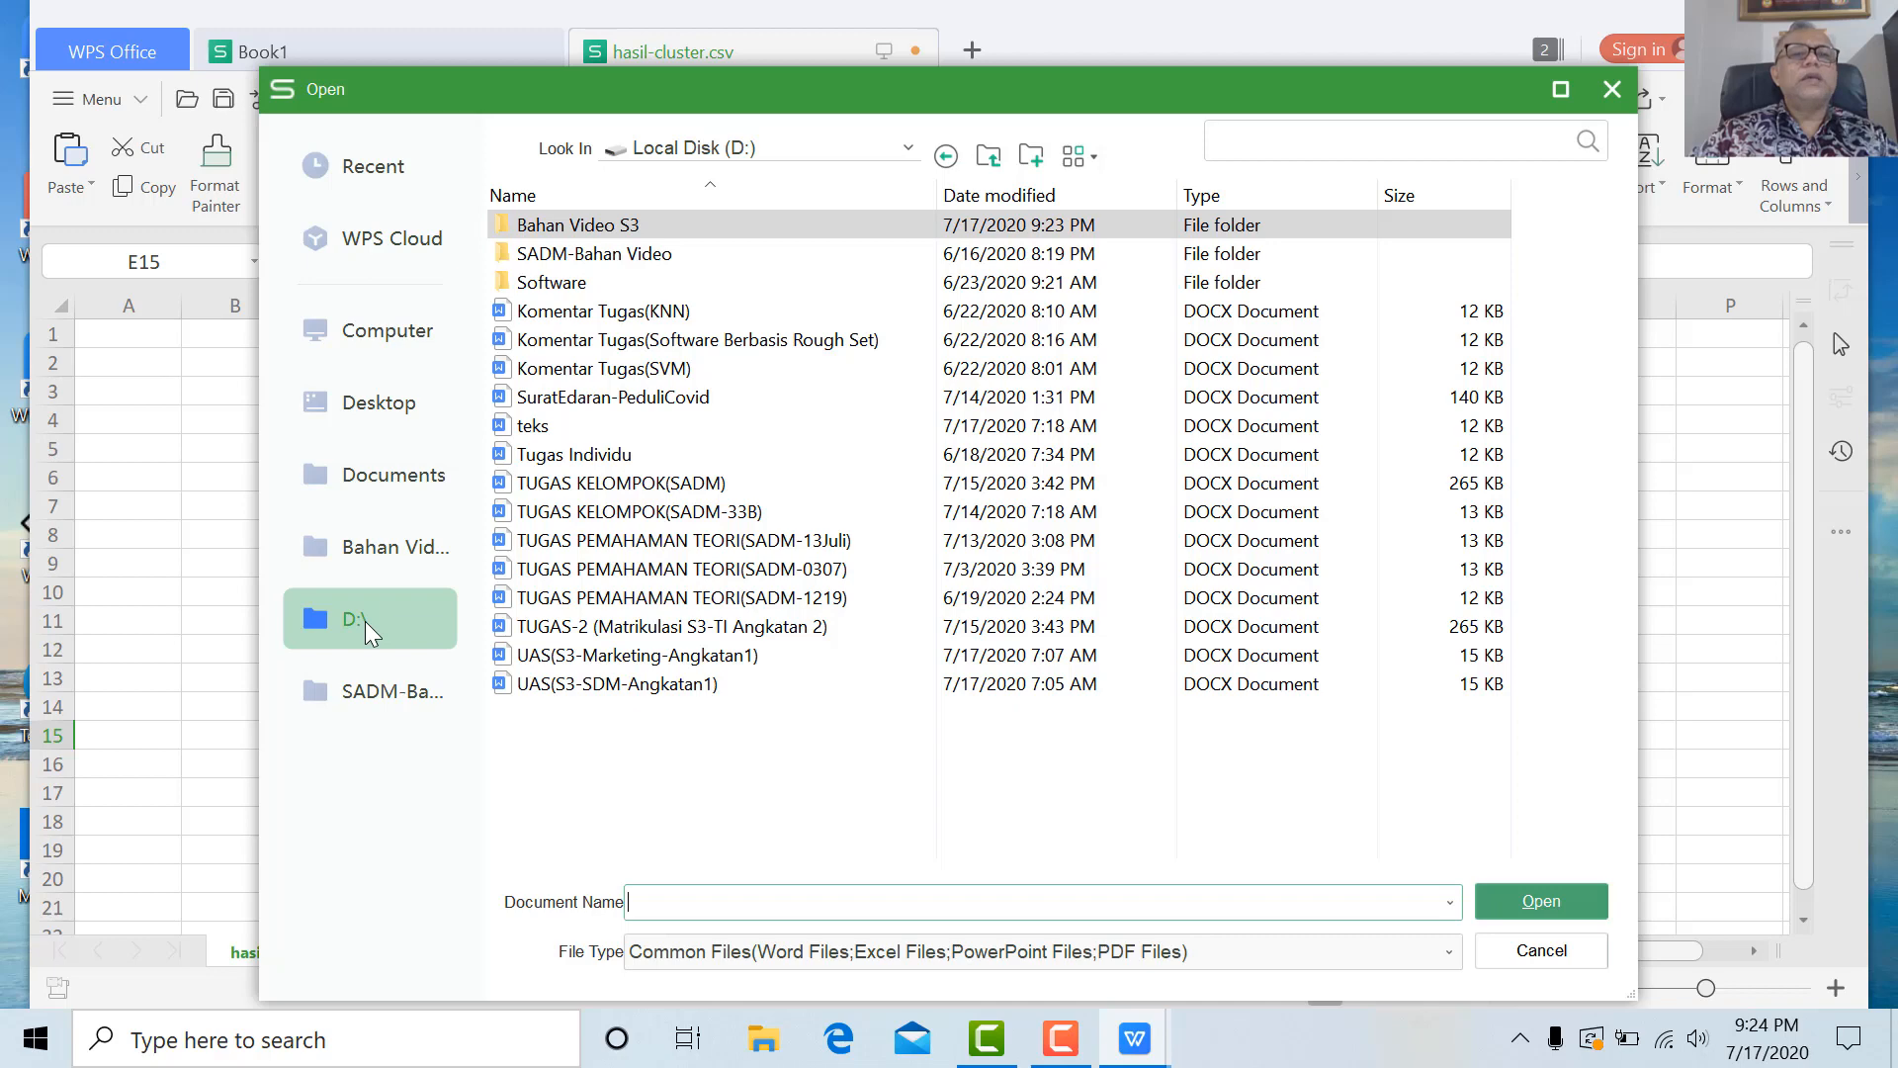
double_click(613, 225)
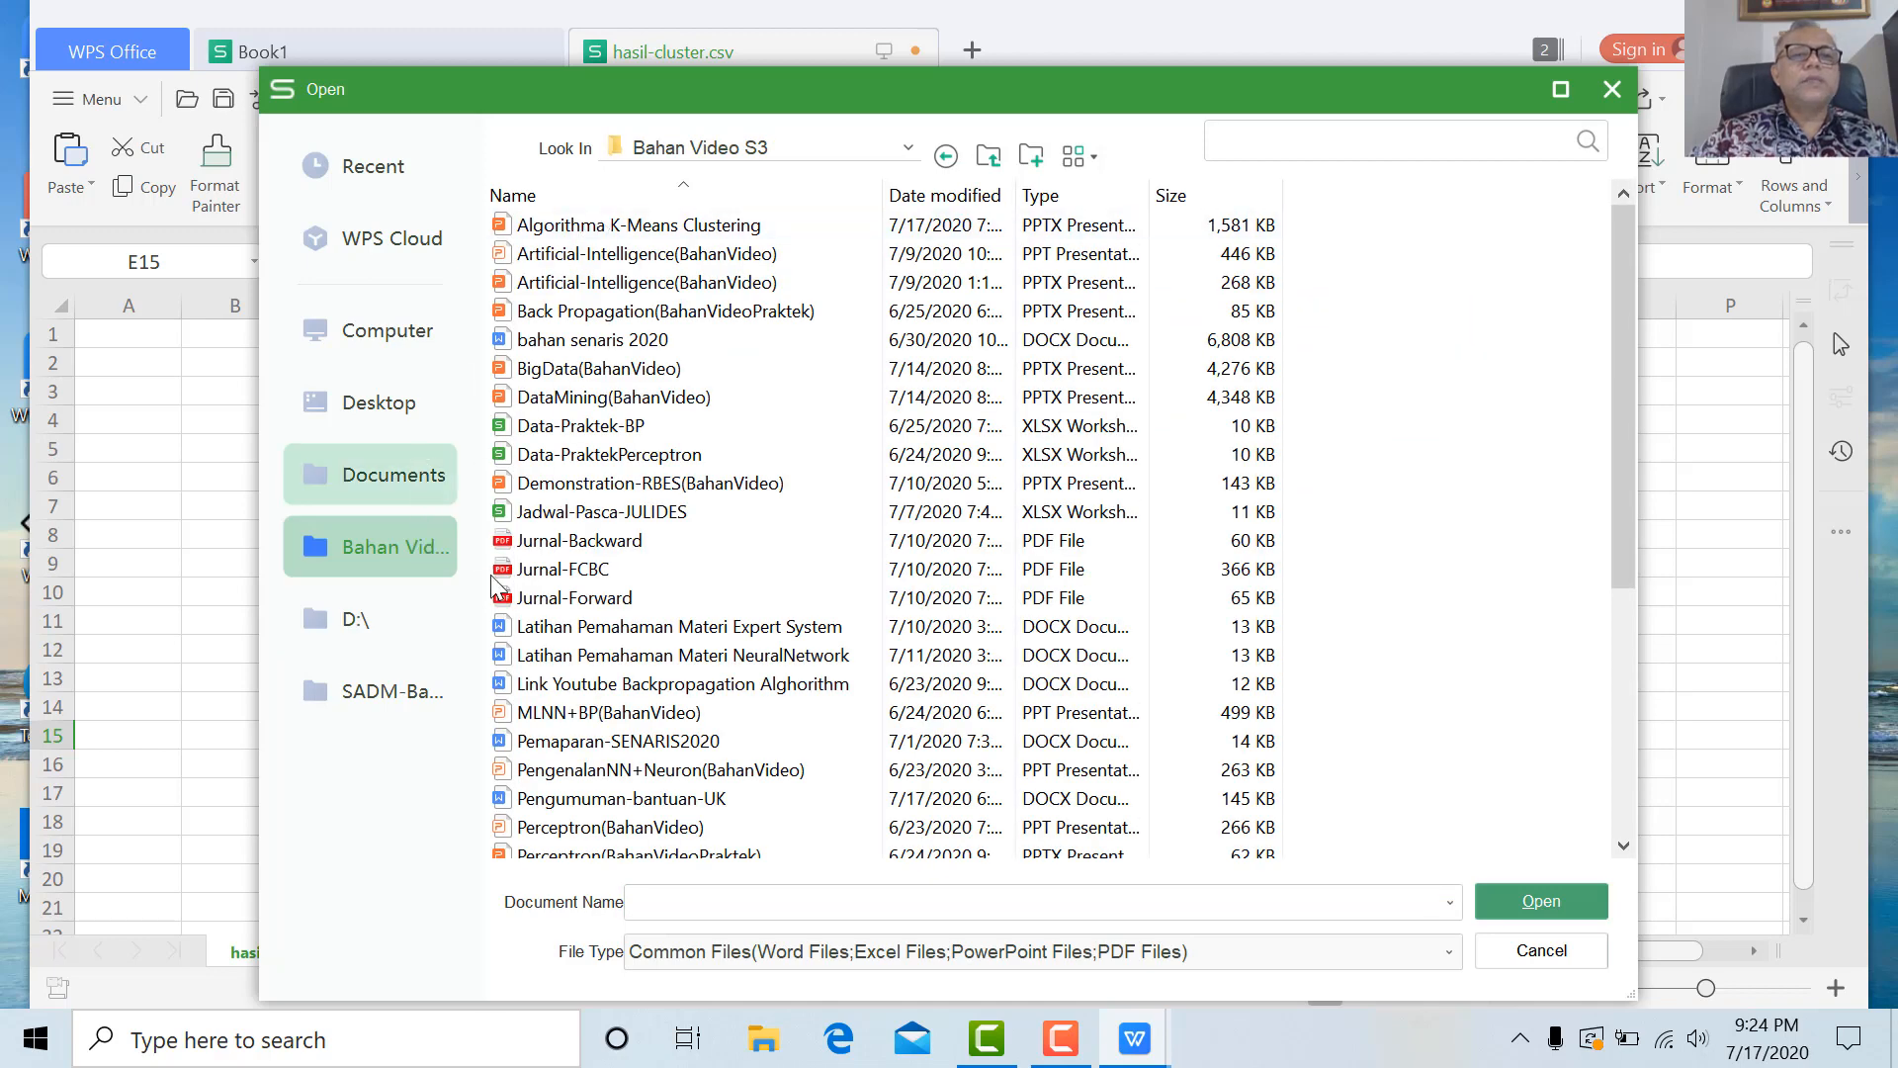
click(432, 642)
double_click(600, 228)
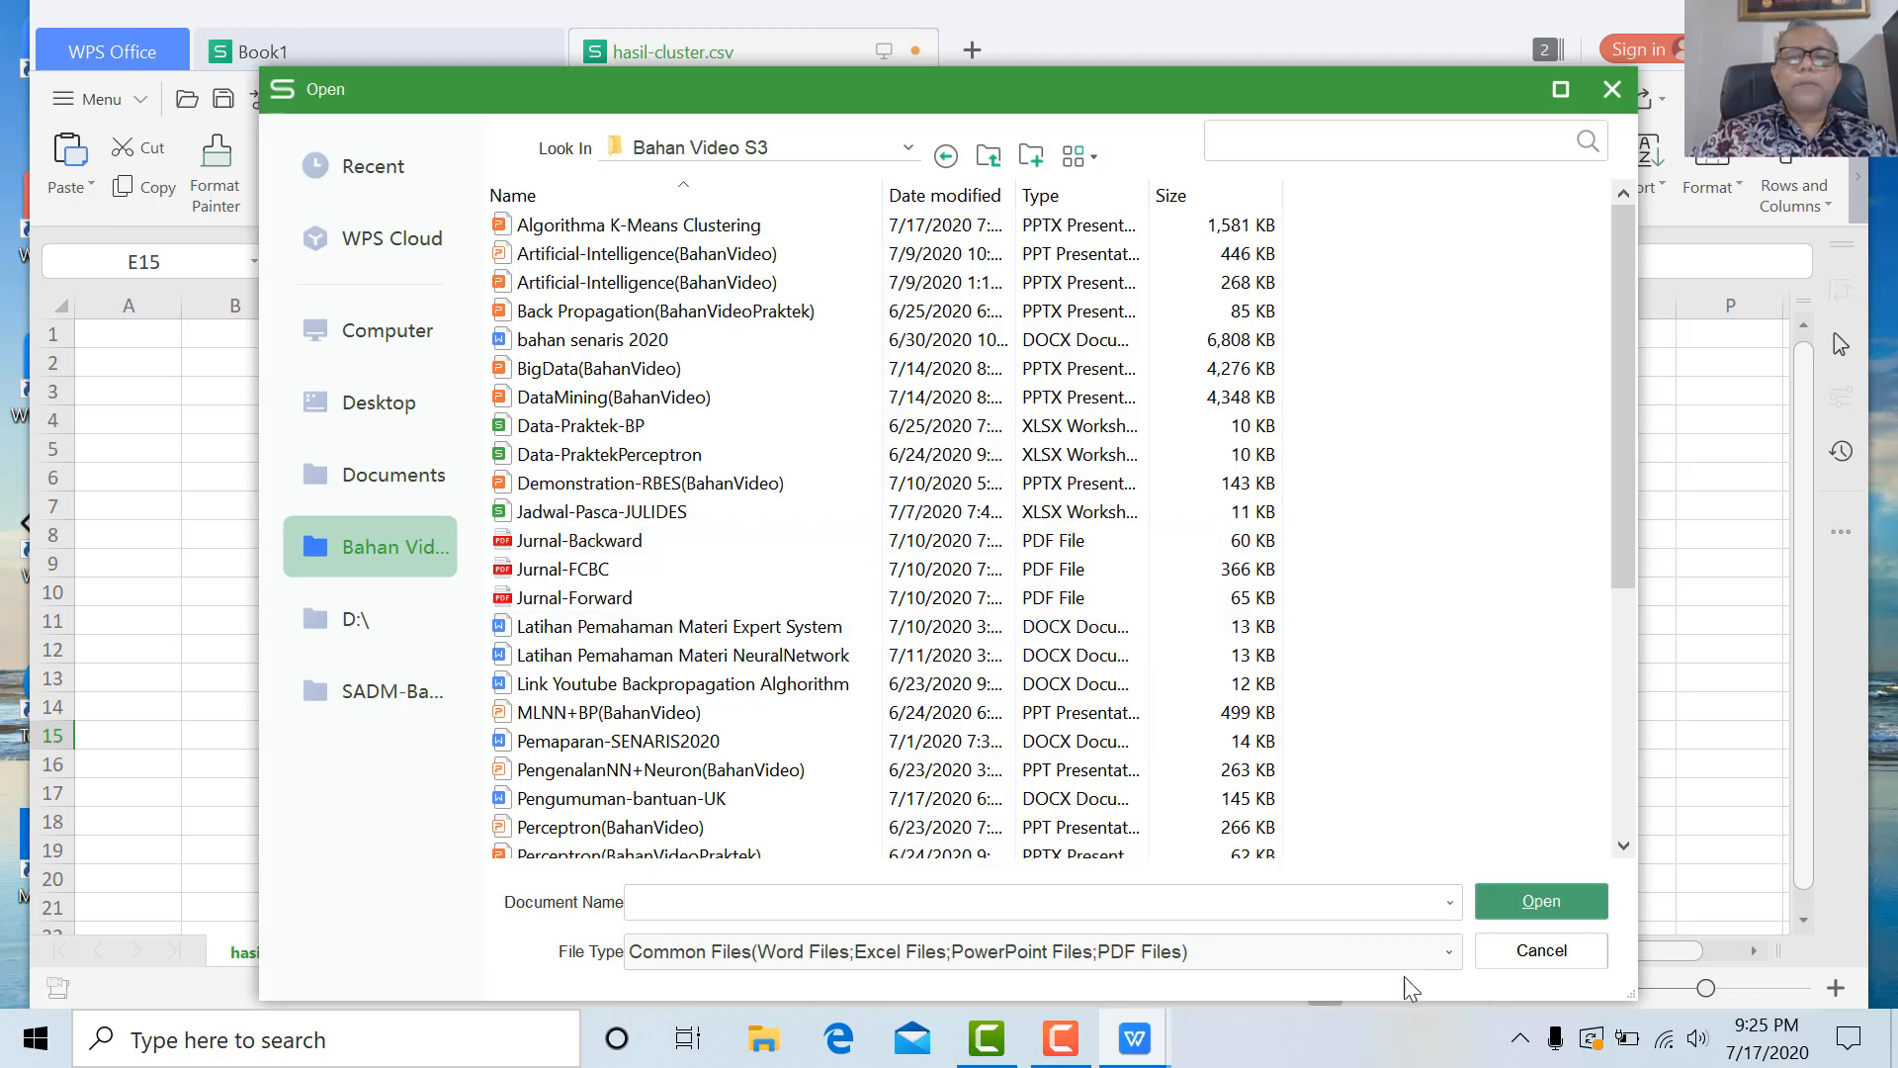
click(1450, 955)
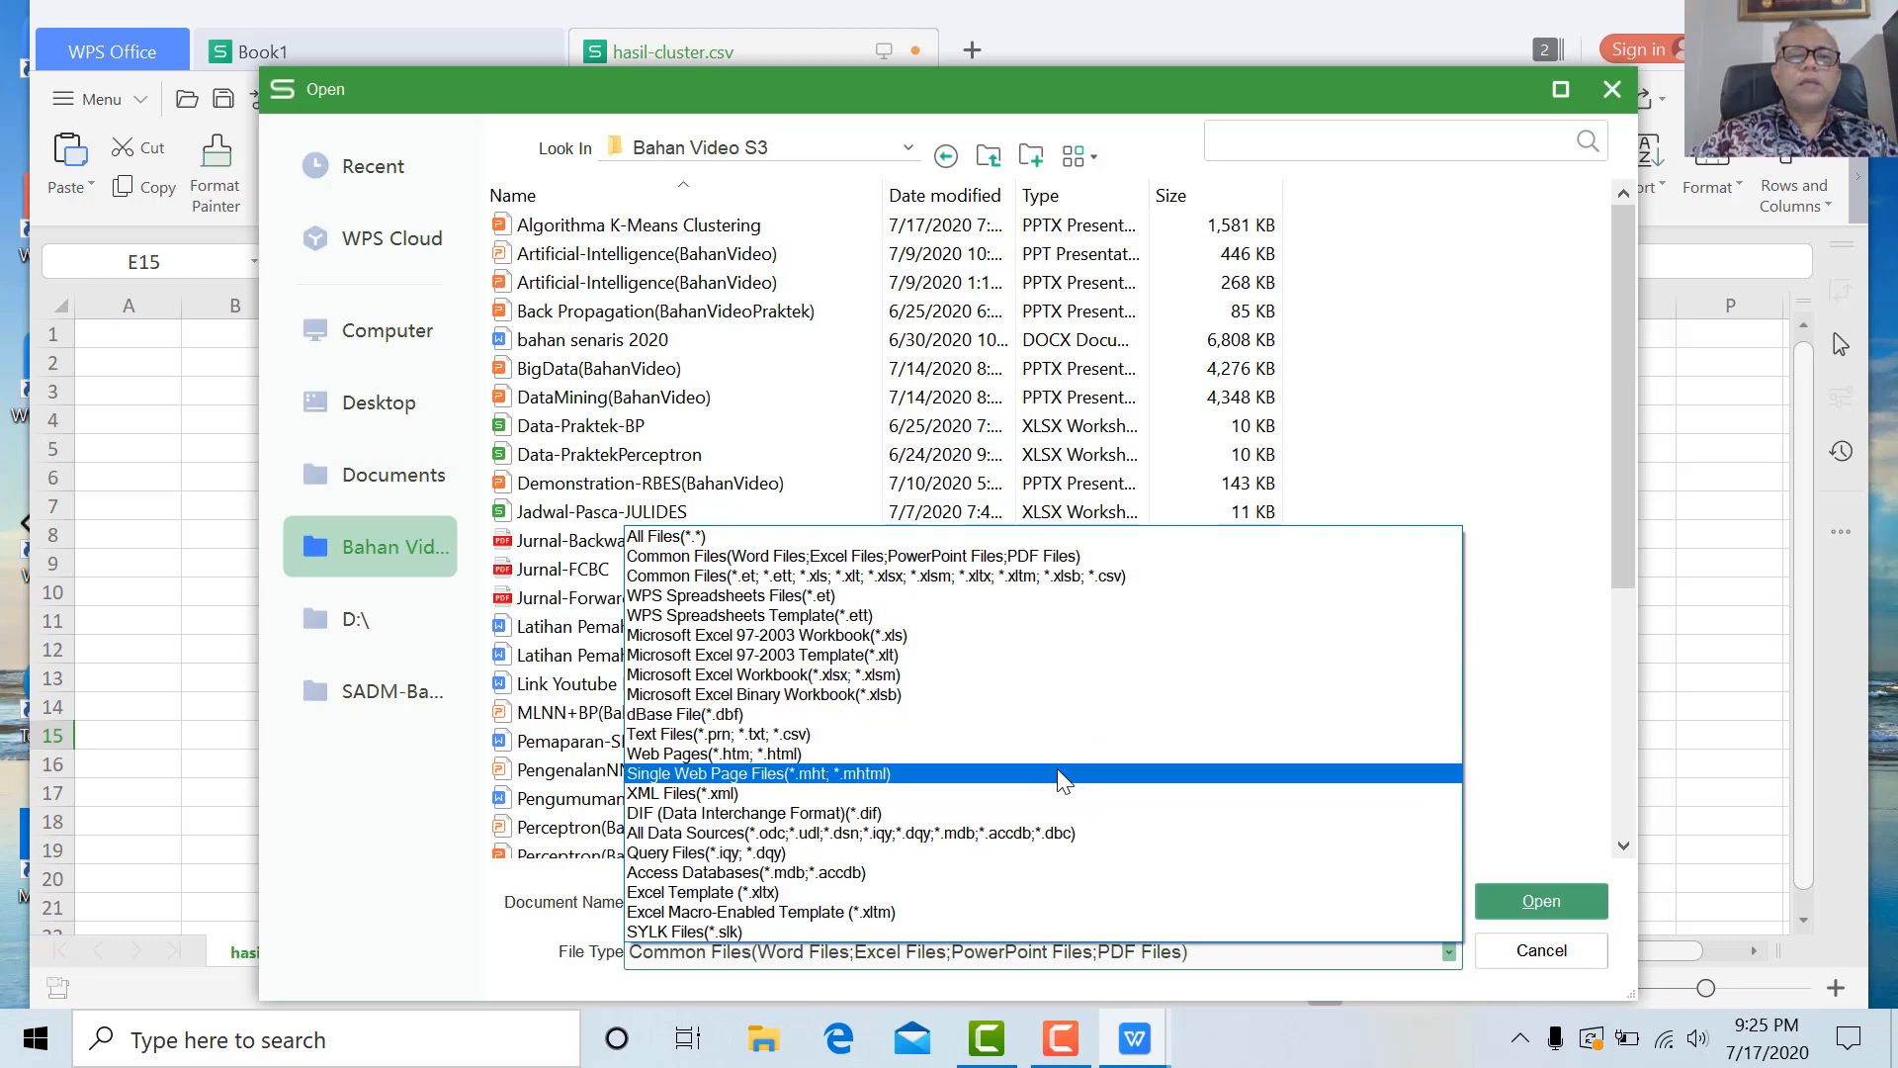
click(1076, 734)
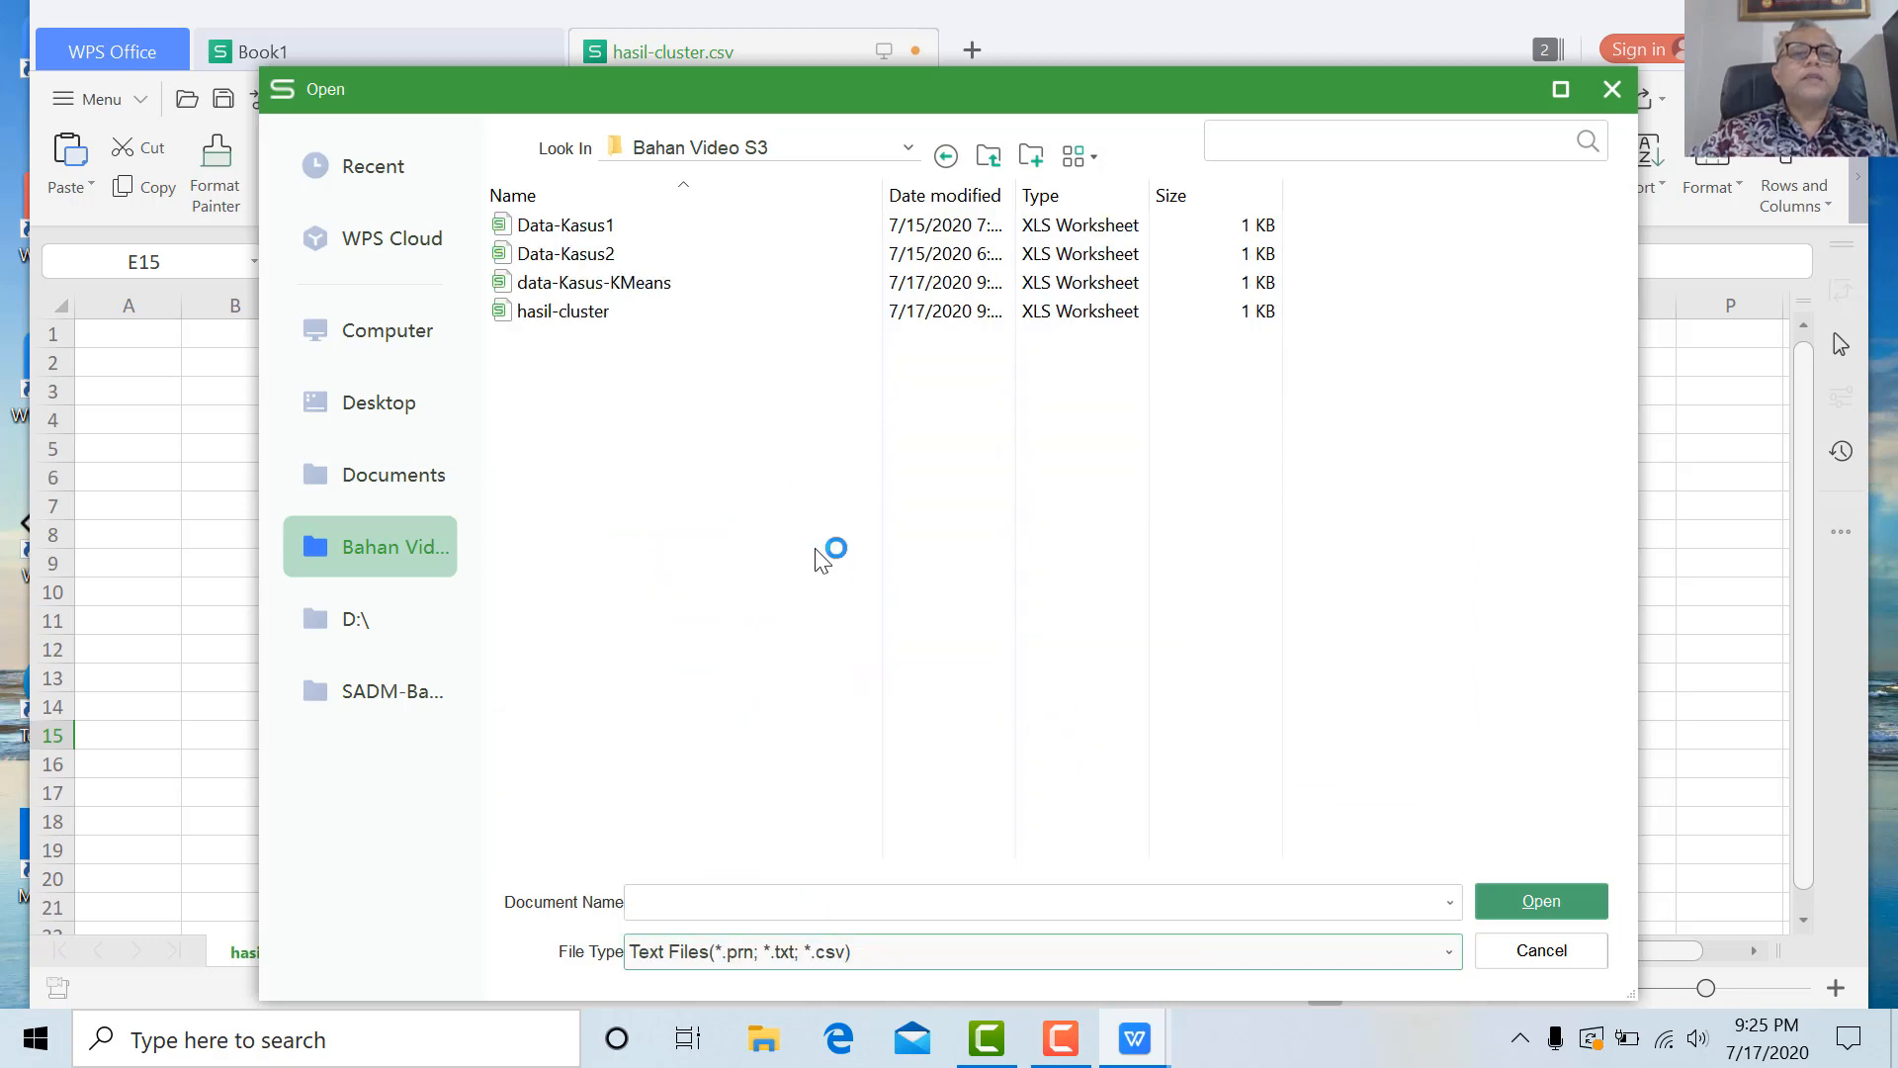
double_click(640, 284)
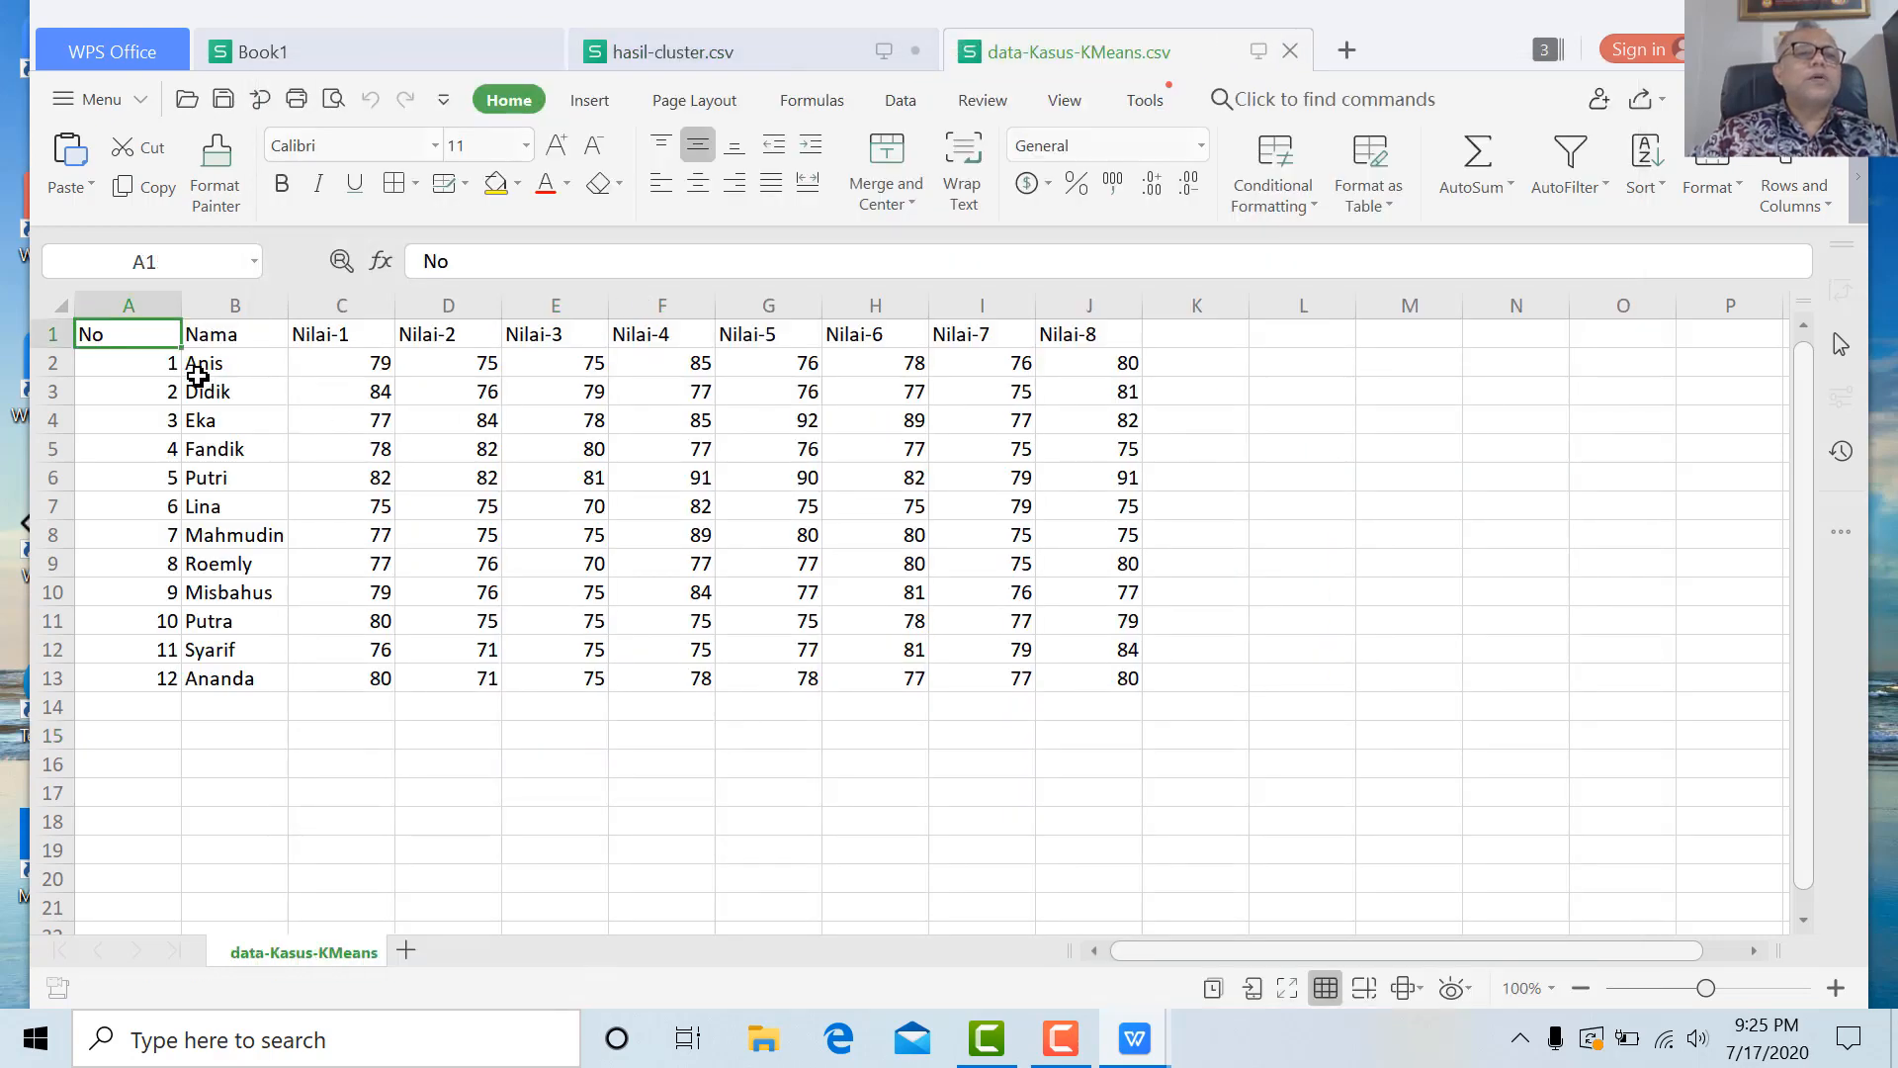
Copy the No and Nama columns with their headers, cells A1:B13, from data-Kasus-KMeans.csv.
drag(135, 335, 265, 697)
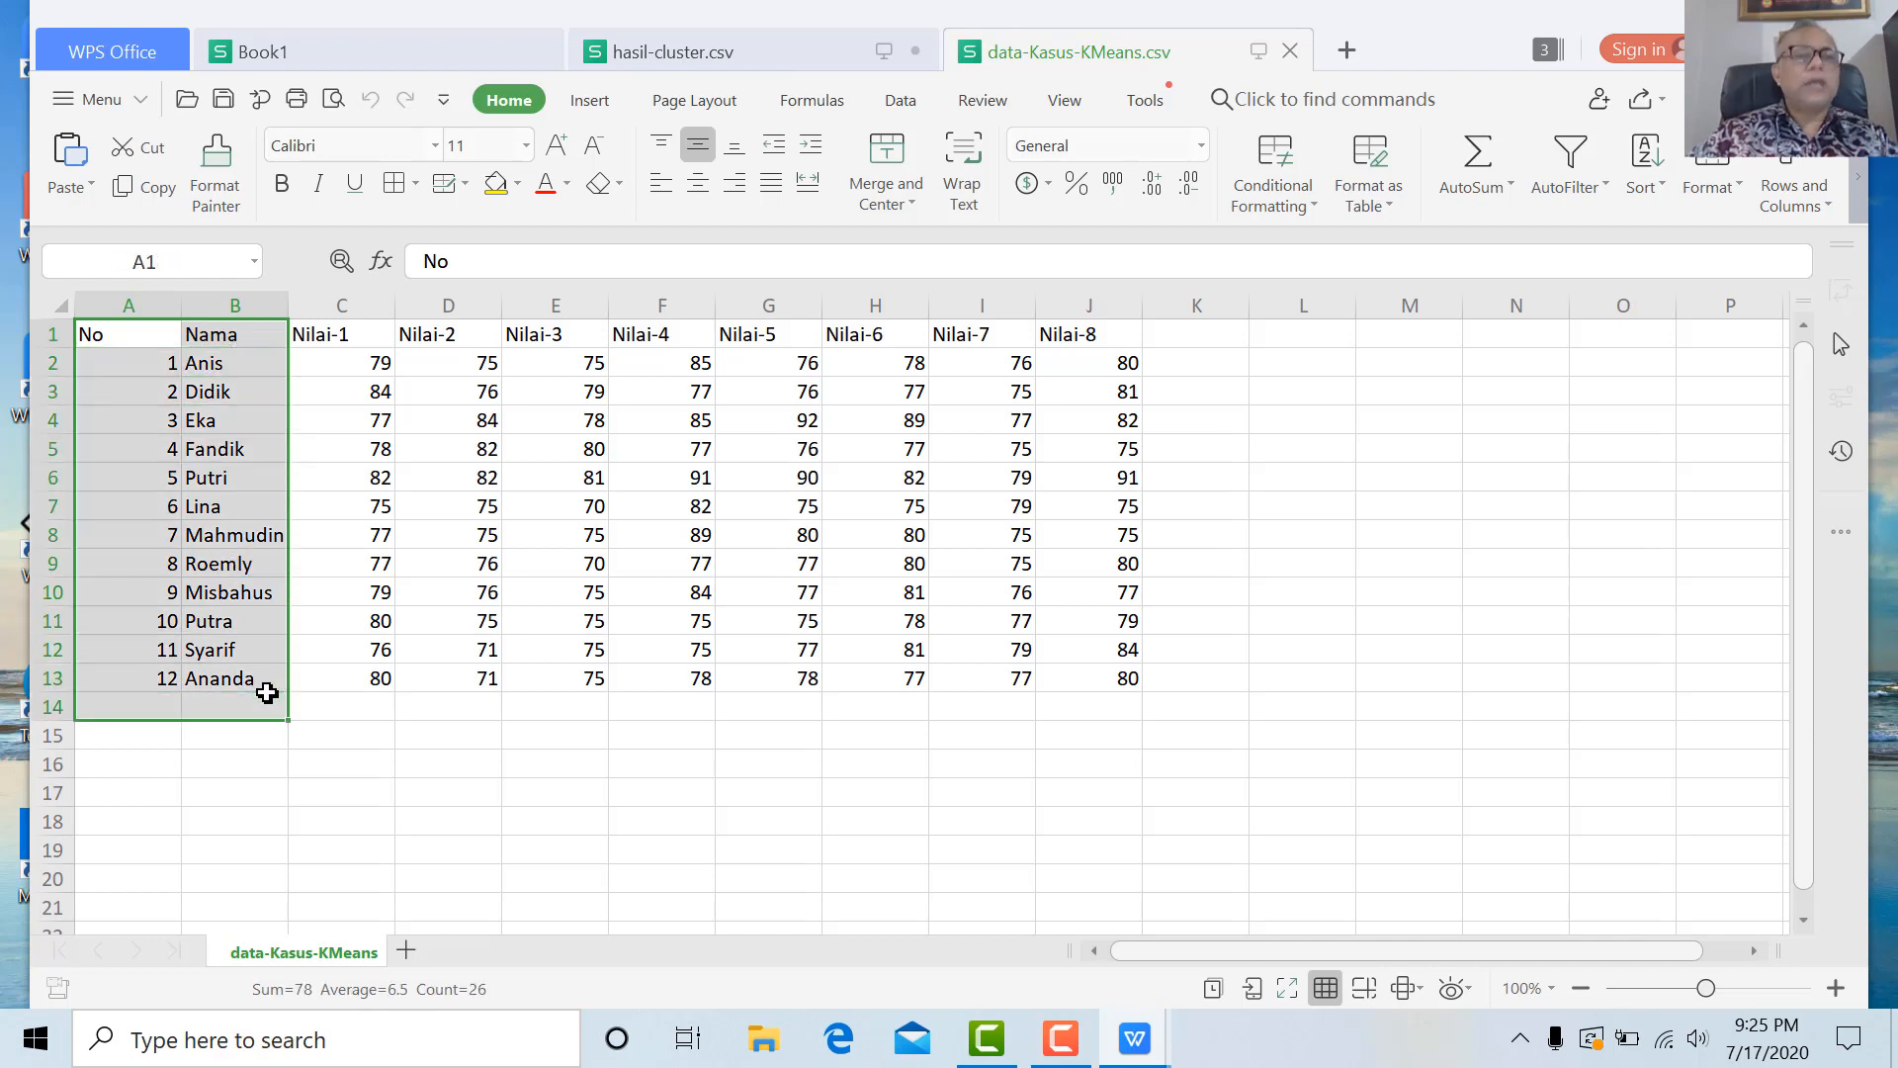
drag(144, 346, 238, 683)
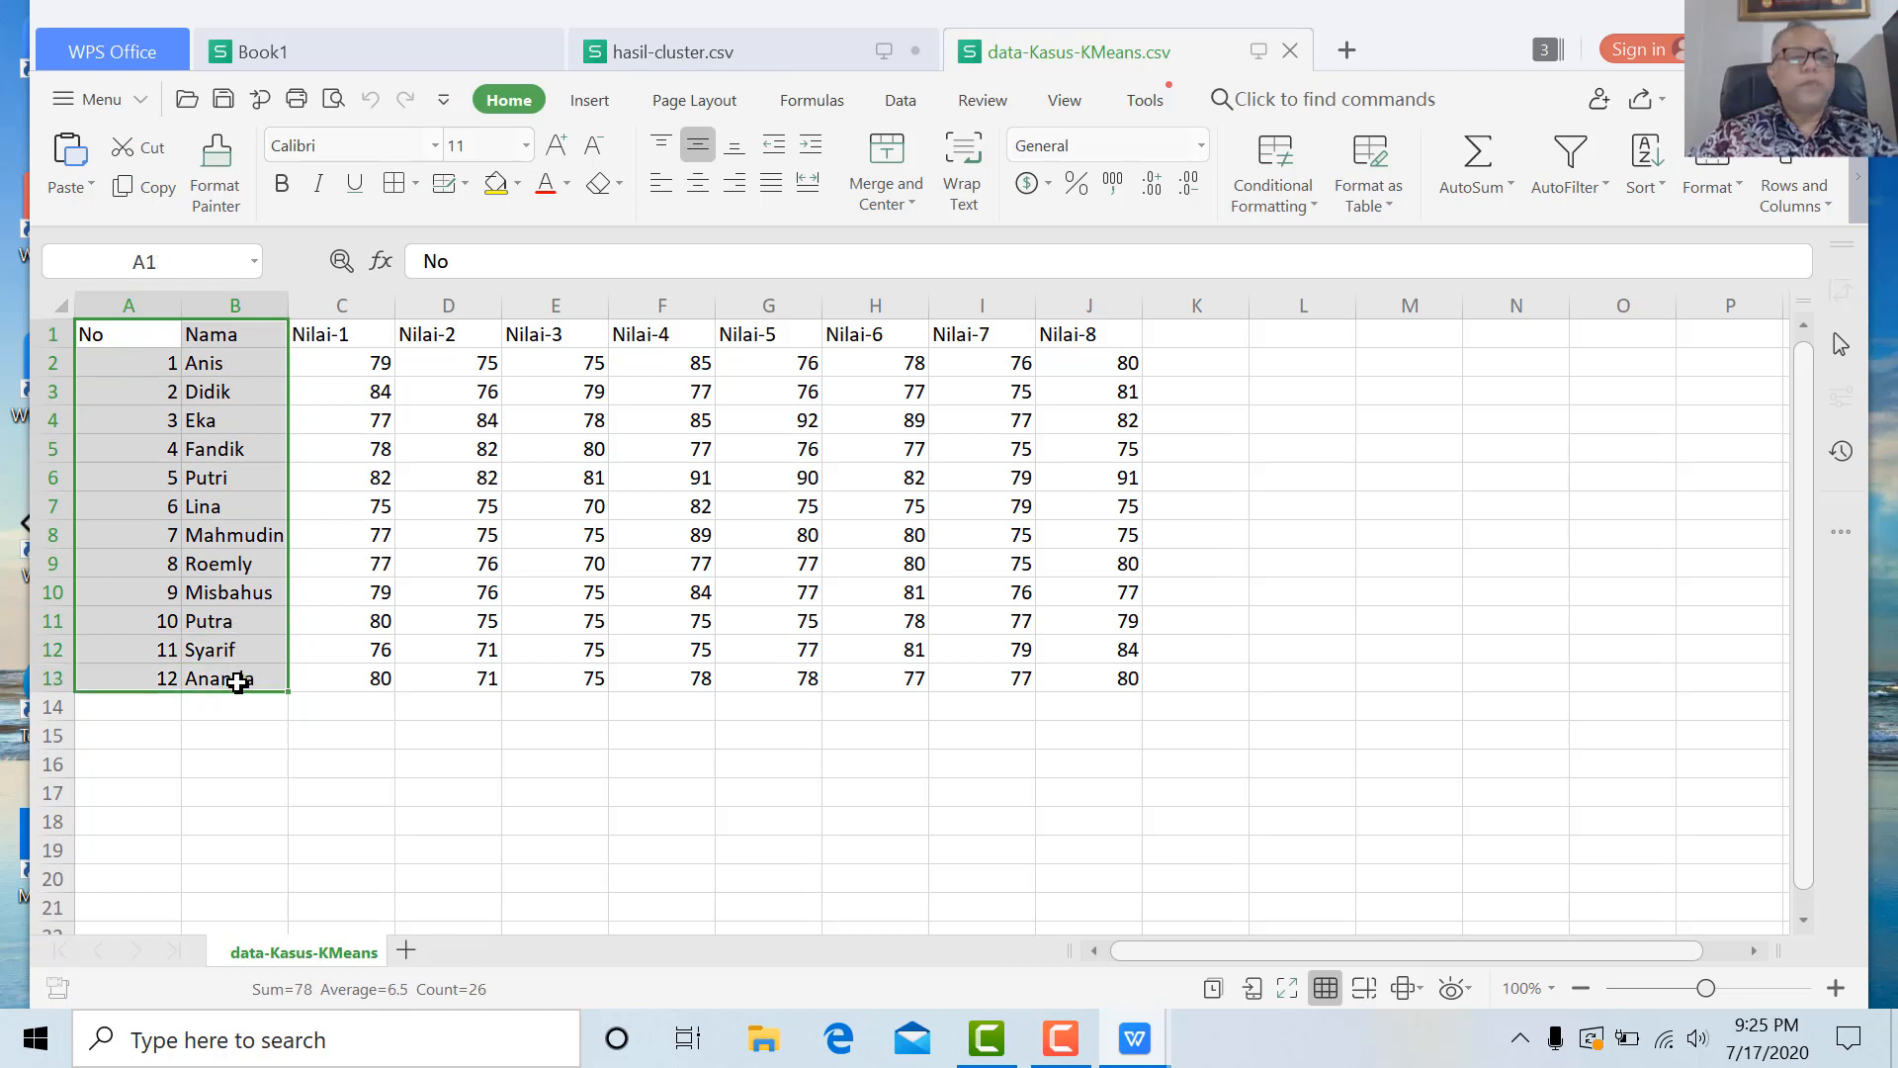
right_click(239, 682)
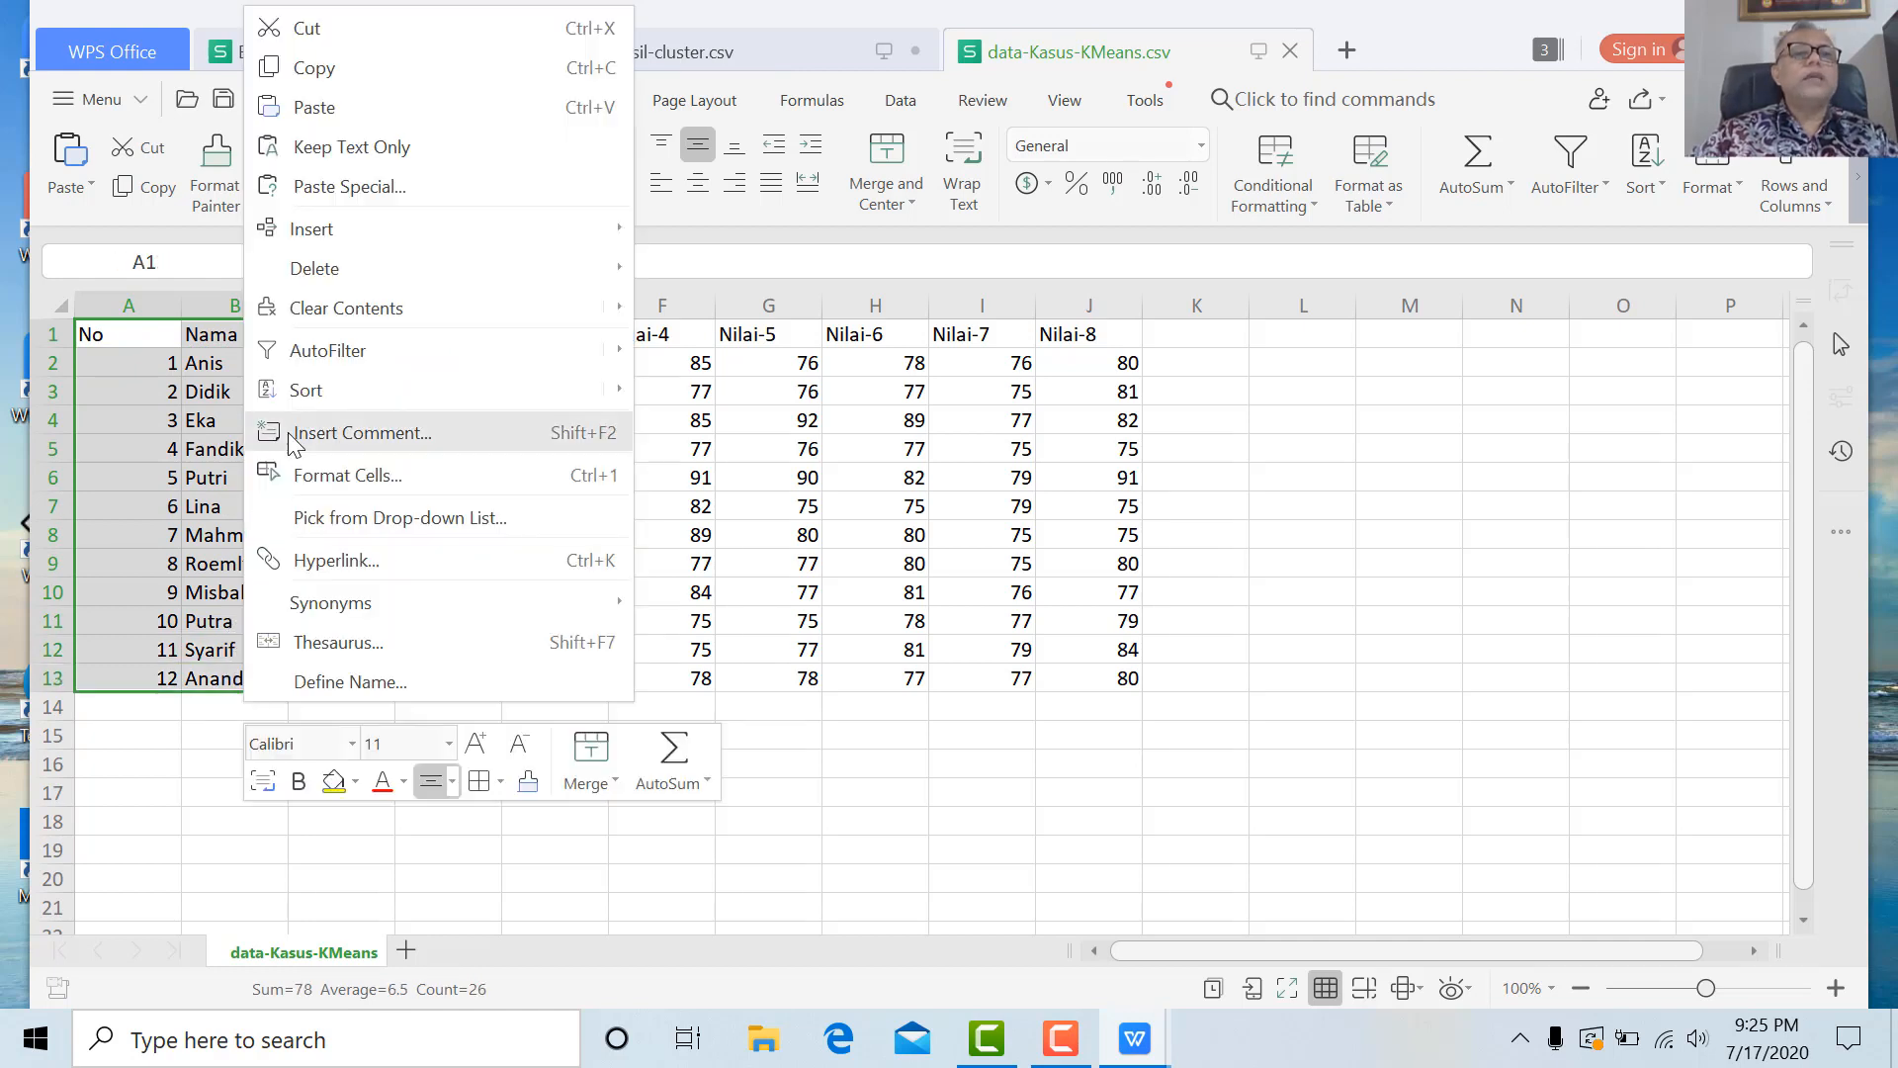
click(346, 69)
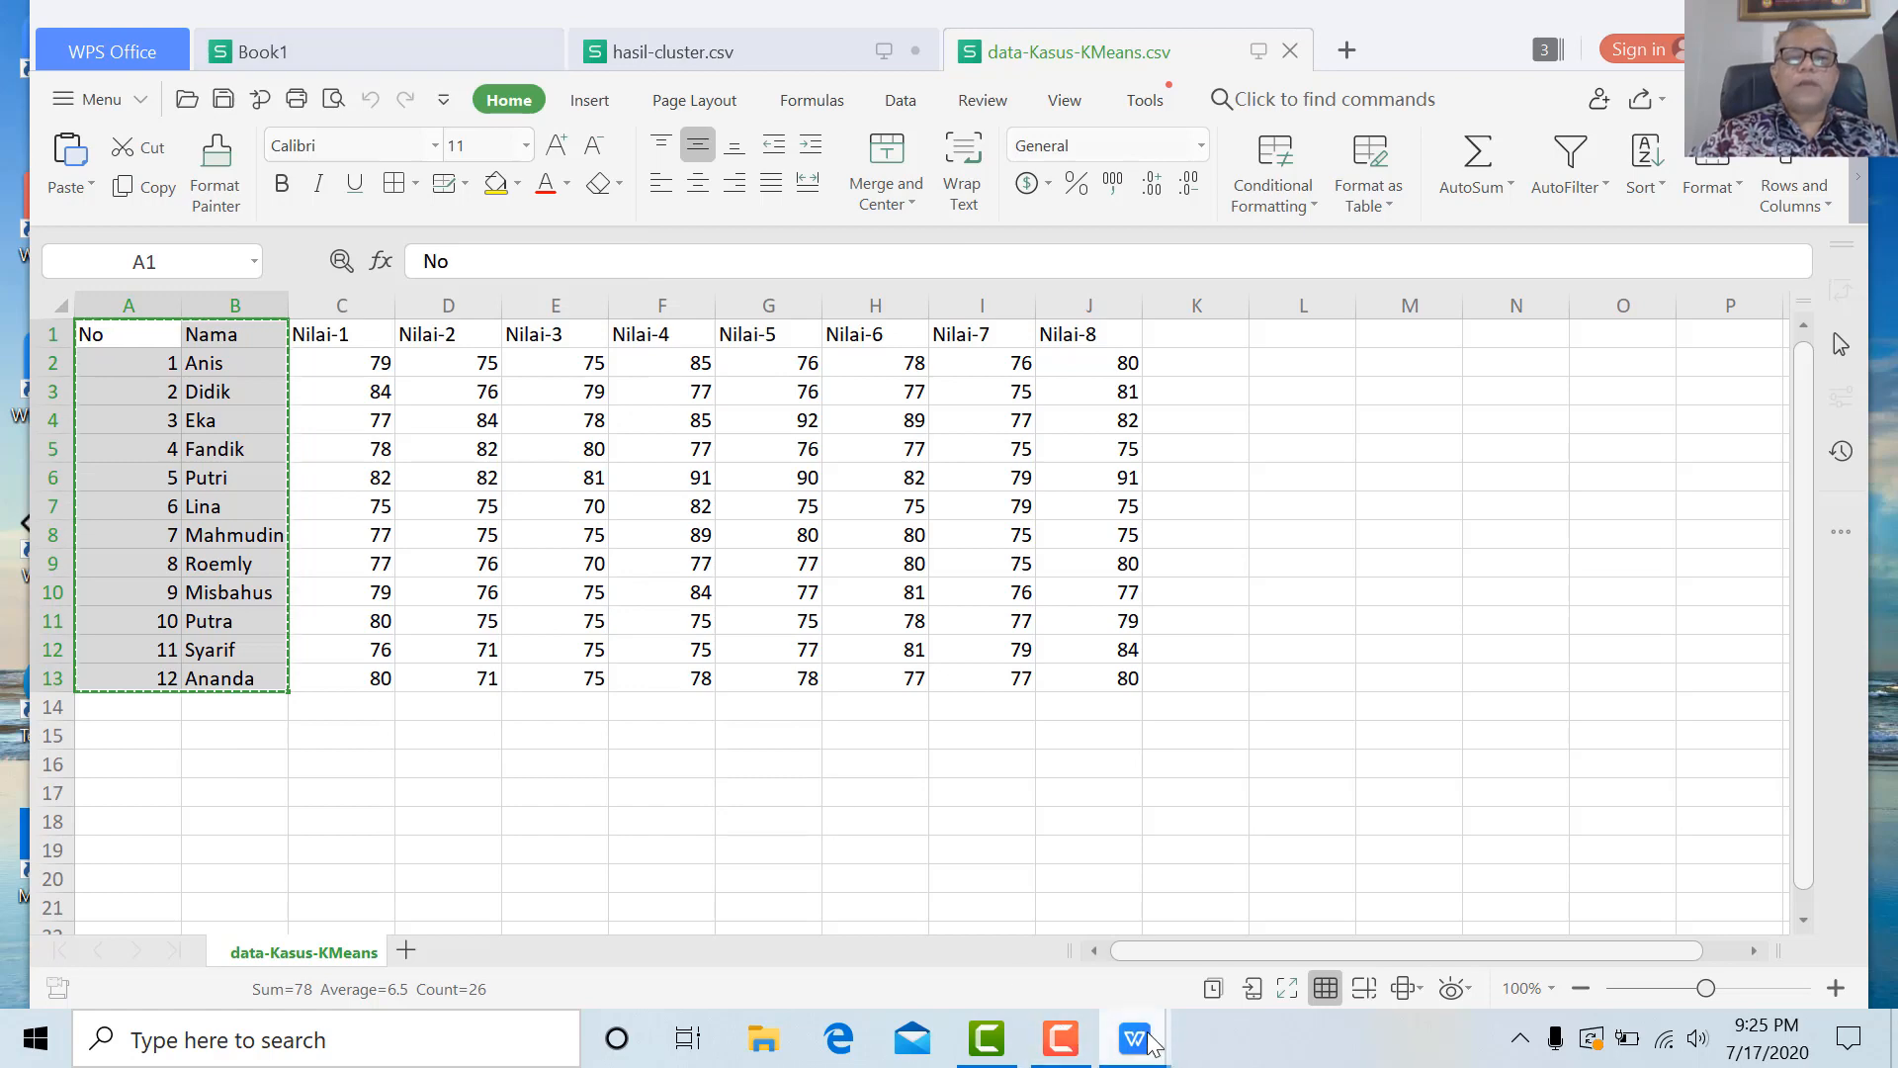
Paste the copied No and Nama columns into hasil-cluster.csv, starting at cell A1.
mouse_move(1152, 1041)
mouse_move(1073, 955)
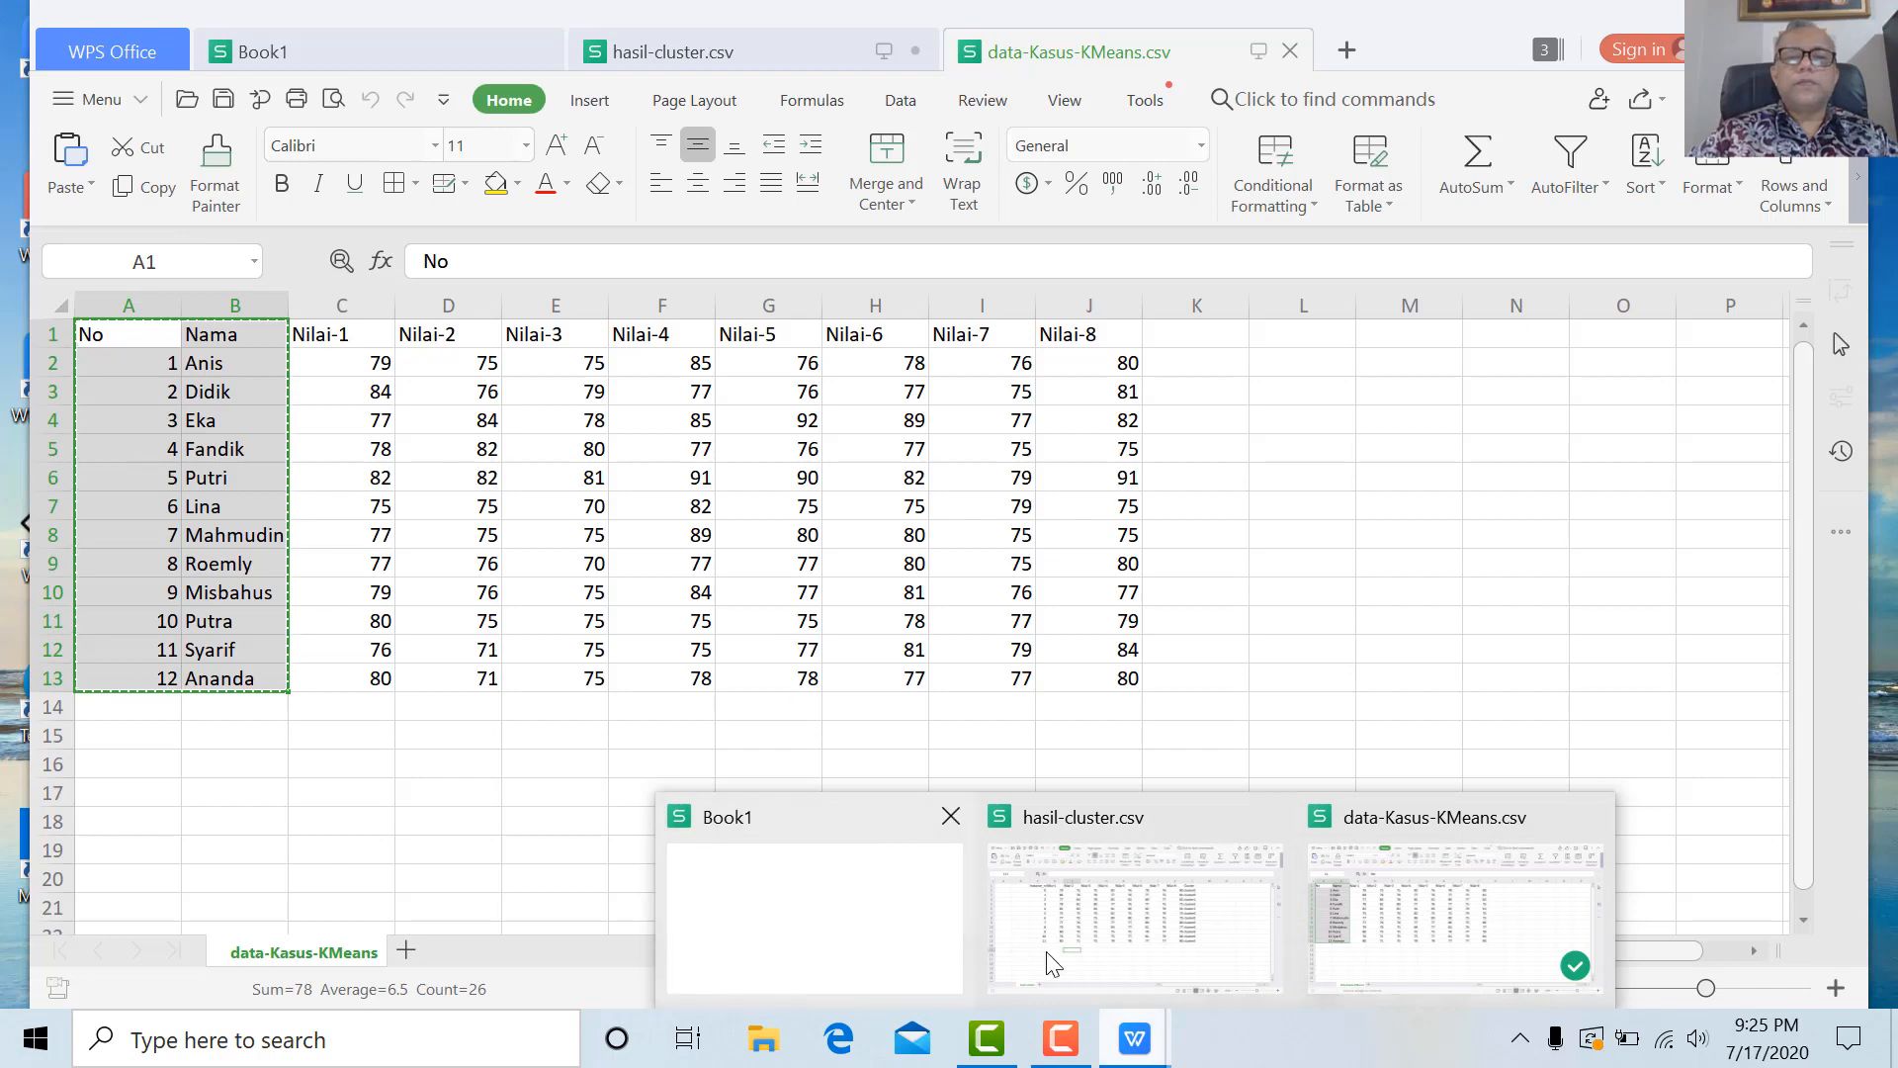
click(1074, 952)
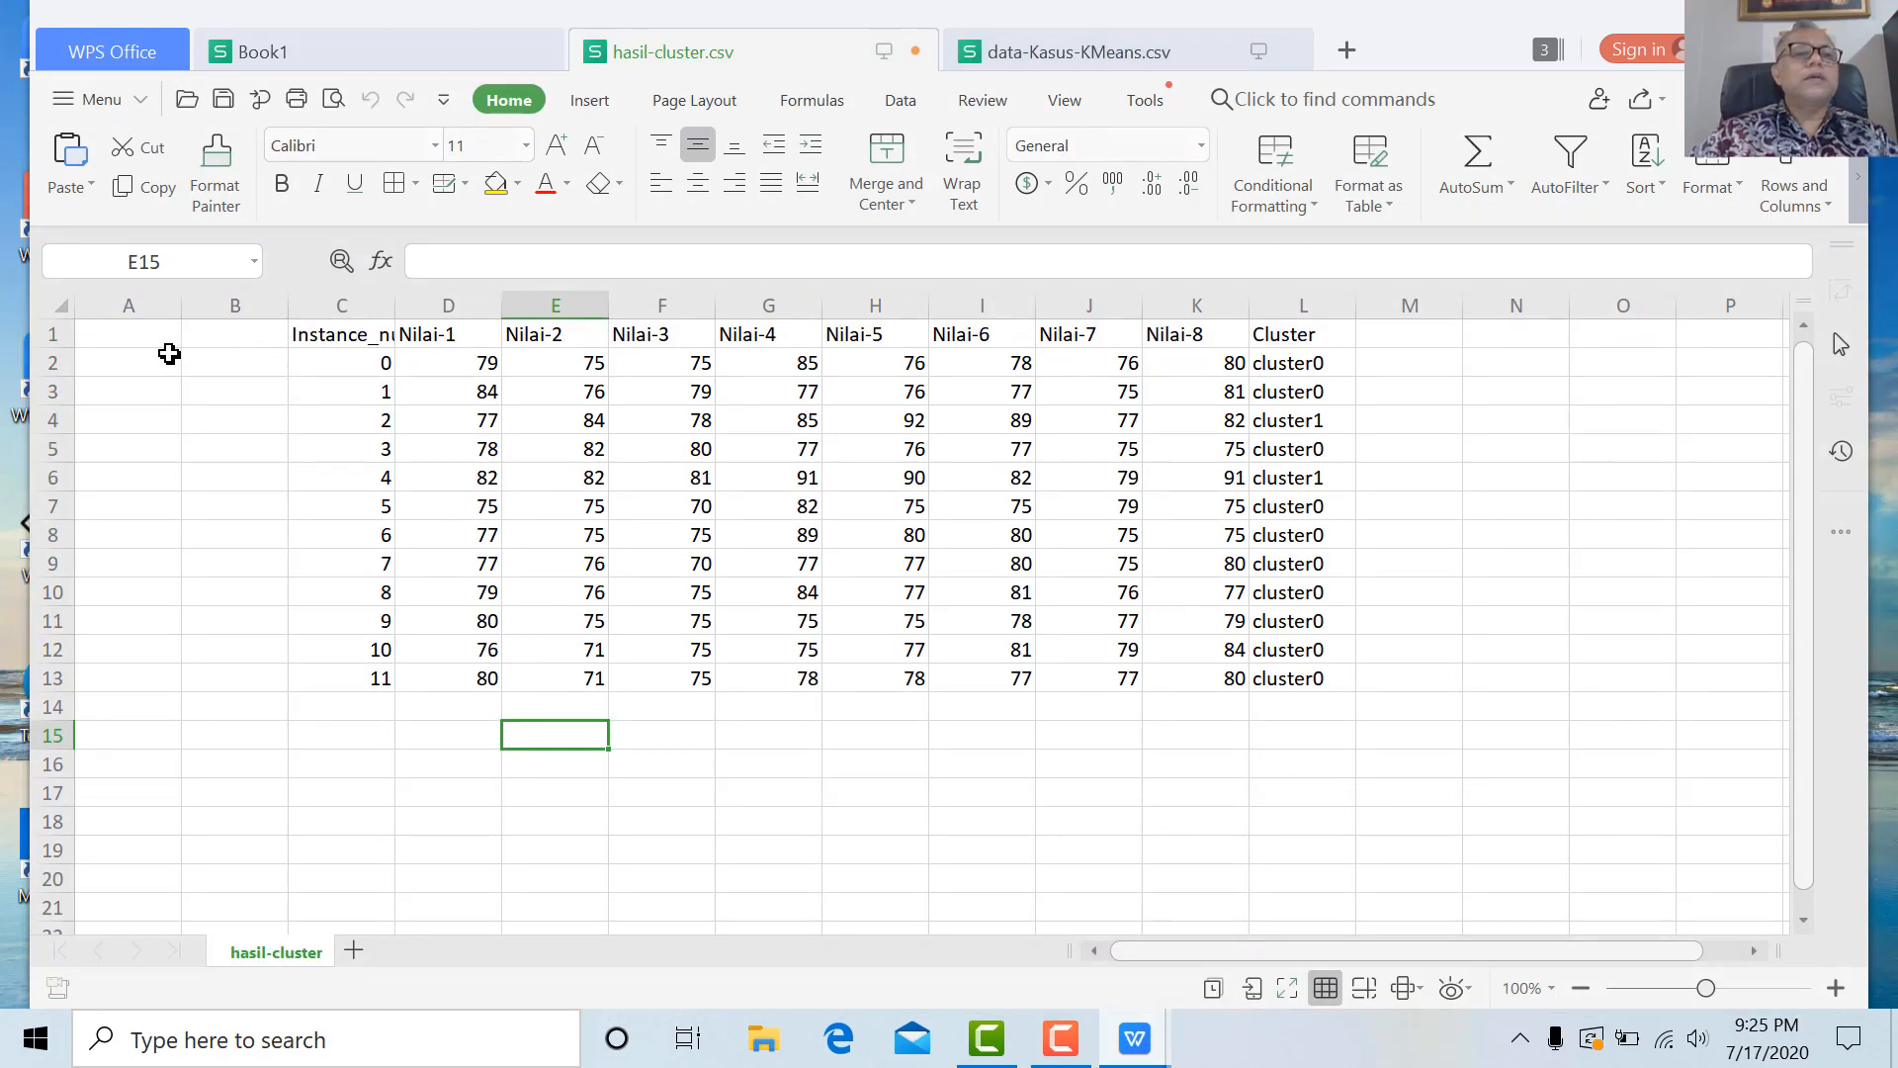
click(127, 339)
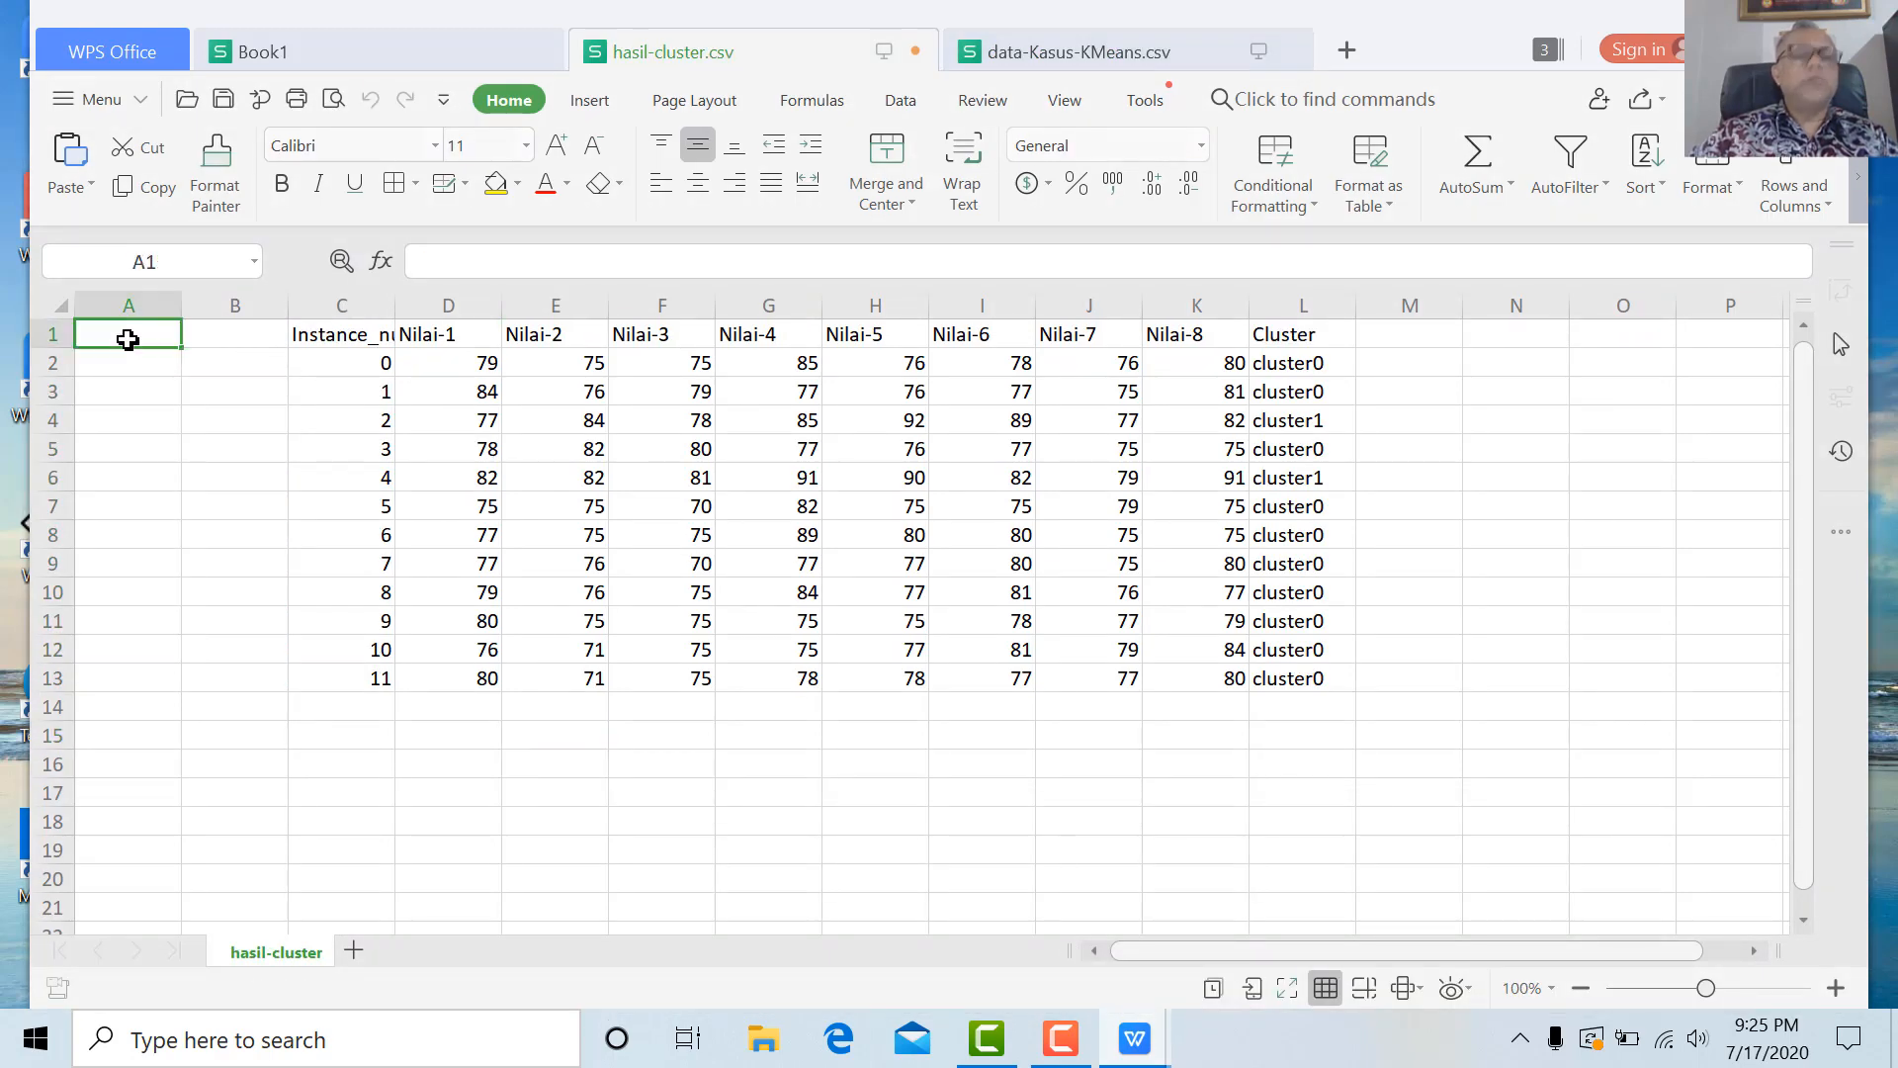
right_click(128, 339)
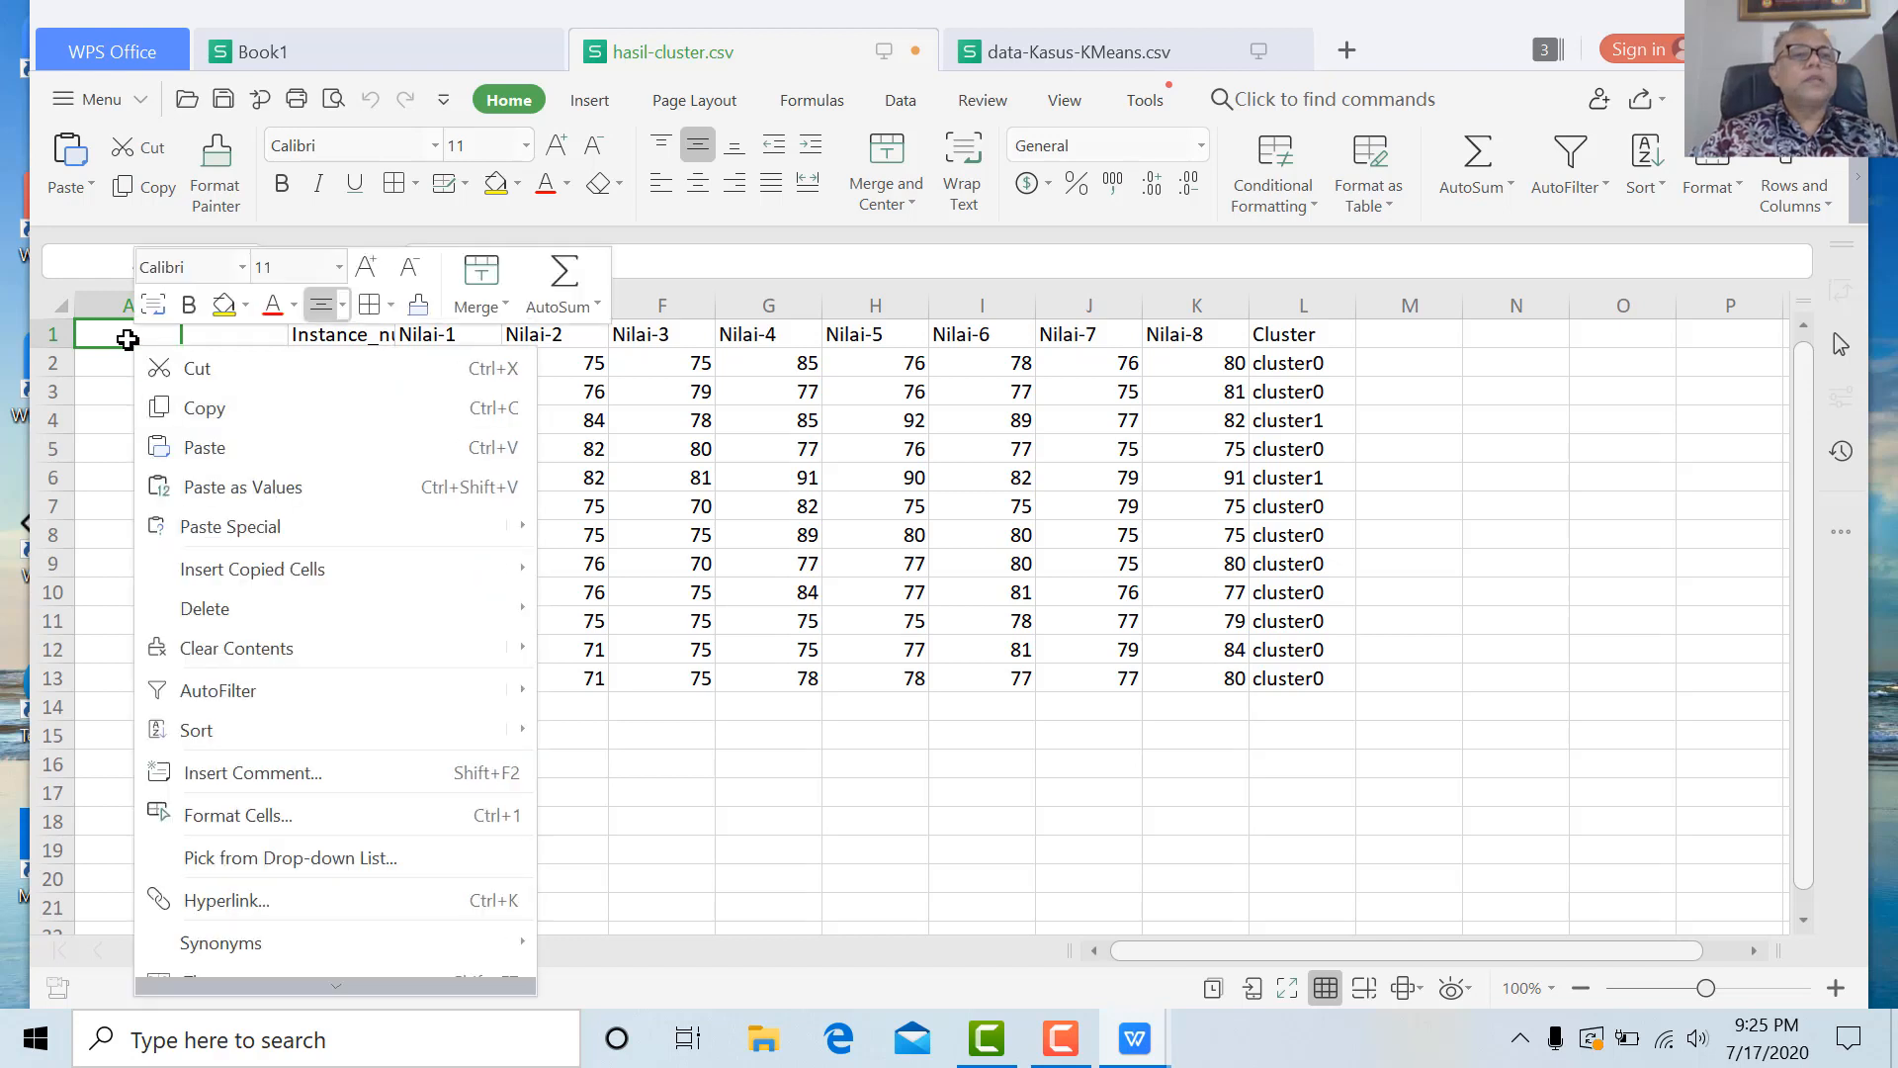
click(199, 449)
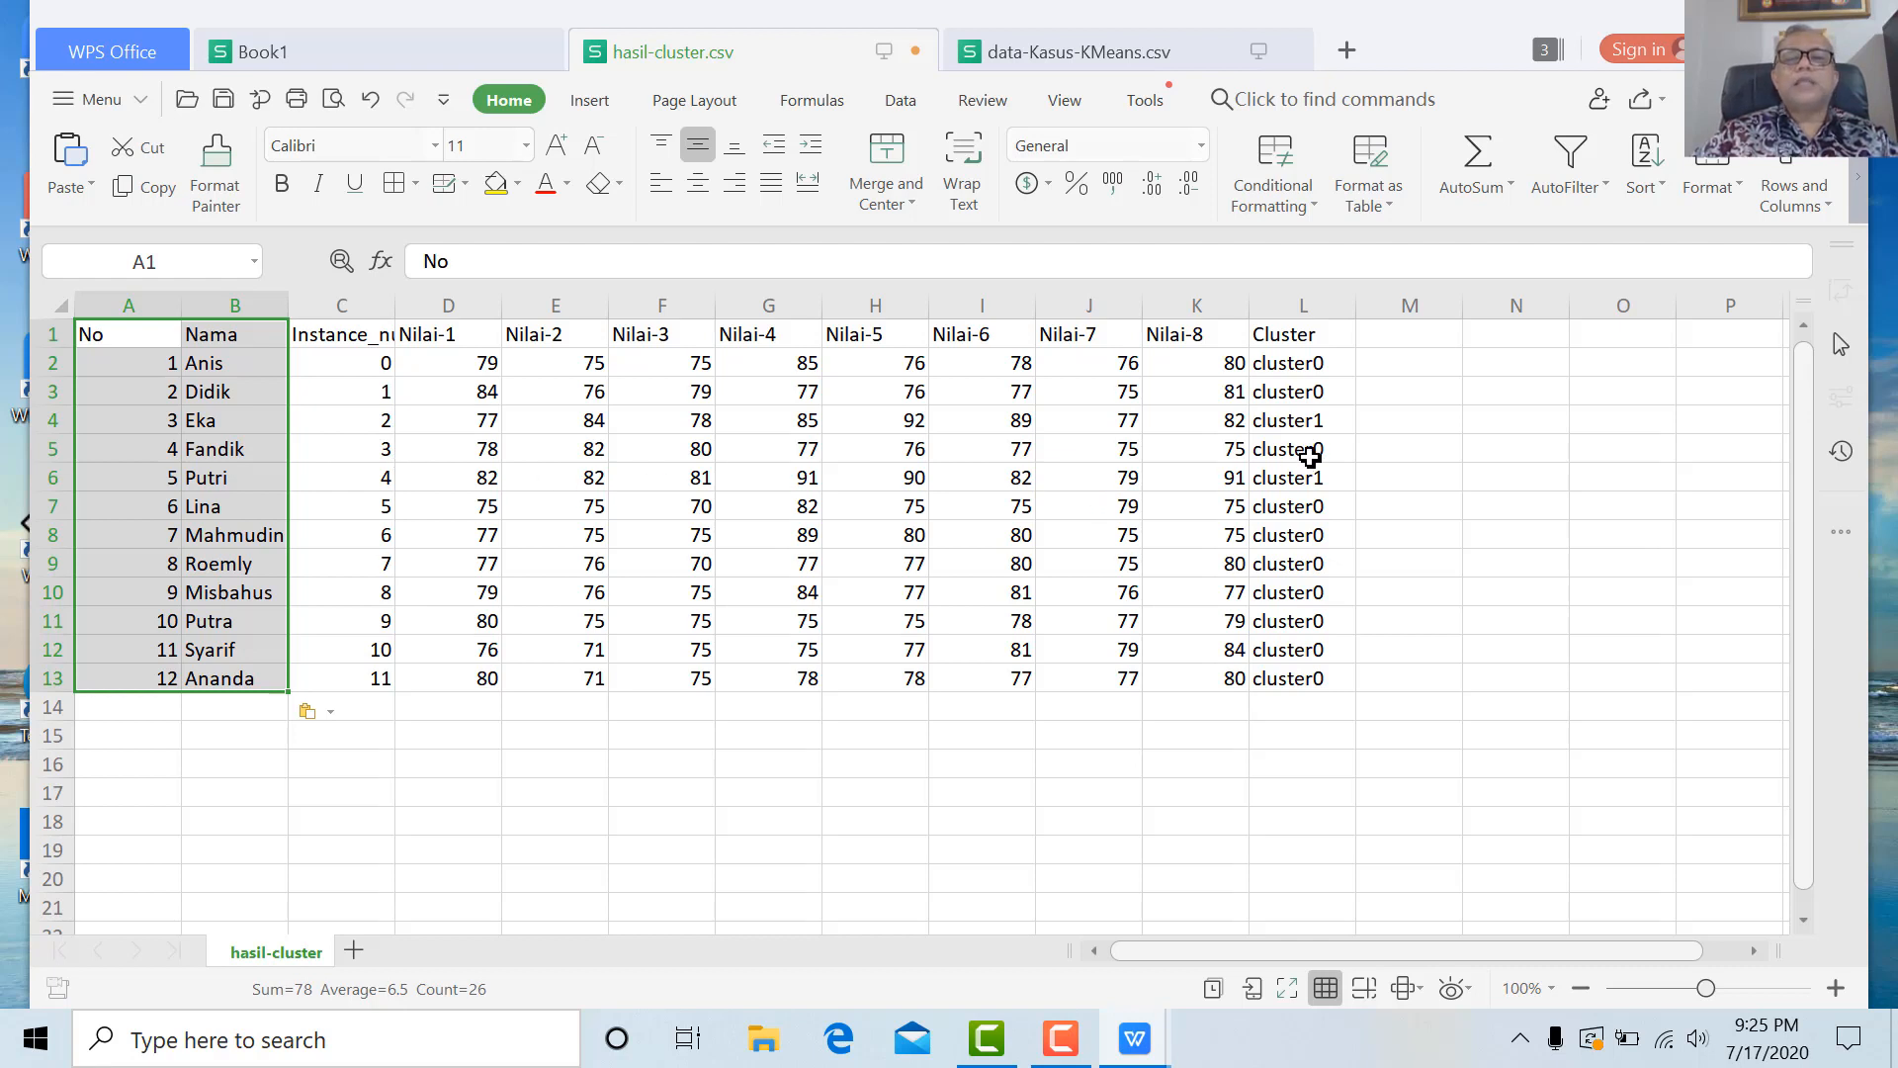
Sort the hasil-cluster data ascending by the Cluster column, expanding the selection to include the neighbouring columns.
click(1298, 299)
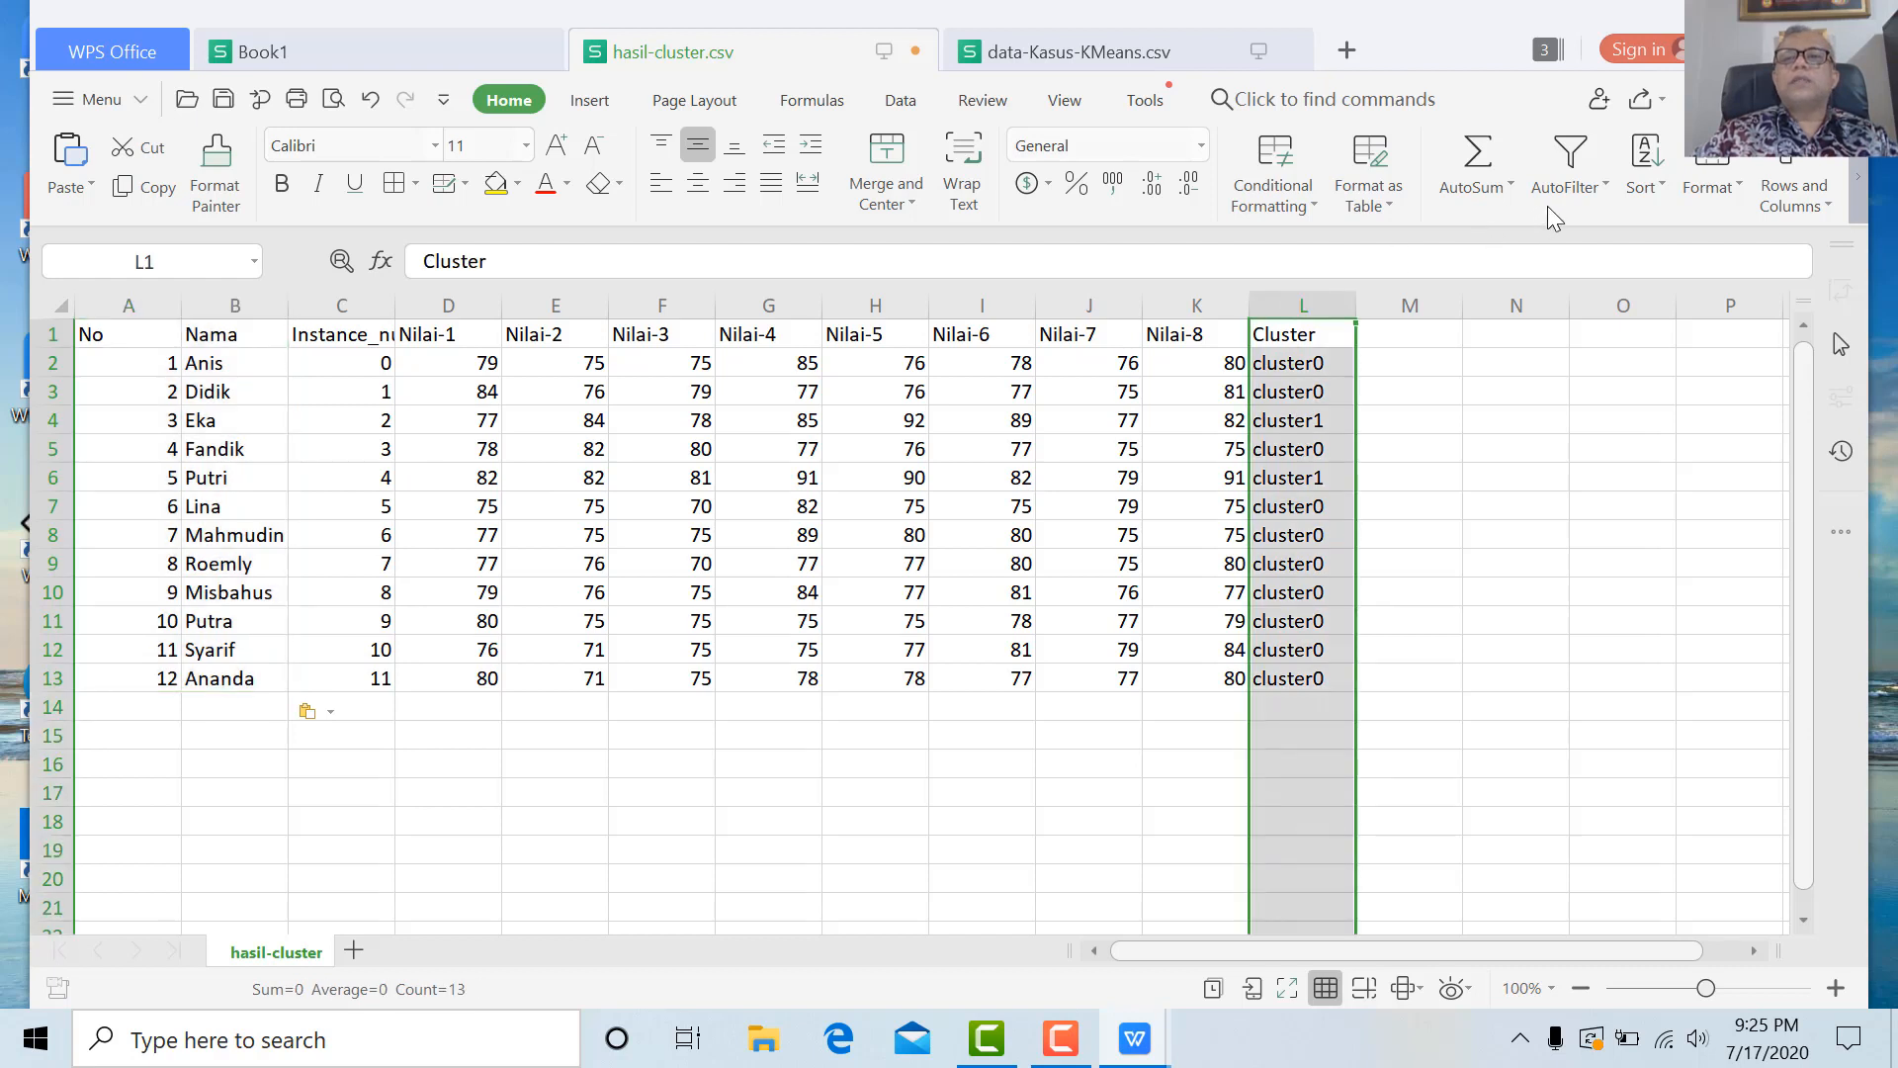
click(1645, 184)
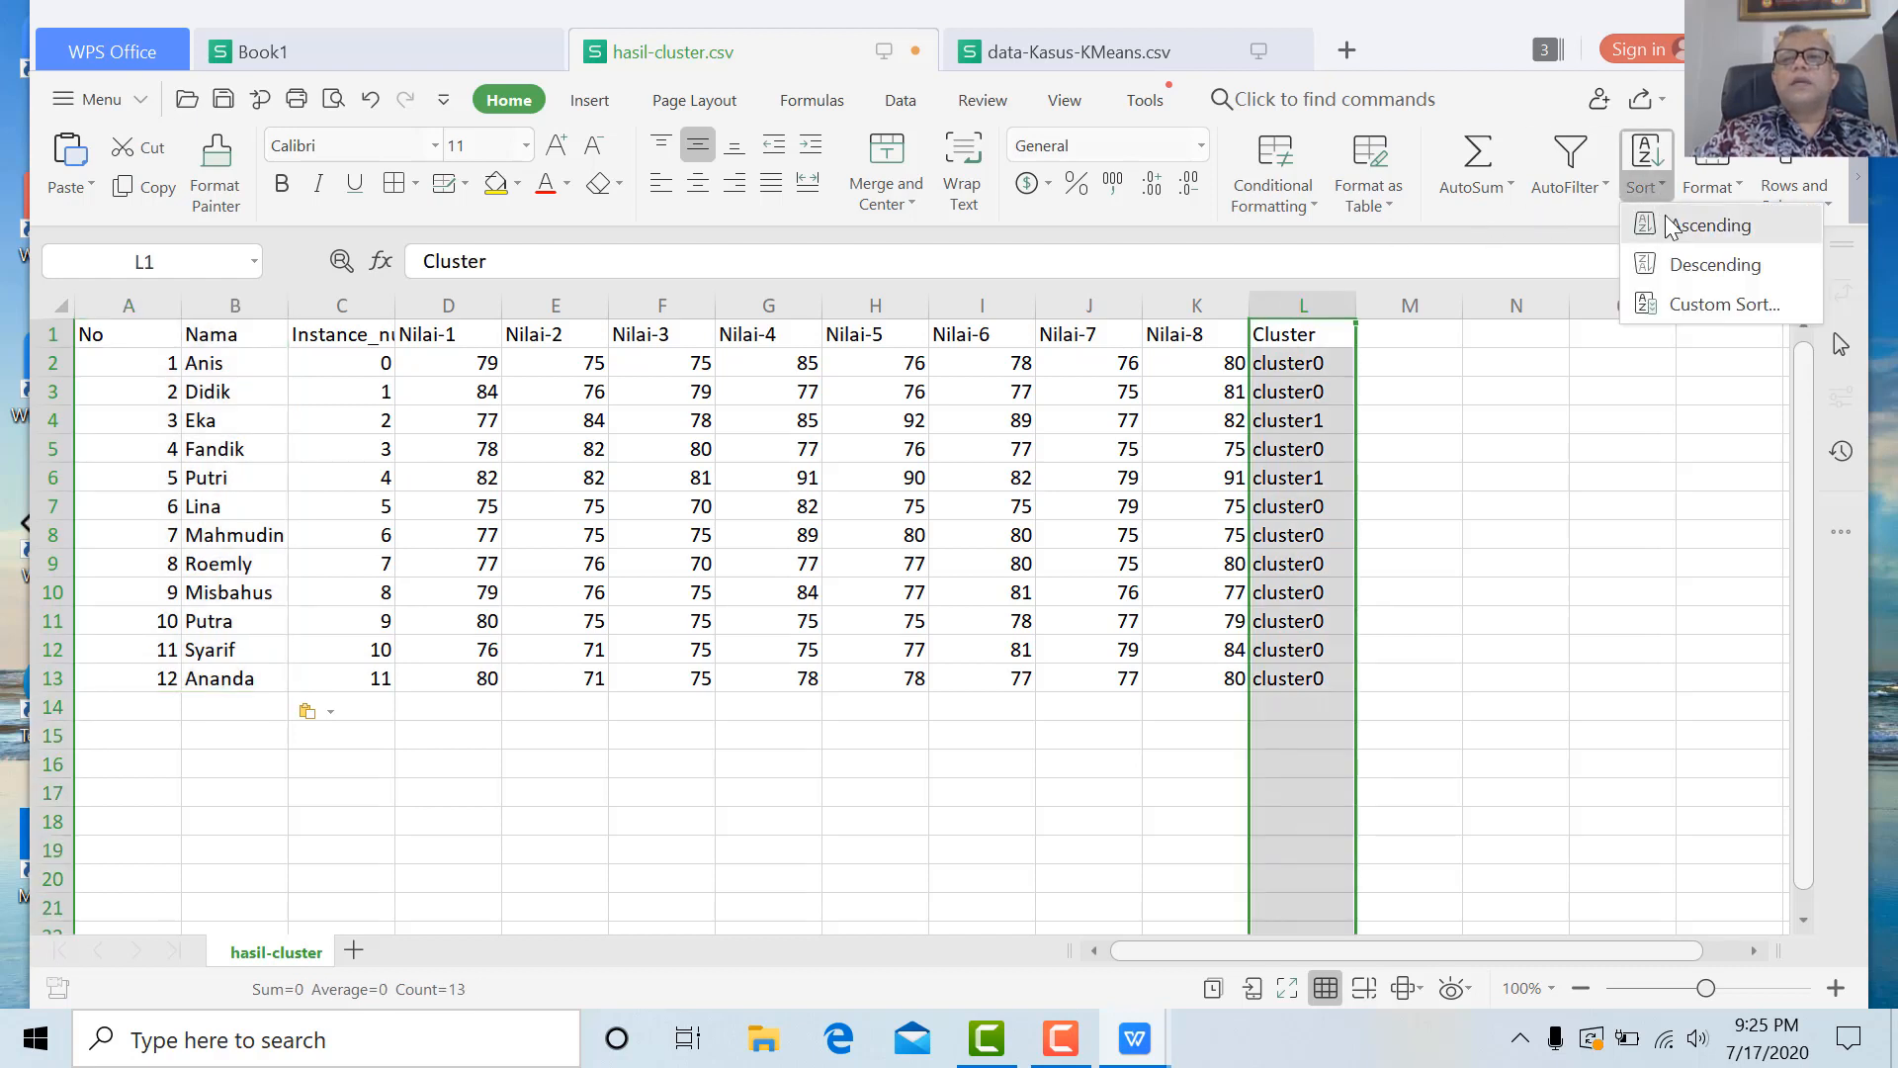
click(1668, 225)
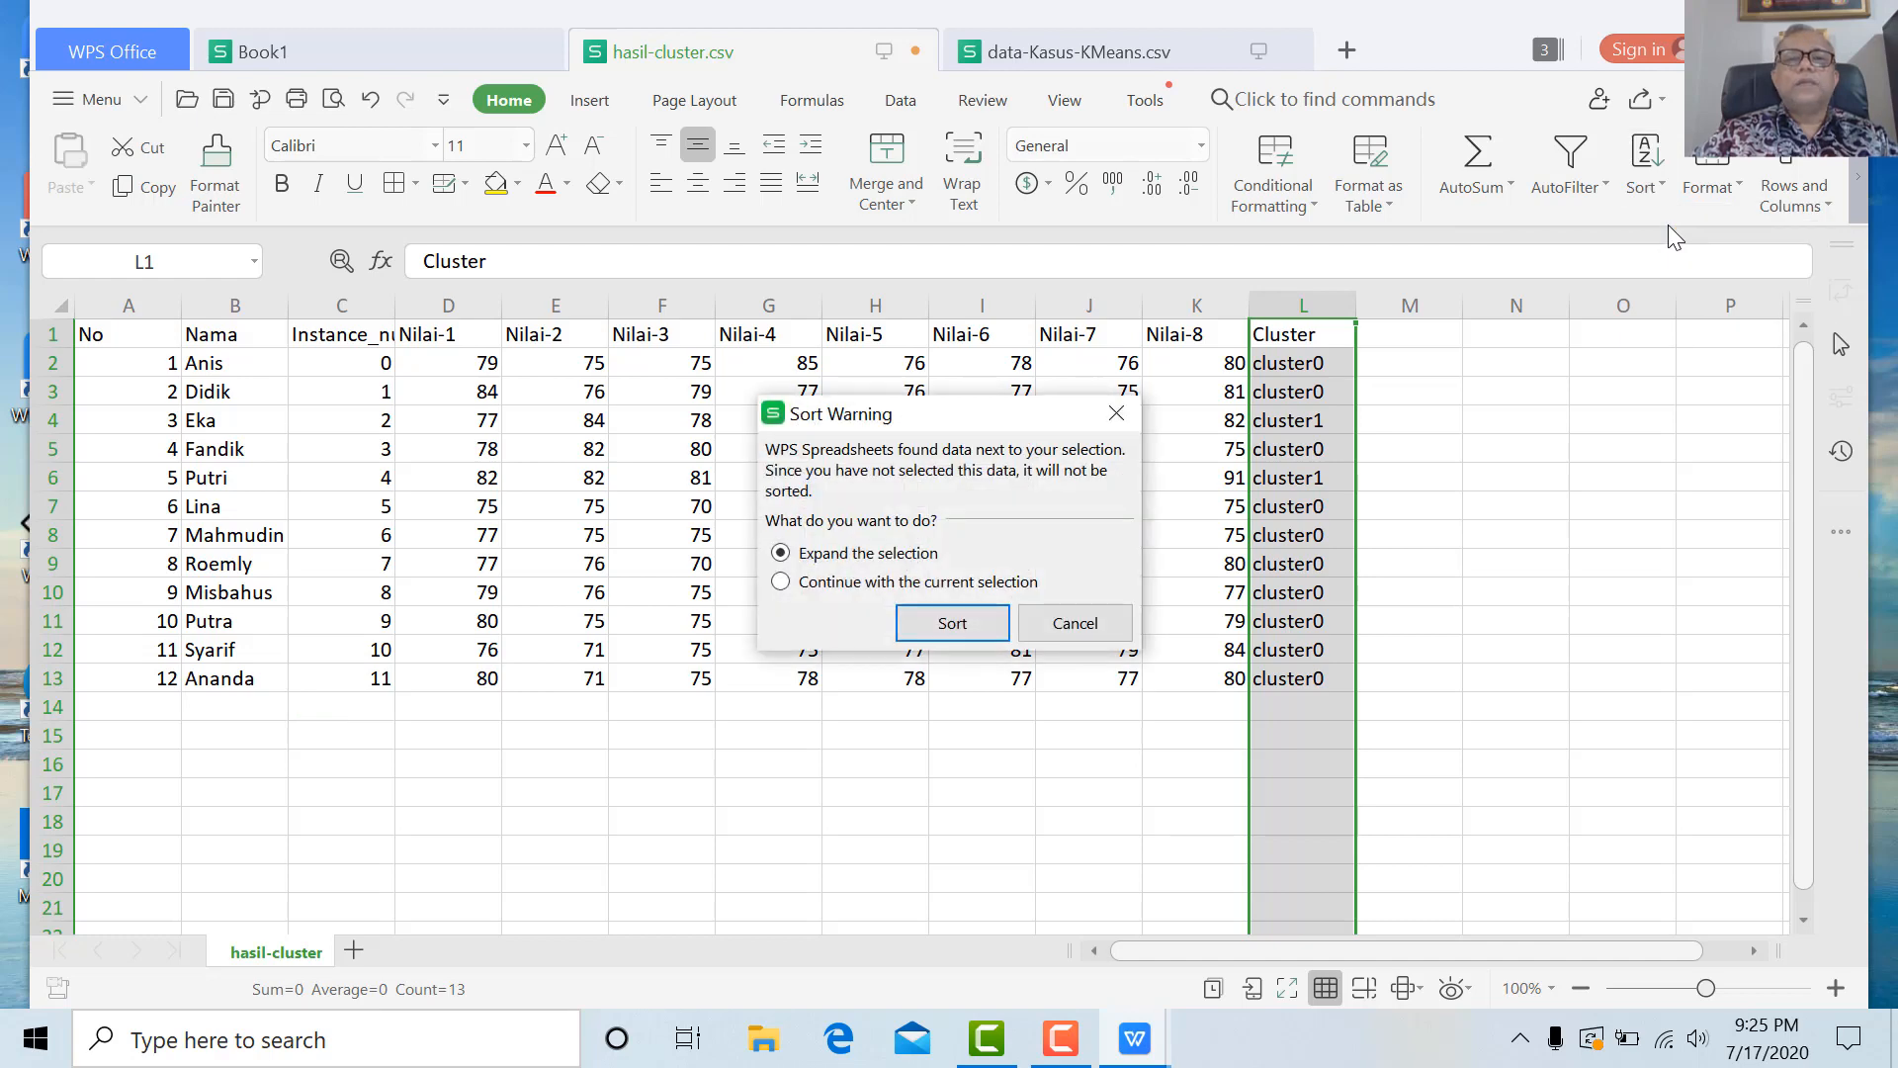
click(978, 622)
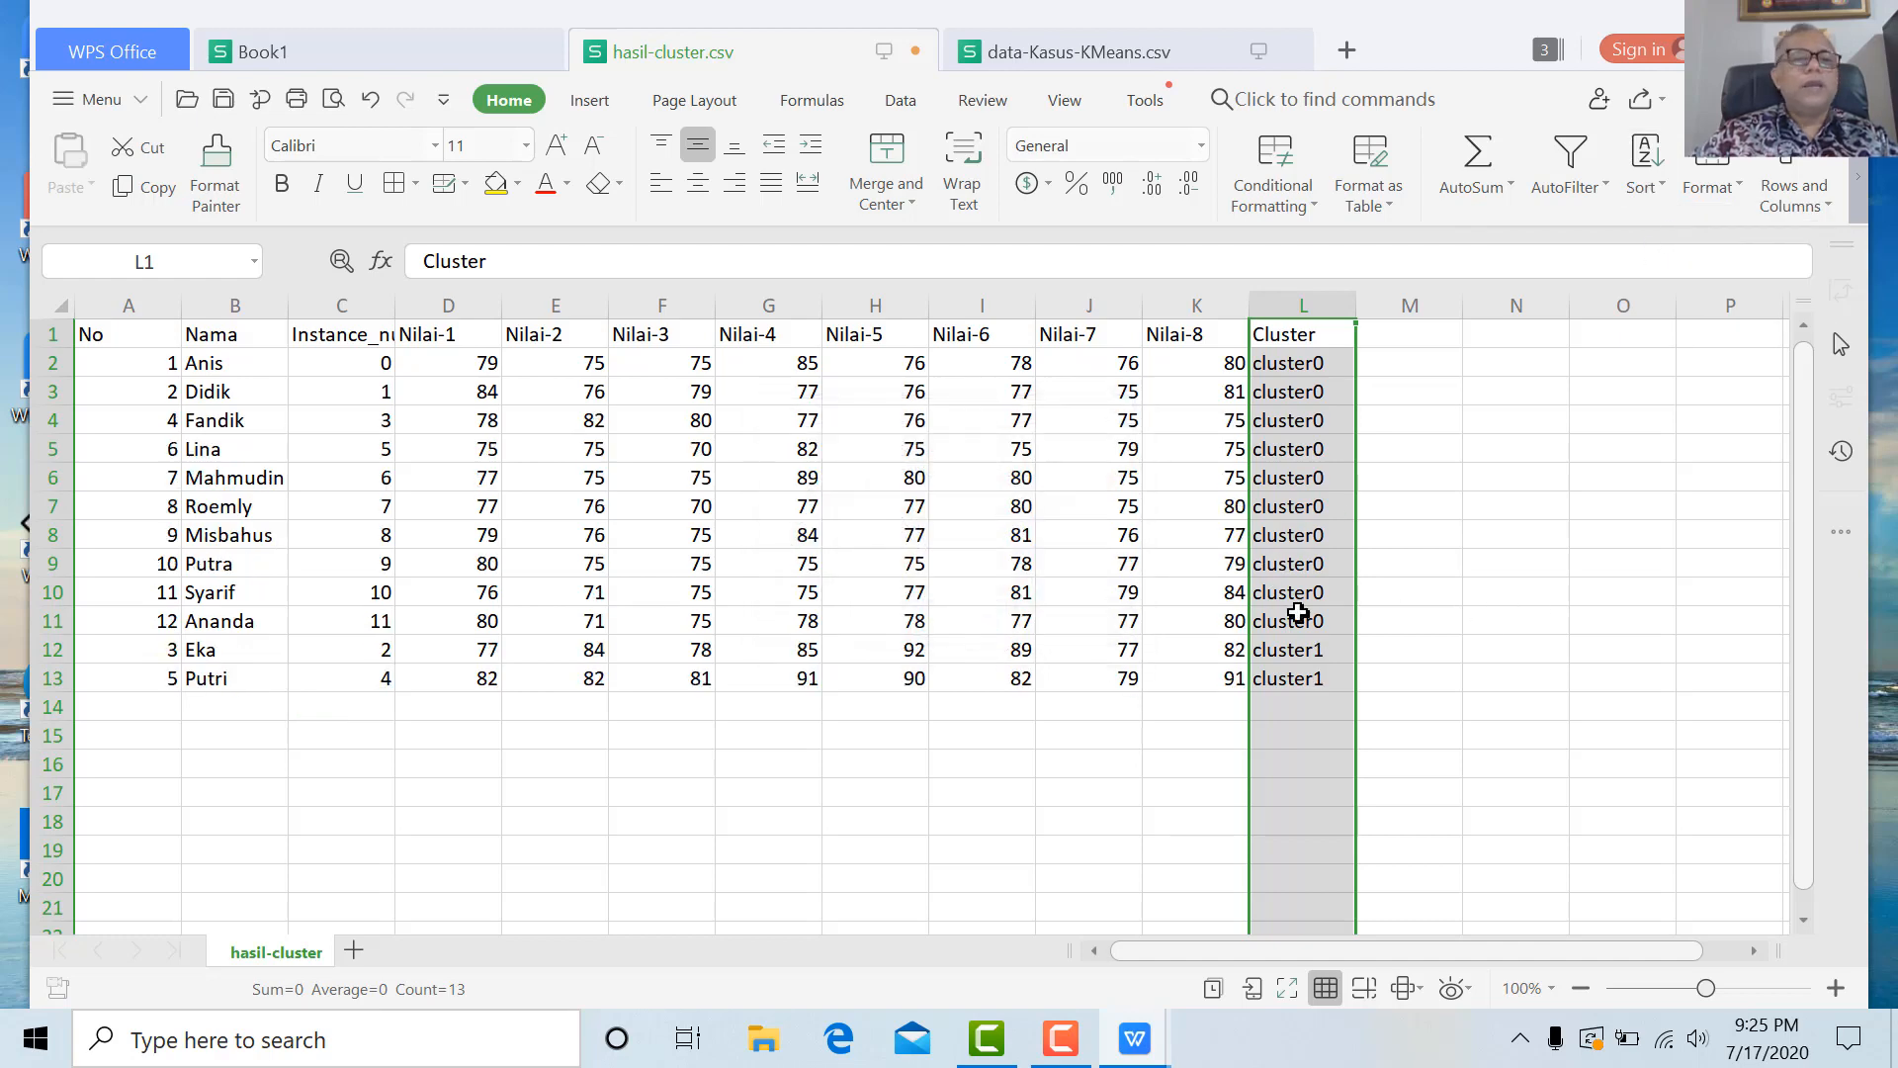
Fill the two cluster1 rows, cells A12:L13, with yellow.
drag(136, 651, 1305, 669)
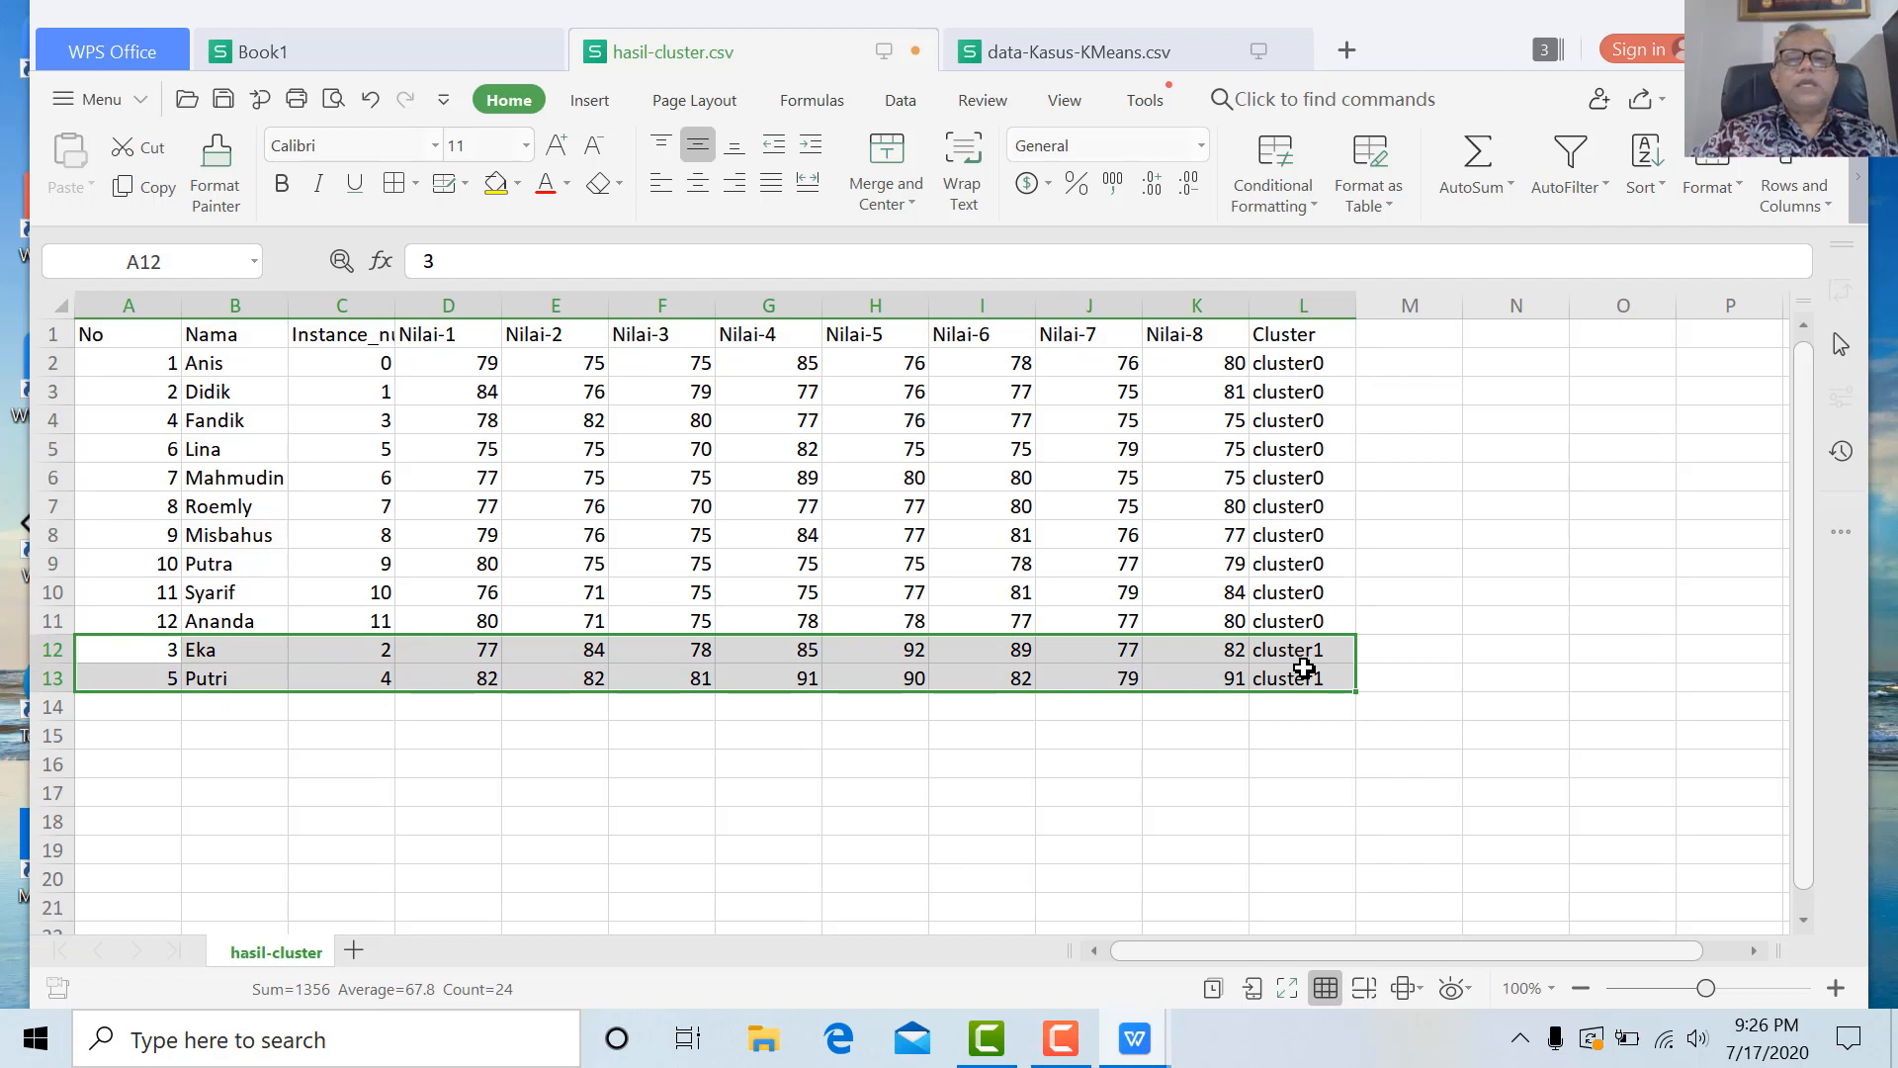
click(495, 183)
click(544, 537)
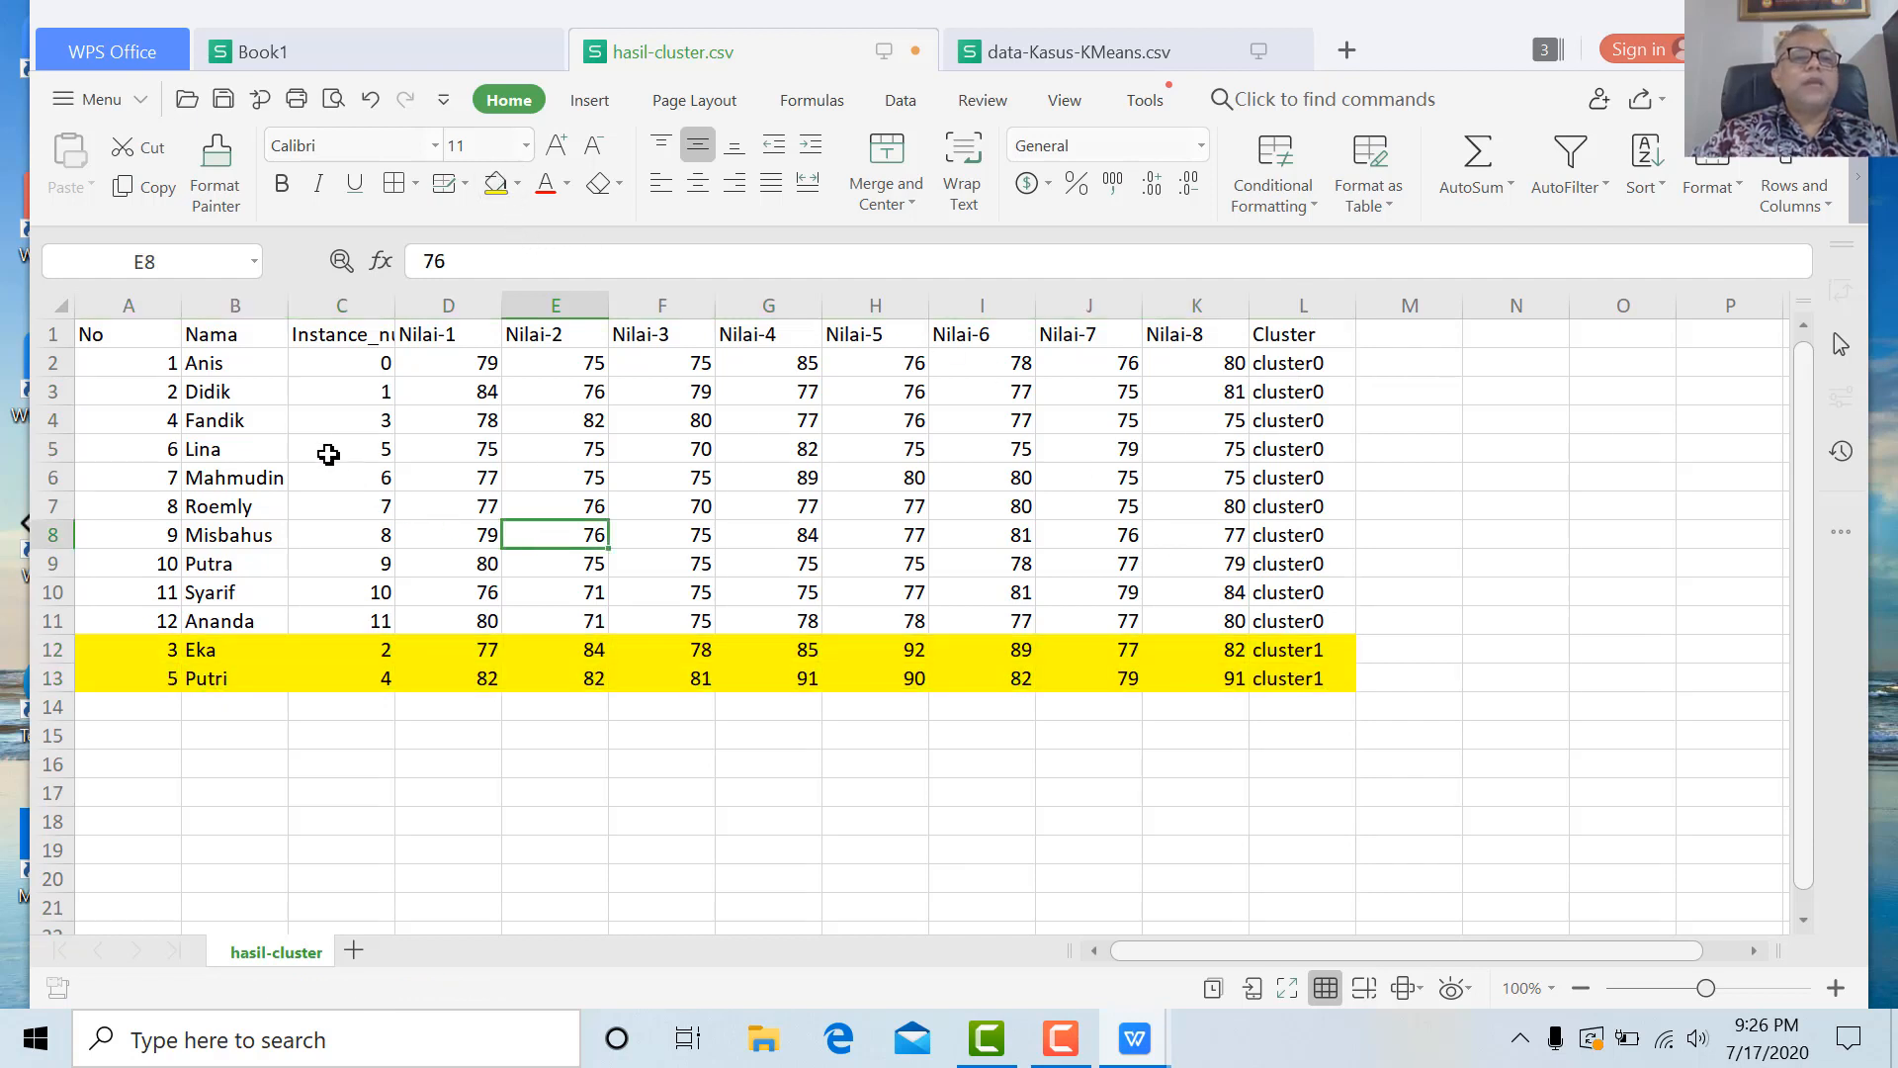
Fill the cluster0 rows, cells A2:L11, with blue and replace that fill with light green.
drag(148, 362, 1290, 622)
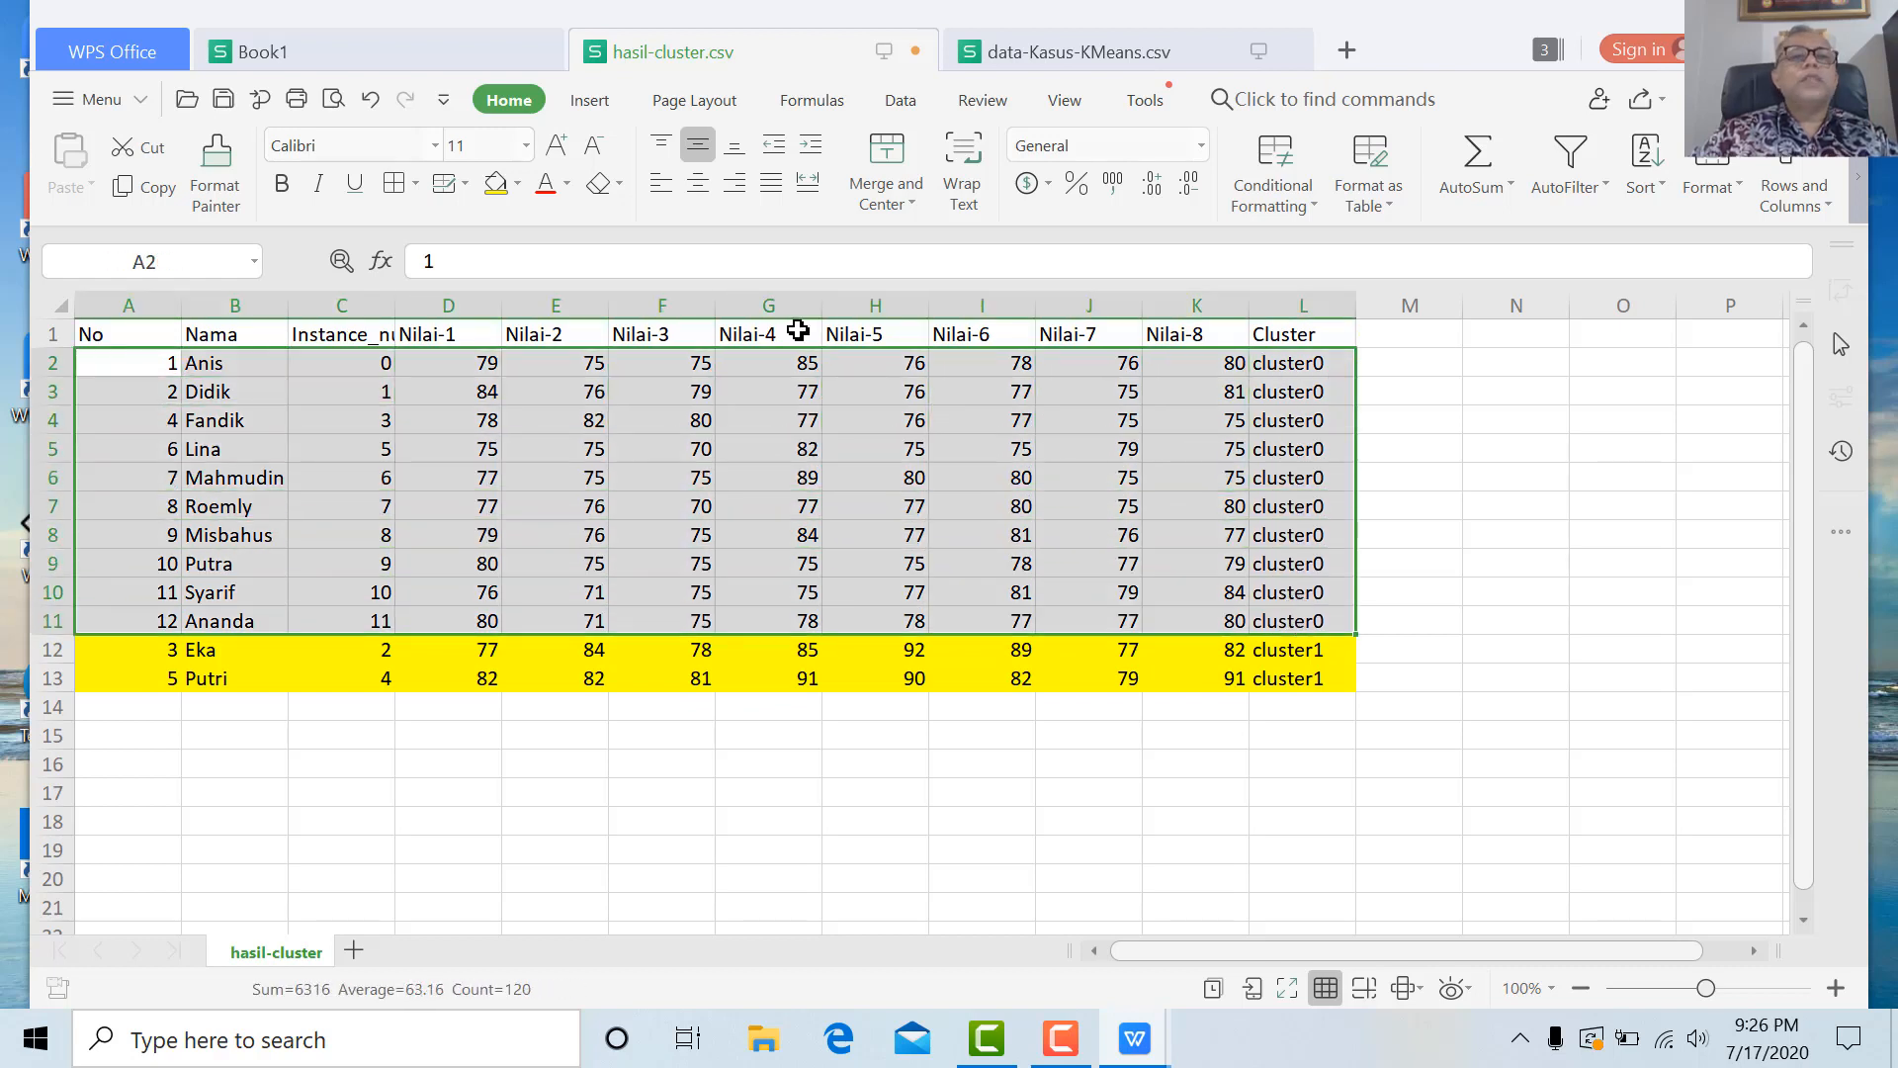
click(517, 183)
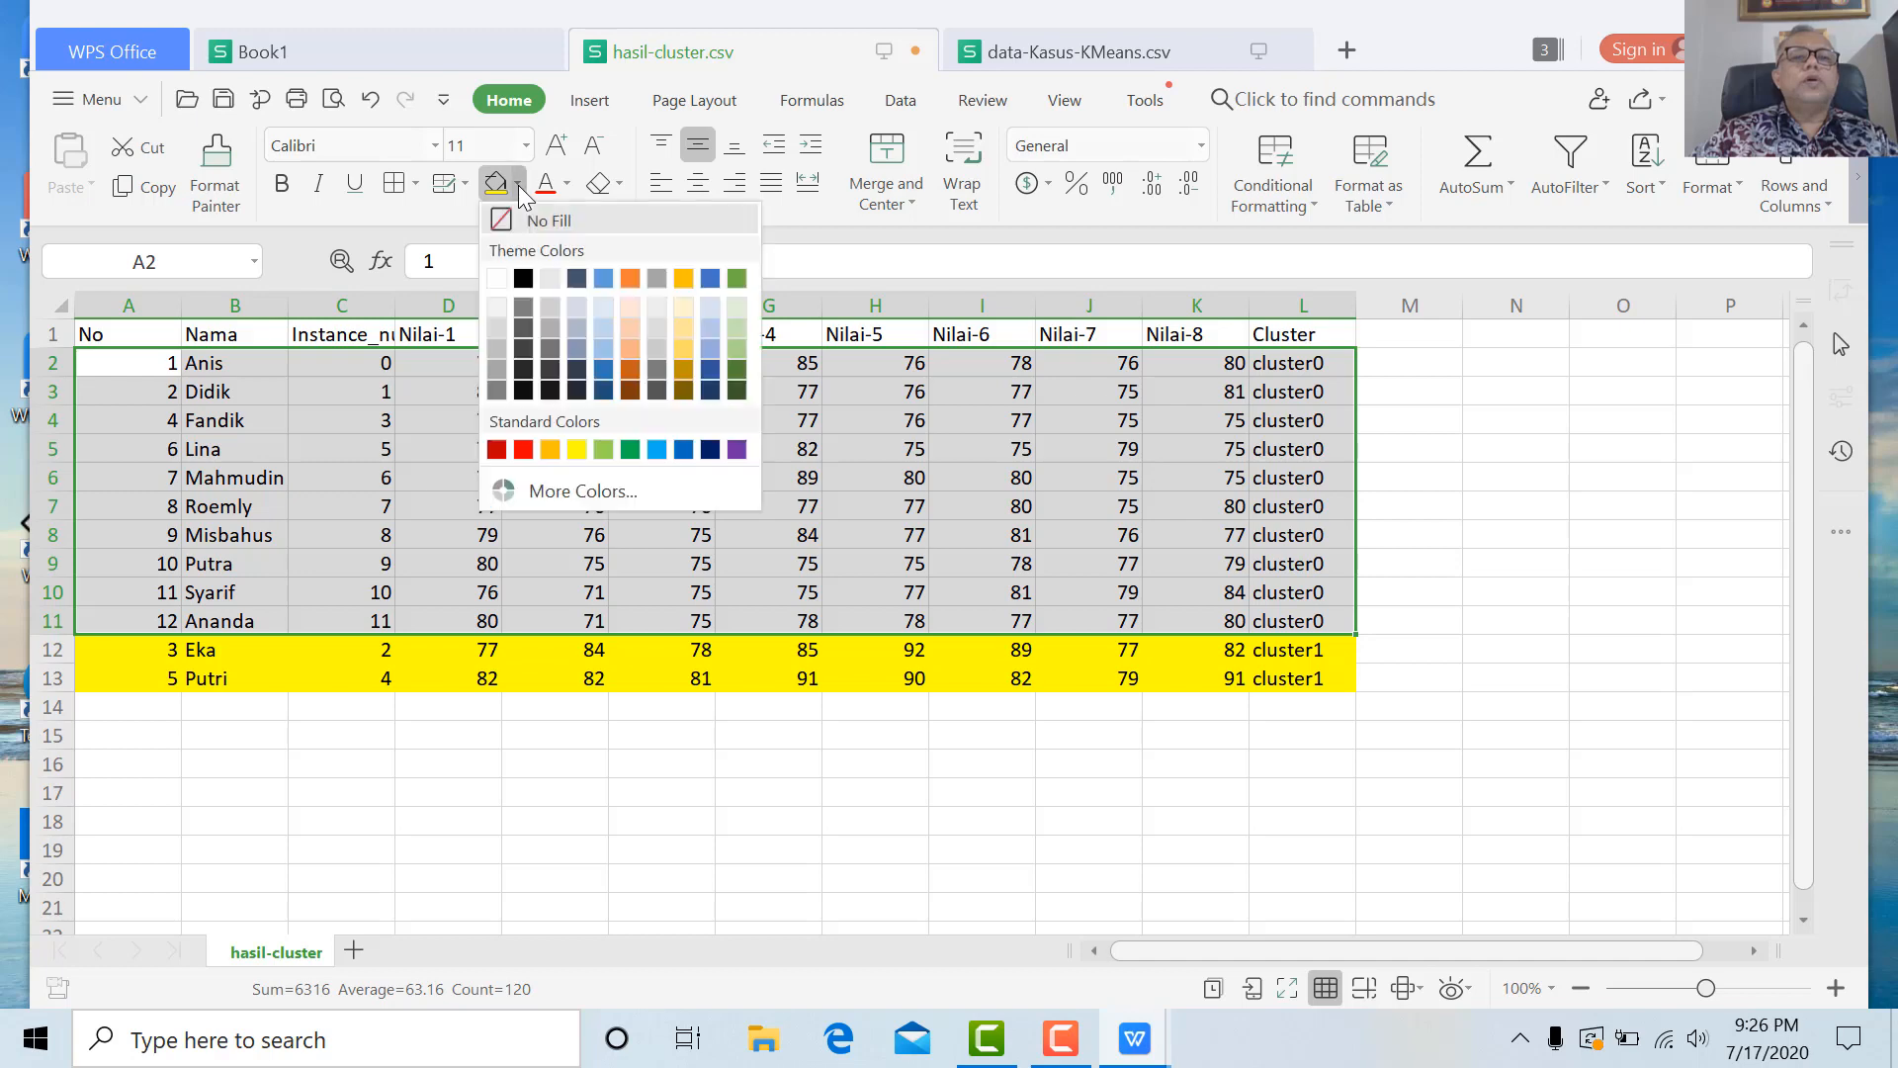
click(682, 451)
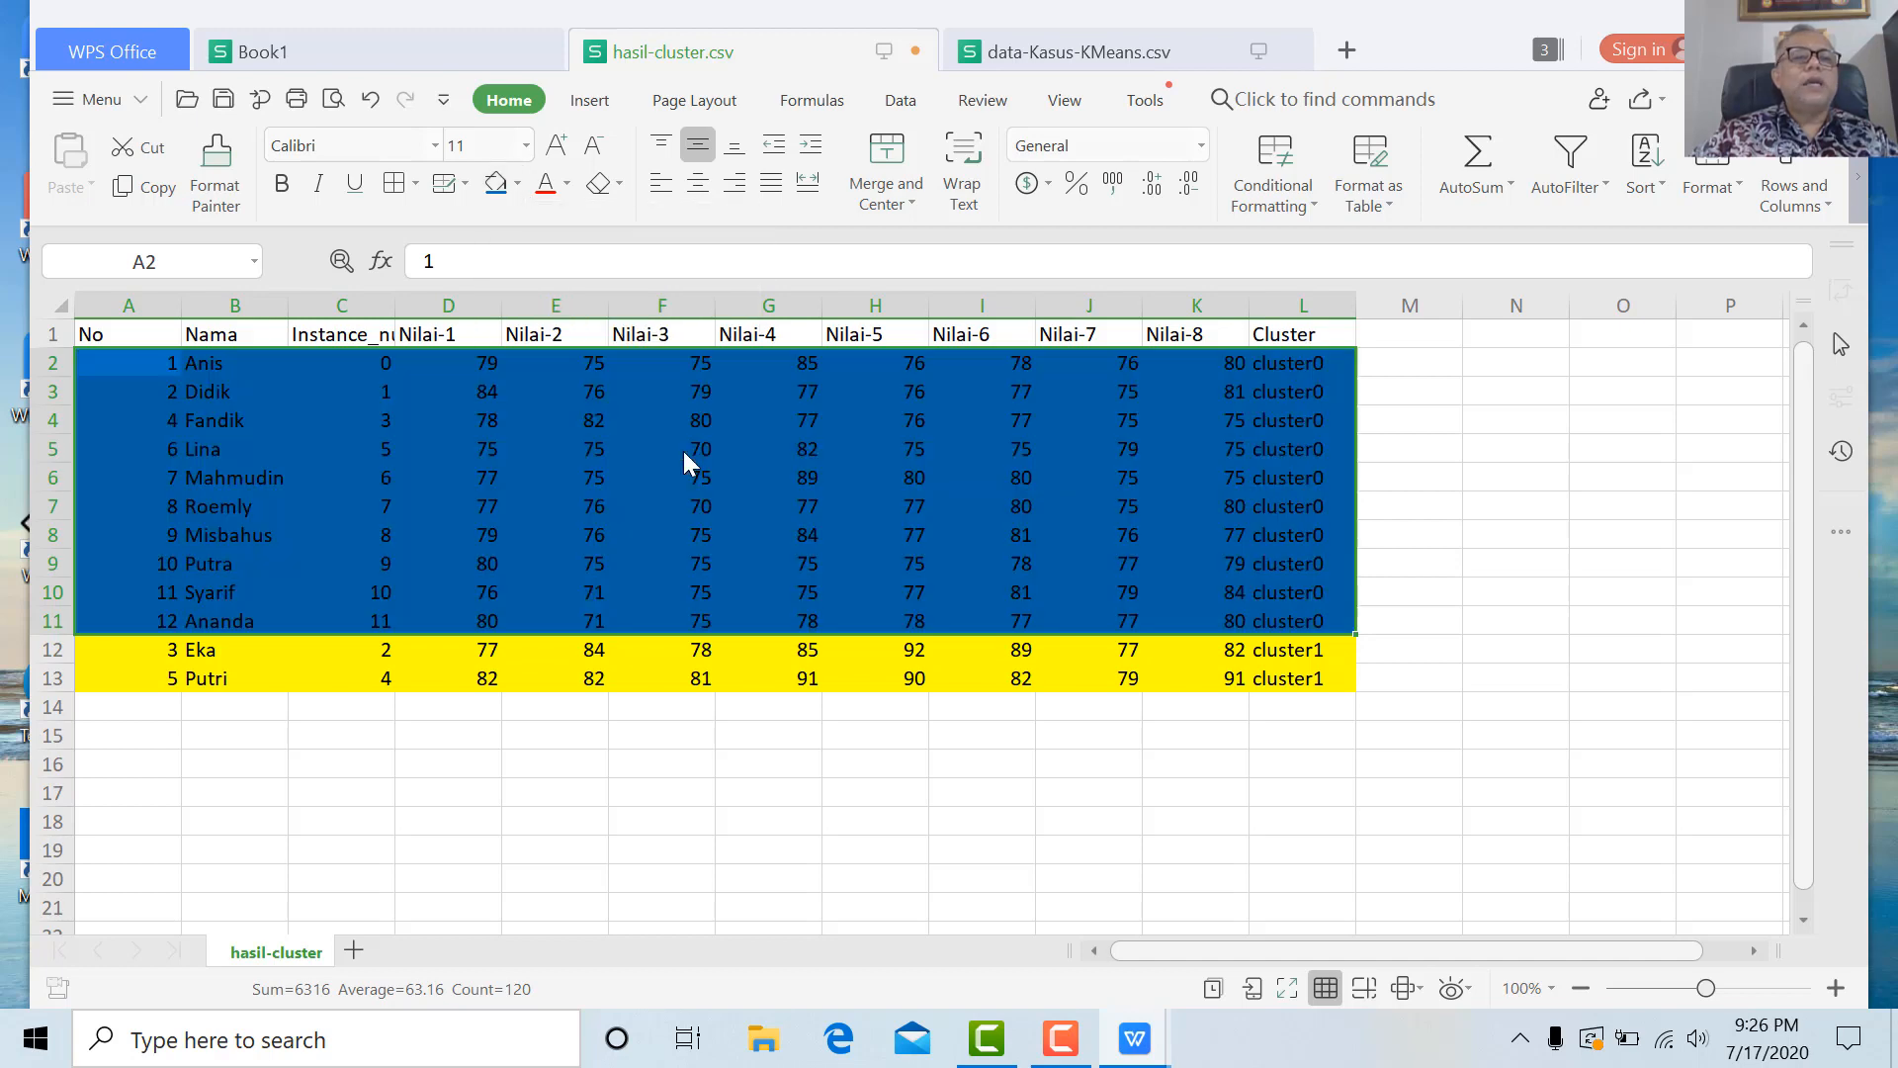
click(517, 186)
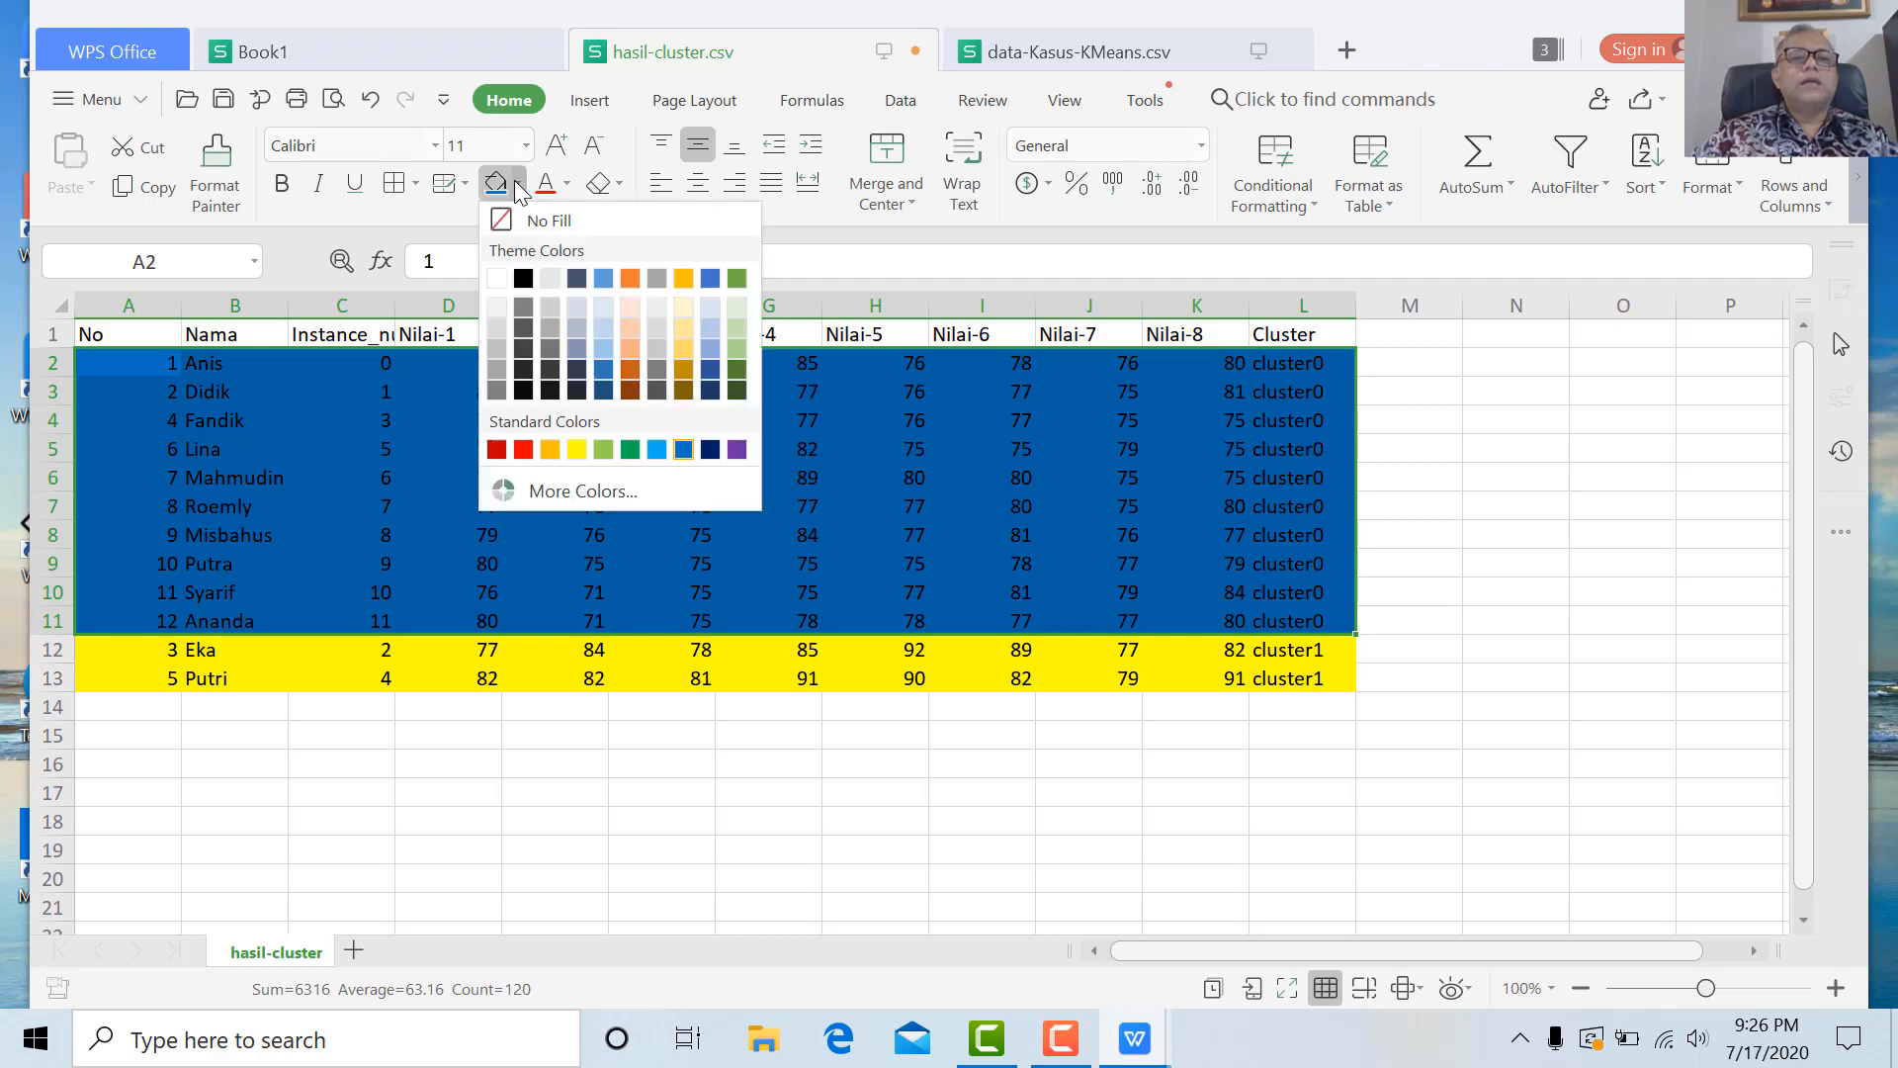
click(604, 450)
click(1409, 419)
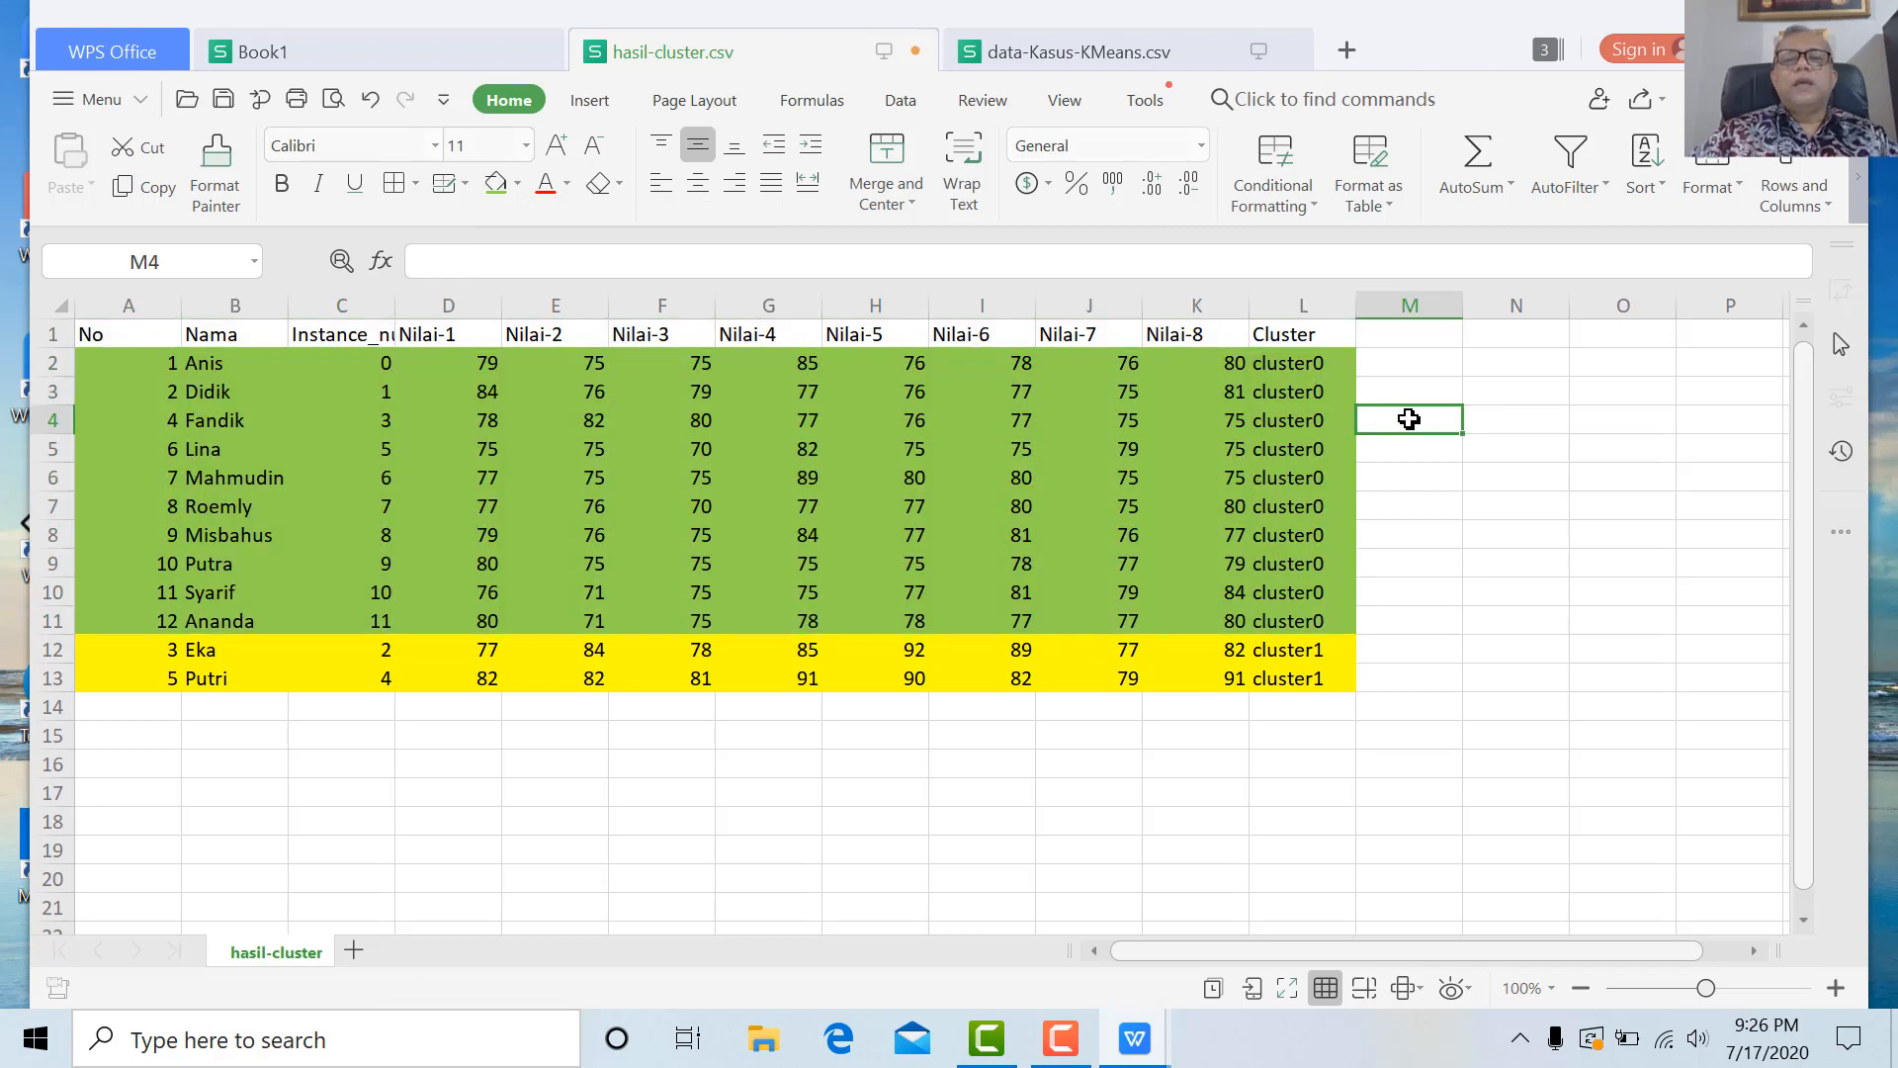